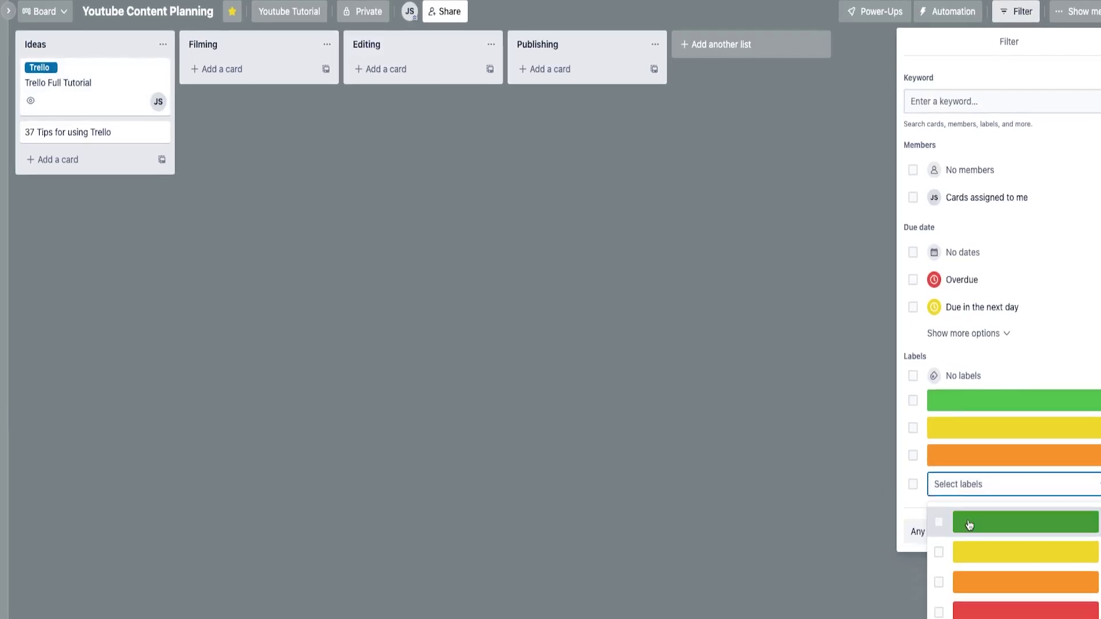
click(952, 605)
click(822, 536)
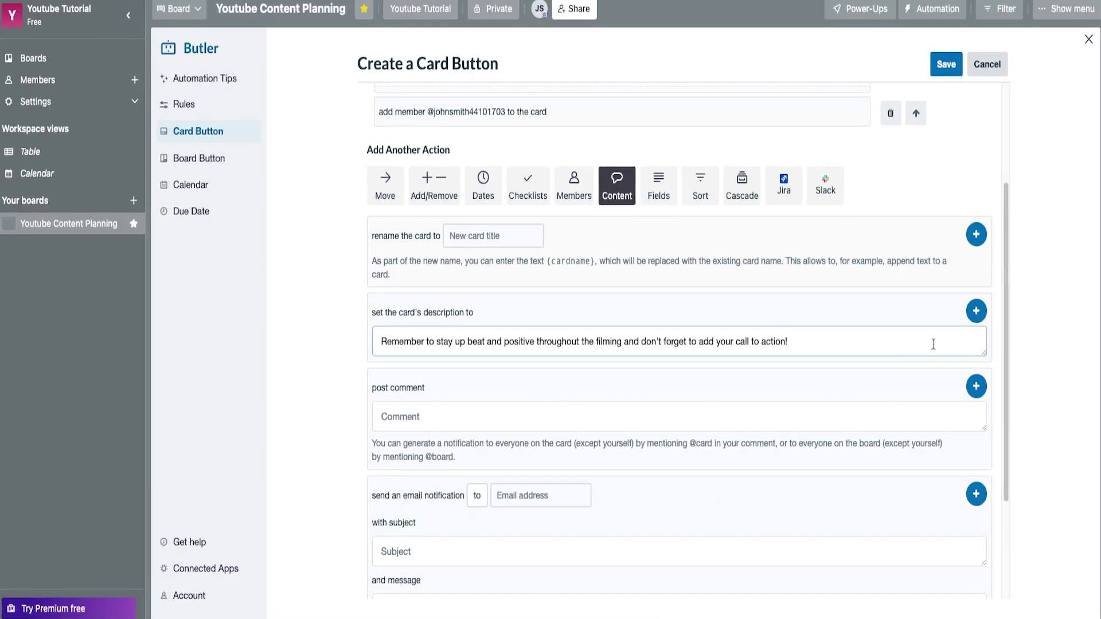
Step: Add an action to the card button that sets the card's description to the entered filming reminder, and review the listed actions
click(982, 316)
scroll(407, 195, up, 2)
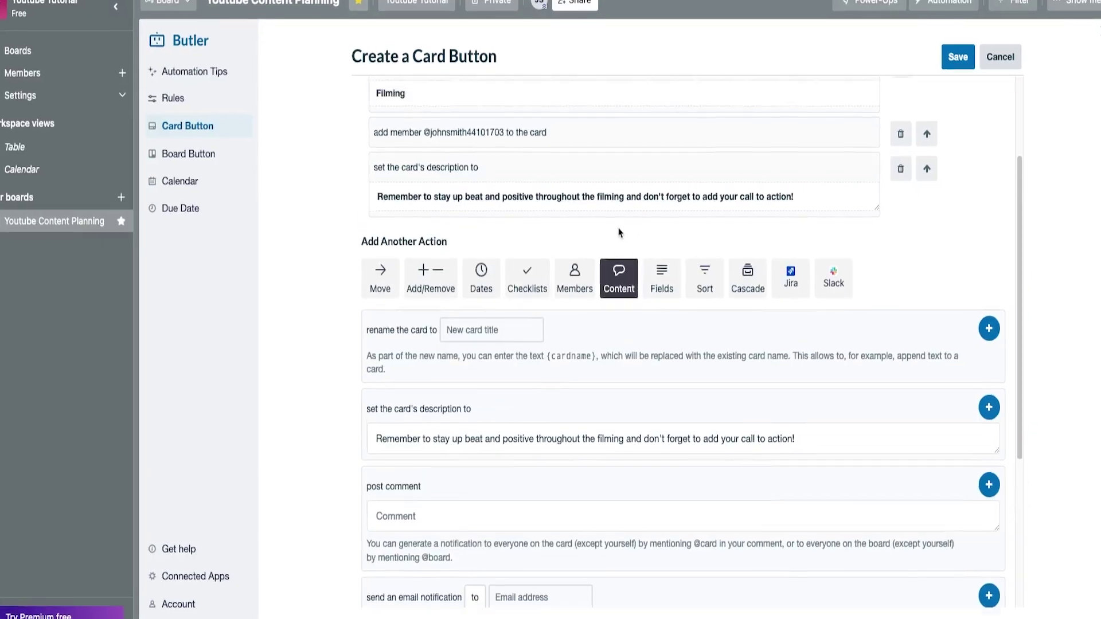
drag(370, 93, 862, 250)
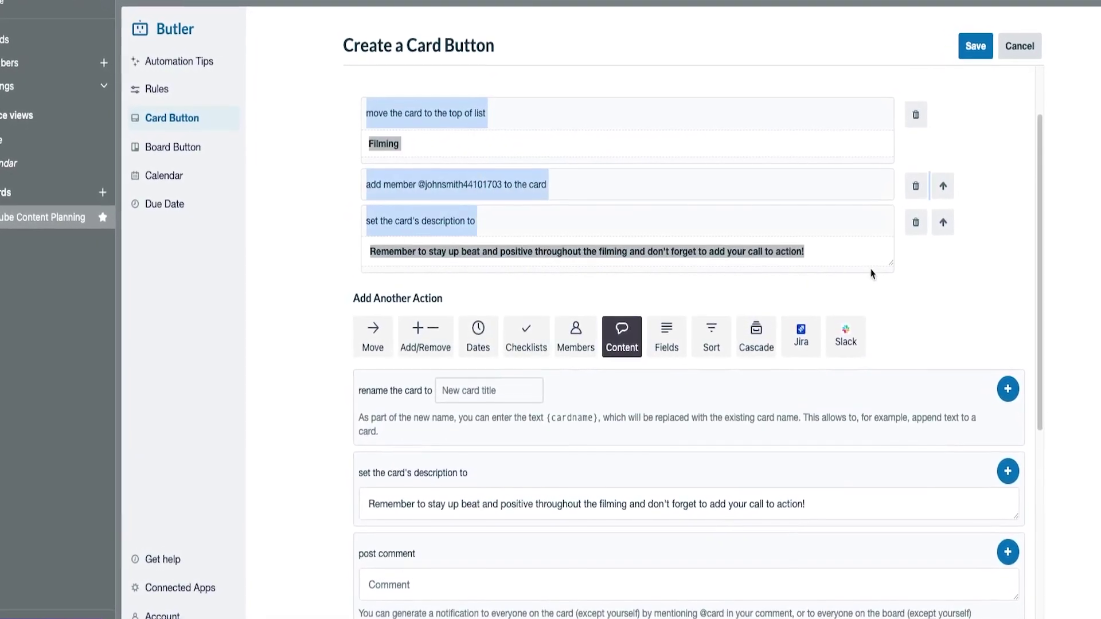
click(537, 145)
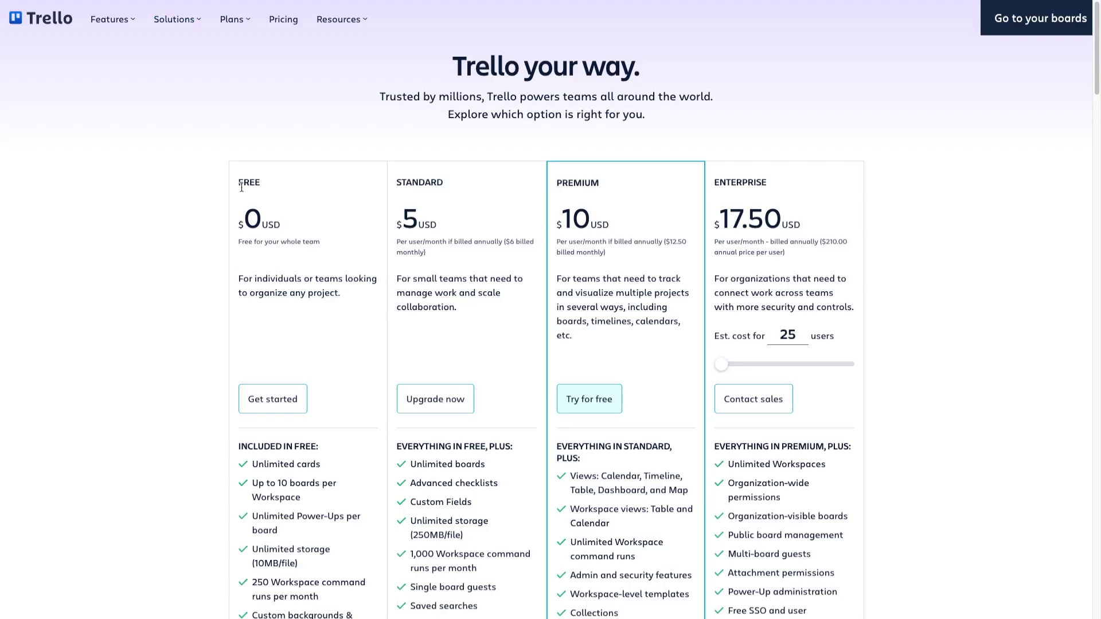
Step: Examine the Free plan's price and feature list on the Trello pricing page
drag(241, 182, 325, 246)
click(326, 249)
scroll(223, 250, down, 2)
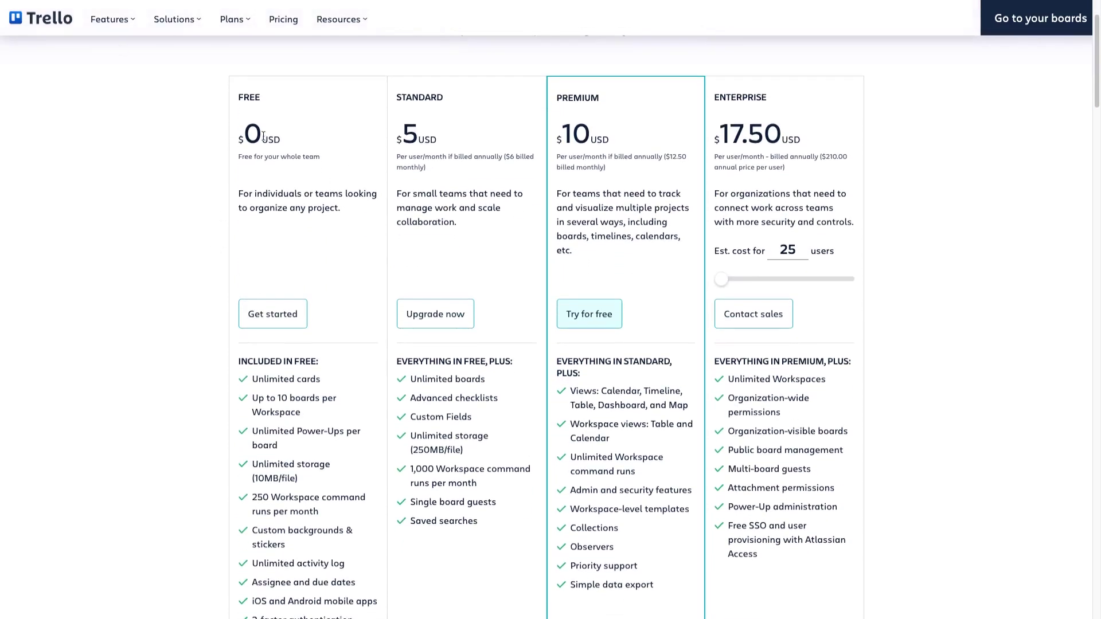
scroll(365, 164, down, 1)
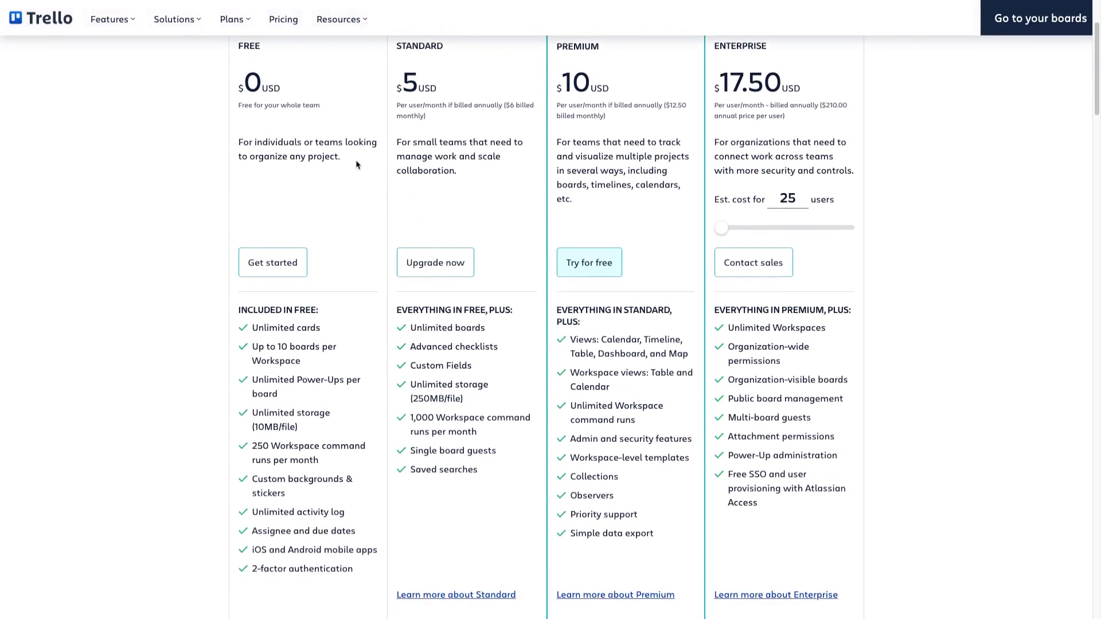
scroll(352, 175, down, 2)
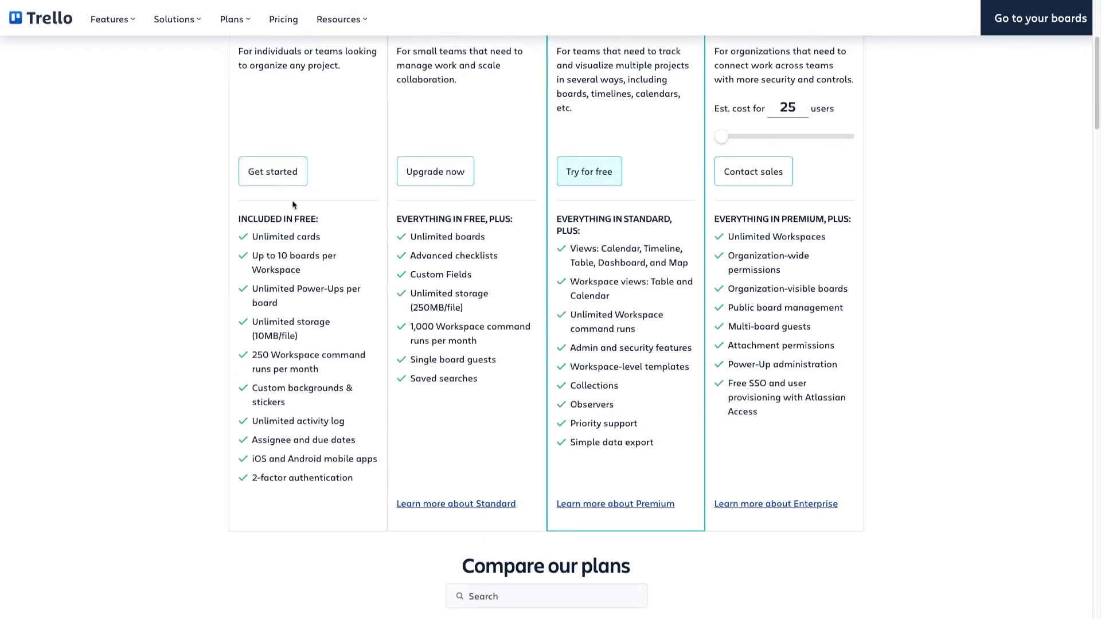
scroll(217, 182, up, 3)
scroll(303, 151, up, 2)
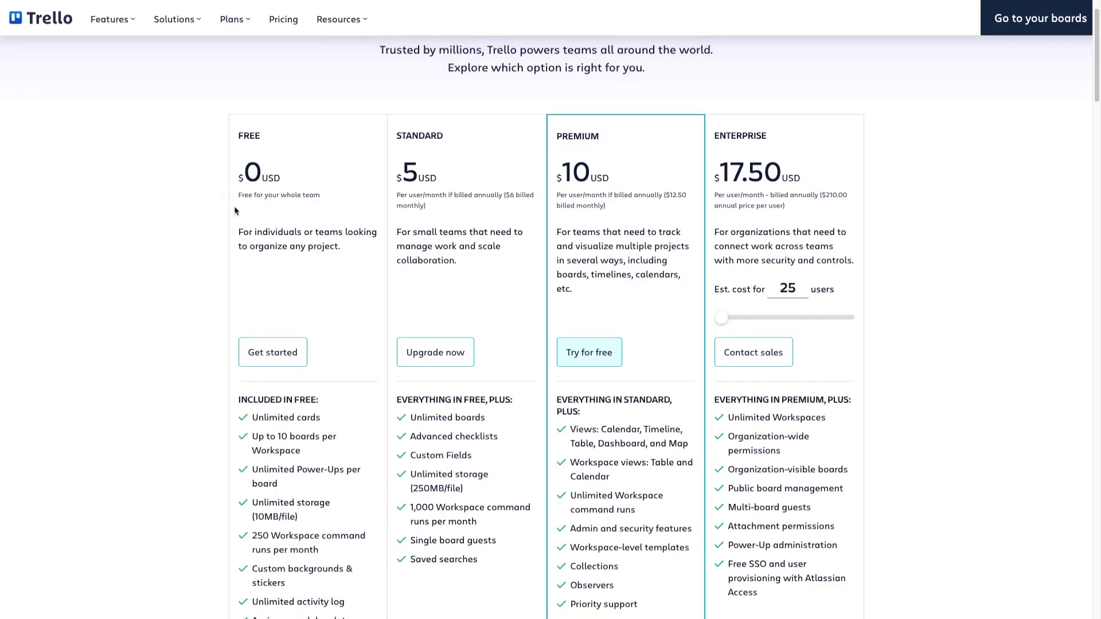
Step: Examine the card and board limits included in the Free plan
scroll(280, 195, down, 1)
scroll(280, 195, down, 1)
drag(252, 299, 370, 307)
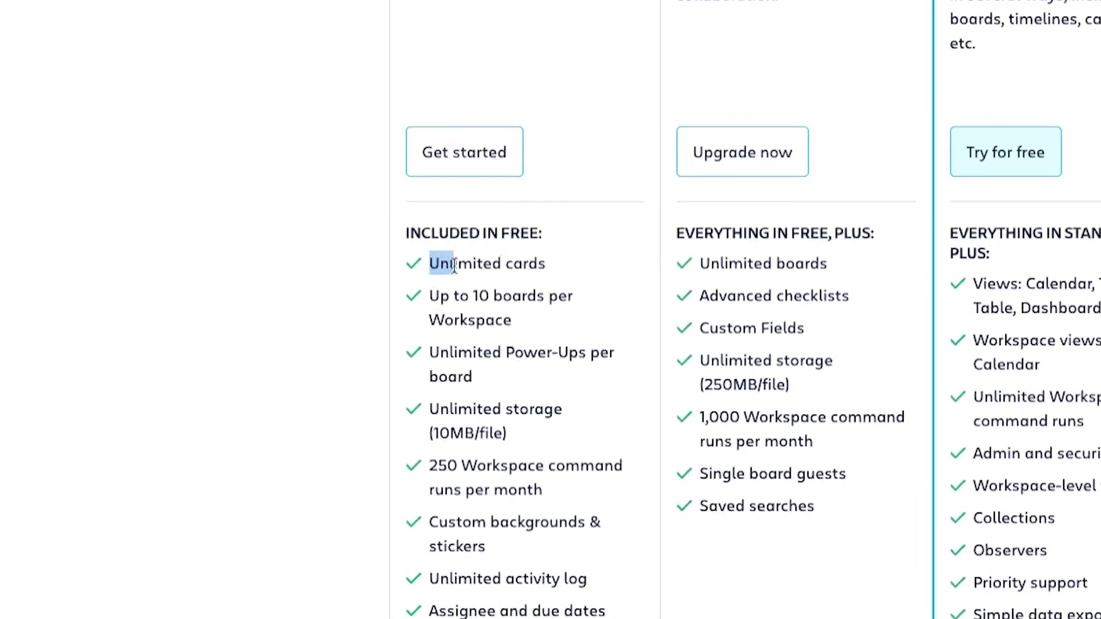
click(482, 294)
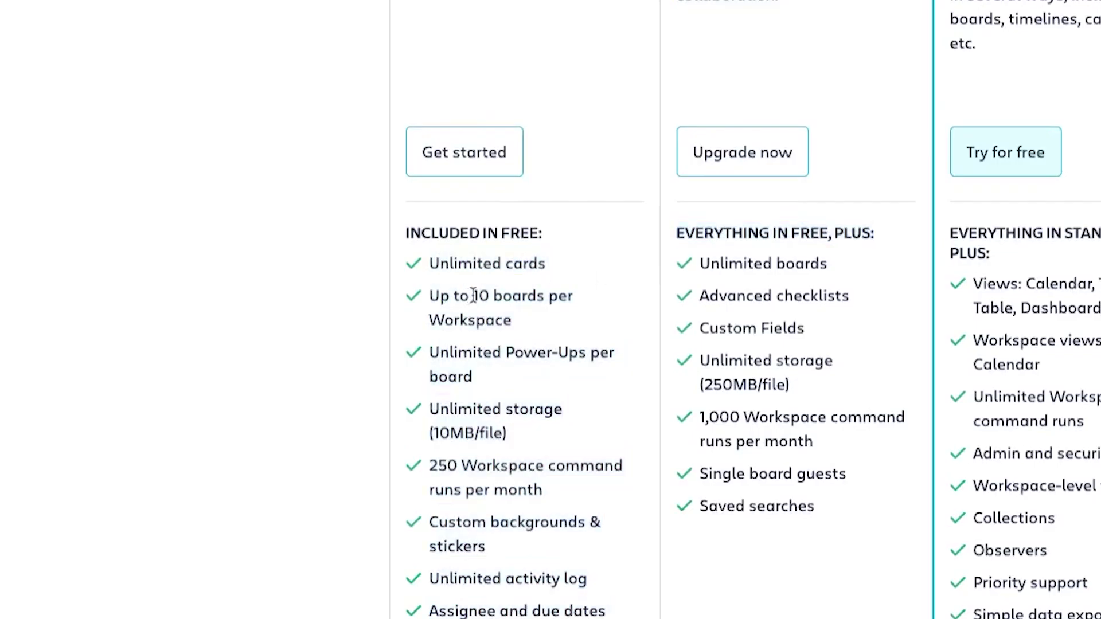
drag(473, 296, 579, 307)
click(580, 308)
scroll(552, 276, up, 4)
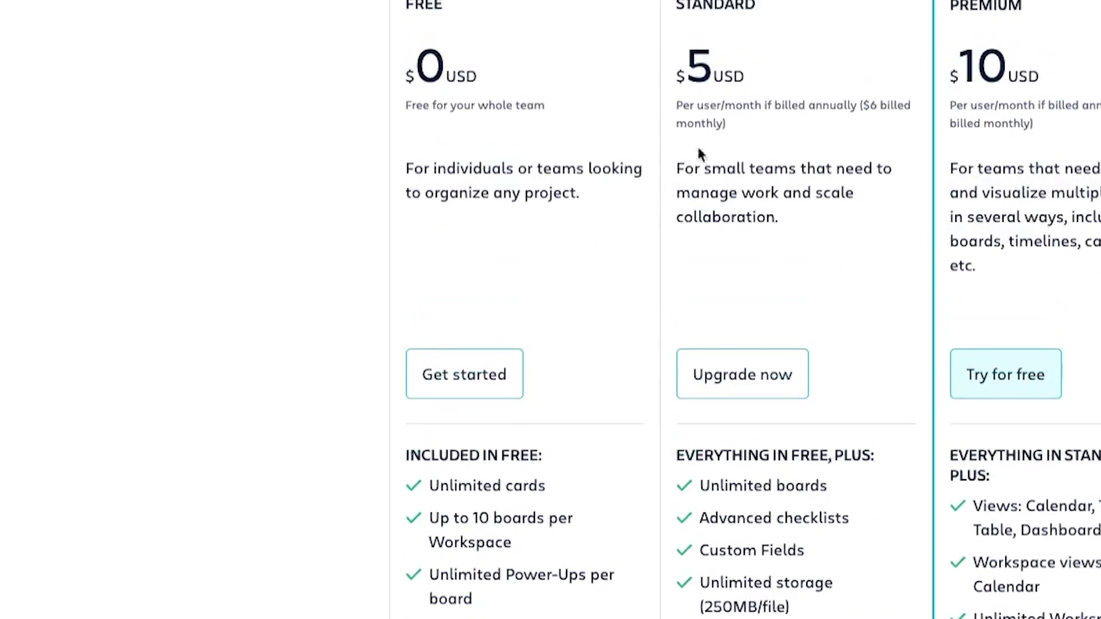
Step: Examine the Standard plan and compare its features with those of the Free plan
drag(676, 5, 759, 6)
click(760, 7)
scroll(565, 283, down, 2)
scroll(565, 284, down, 1)
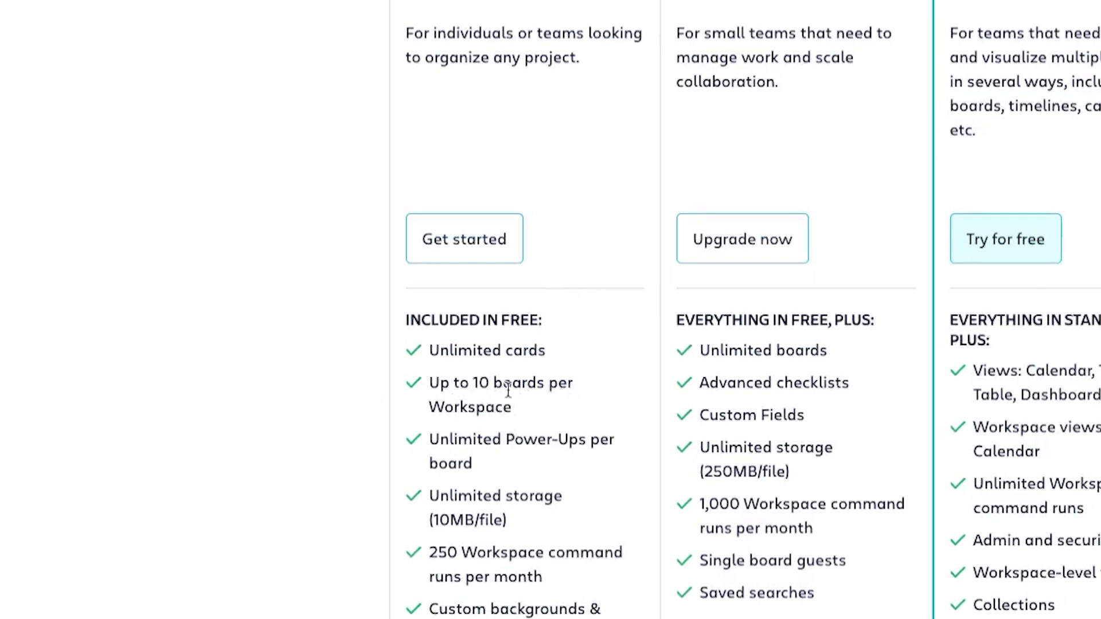
Step: Examine the Free plan's storage limit per file and its remaining included features
scroll(508, 390, down, 3)
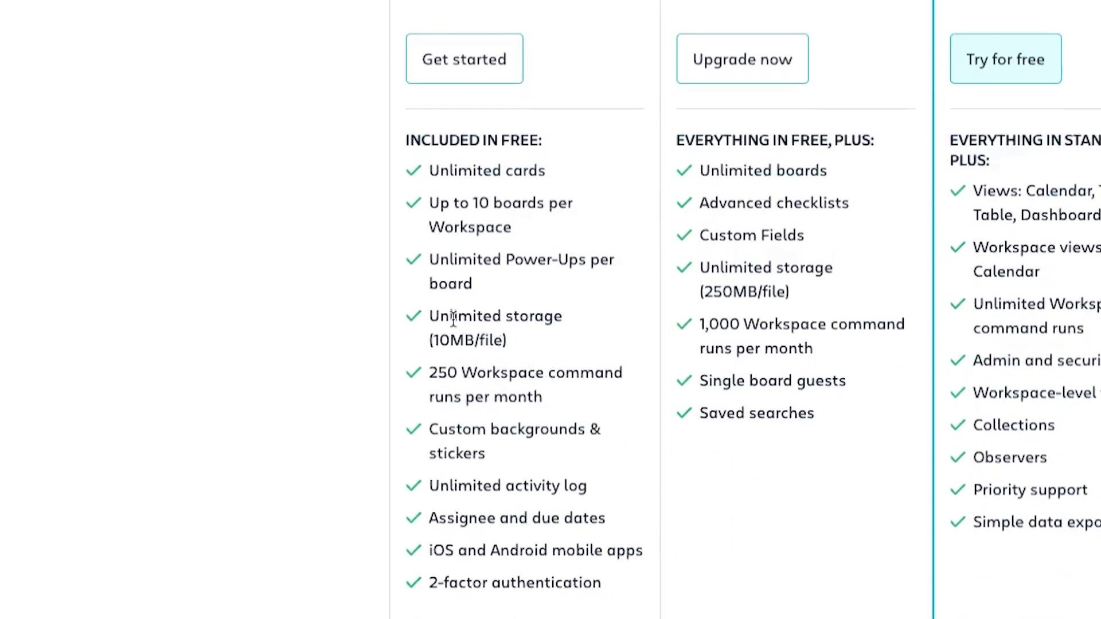
drag(430, 317, 587, 319)
drag(523, 341, 429, 344)
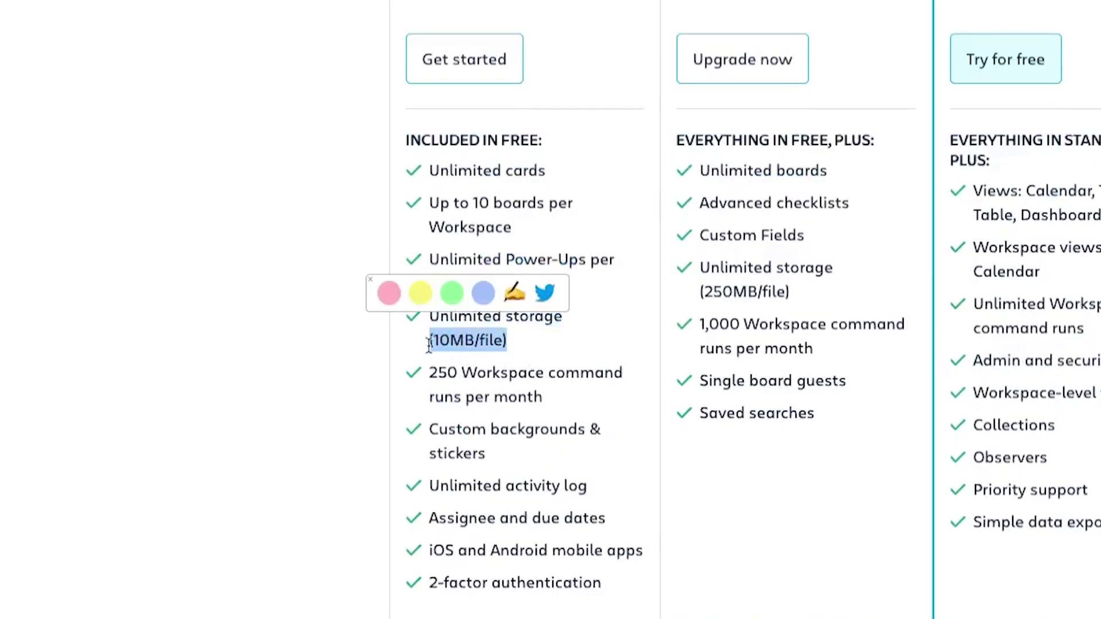
click(429, 345)
scroll(459, 321, down, 2)
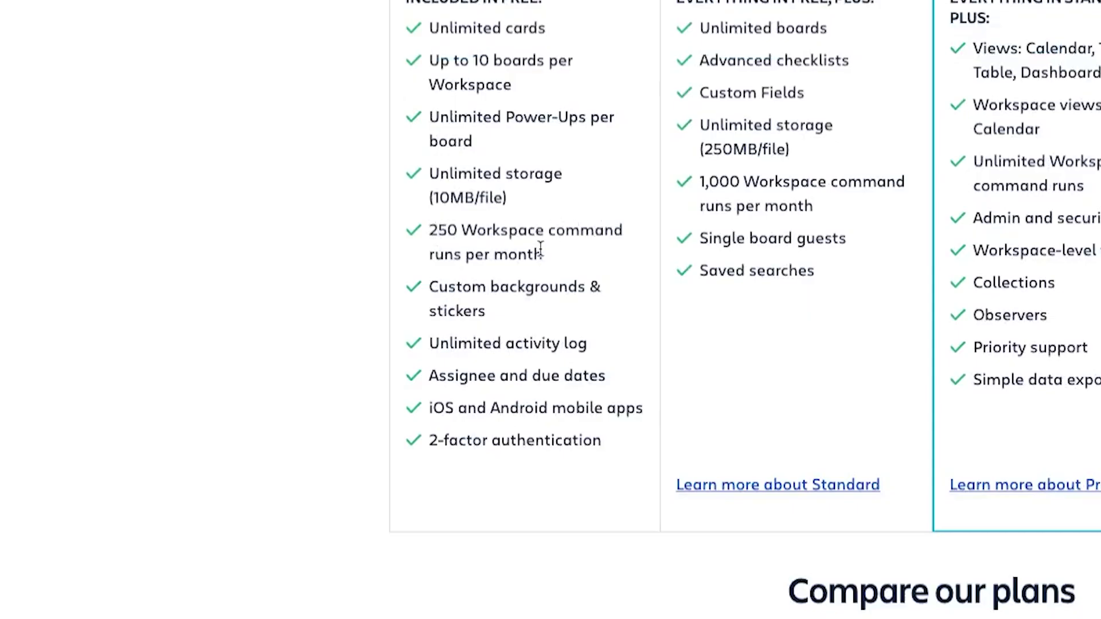
scroll(541, 252, up, 5)
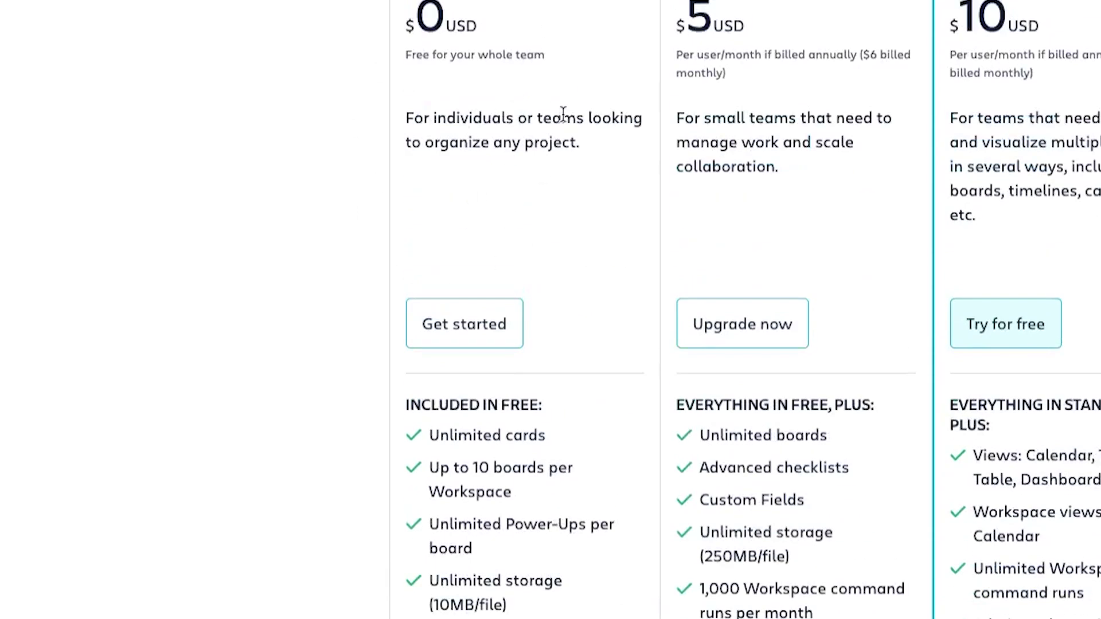
scroll(565, 115, down, 2)
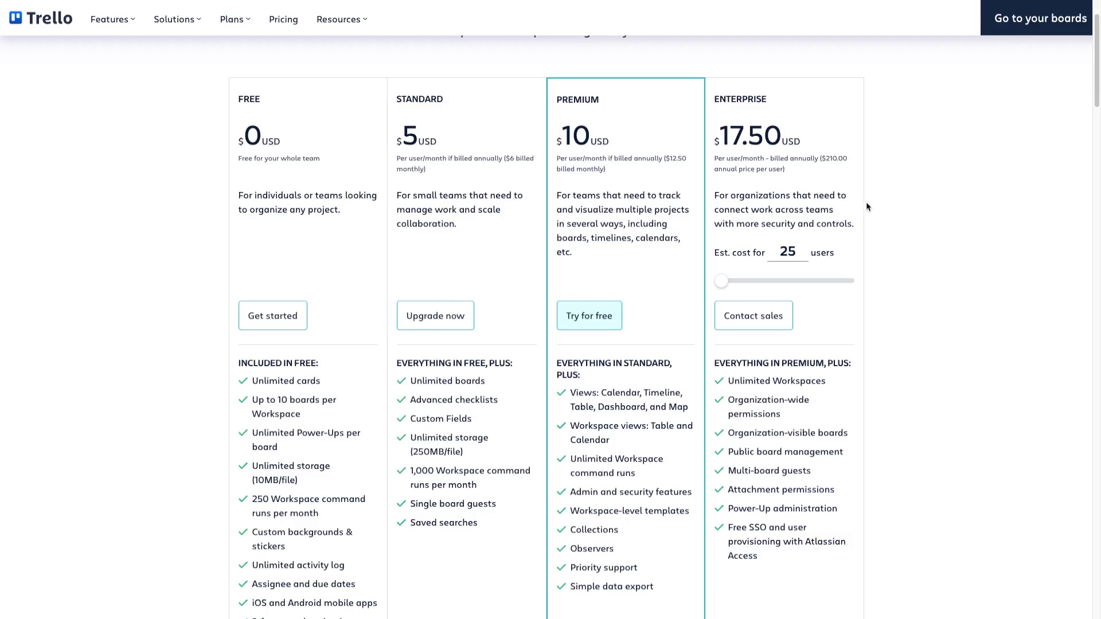
Step: Examine the Enterprise plan's price and its features
drag(720, 138, 806, 140)
click(829, 183)
scroll(552, 144, up, 2)
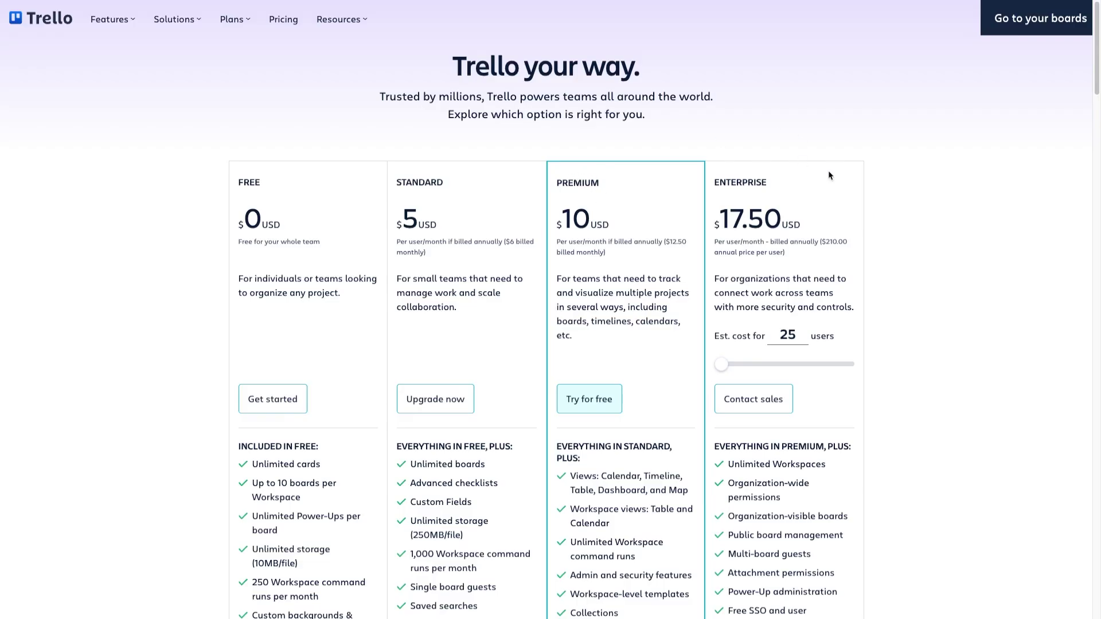
scroll(733, 213, down, 3)
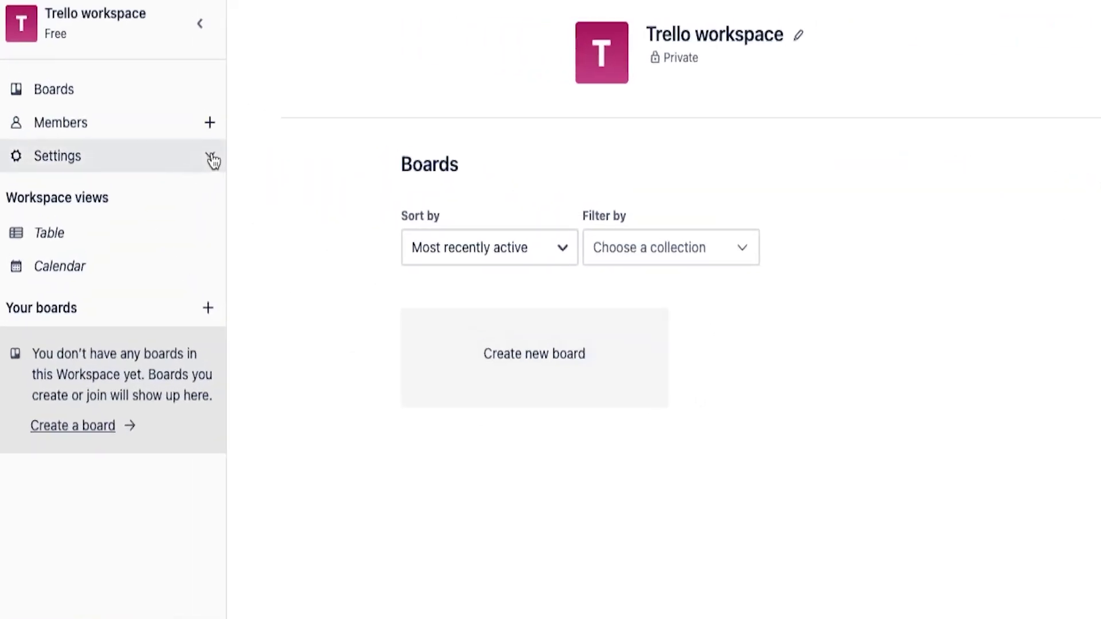
Step: Open the Trello workspace's settings and examine its visibility, Slack linking and Premium-only restriction options
click(211, 158)
click(243, 207)
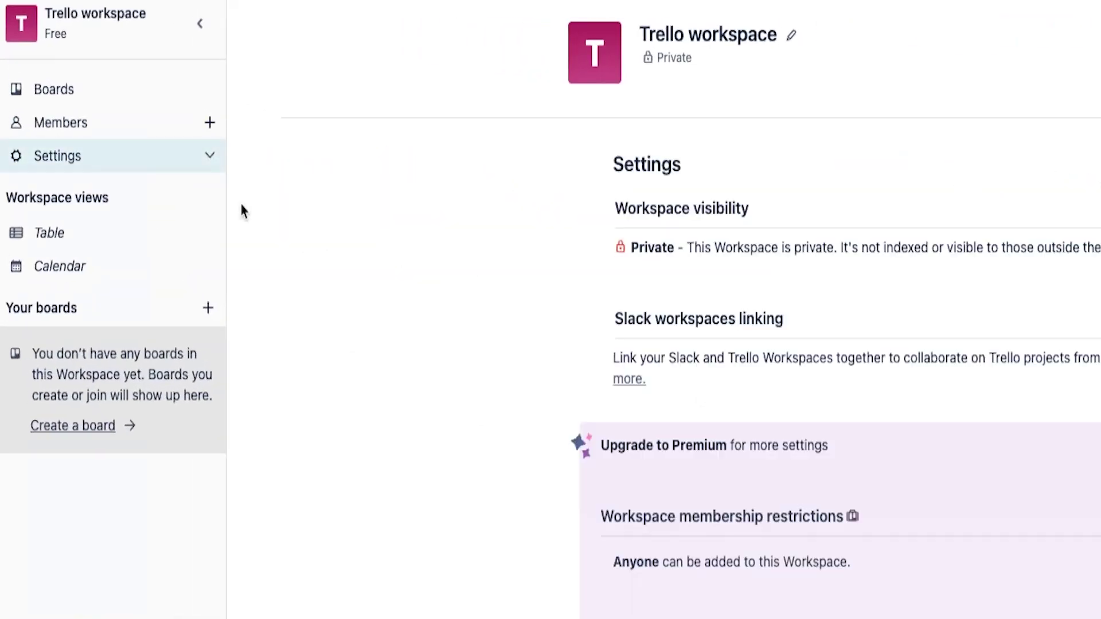
scroll(606, 183, down, 3)
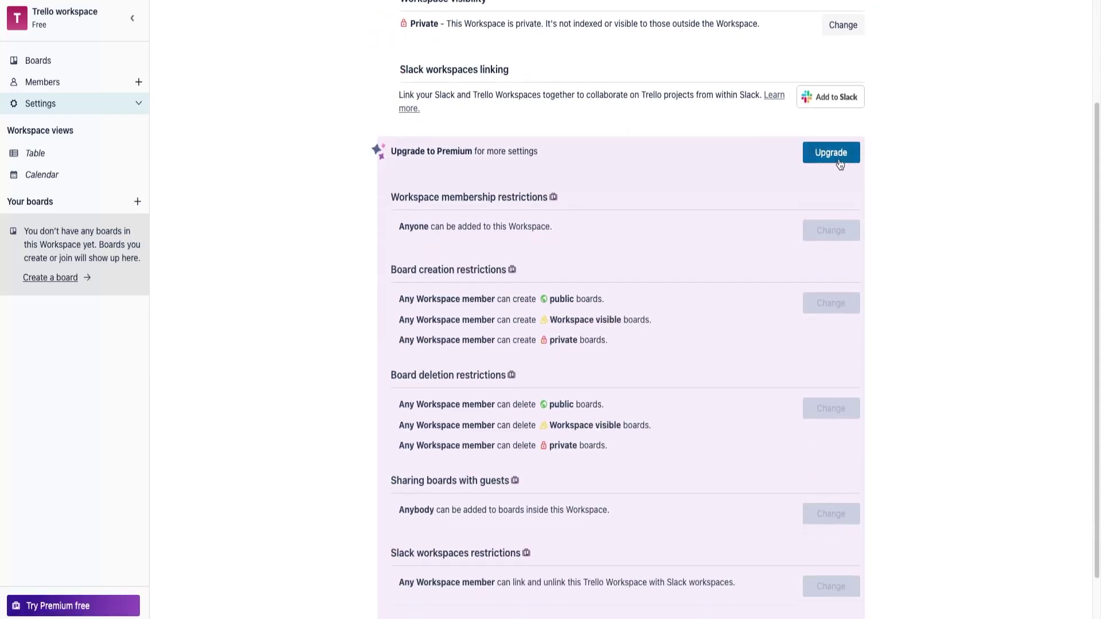
scroll(802, 216, down, 1)
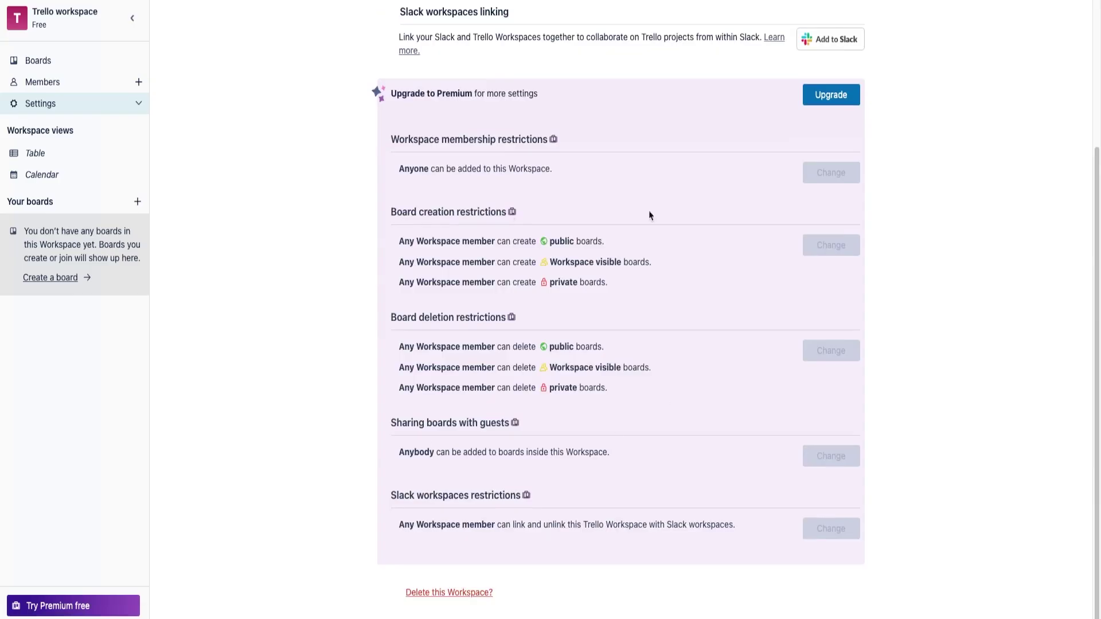
scroll(511, 215, up, 4)
scroll(533, 370, down, 4)
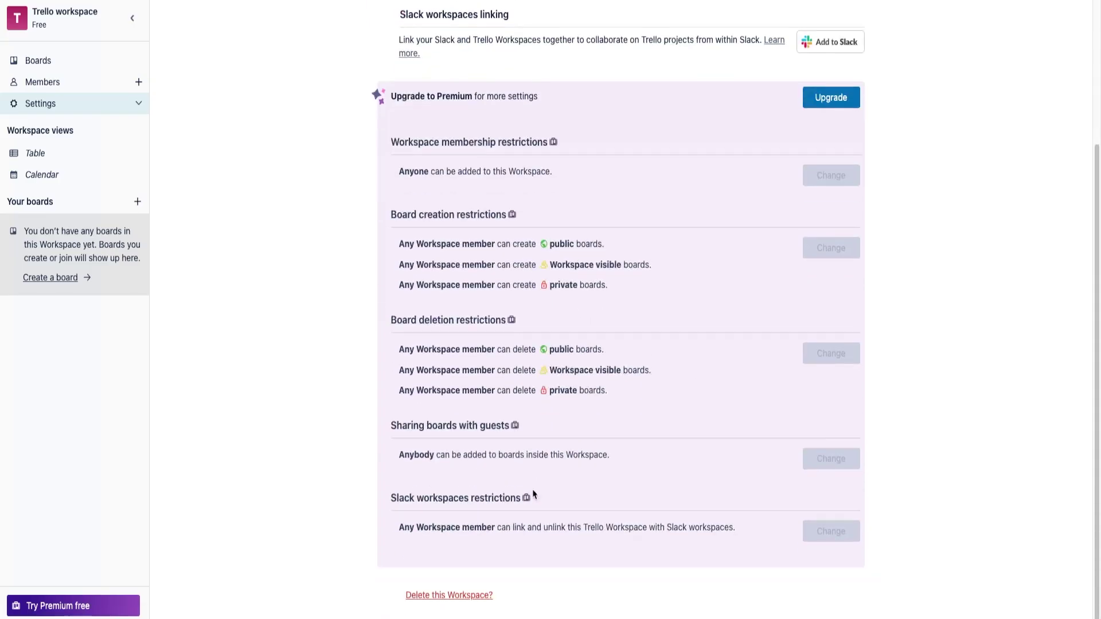
scroll(484, 595, up, 4)
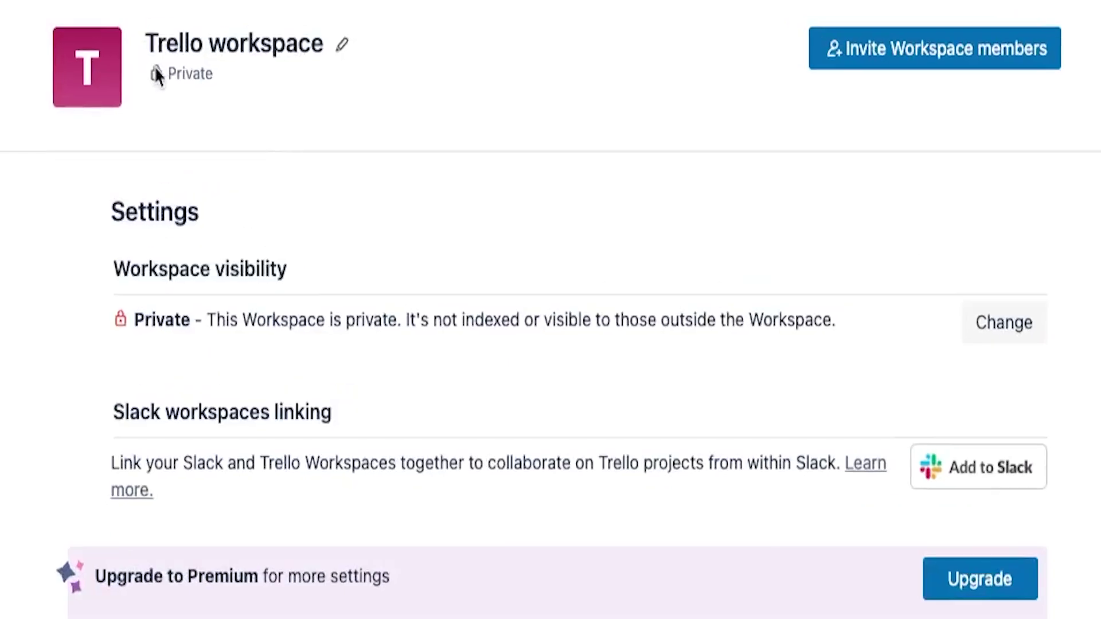
drag(421, 41, 459, 39)
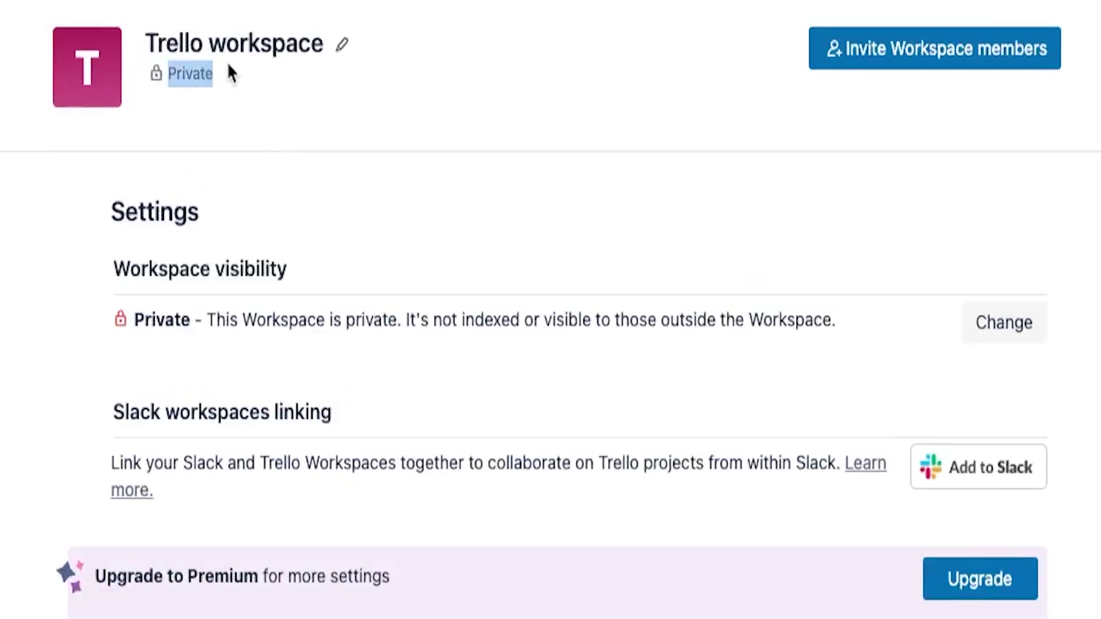
click(301, 85)
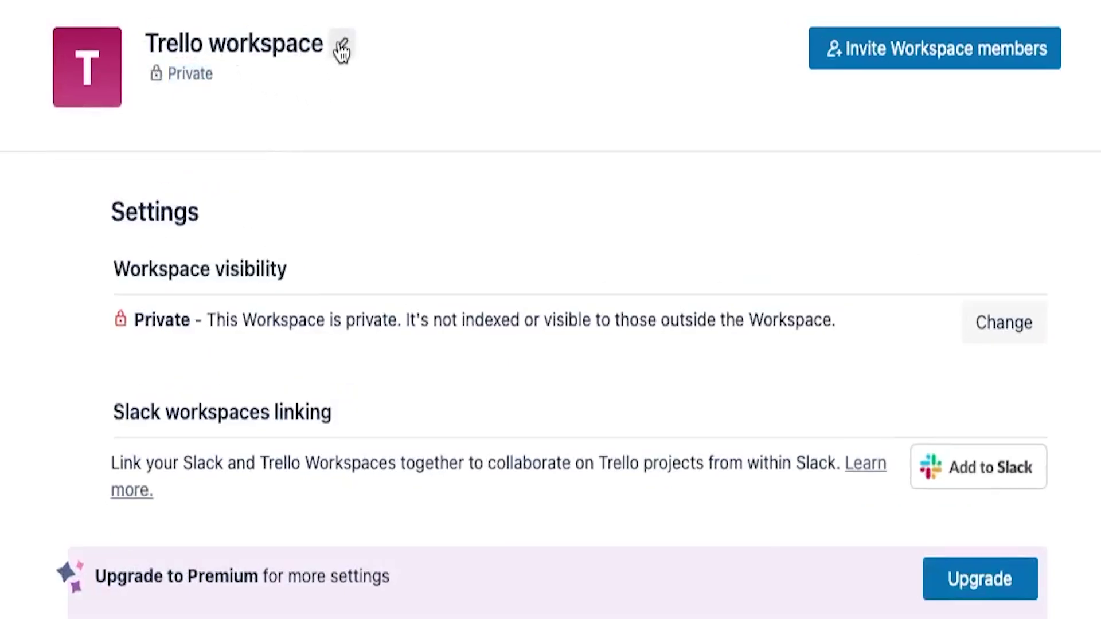
Step: View the options for inviting members to the workspace and close the invitation dialog without inviting anyone
click(940, 57)
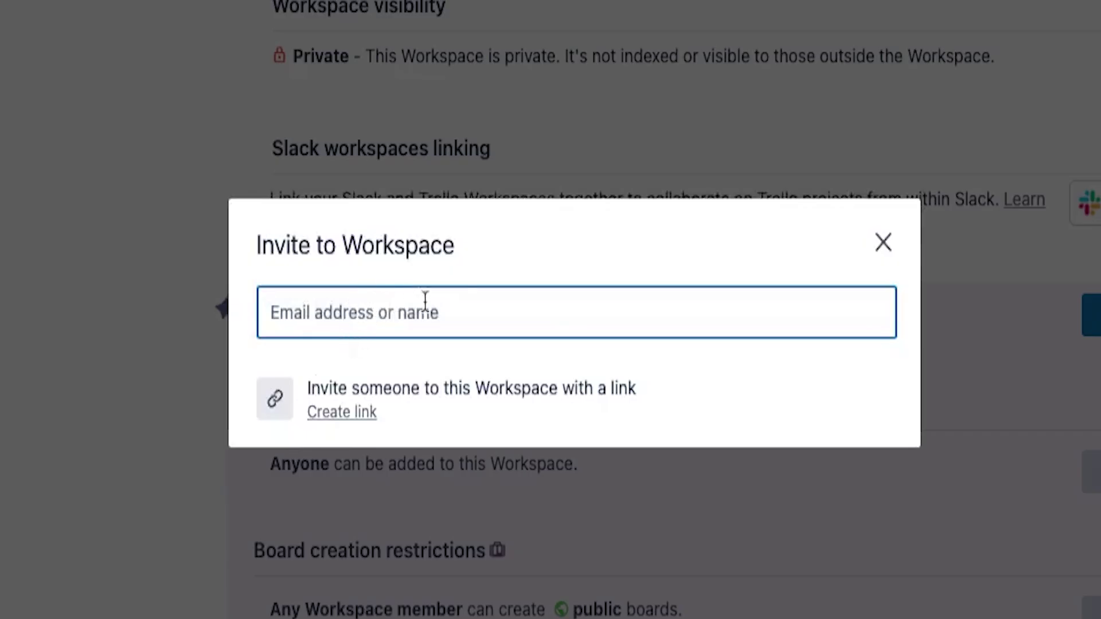
click(886, 242)
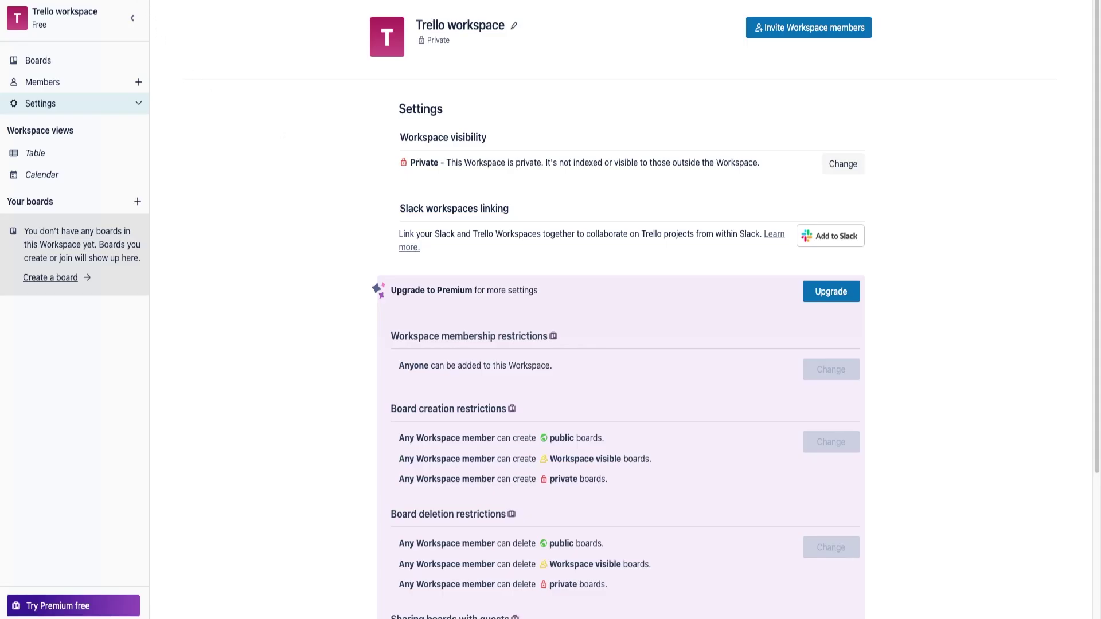
Step: Return to the workspace's boards overview and start creating the first board
click(105, 1)
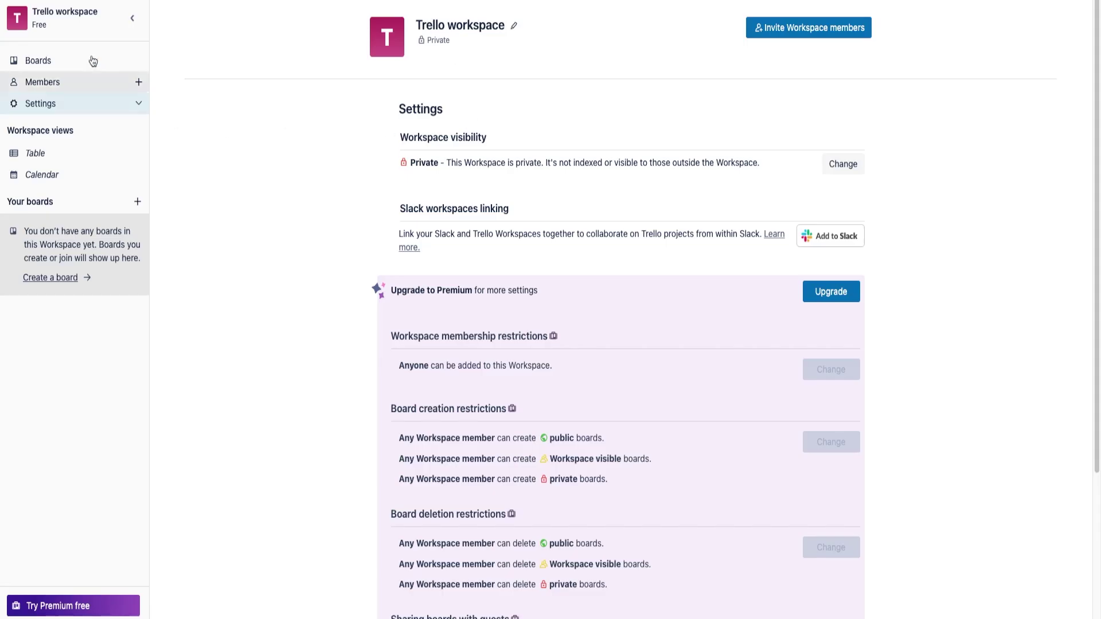
click(45, 1)
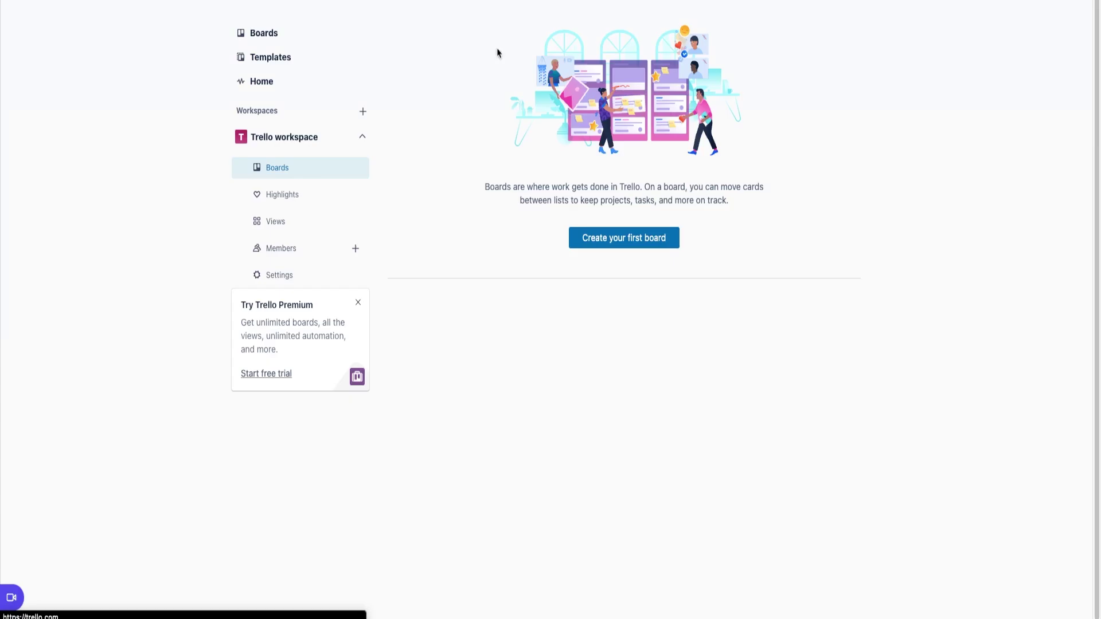
click(670, 242)
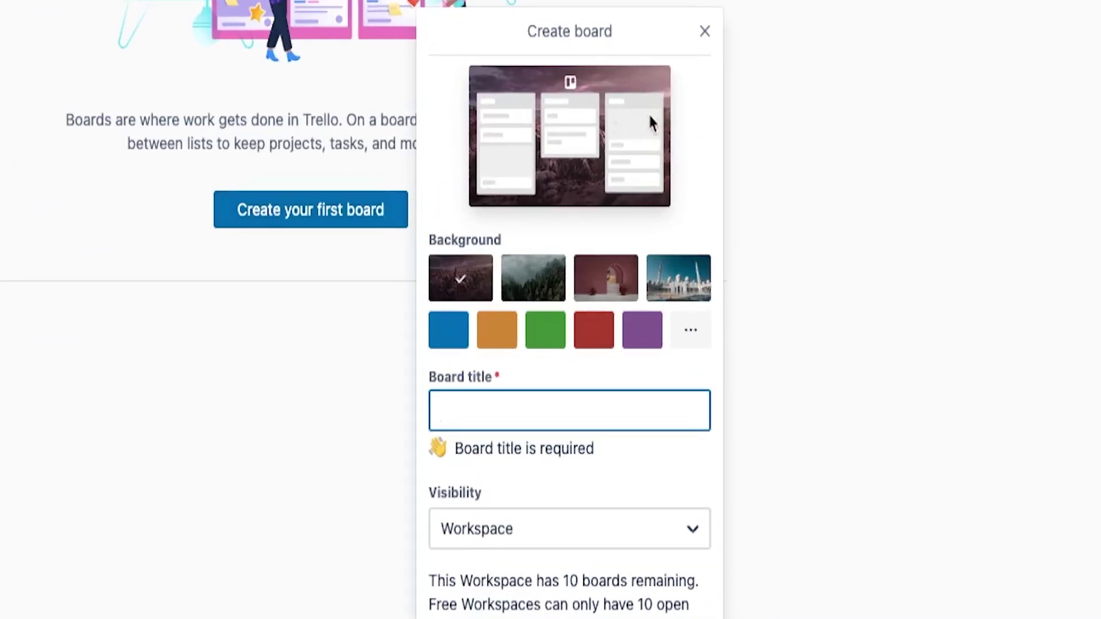
Step: Try three of the suggested photo backgrounds and the plain green background for the new board
click(542, 284)
click(590, 282)
click(669, 281)
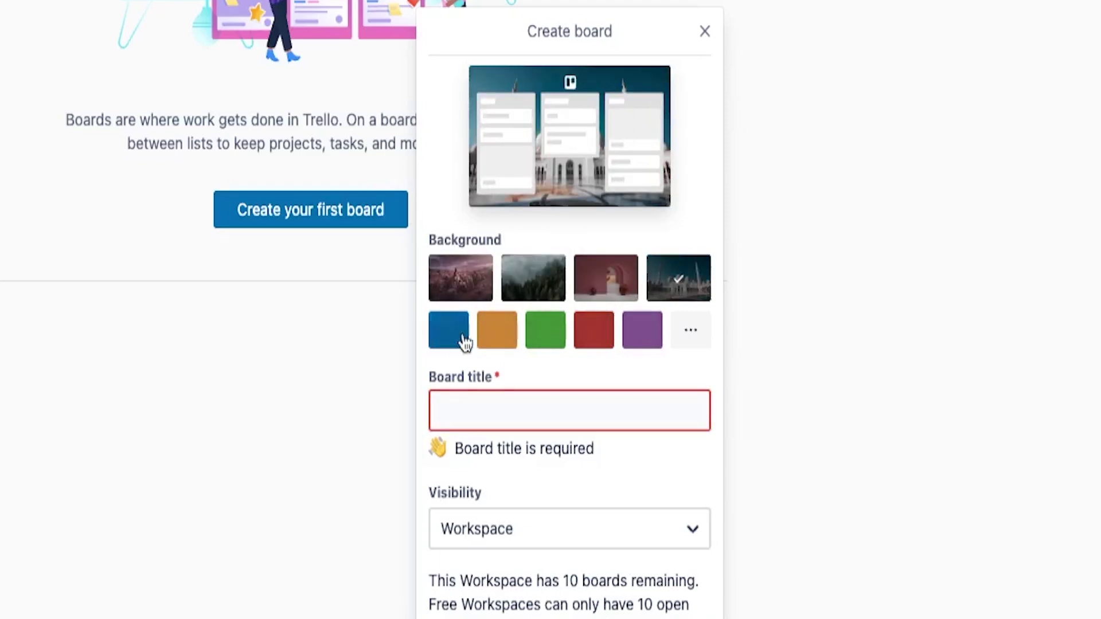
click(692, 334)
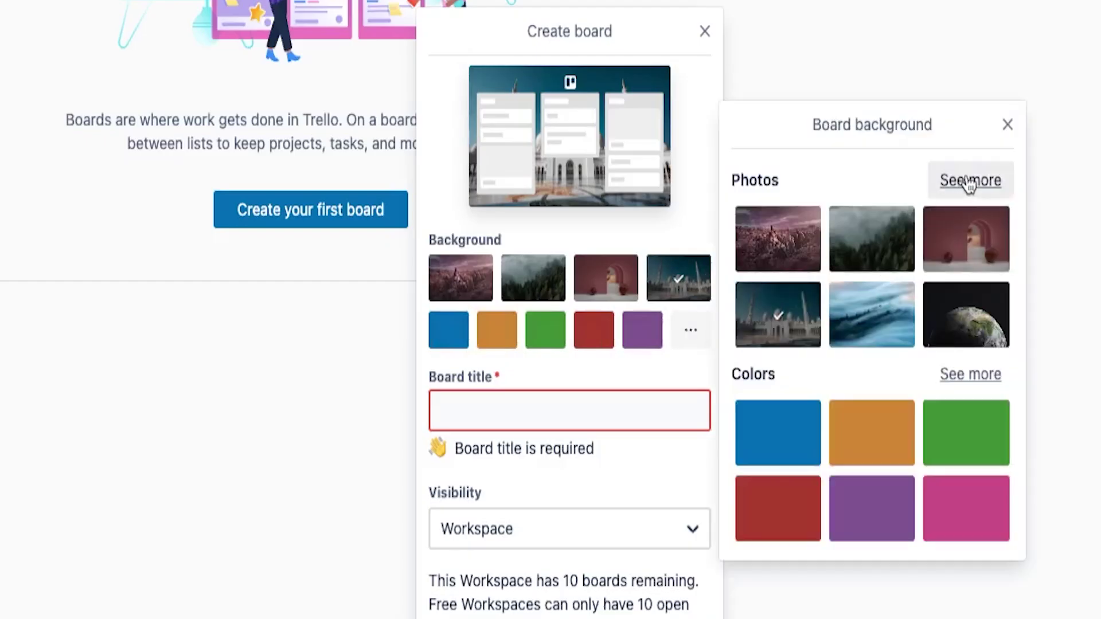
click(963, 439)
Step: Set the new board's background to plain red
click(600, 381)
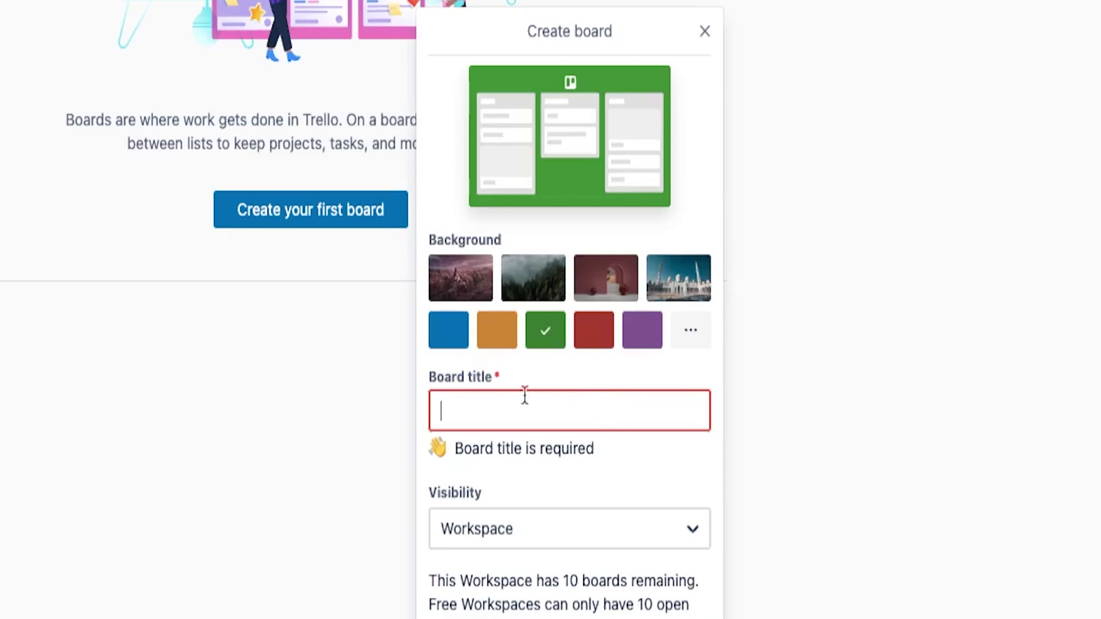
click(601, 347)
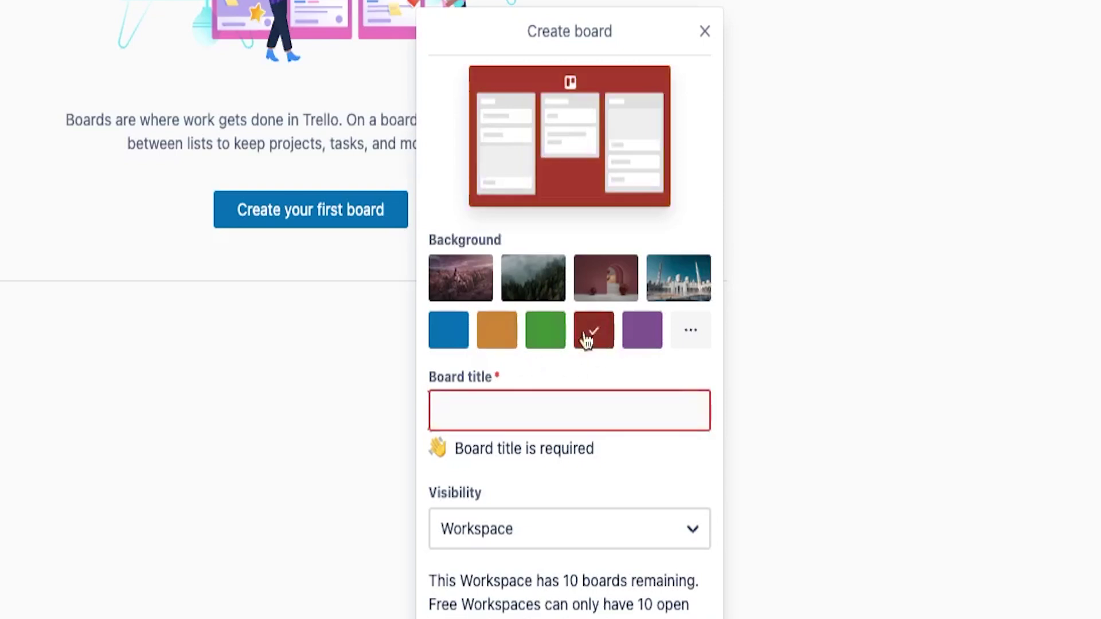
Step: Title the new board "Youtube Content Planning", set its visibility to Private and create it, dismissing the empty card entry
click(580, 409)
text(Youtube Content Planning)
click(629, 493)
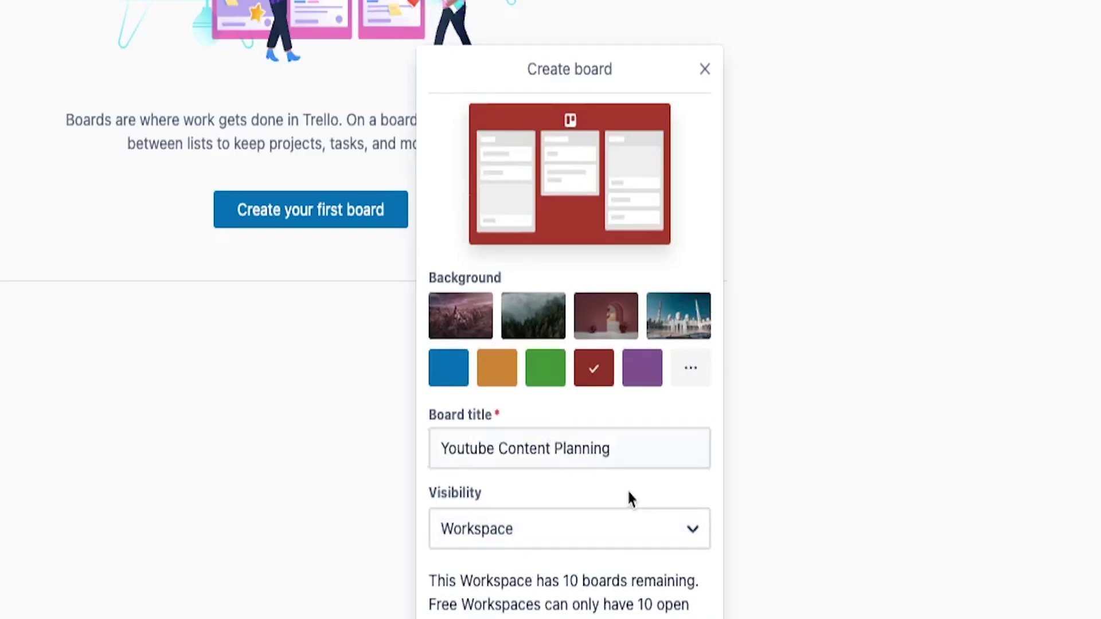
click(561, 537)
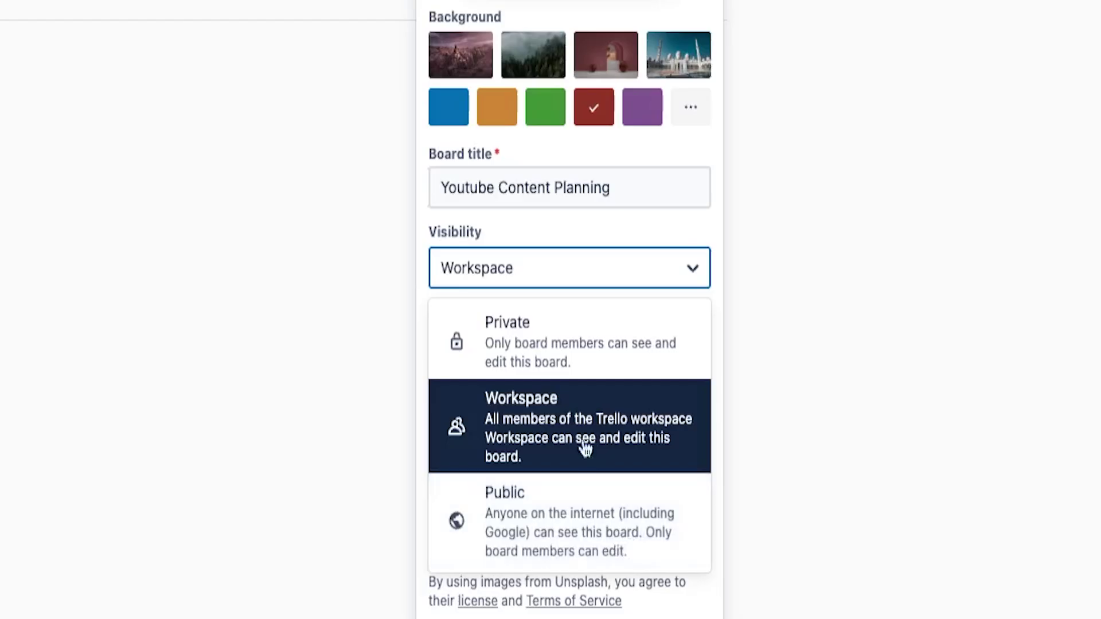
click(601, 360)
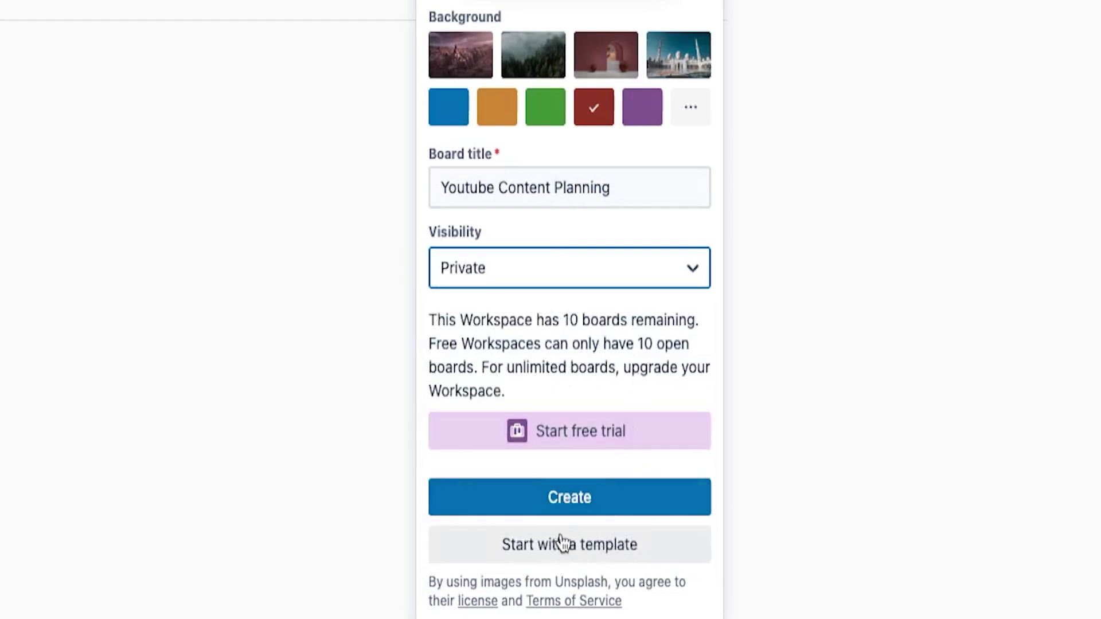
click(607, 499)
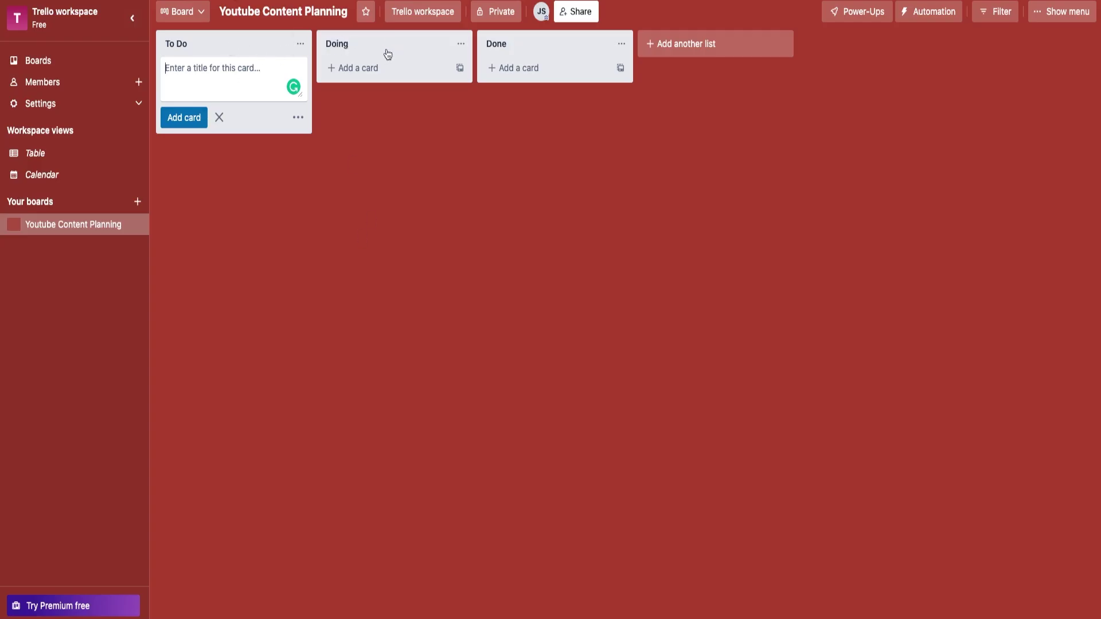
click(600, 312)
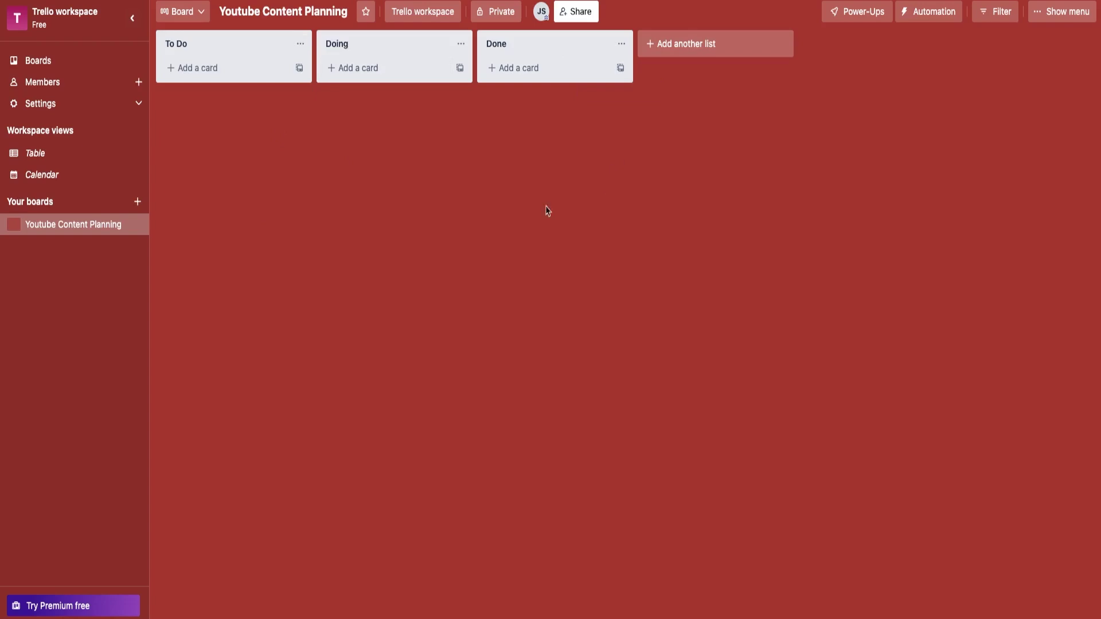
Step: Try rearranging the To Do, Doing and Done lists on the board
drag(257, 46, 401, 44)
drag(521, 47, 369, 50)
drag(545, 42, 251, 63)
Step: Rename the To Do list to "Ideas" and the Doing list to "Filming"
click(192, 46)
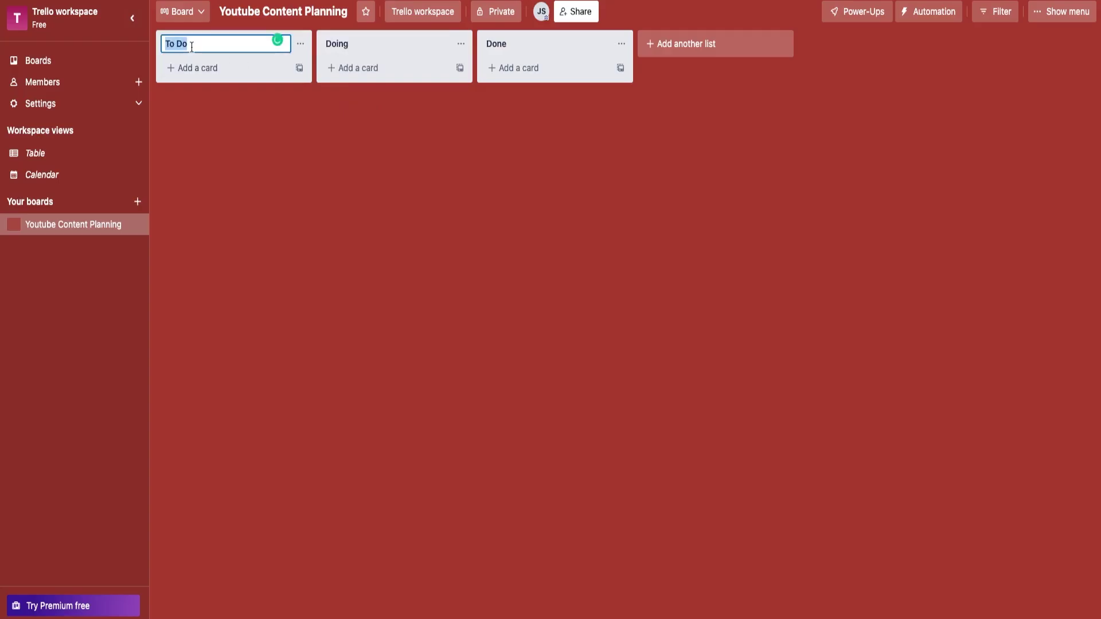
key(BackSpace)
text(Ideas)
key(Return)
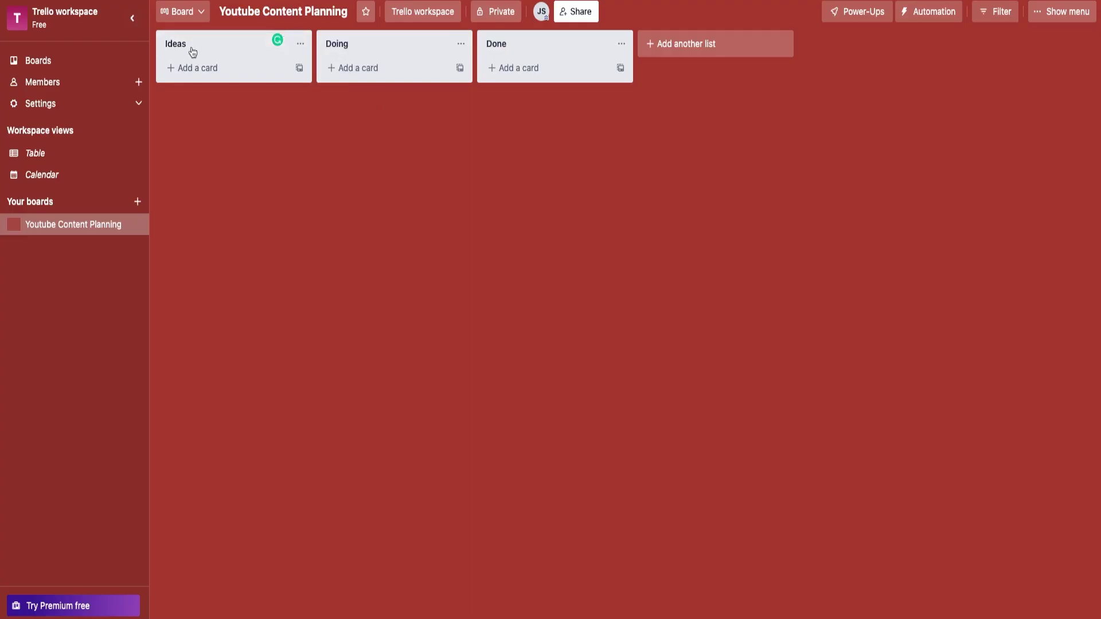
click(356, 50)
key(BackSpace)
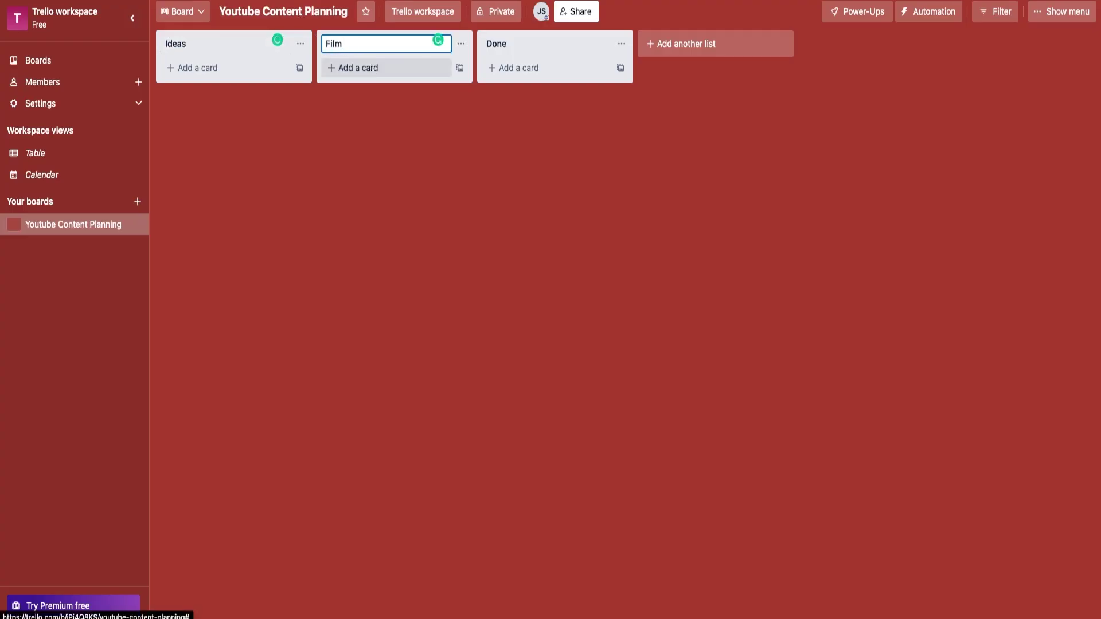
key(Return)
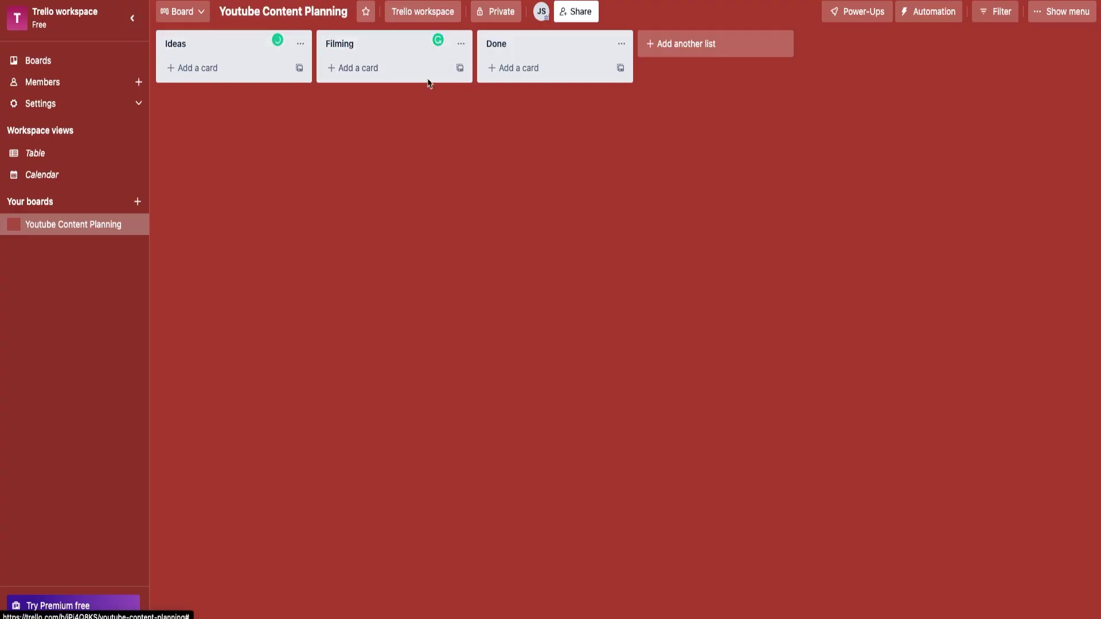
Step: Rename the Done list to "Editing" and add a fourth list named "Publishing"
click(505, 43)
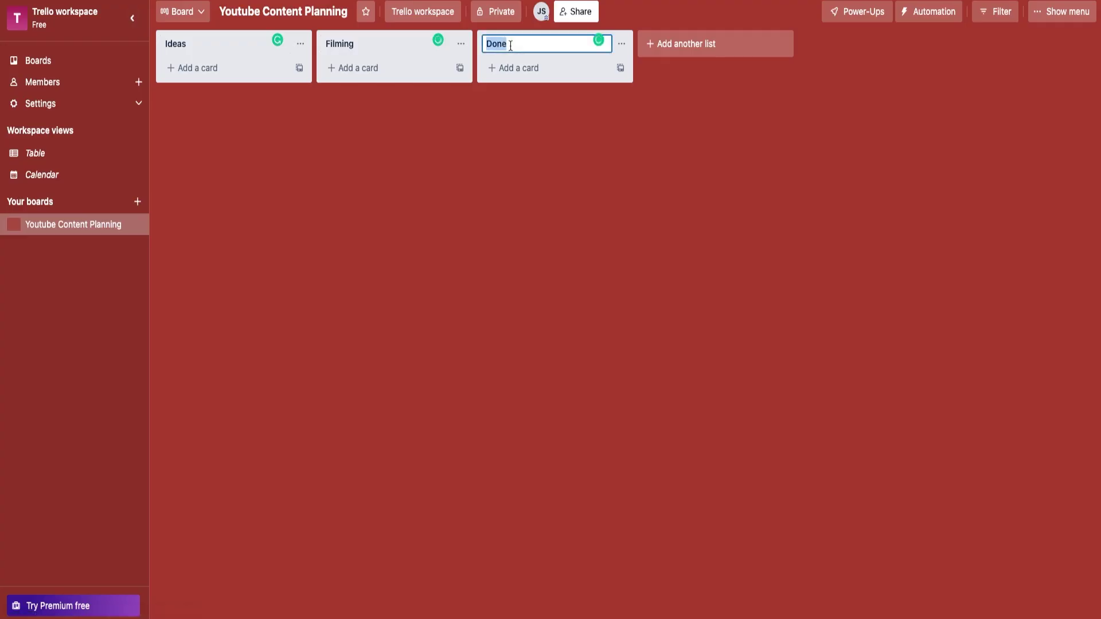
text(Editing)
click(675, 46)
text(Publishing)
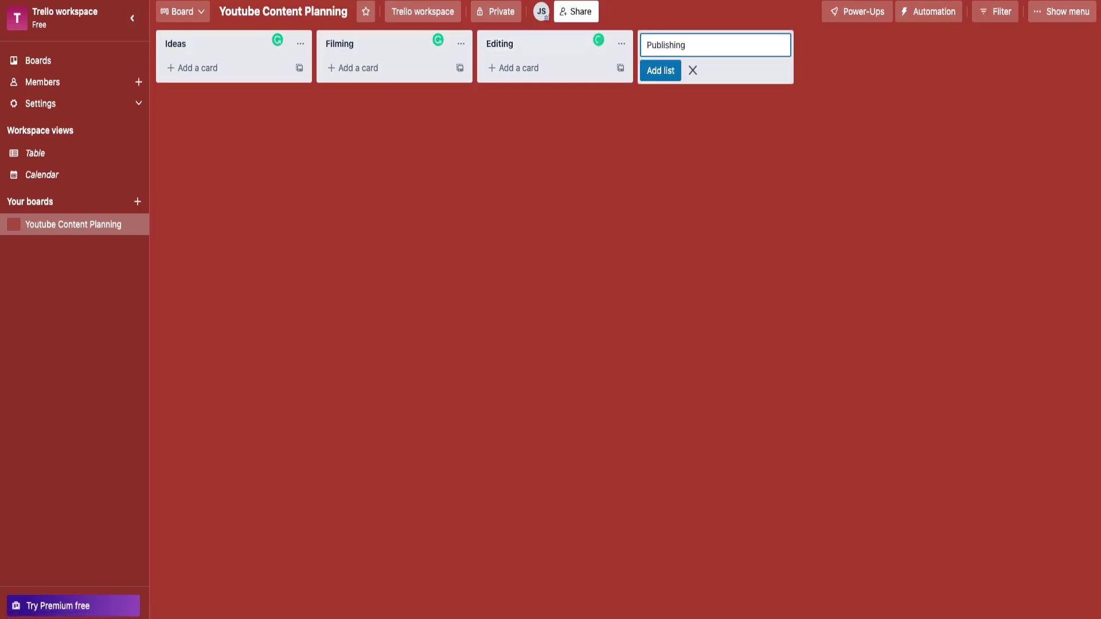
key(Return)
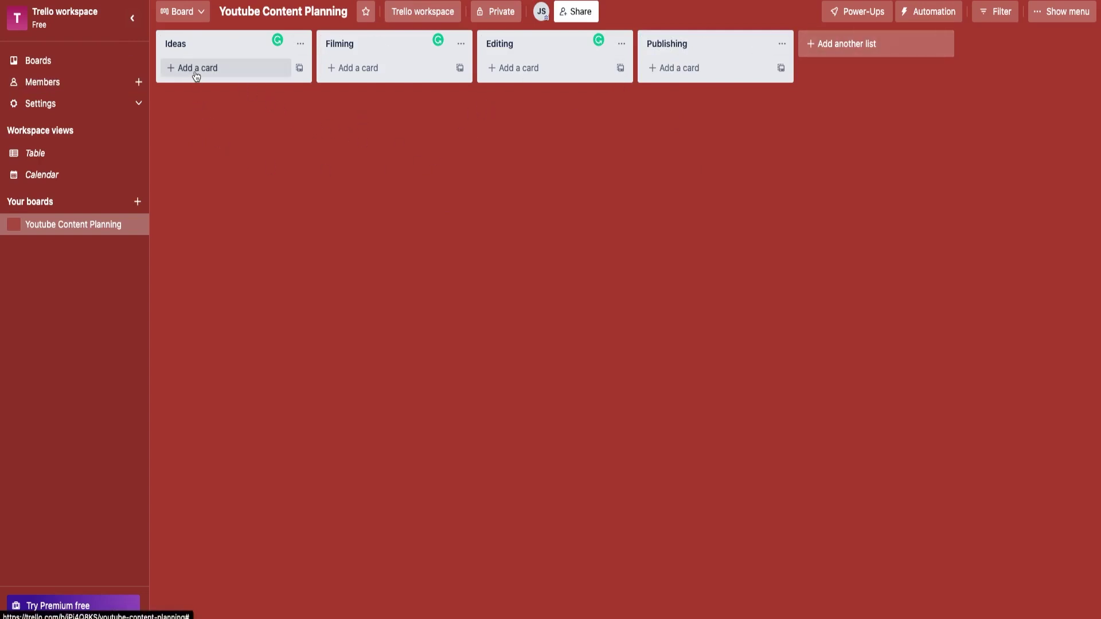
Step: Add a card titled "Trello Full Tutorial for 2022" to the Ideas list and move it to the Publishing list
click(212, 70)
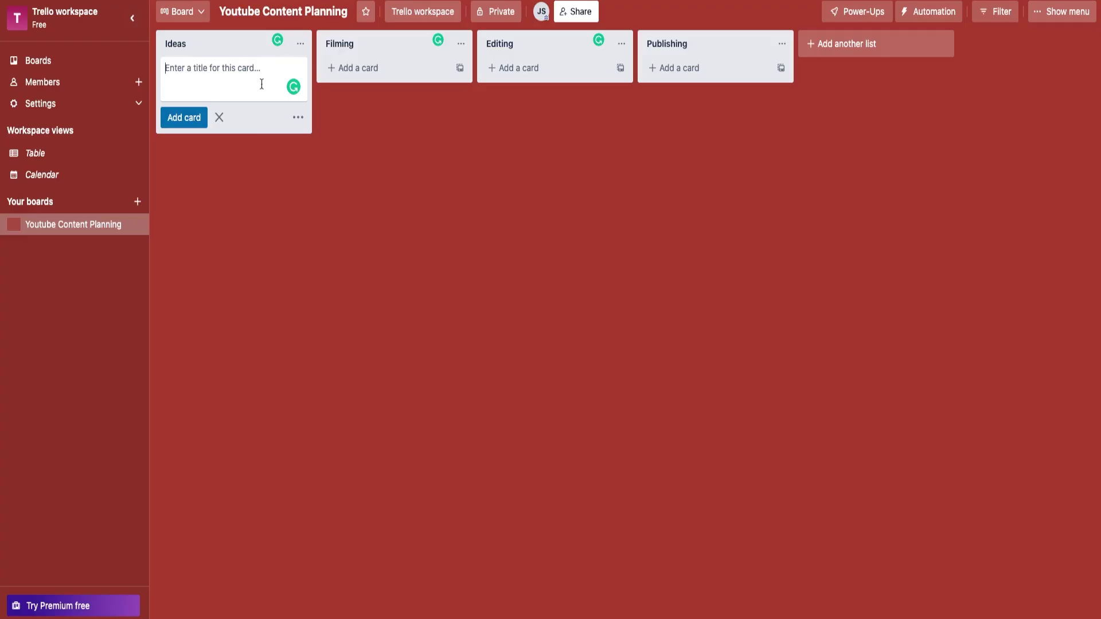
text(Trello Full Tutorial for 2022)
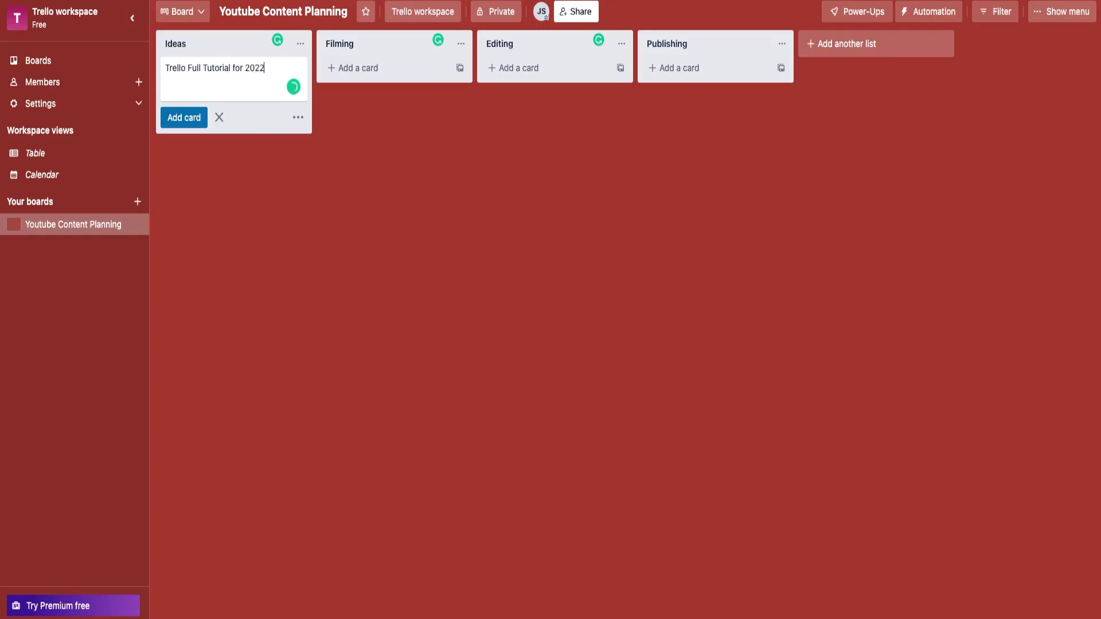
key(Return)
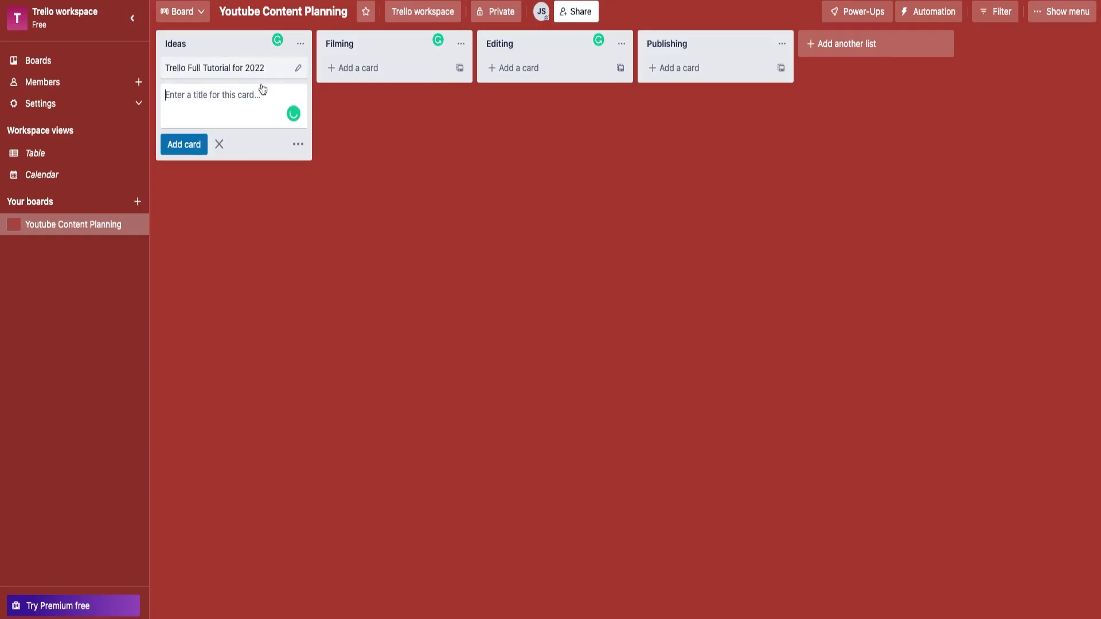
drag(254, 70, 684, 74)
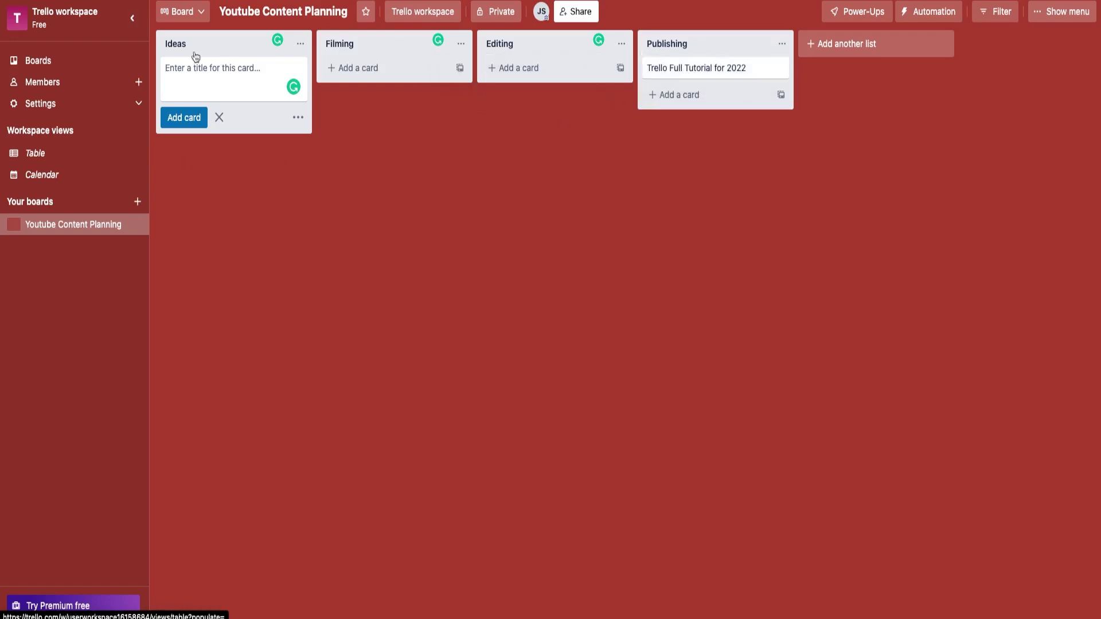
click(168, 208)
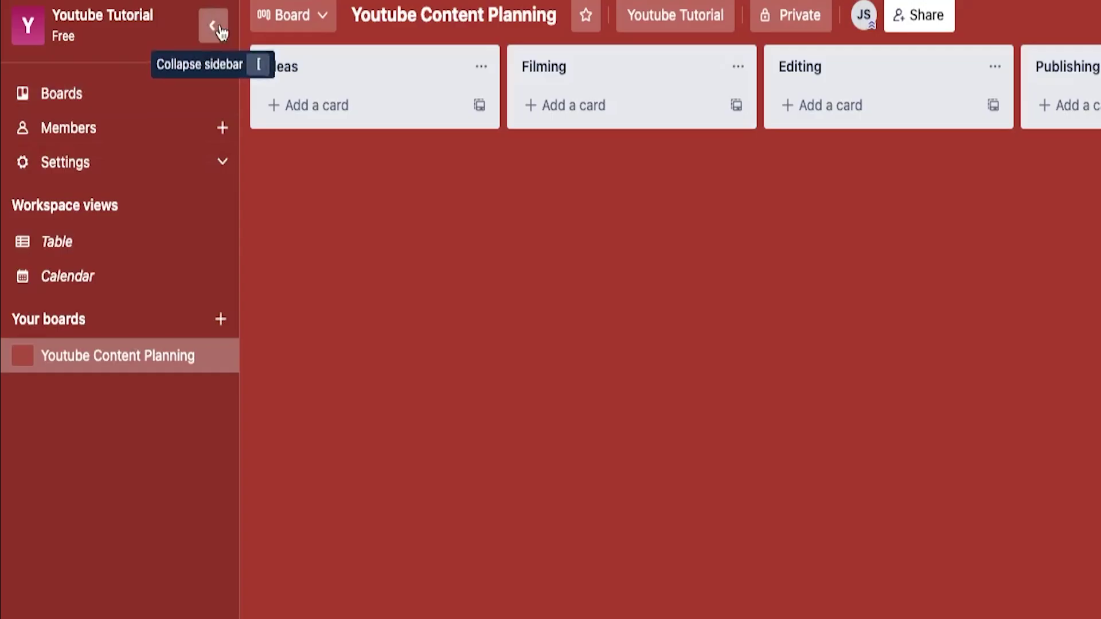
Step: Collapse the workspace sidebar, trying its expanded state once more, and review the alternative board views on offer
click(219, 30)
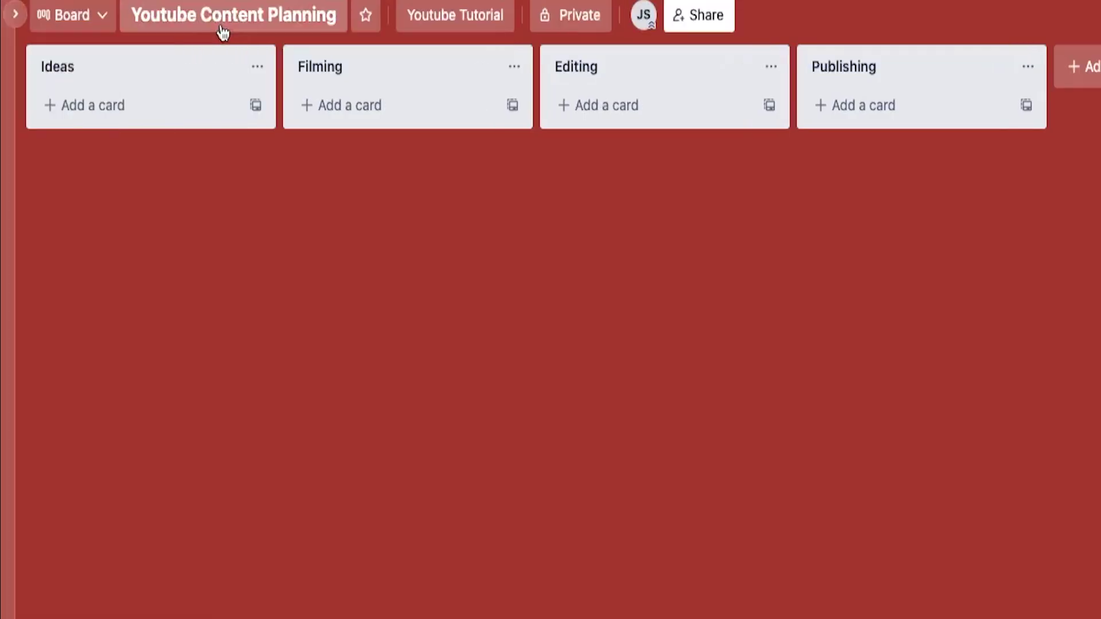
click(19, 20)
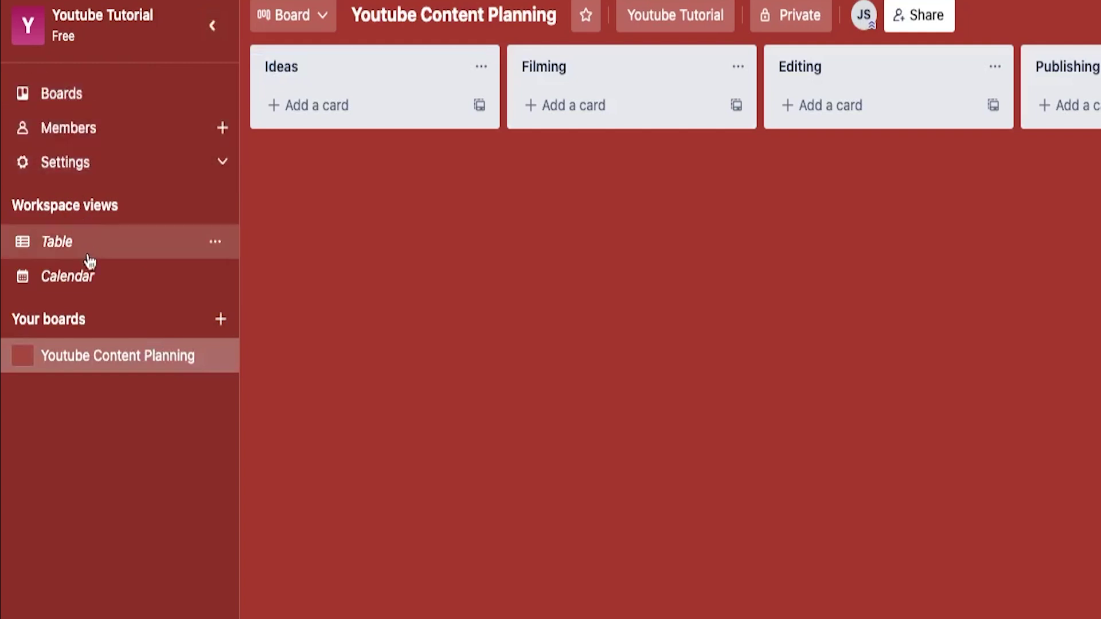
click(215, 25)
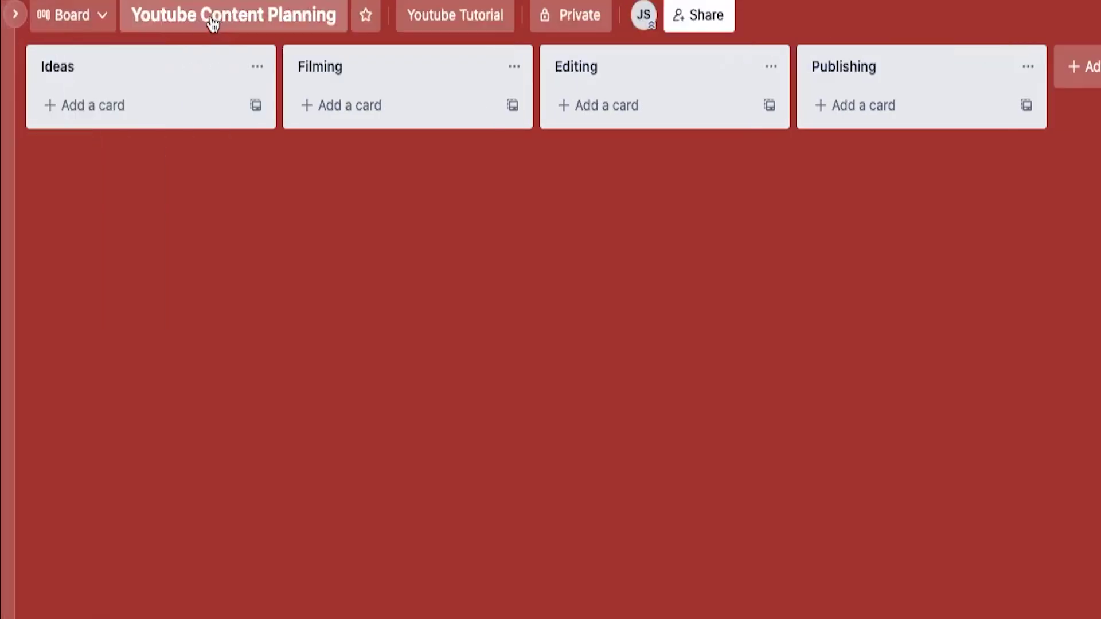
click(102, 19)
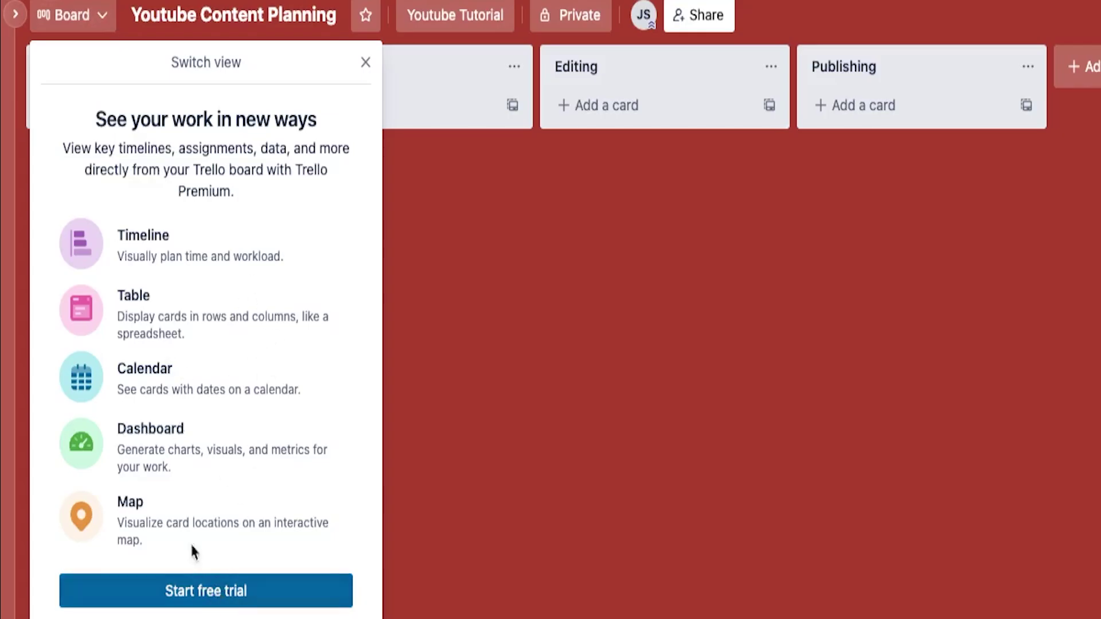
click(365, 62)
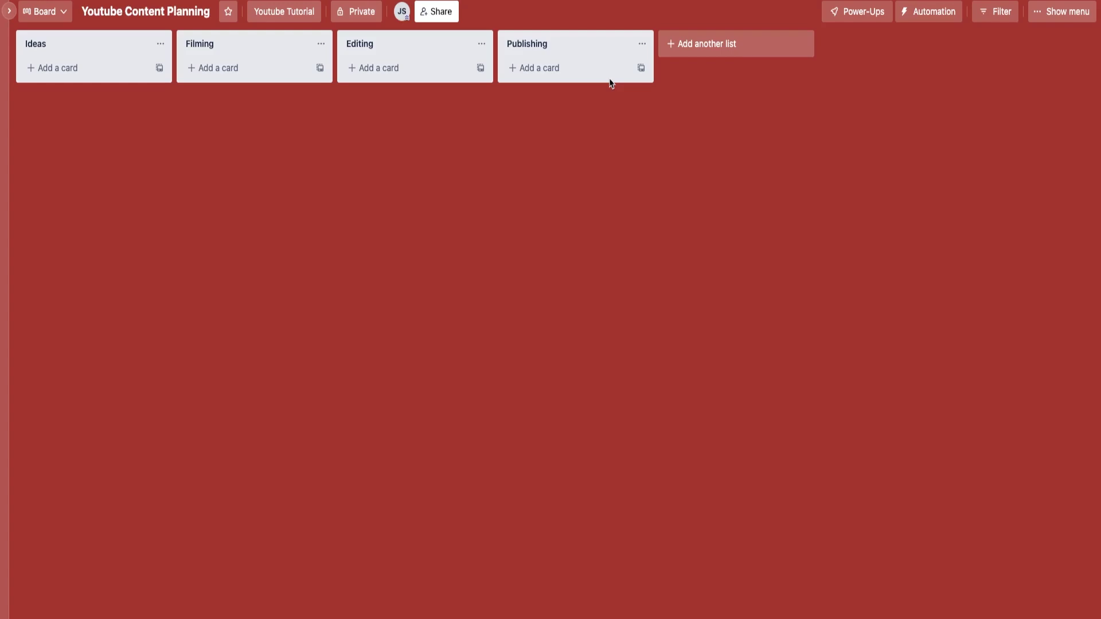
Step: Star the Youtube Content Planning board
click(162, 10)
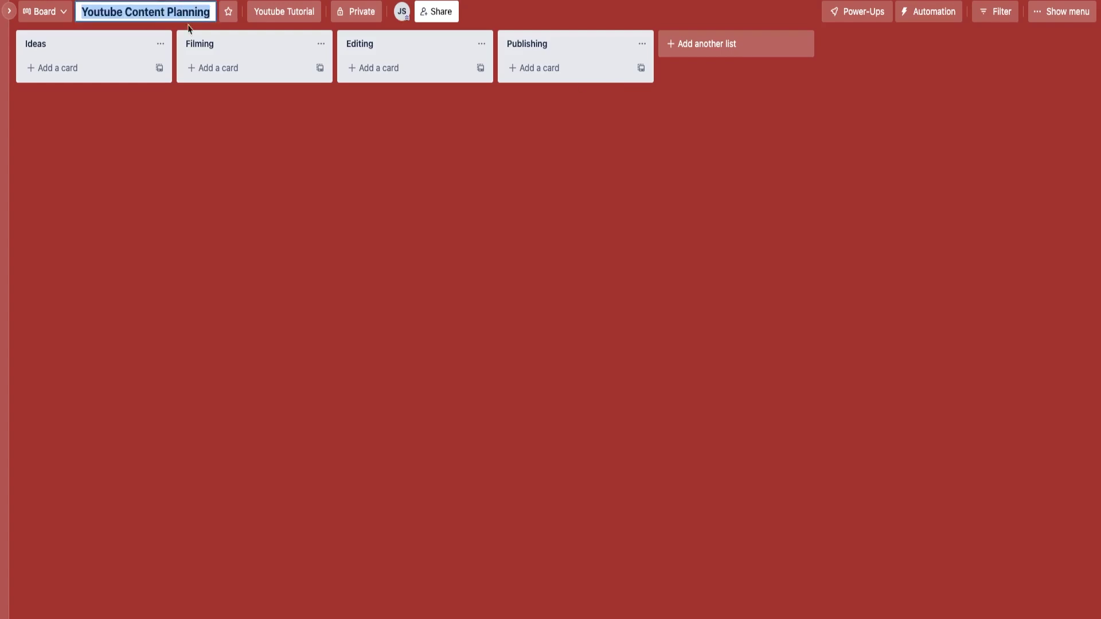
click(228, 18)
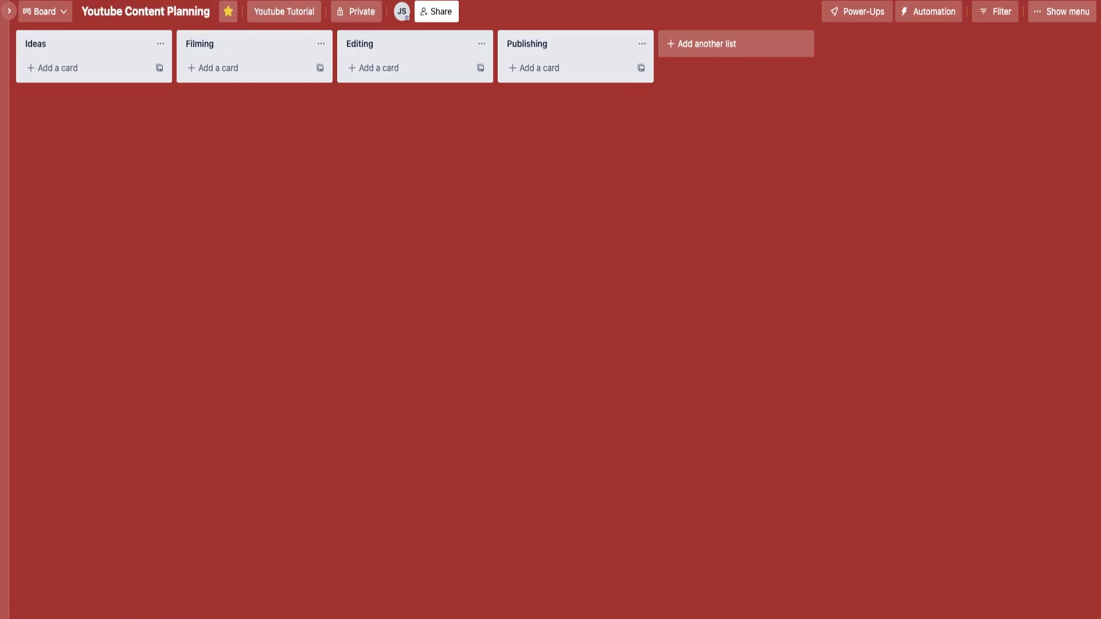
Step: View the list of starred boards and the list of top board templates, closing each one
click(228, 11)
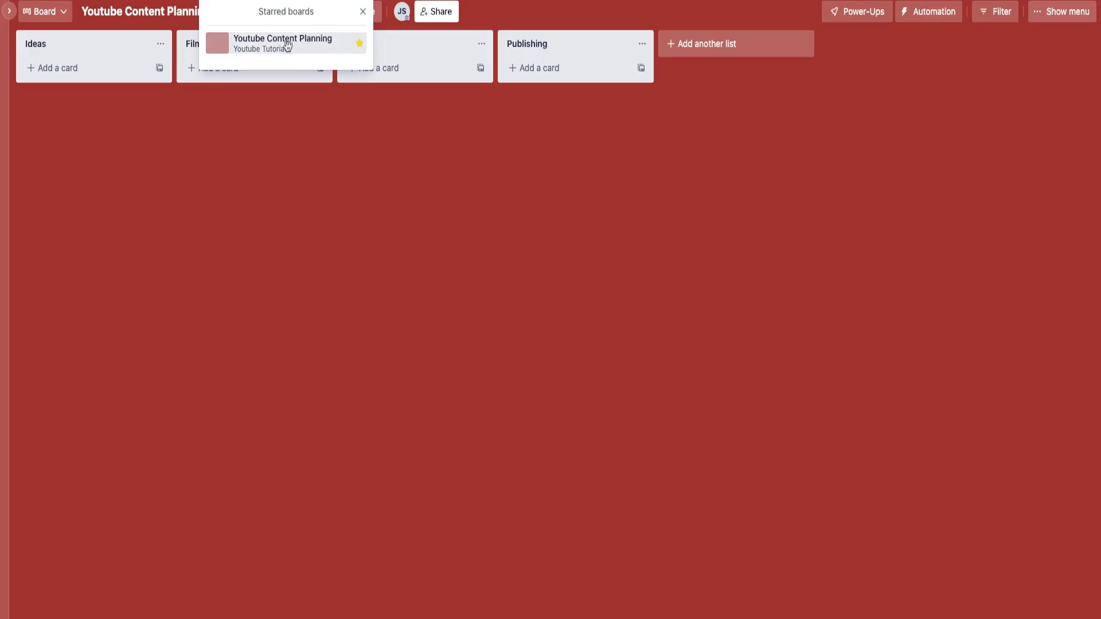
click(363, 12)
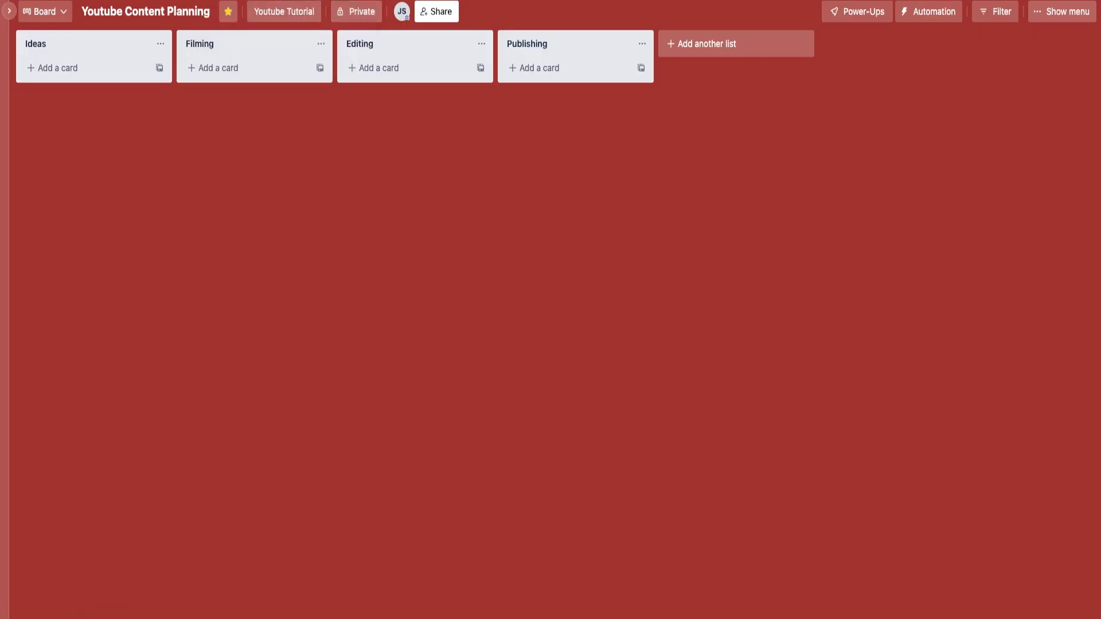
click(282, 0)
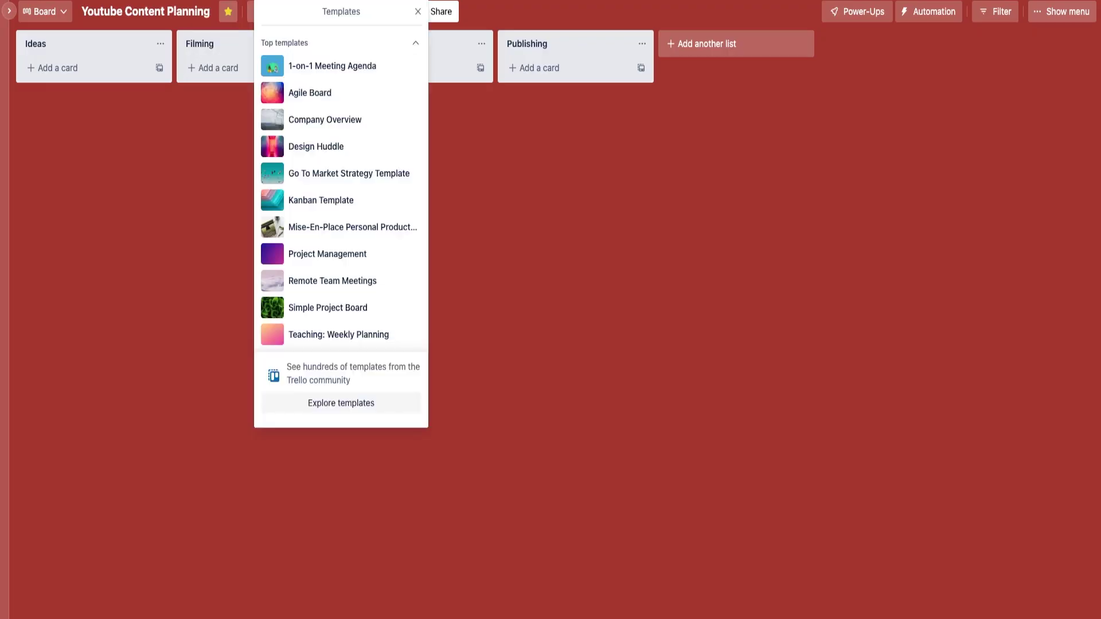
click(418, 12)
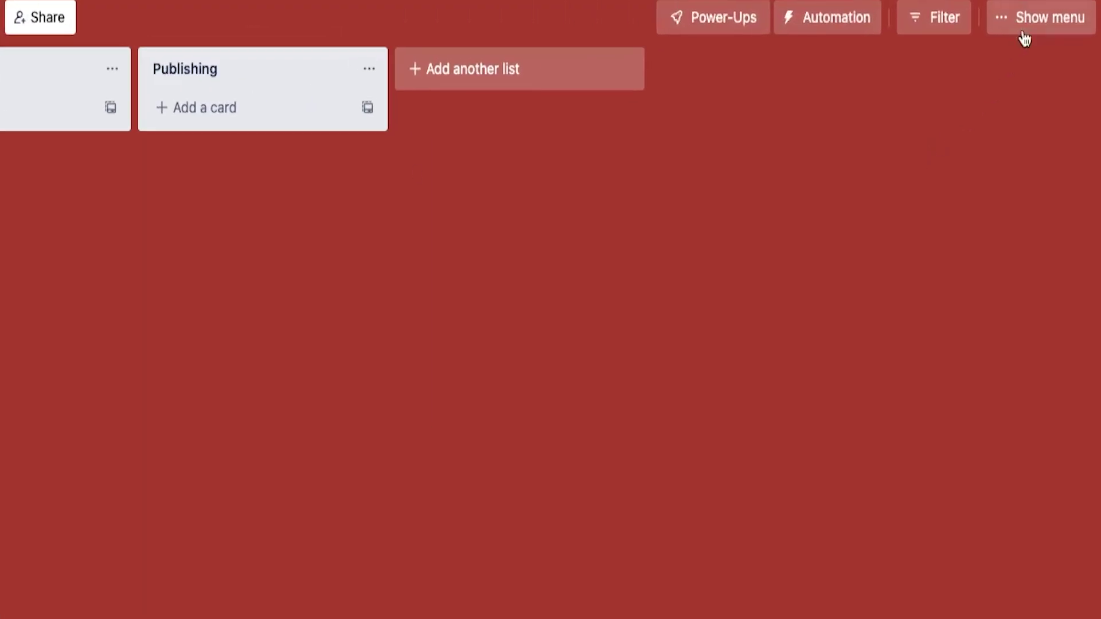
Step: Change the board's background to the plain grey color
click(1022, 23)
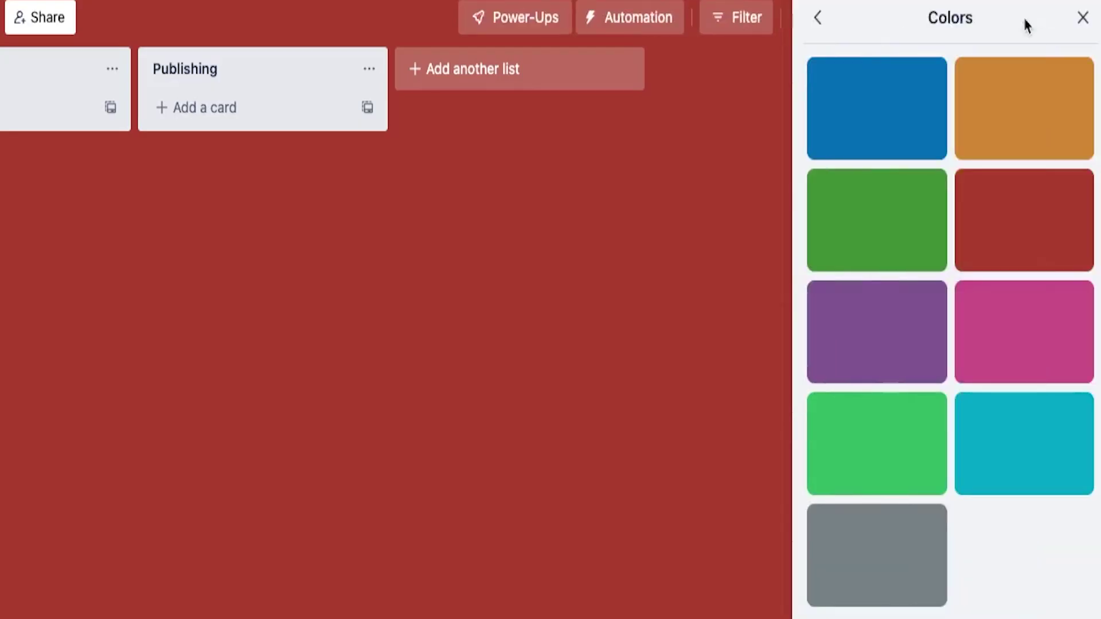
click(817, 19)
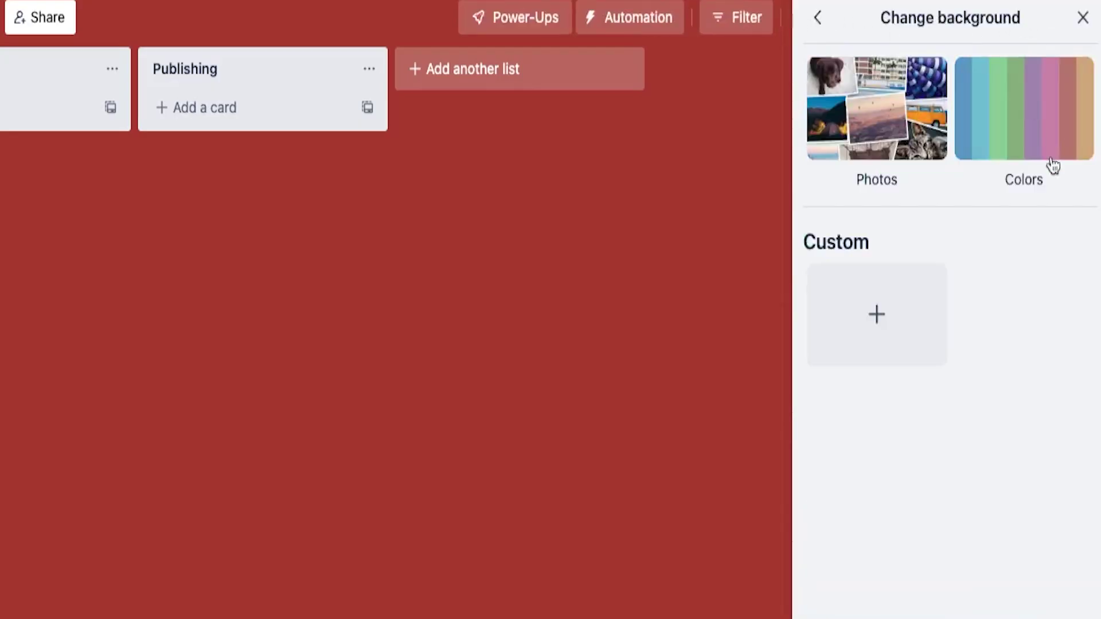
click(822, 18)
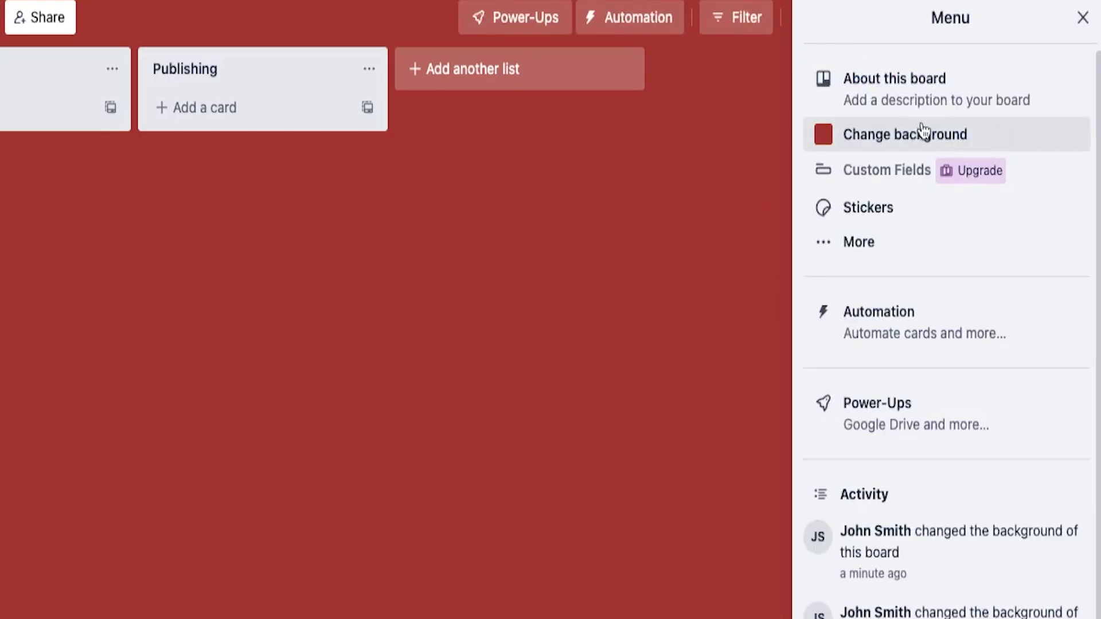
click(872, 136)
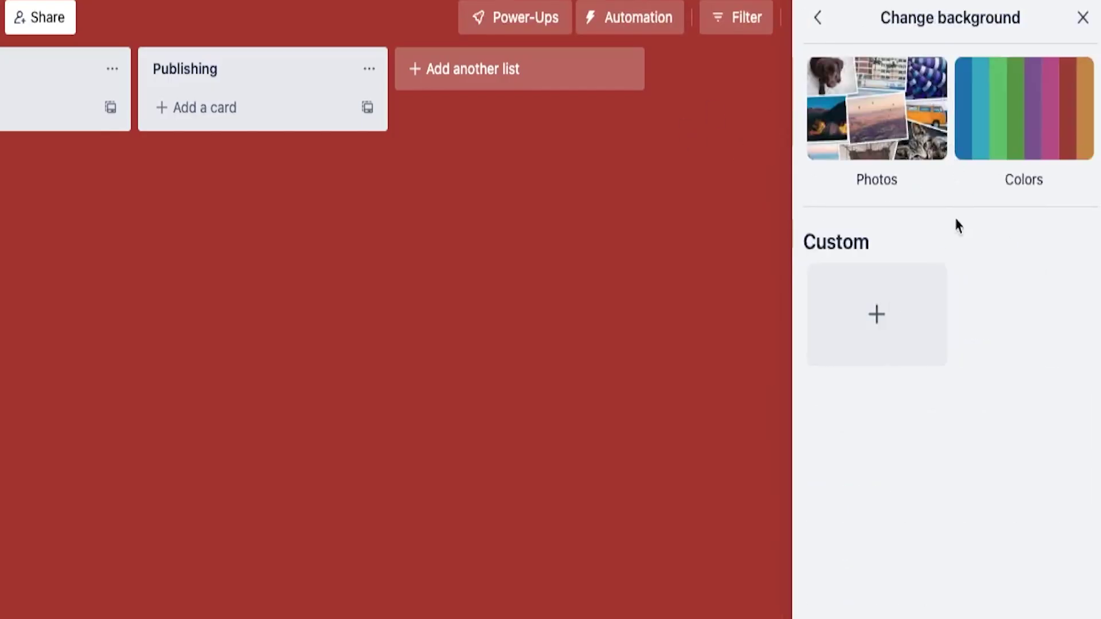
click(1024, 152)
click(878, 553)
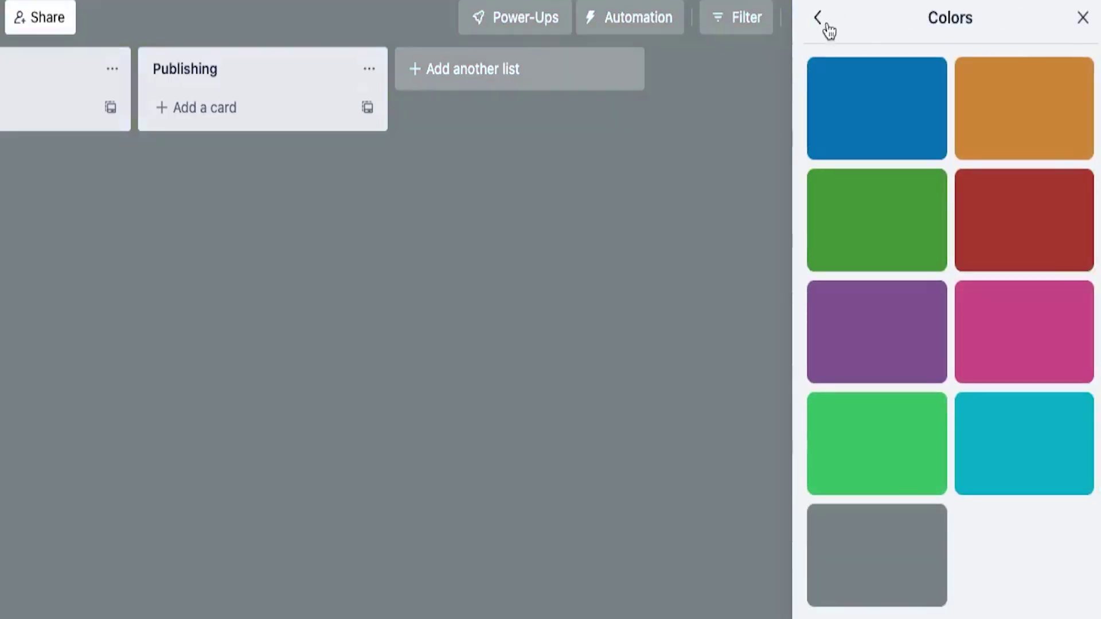
Step: Return to the main board menu and open its additional board options for review
click(829, 26)
click(830, 29)
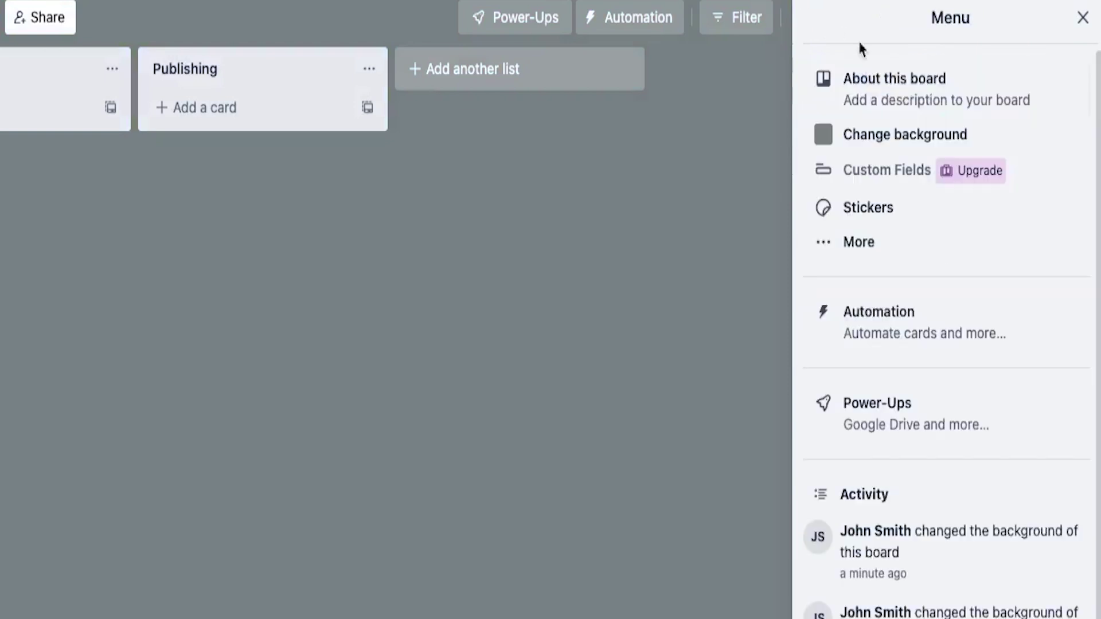
click(916, 251)
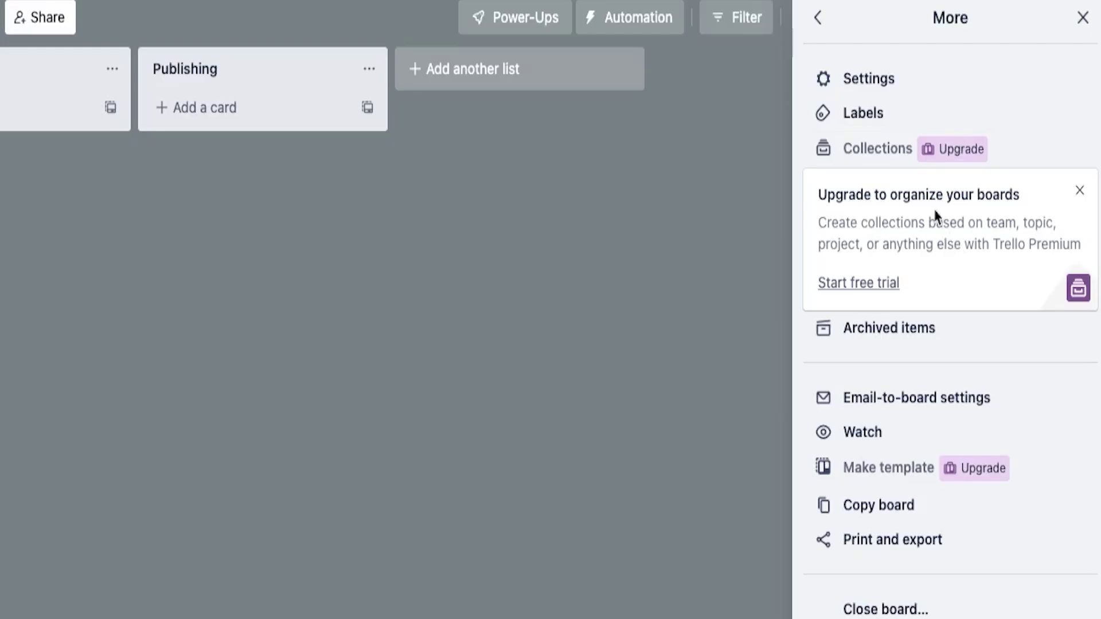
Step: Look through the main board menu down to its activity log, and return to the additional board options
click(822, 25)
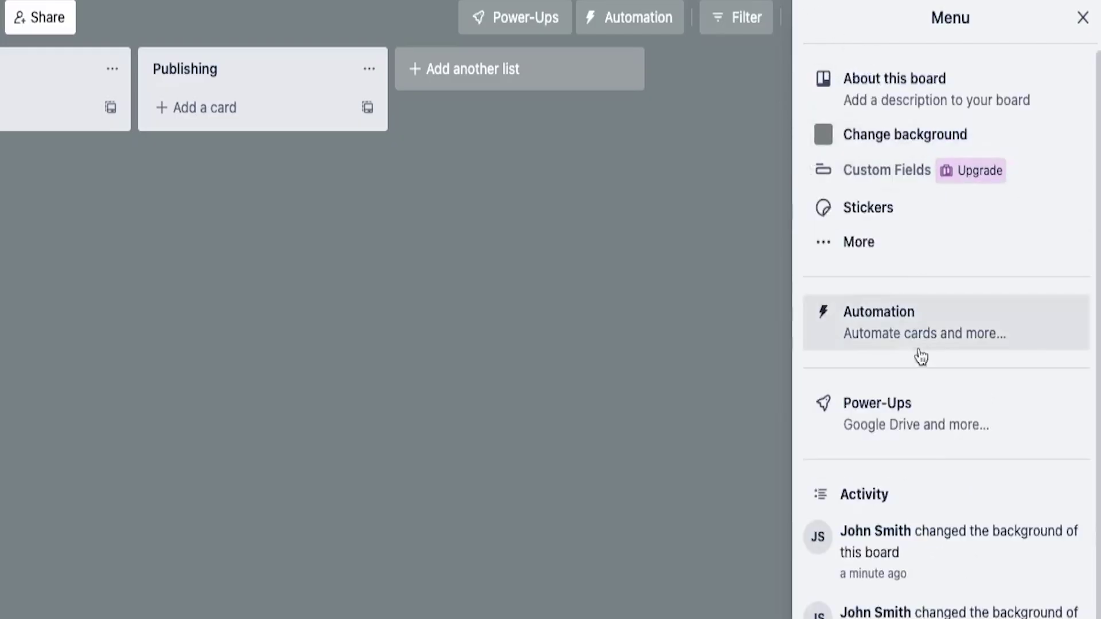
scroll(914, 344, down, 6)
scroll(915, 296, up, 6)
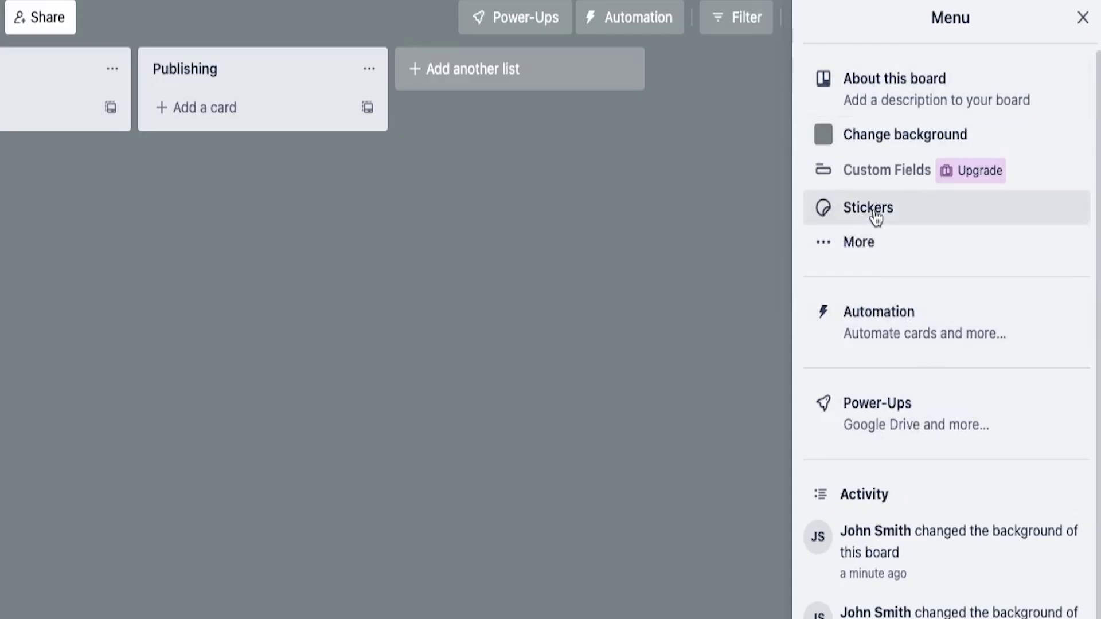
click(870, 244)
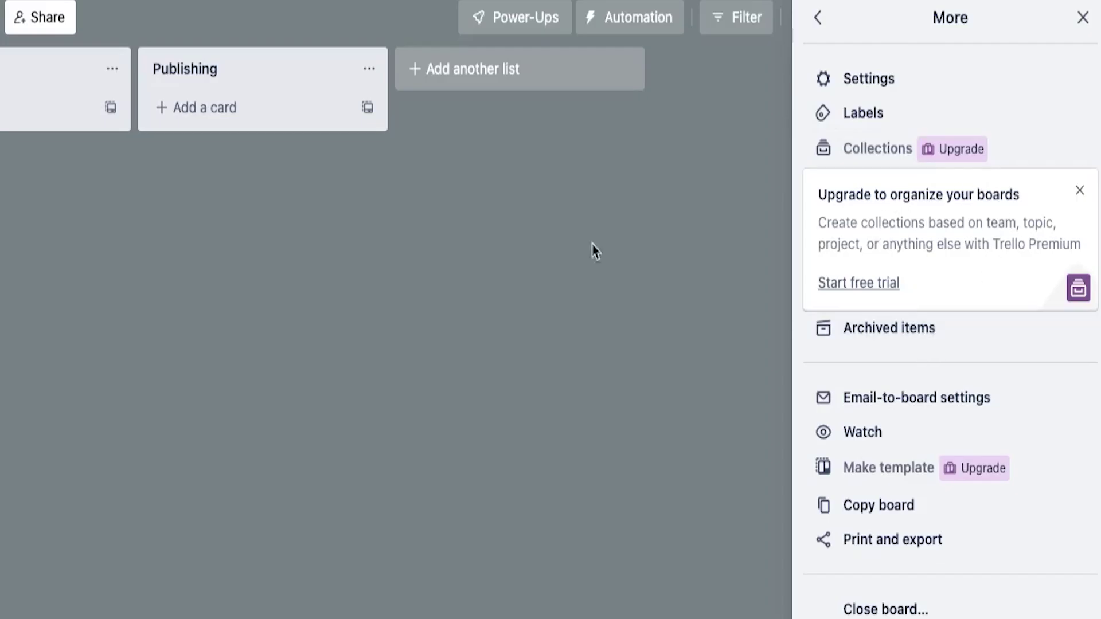
Step: View the Publishing list's actions and the board's email-to-board settings, closing each one, and look over the board link
click(363, 70)
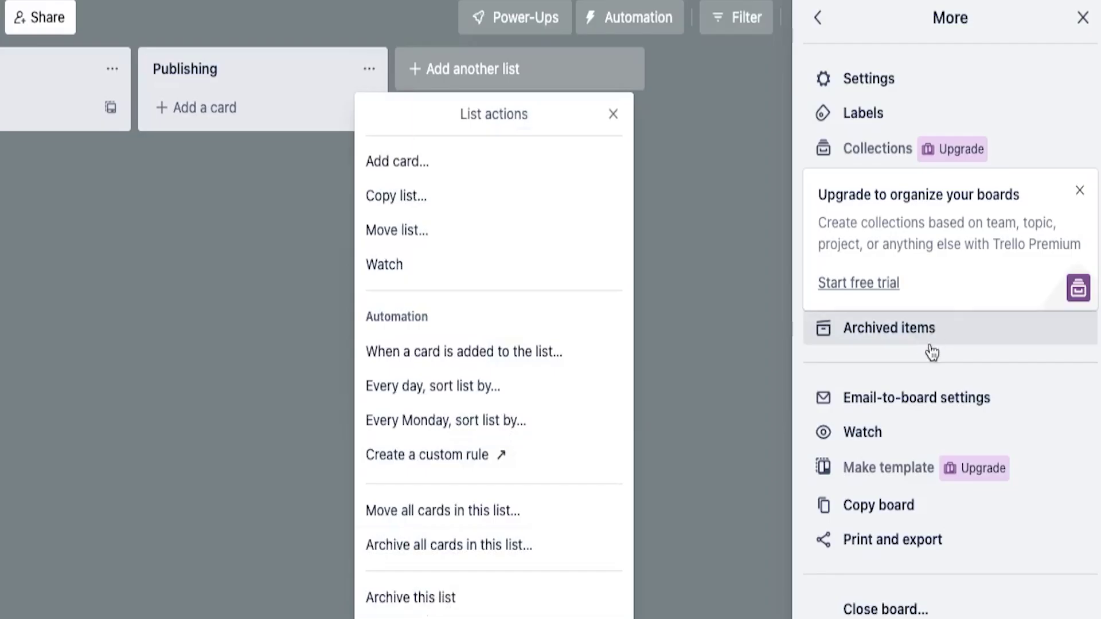
click(613, 115)
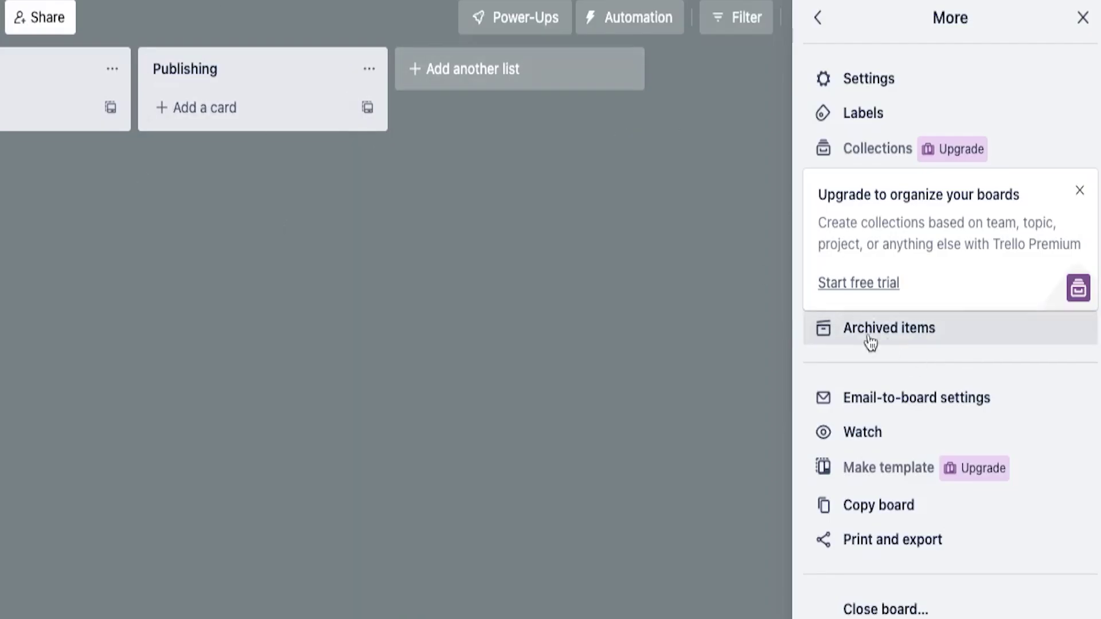
click(984, 400)
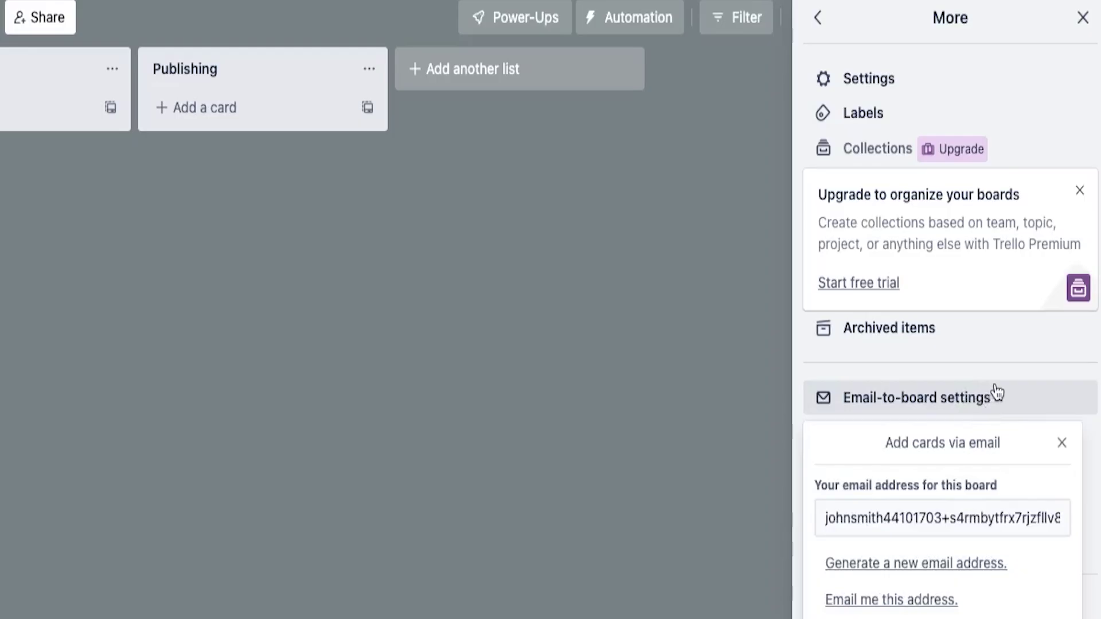
click(1062, 443)
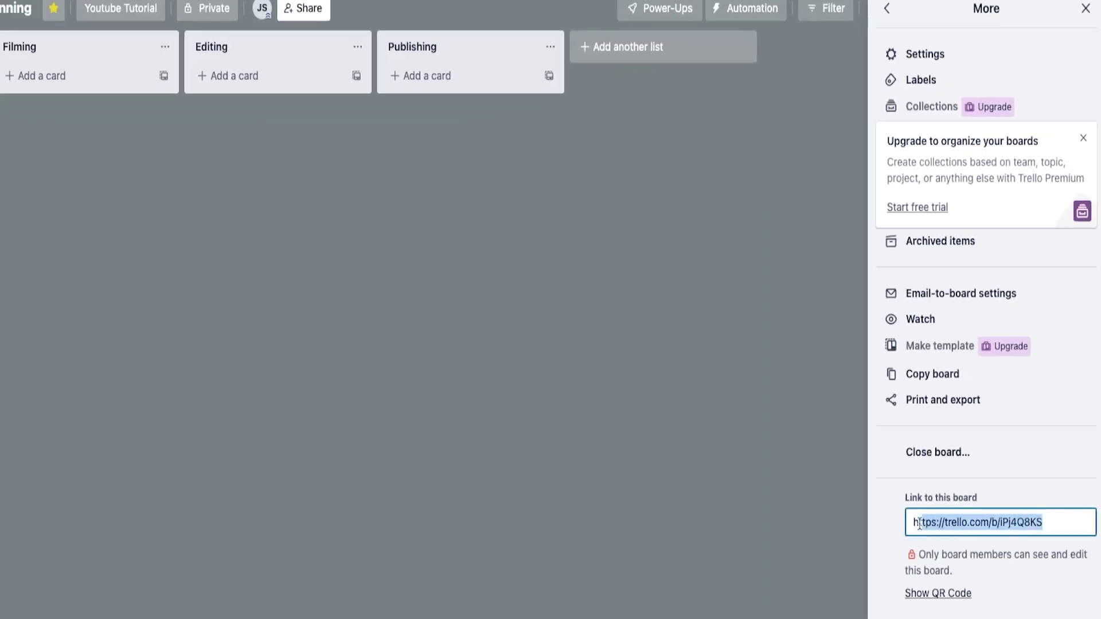
click(1035, 551)
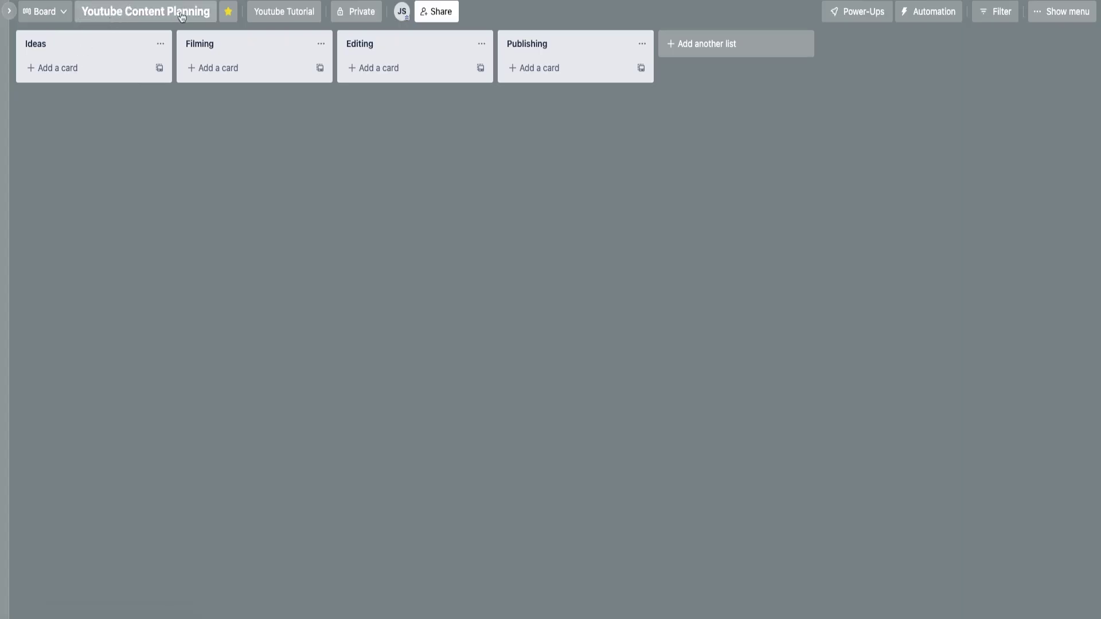
Step: Add two cards to the Ideas list, titled "Trello Full Tutorial" and "37 Tips for using Trello"
click(90, 86)
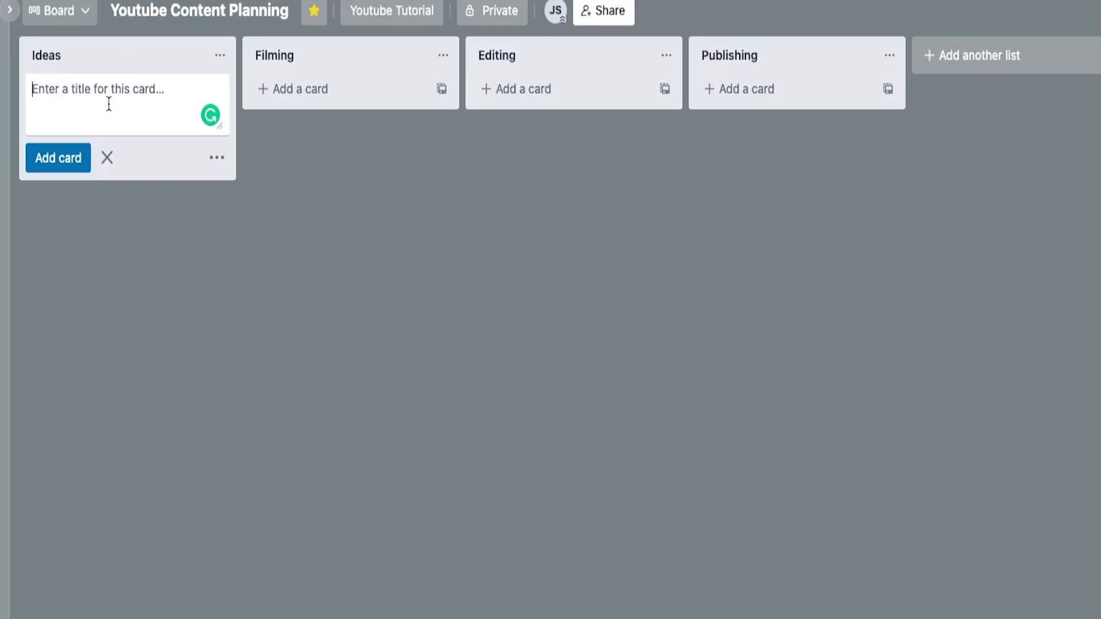
text(Trello Full Tutorial)
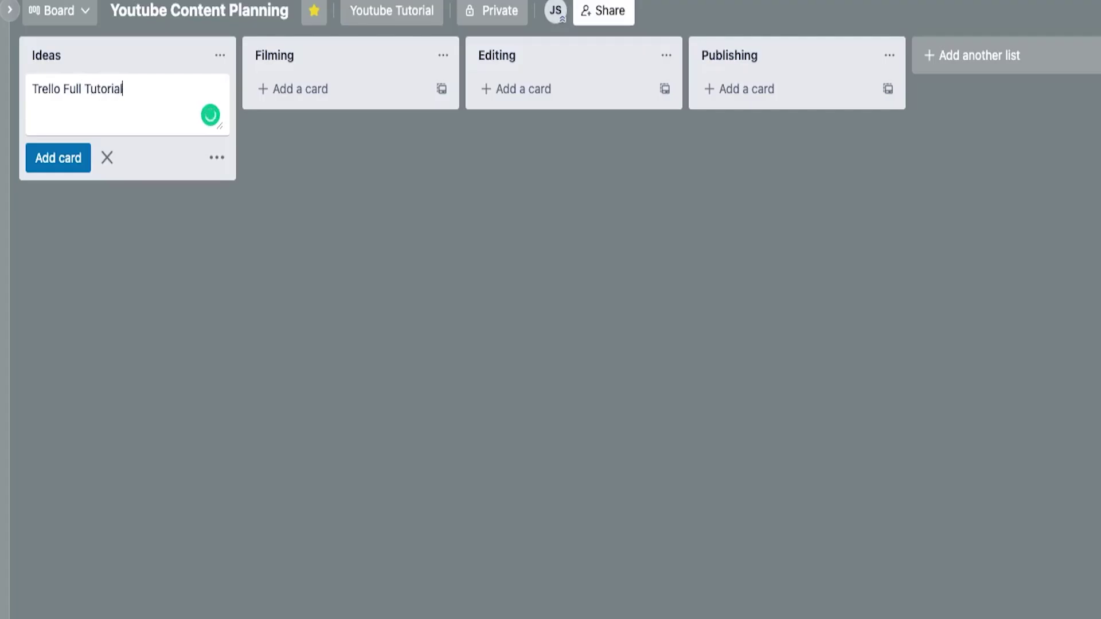
key(Return)
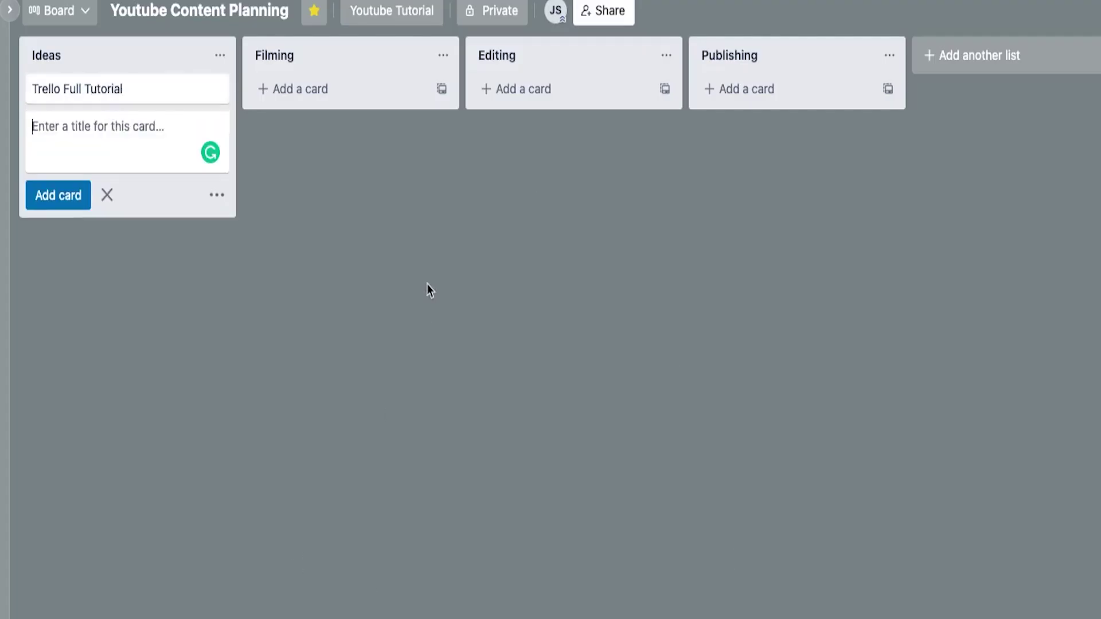
text(37 Tips for usin)
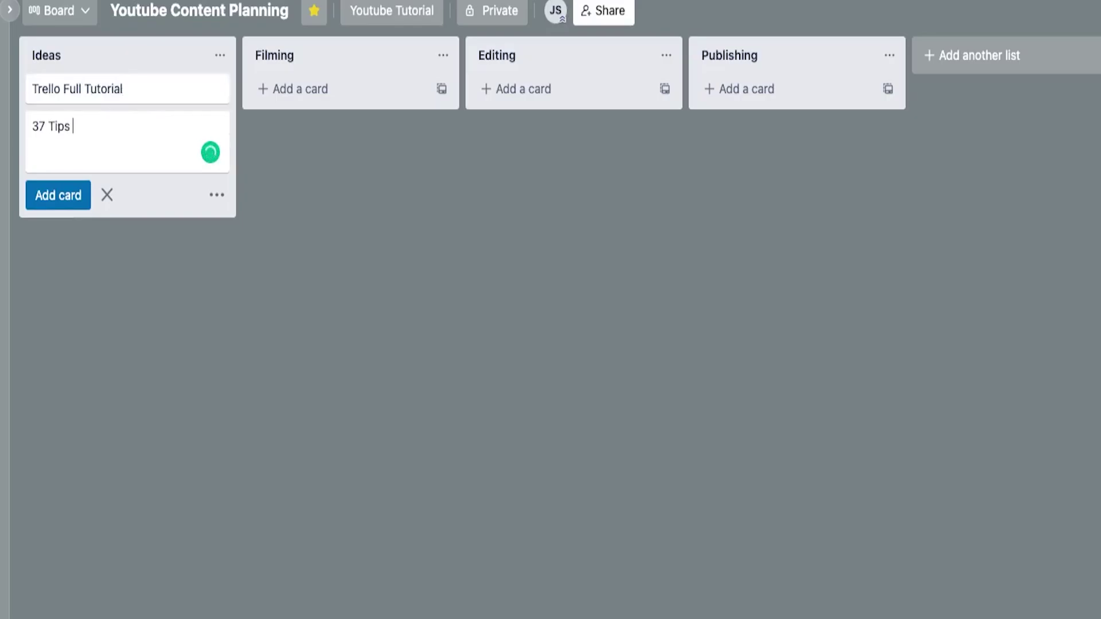
text(g Trello)
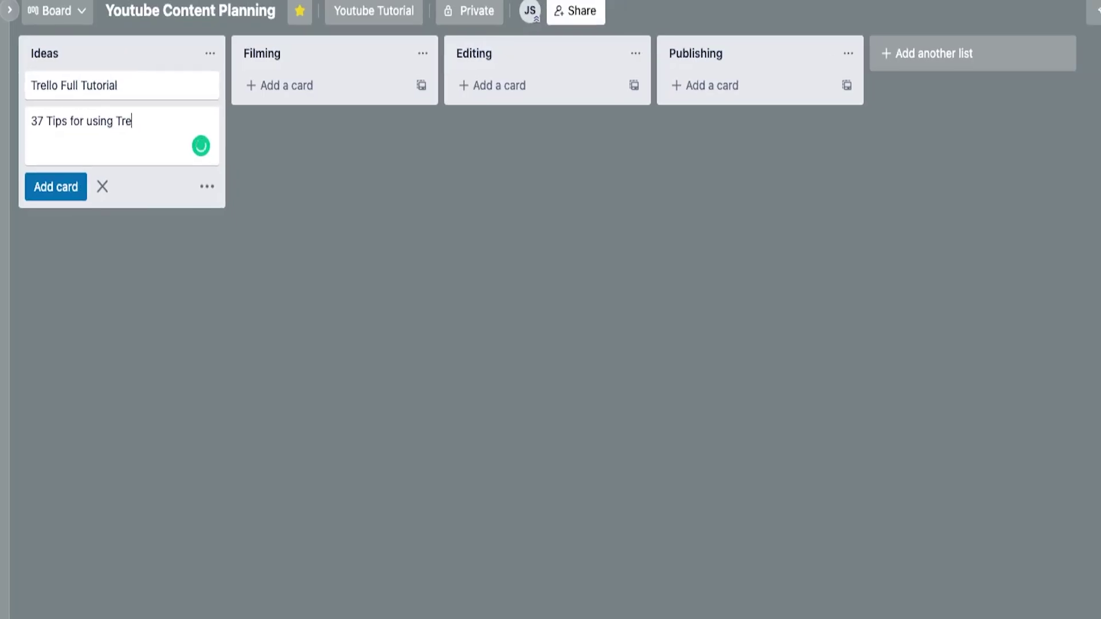
click(420, 293)
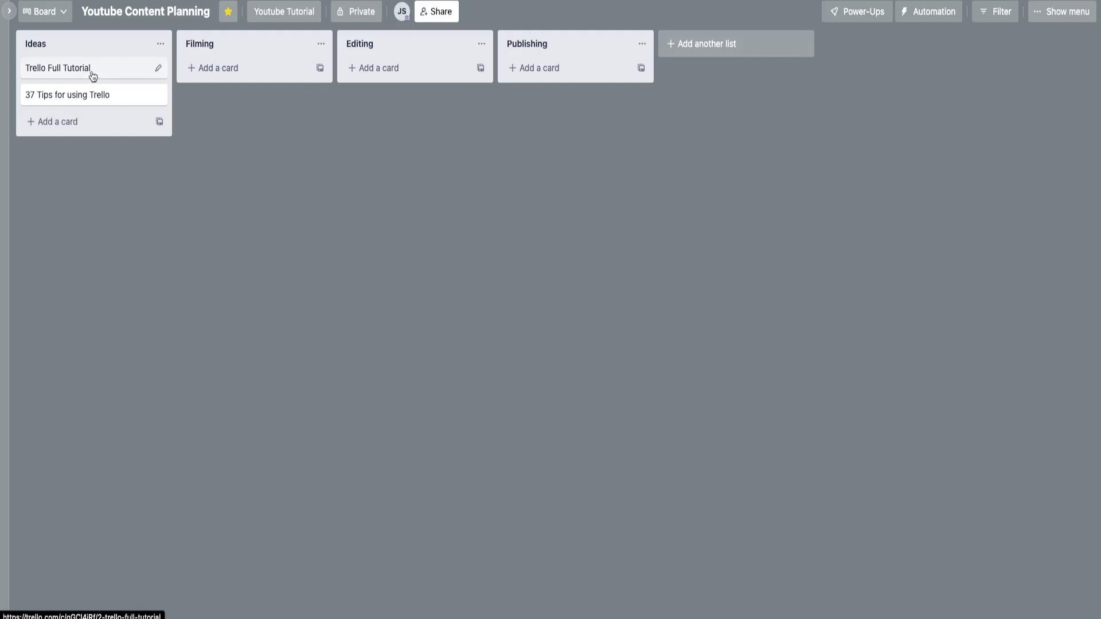
Step: Open the Trello Full Tutorial card and assign the listed board member to it
click(117, 70)
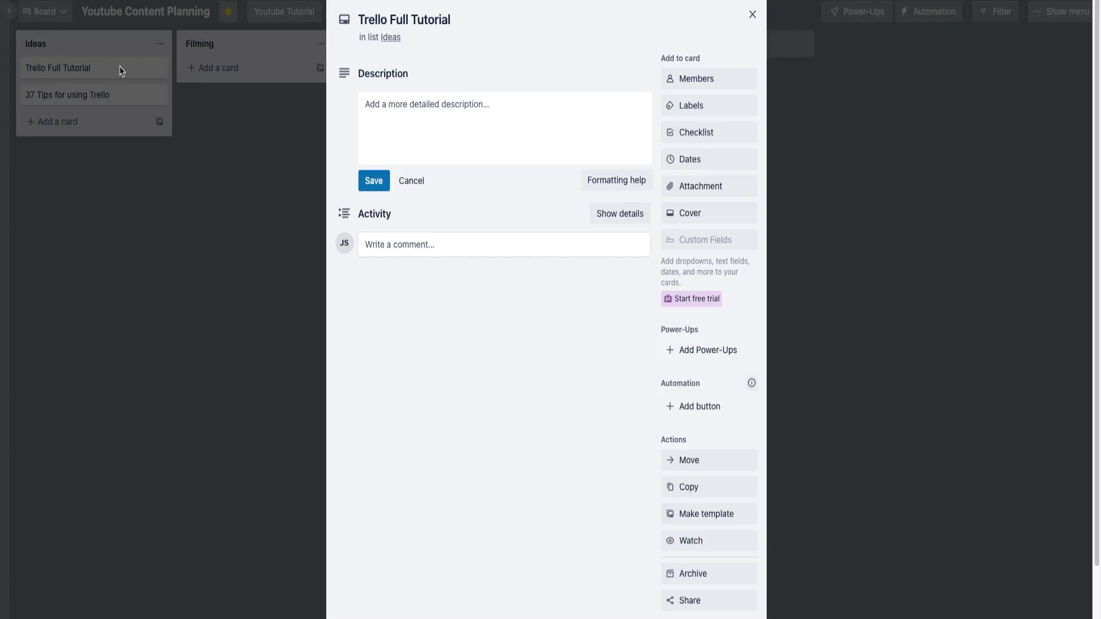
drag(663, 54, 740, 256)
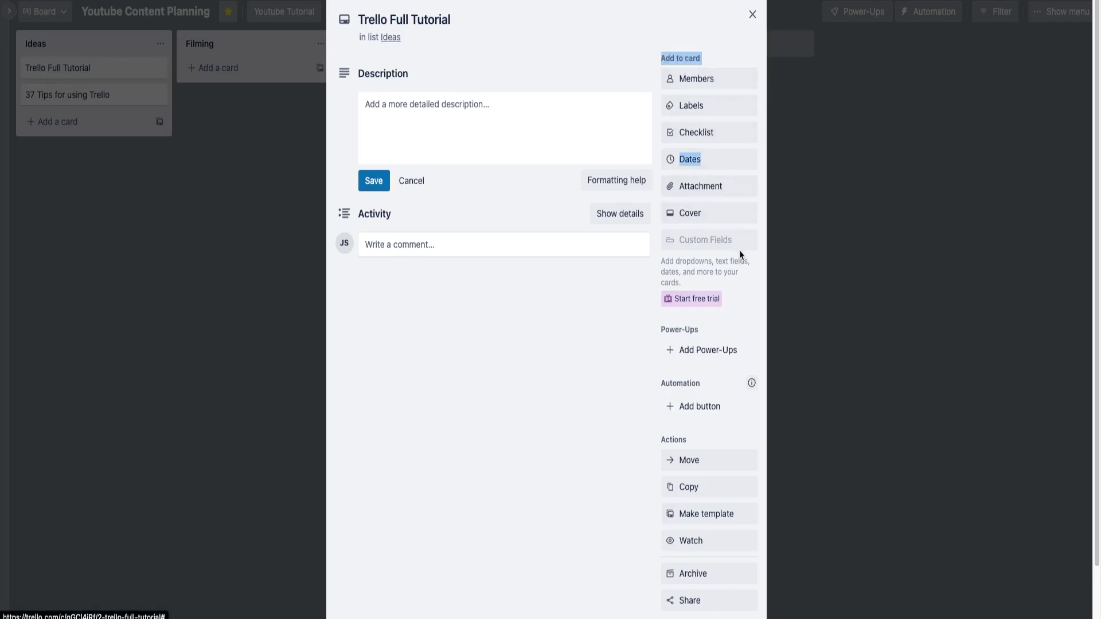
click(705, 42)
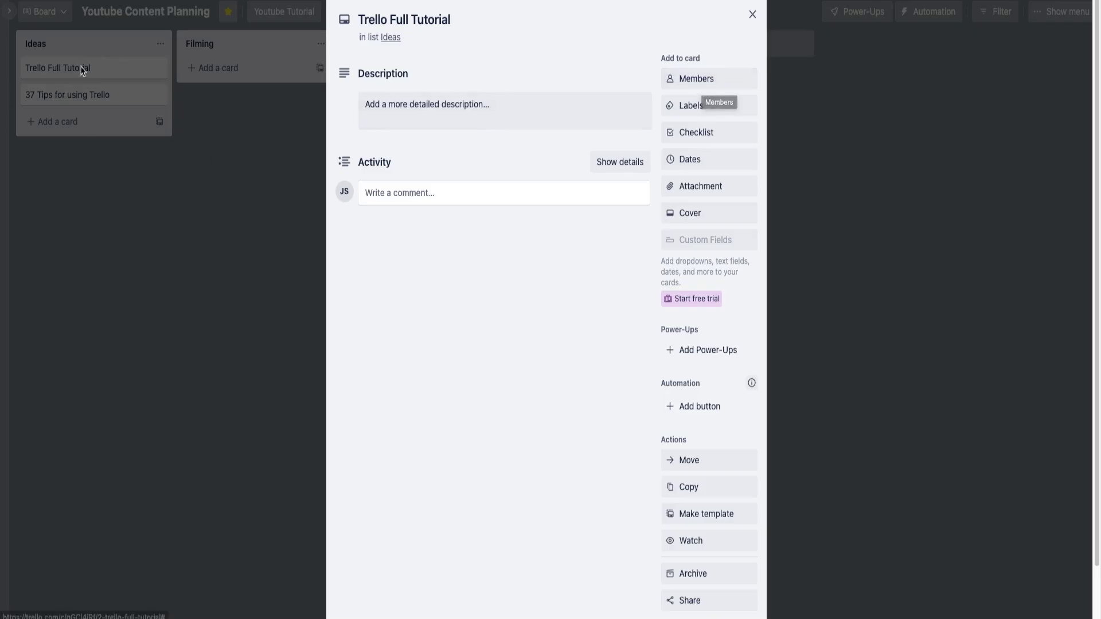
click(721, 84)
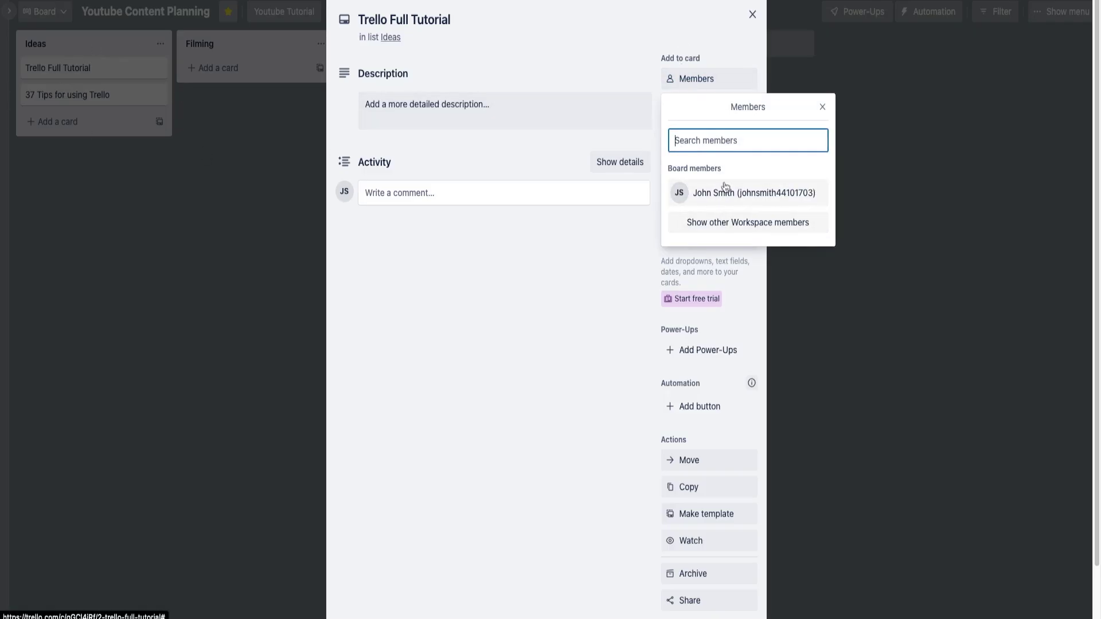
click(731, 199)
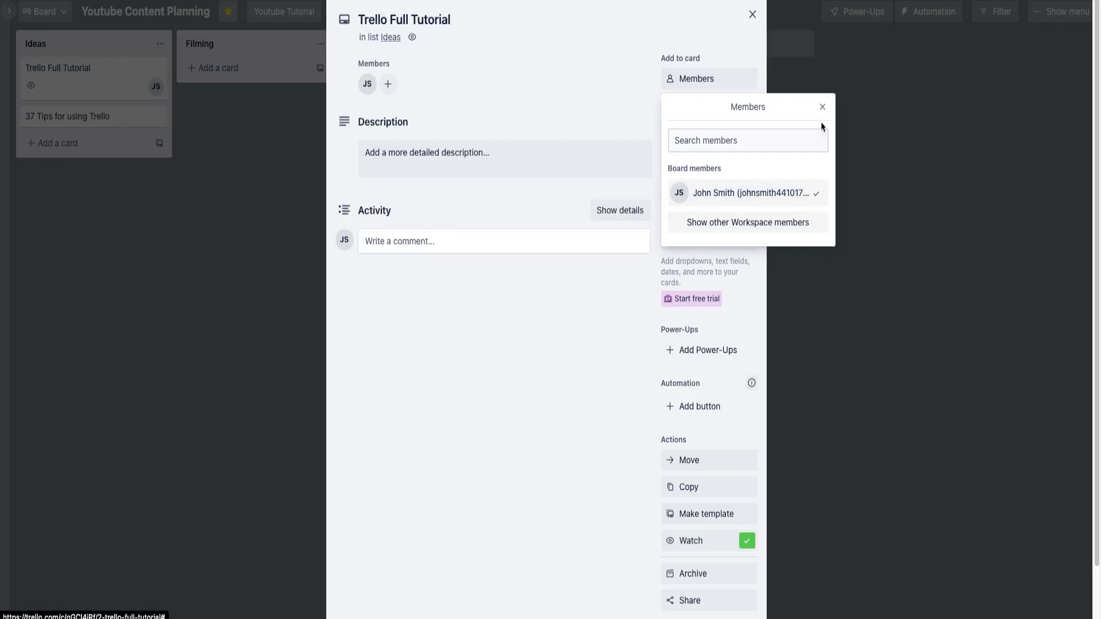
click(823, 106)
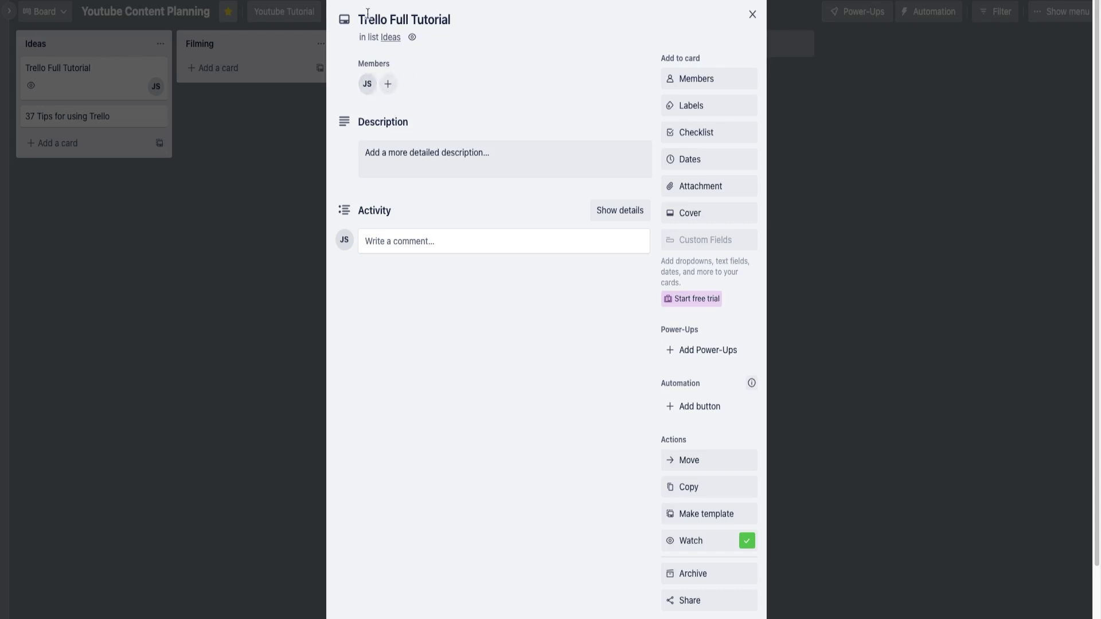
click(445, 18)
click(504, 56)
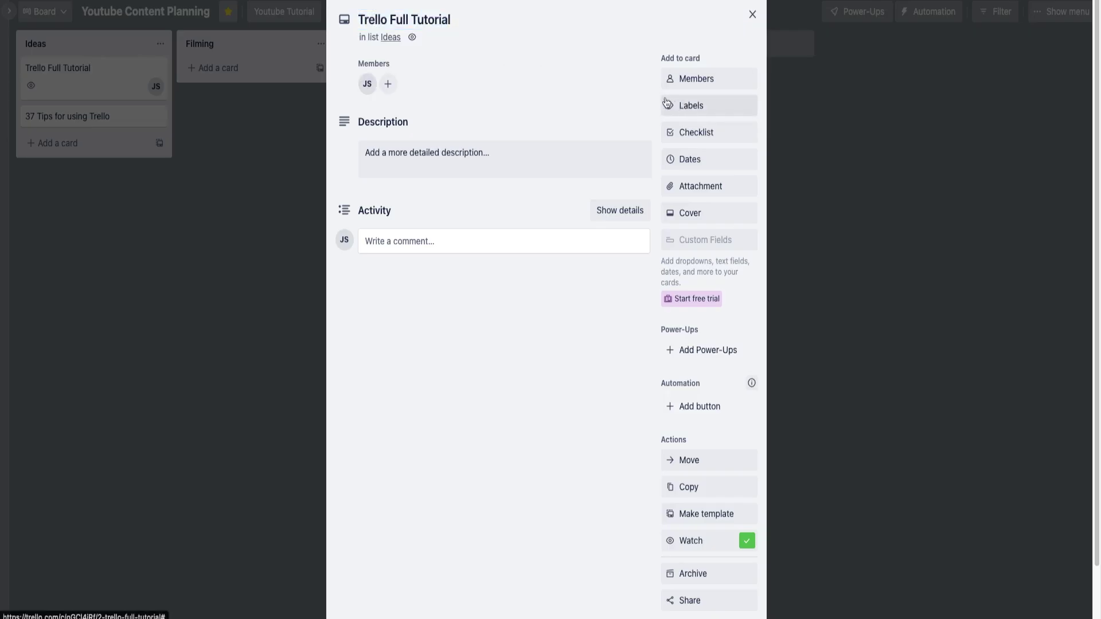
Step: Name the blue label "Trello" from the card's label options
click(698, 110)
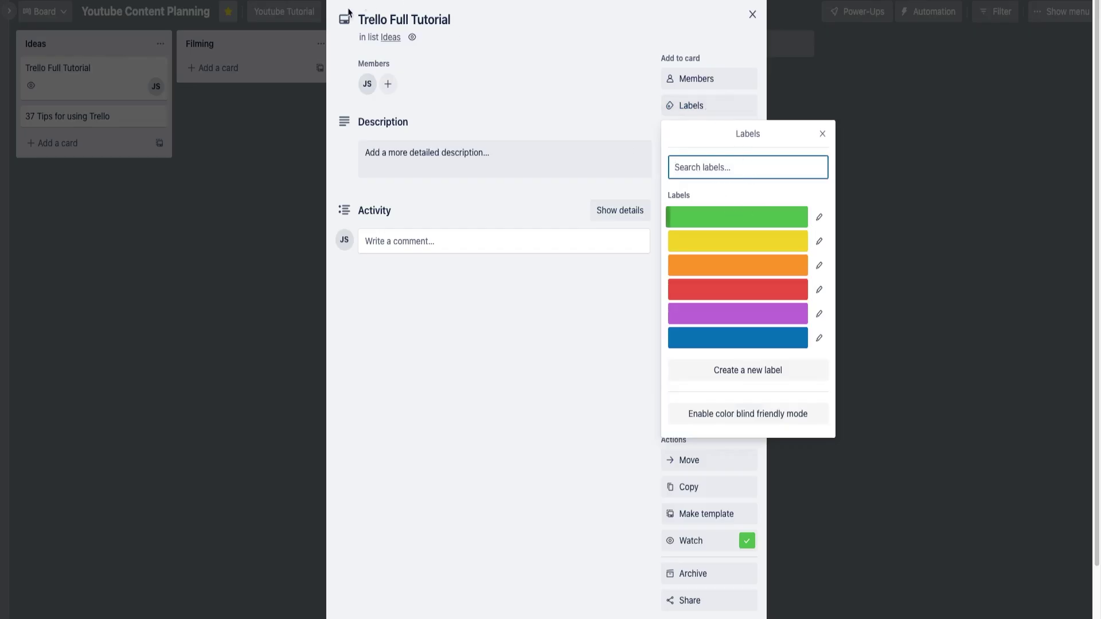
click(819, 338)
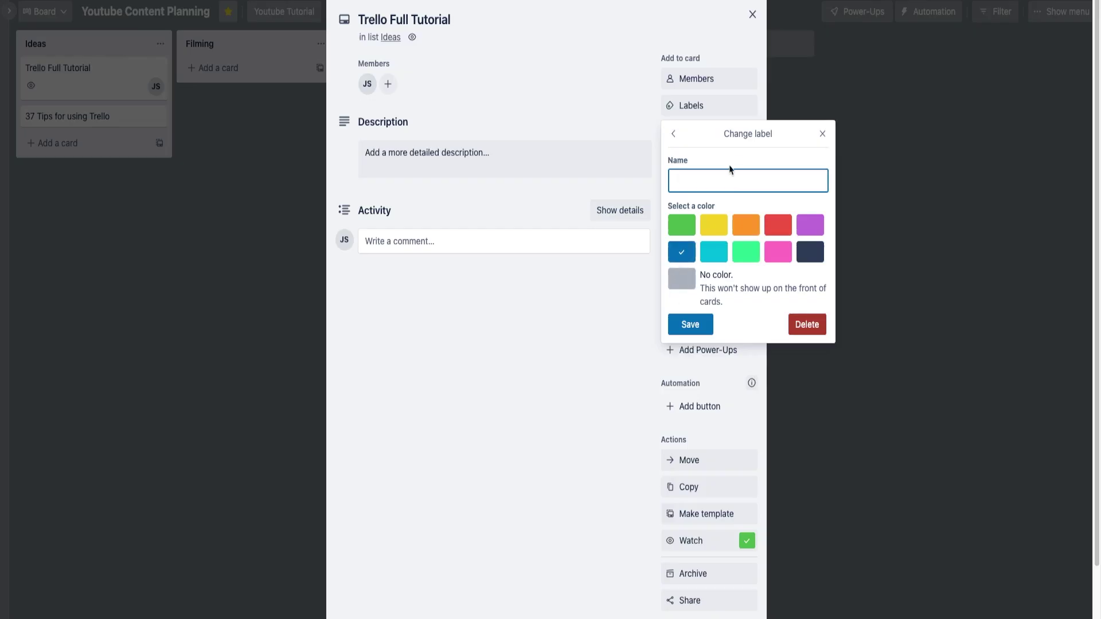
text(Tr)
click(690, 325)
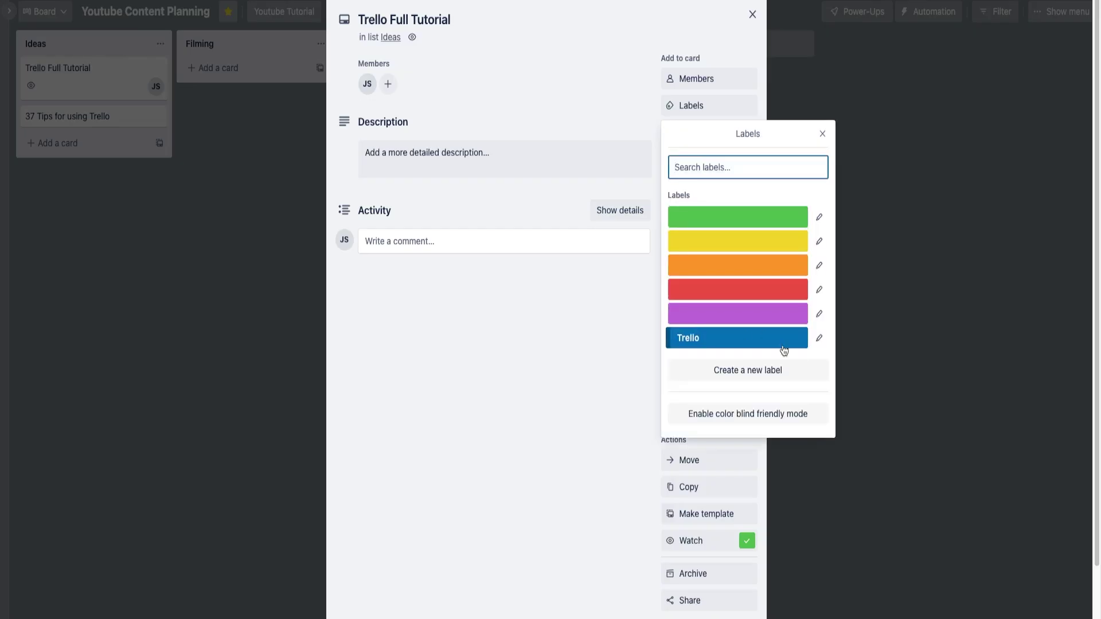
Step: Apply the blue Trello label to the Trello Full Tutorial card and display label names on the board
click(730, 344)
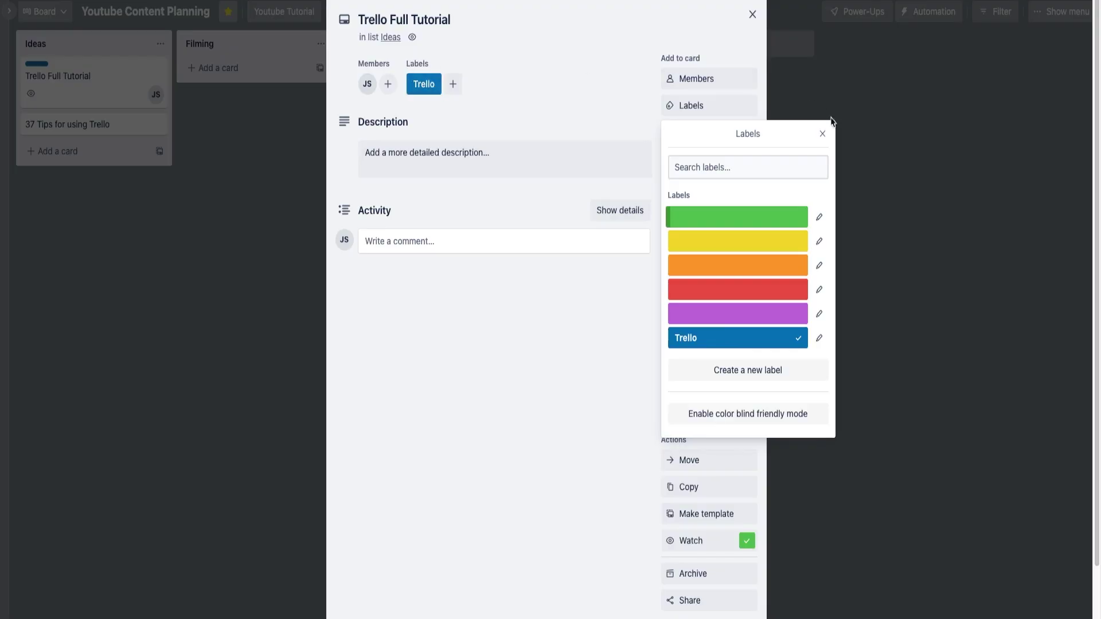
click(822, 134)
click(752, 15)
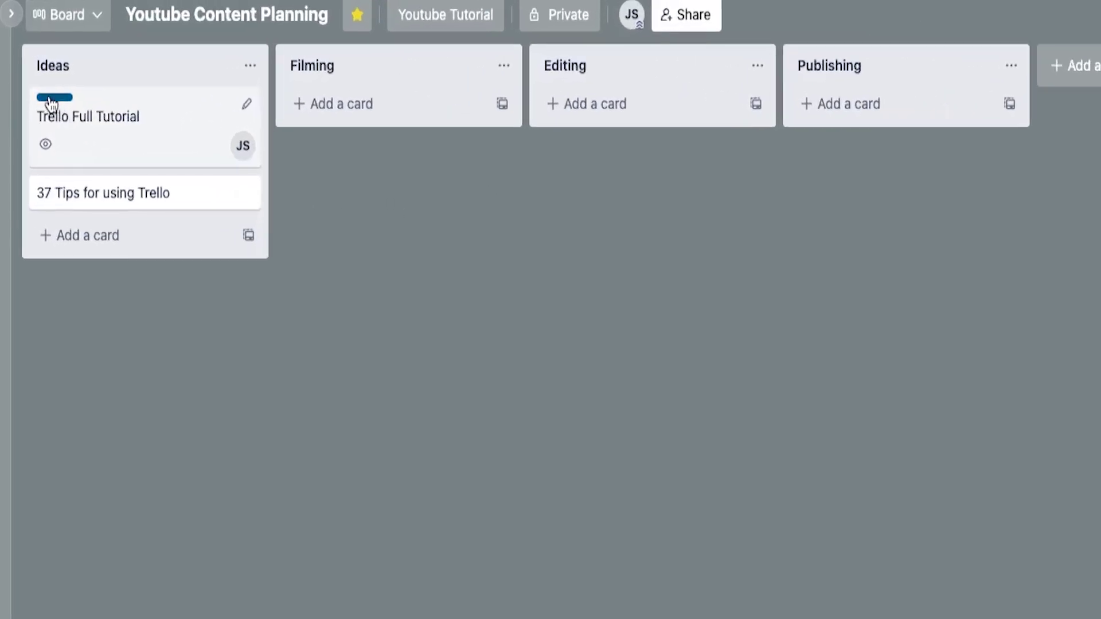
click(52, 97)
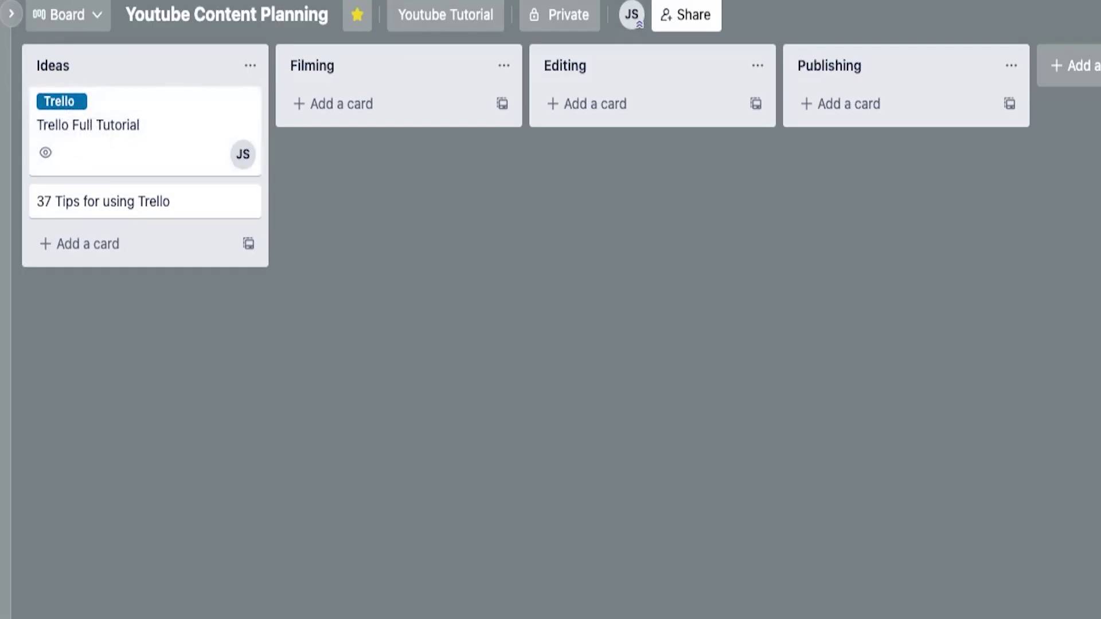
Step: Filter the board's cards by the Trello label, and clear the filter again
click(995, 12)
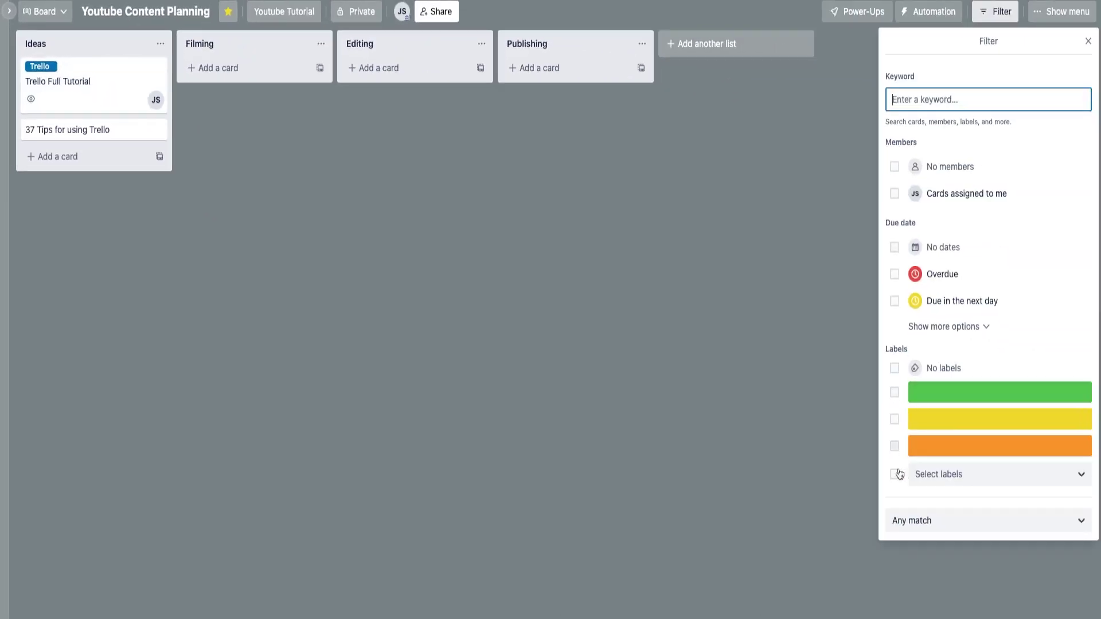
click(933, 476)
scroll(958, 524, down, 2)
click(947, 605)
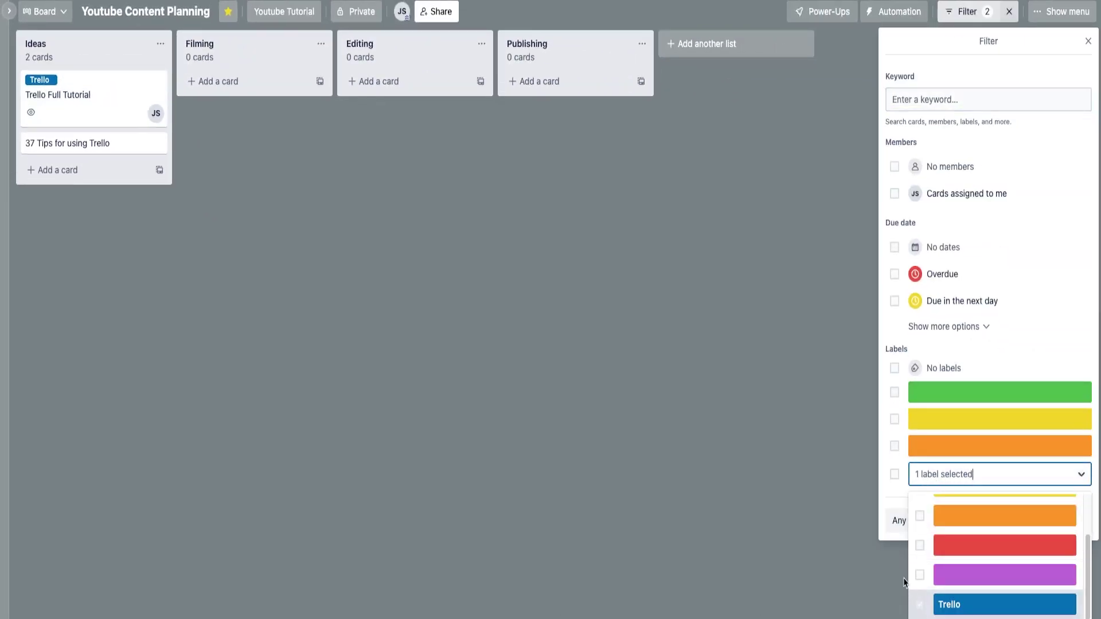
click(896, 499)
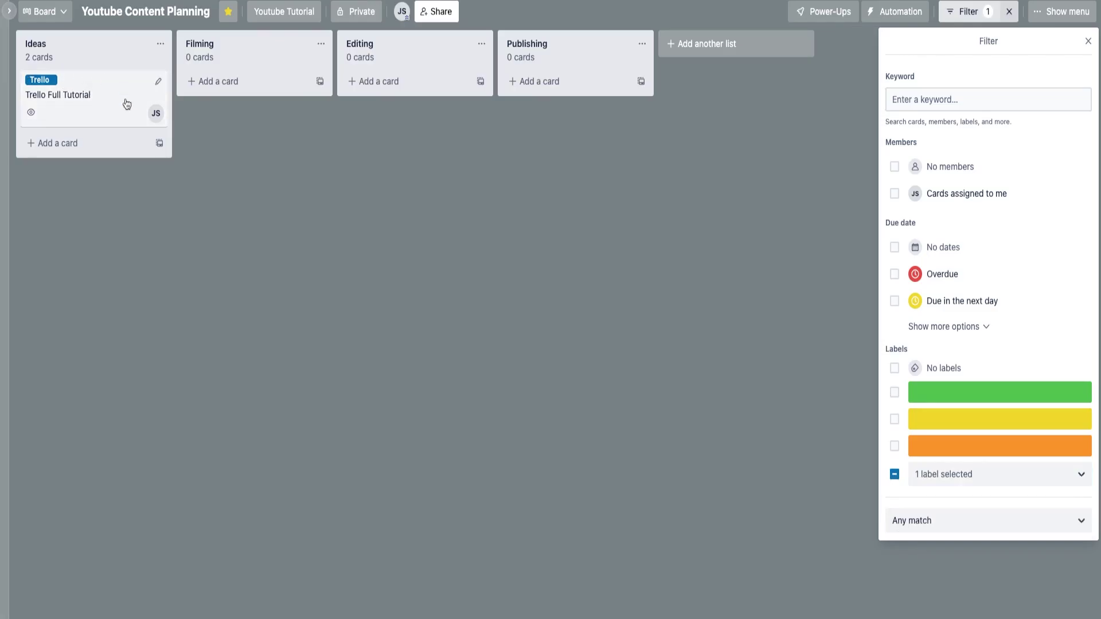
click(895, 475)
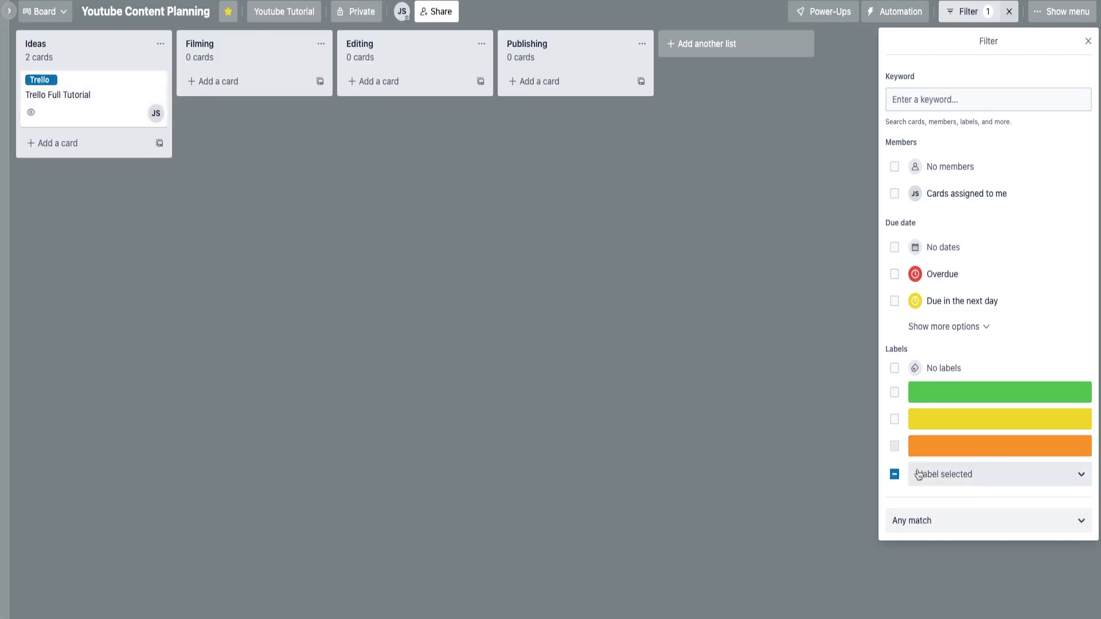
Step: Apply the blue Trello label to the "37 Tips for using Trello" card and close the card
click(108, 133)
click(721, 109)
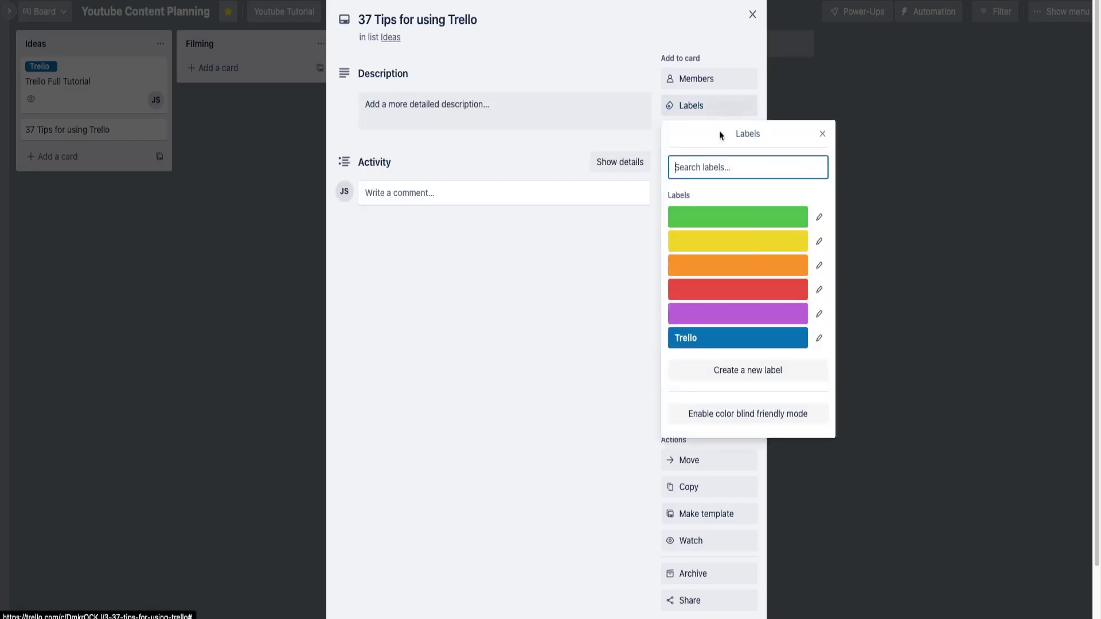
click(733, 338)
click(149, 284)
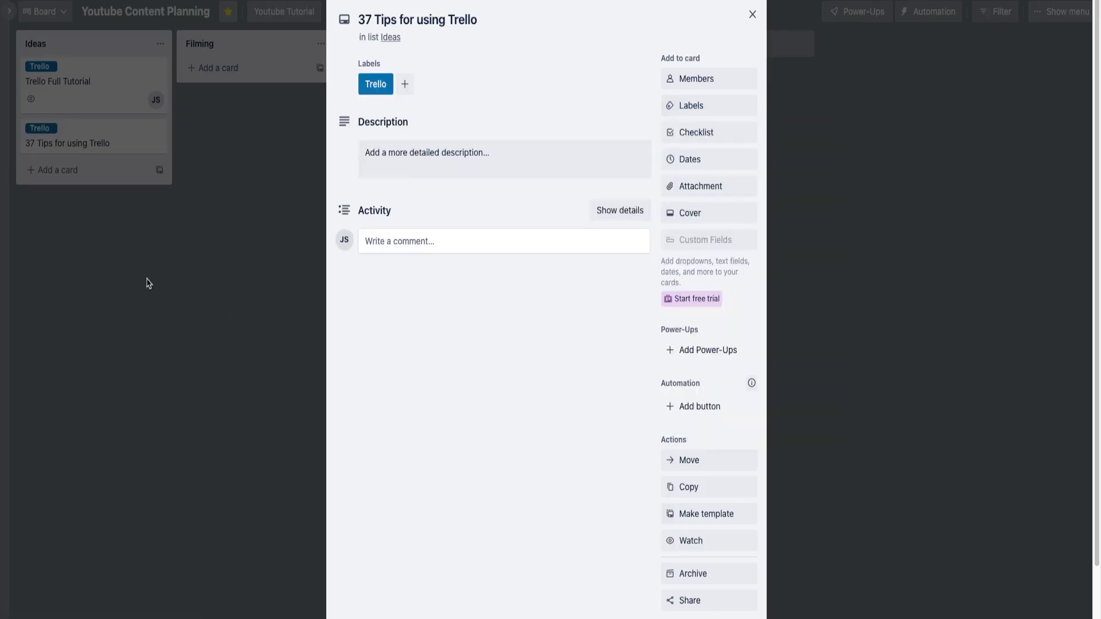
click(54, 174)
Step: Add a card titled "5 Notion Tips You Need to Know!" to the Ideas list and open it
click(57, 170)
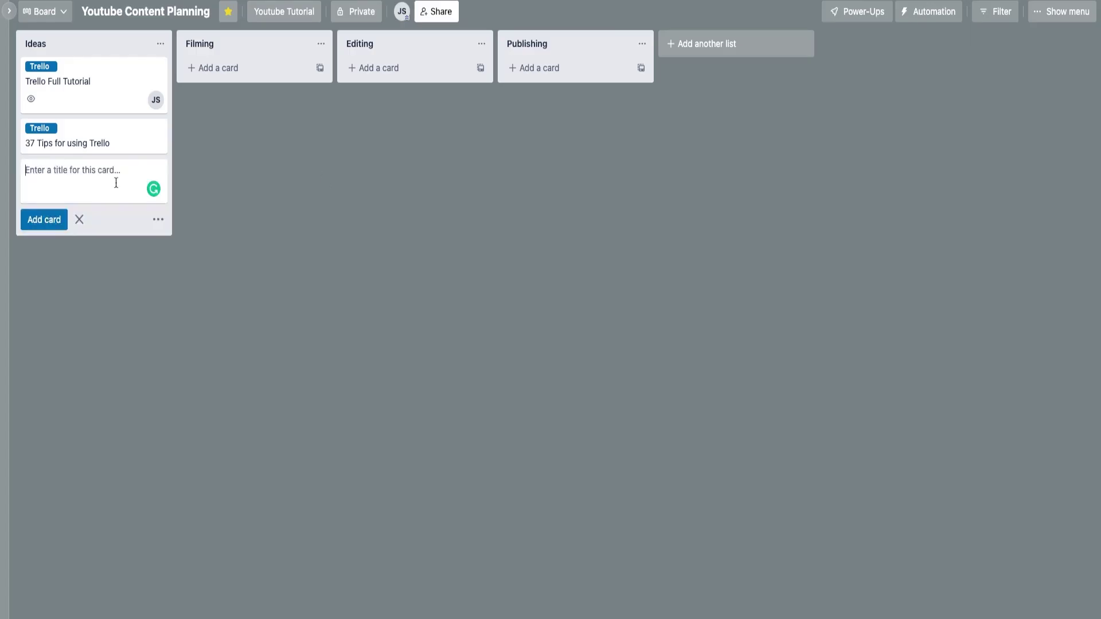
text(5 Notion Tips You Need to Know!)
key(Return)
click(88, 172)
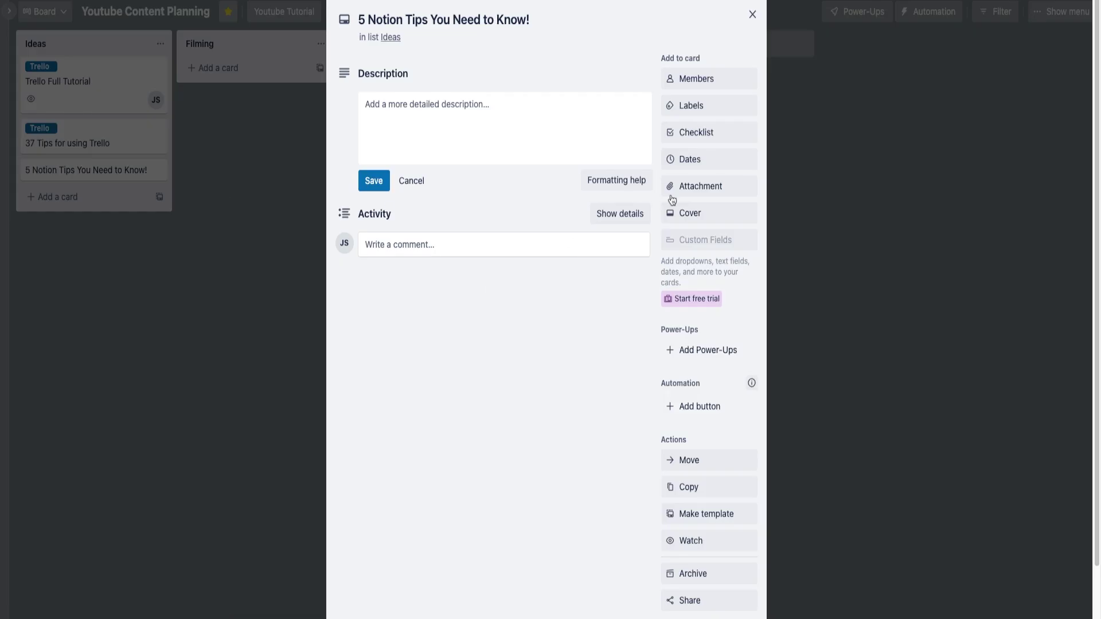
Step: Create a dark grey label named Notion on the "5 Notion Tips You Need to Know!" card and close the card
click(721, 109)
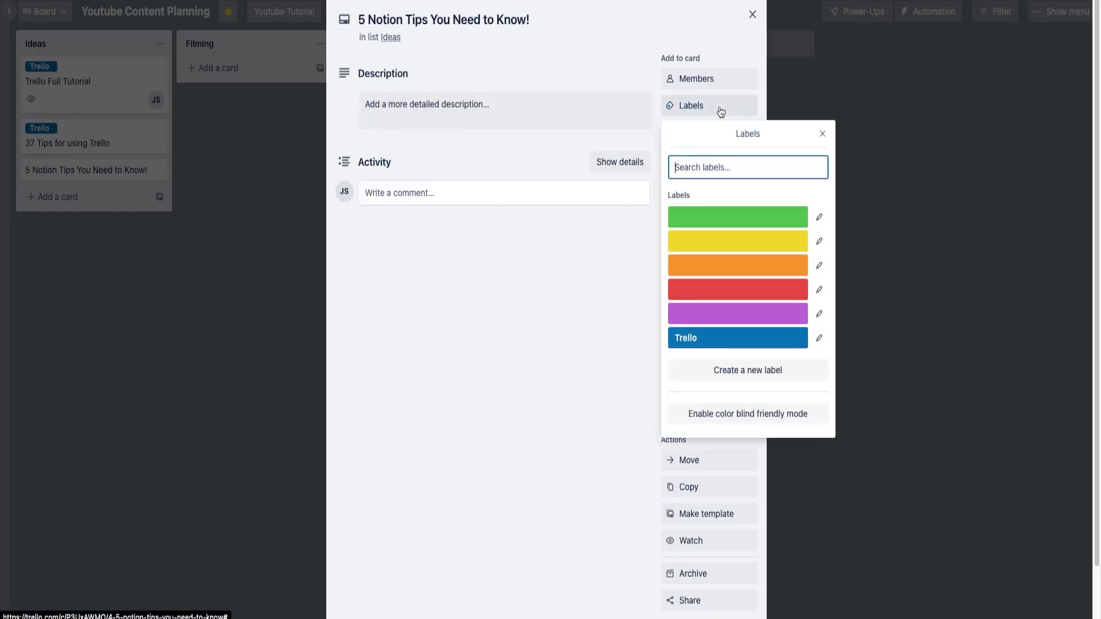
click(782, 377)
click(810, 252)
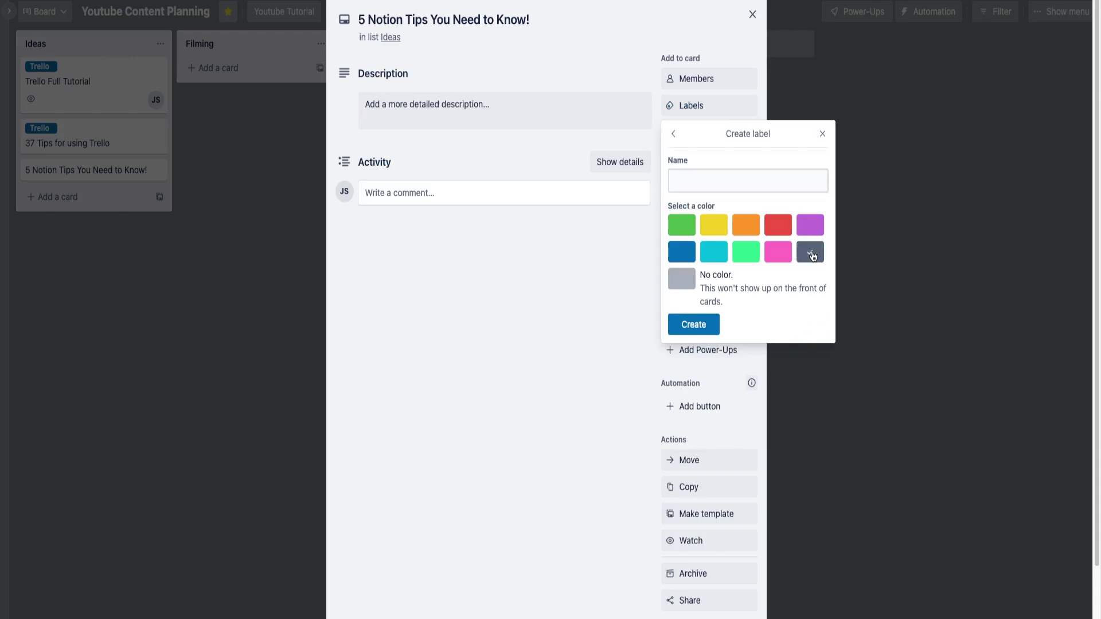
click(737, 181)
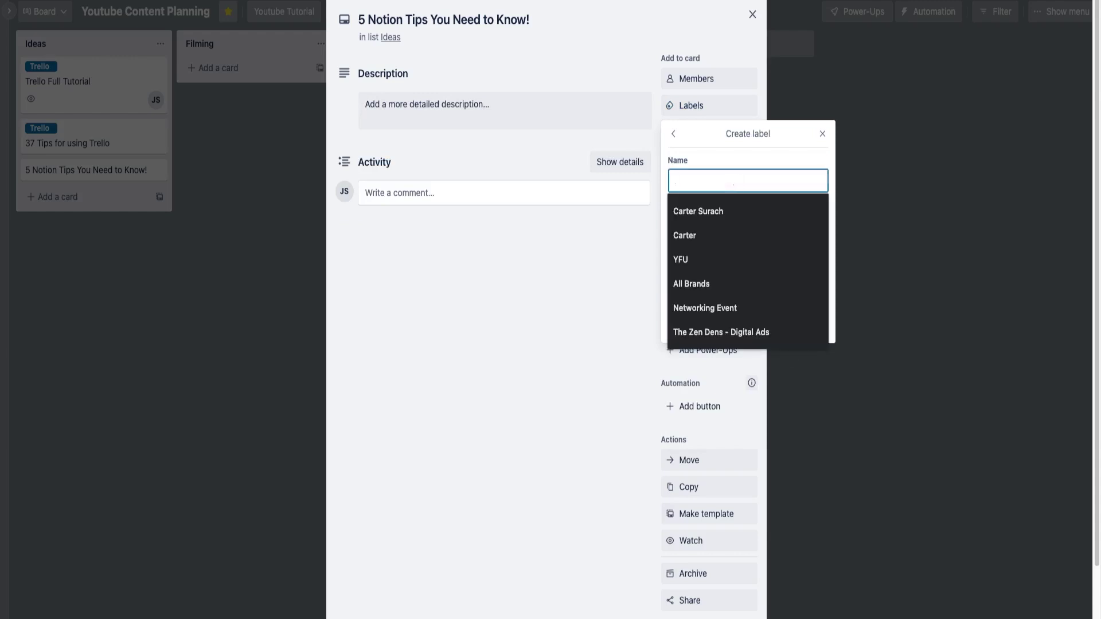
text(Notion)
click(693, 325)
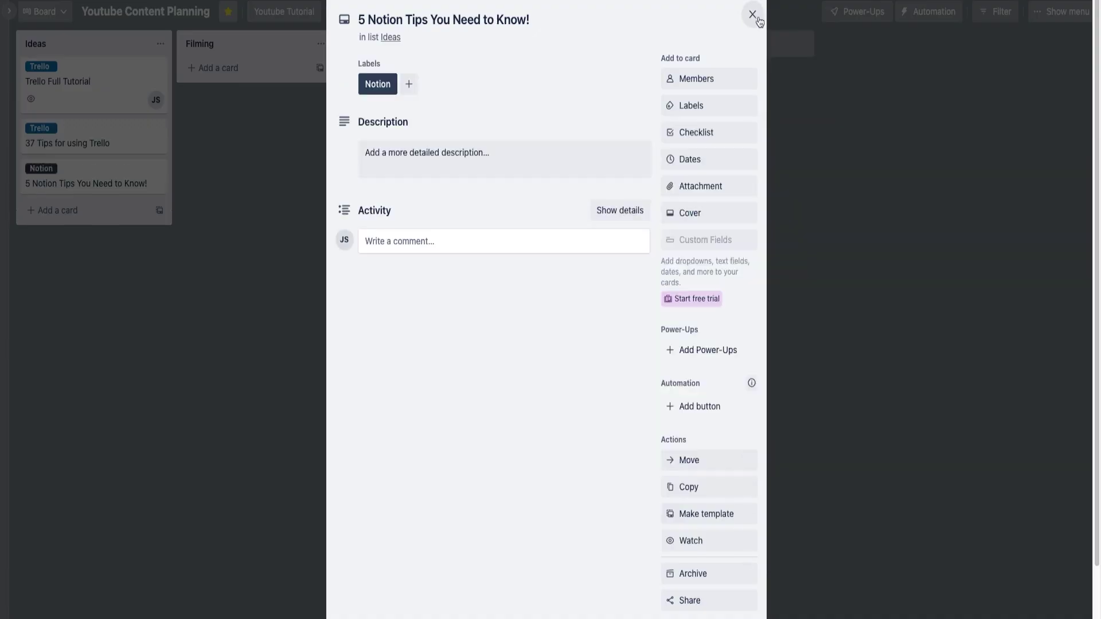
click(758, 18)
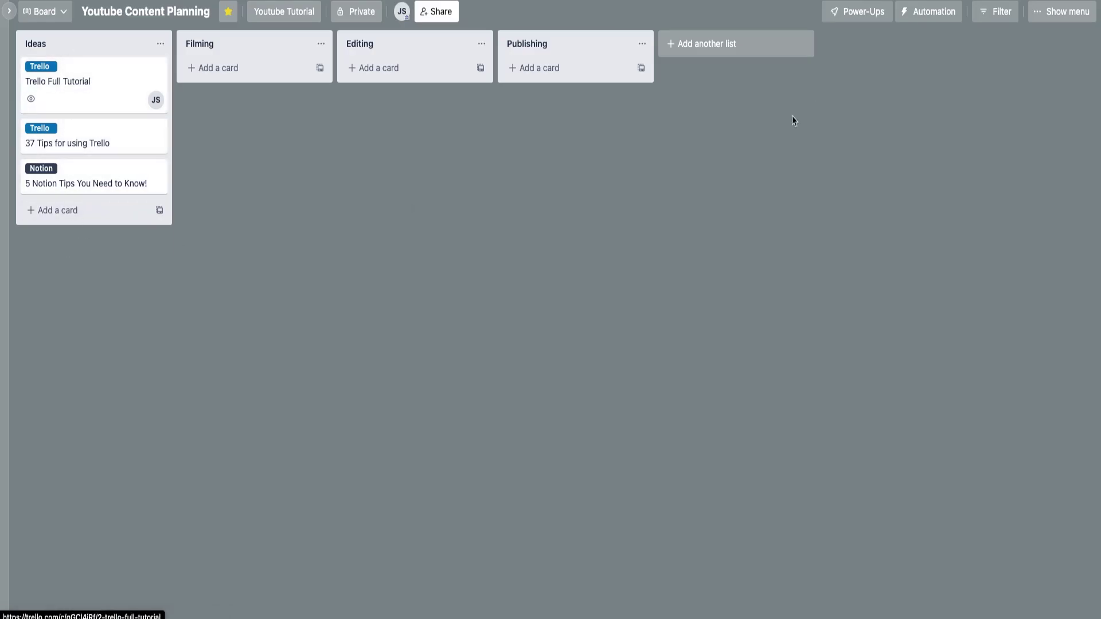
Step: Filter the board by the Trello label to hide the Notion card, and clear the filter again
click(996, 12)
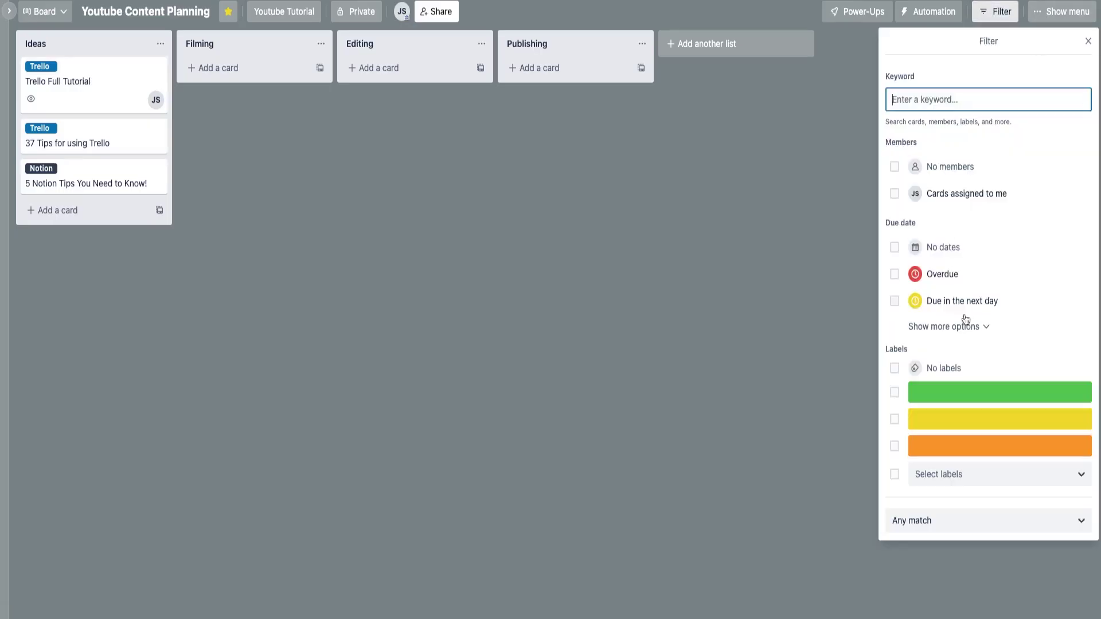
click(961, 479)
scroll(970, 551, down, 3)
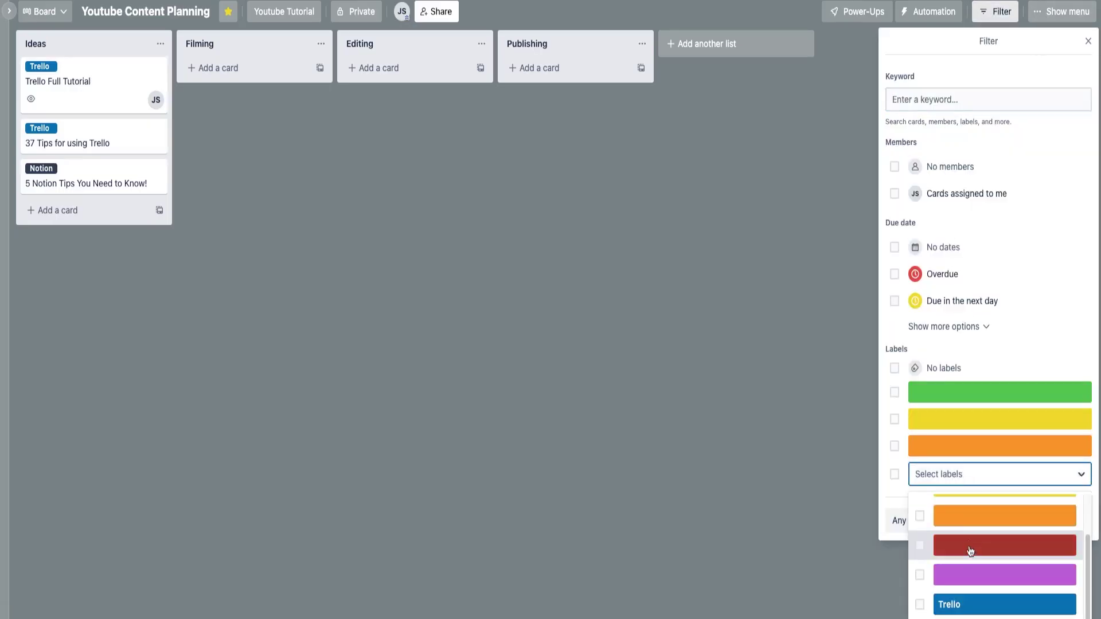
click(922, 605)
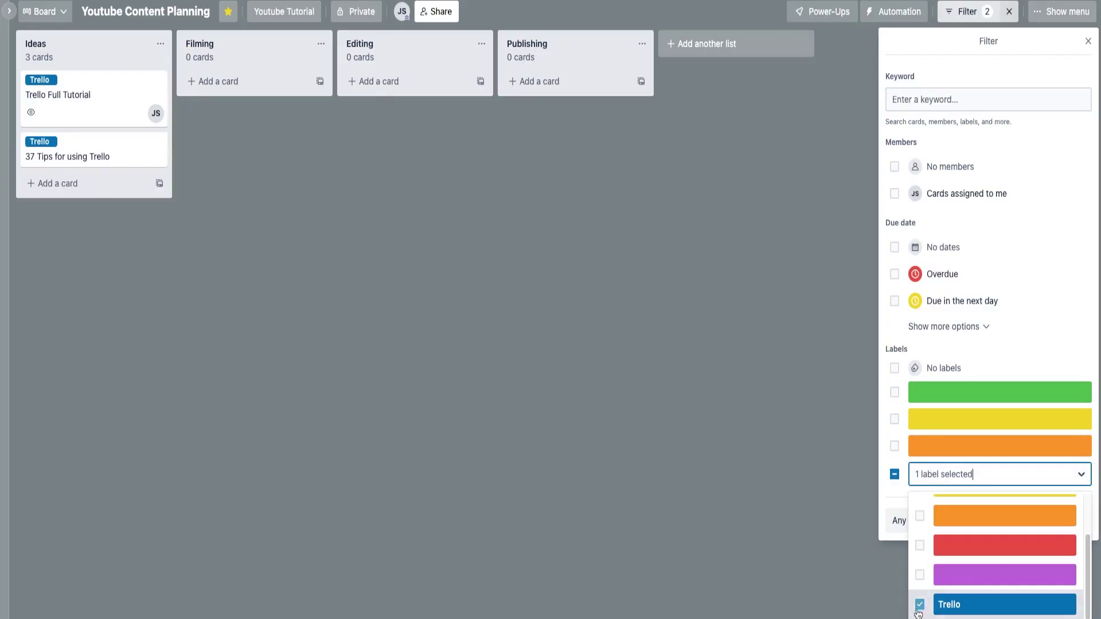
click(919, 606)
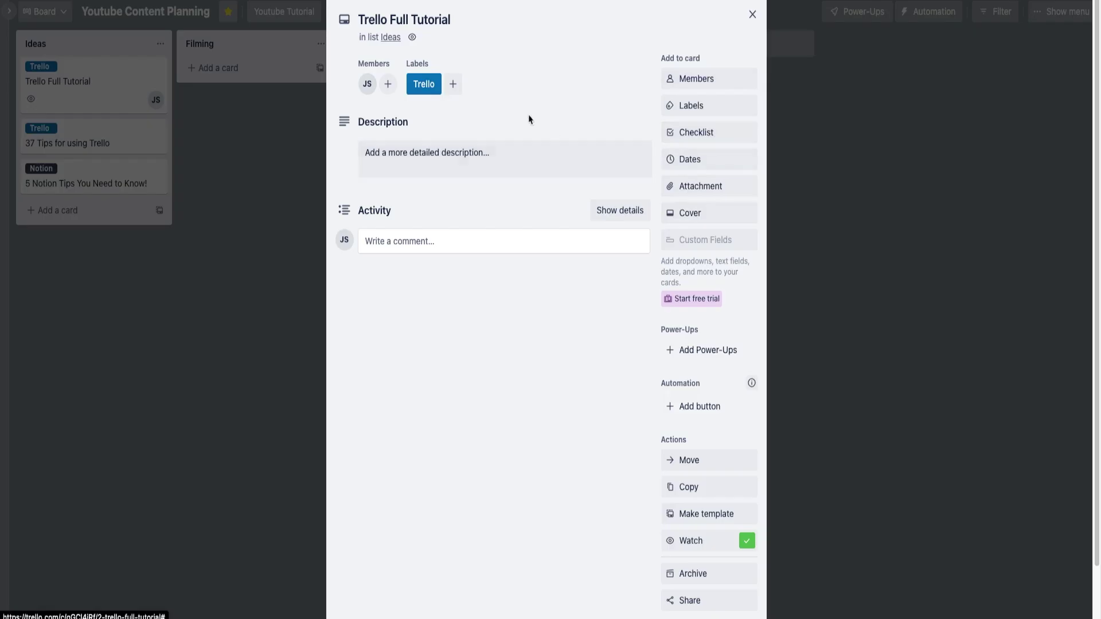
Step: Add a checklist titled "Filming Checklist" to the Trello Full Tutorial card
click(705, 135)
key(BackSpace)
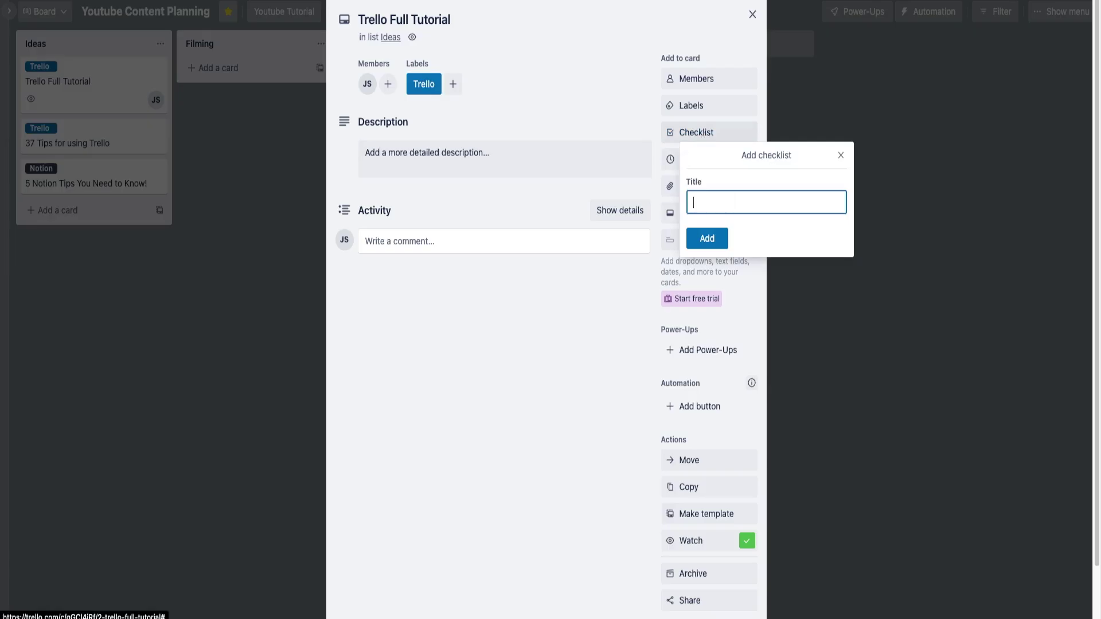
text(Filming Checklist)
click(707, 238)
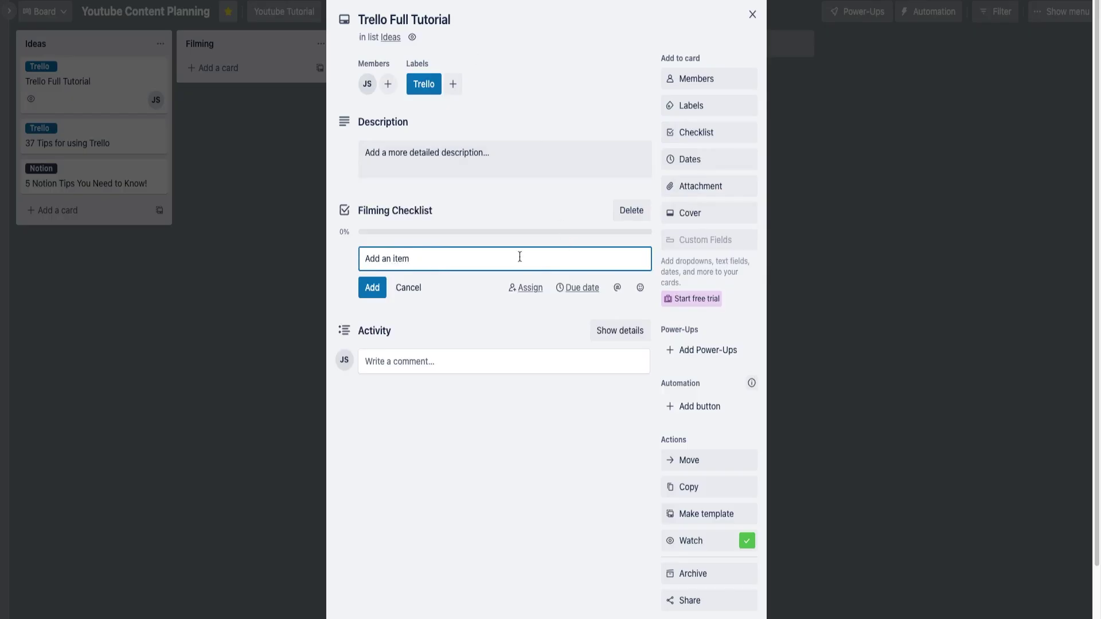
Step: Add the items Intro, Explaining Trello Workspace, Explaining Boards and Explaining Cards to the Filming Checklist
text(In t)
key(Return)
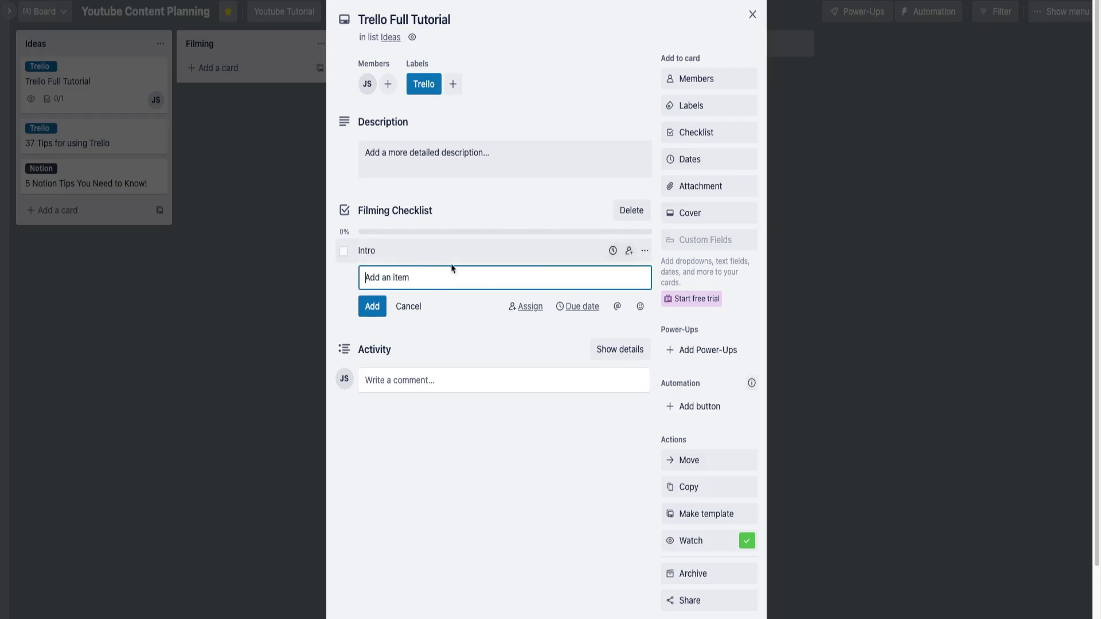
text(Explaining Trello)
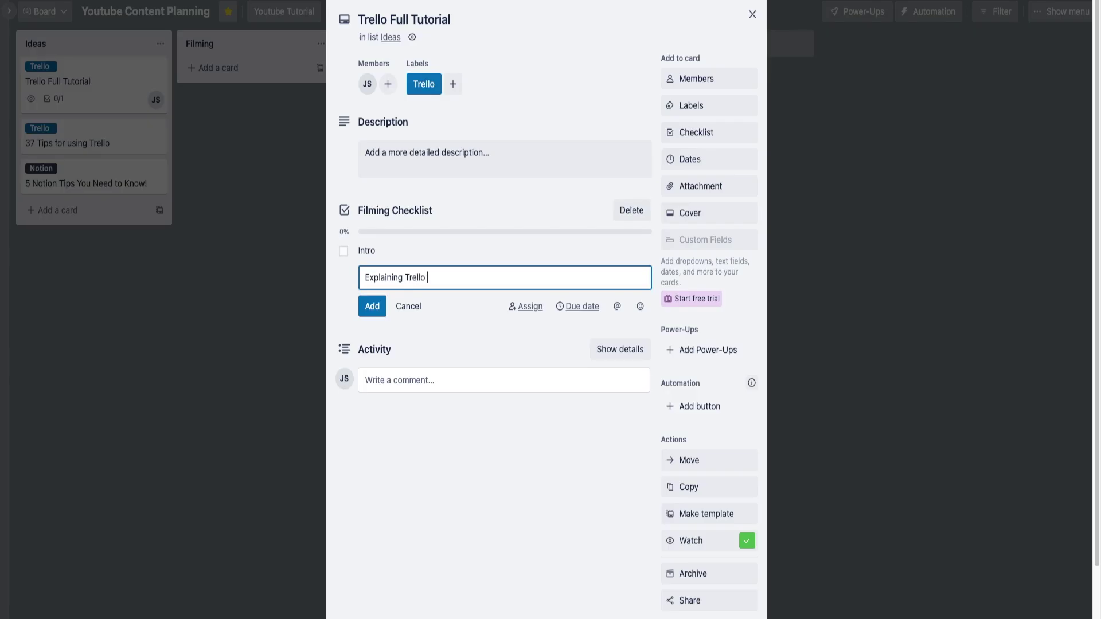
text(Workspace)
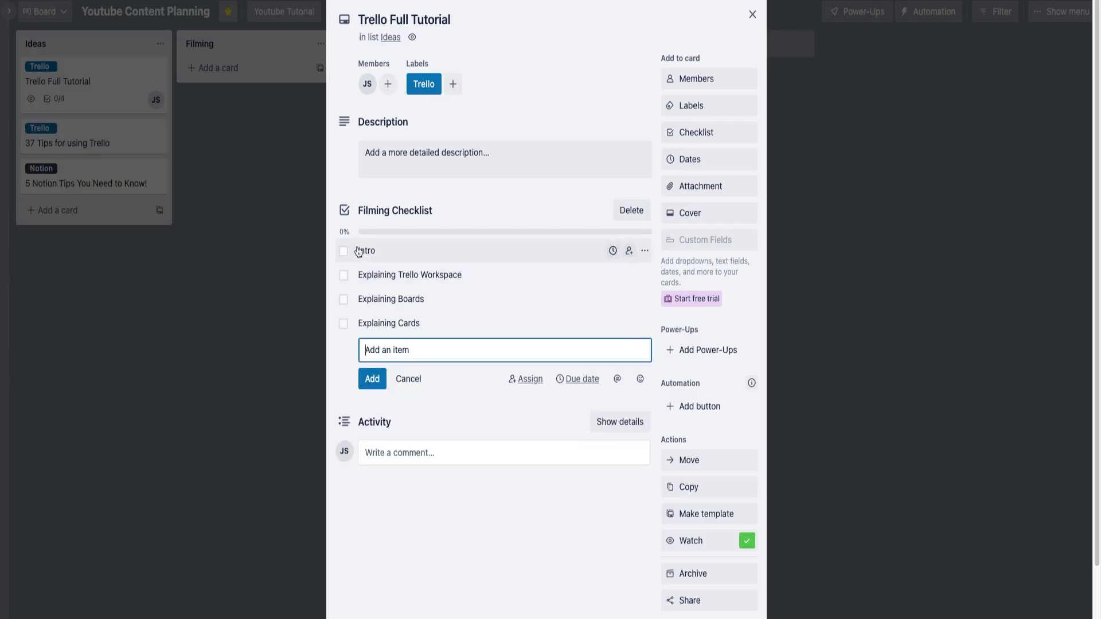
Step: Check off Intro, Explaining Trello Workspace and Explaining Boards in the Filming Checklist, and hide the checked items
click(343, 250)
click(343, 275)
click(343, 299)
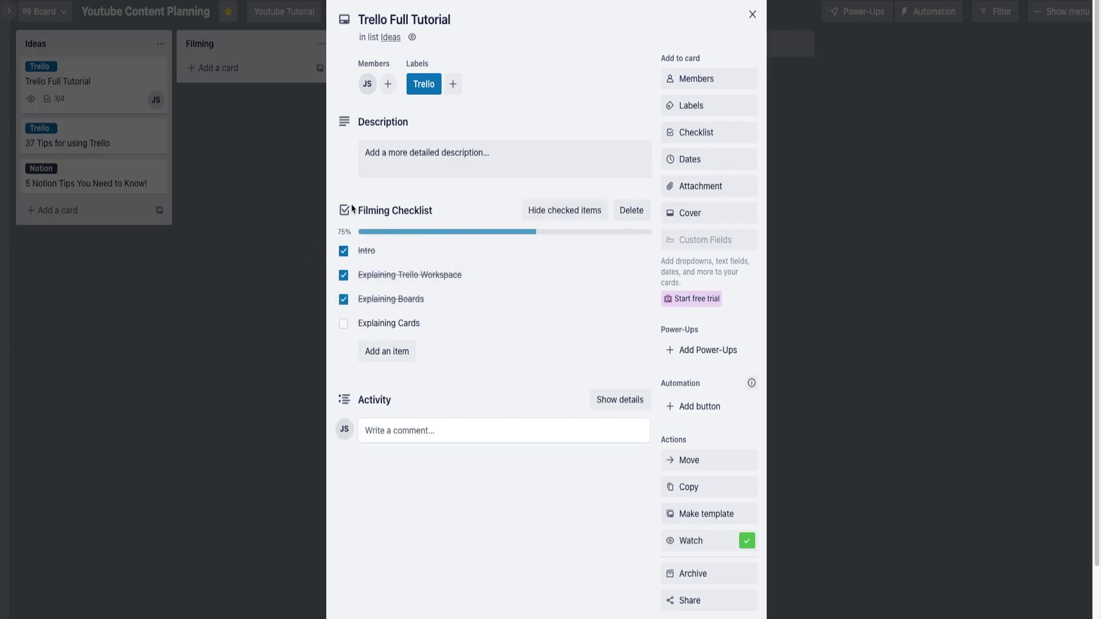
click(565, 211)
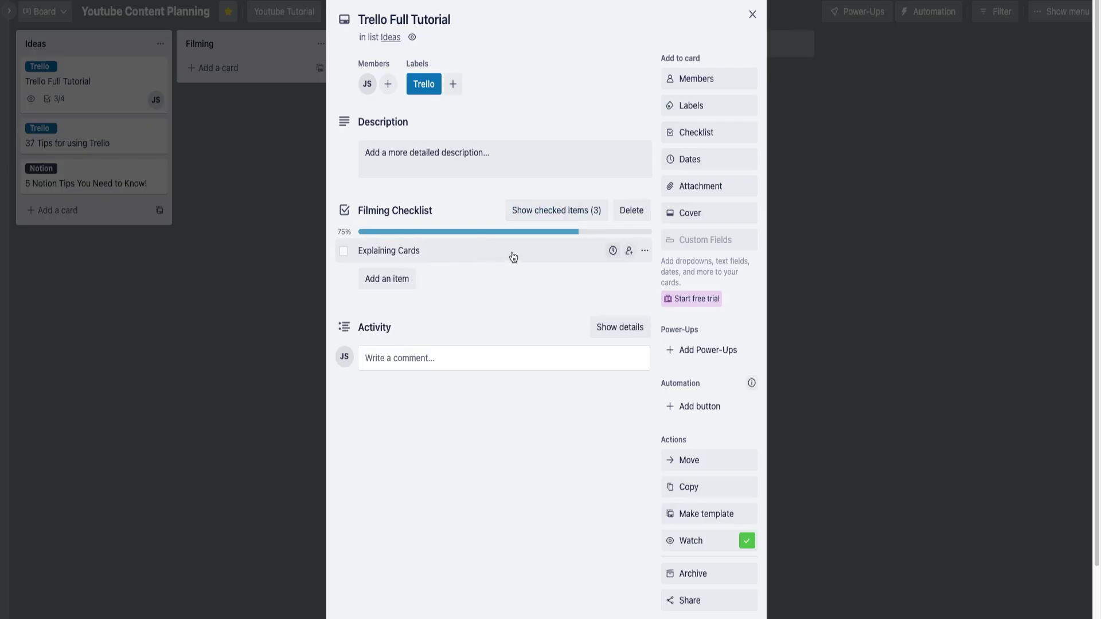
Step: Examine the due date and member assignment options of the Explaining Cards checklist item
click(611, 252)
drag(651, 290, 700, 303)
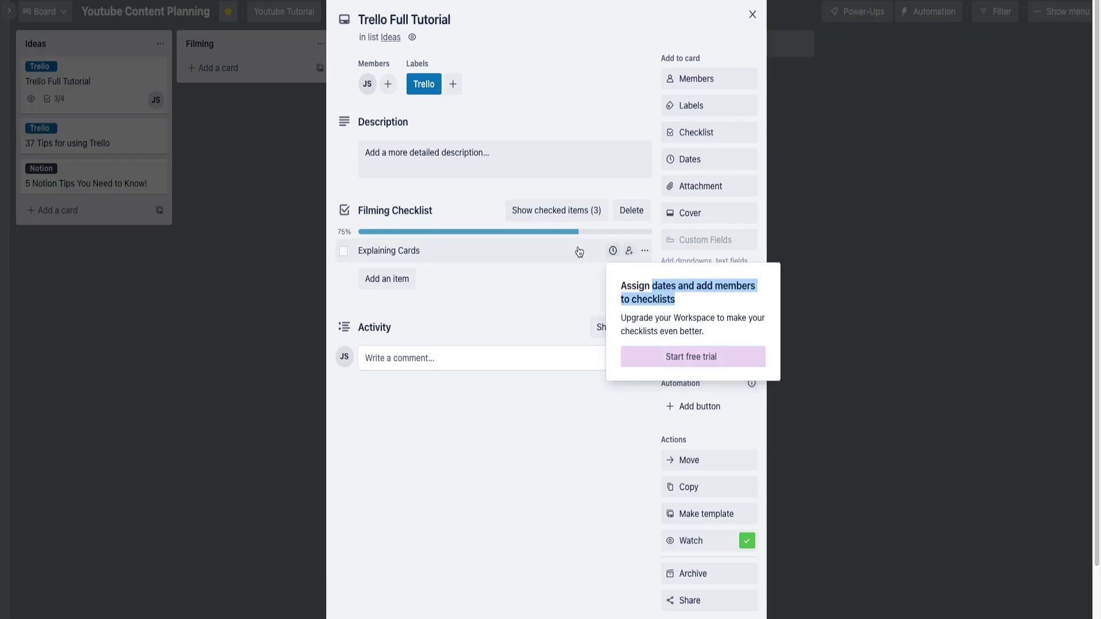
click(629, 253)
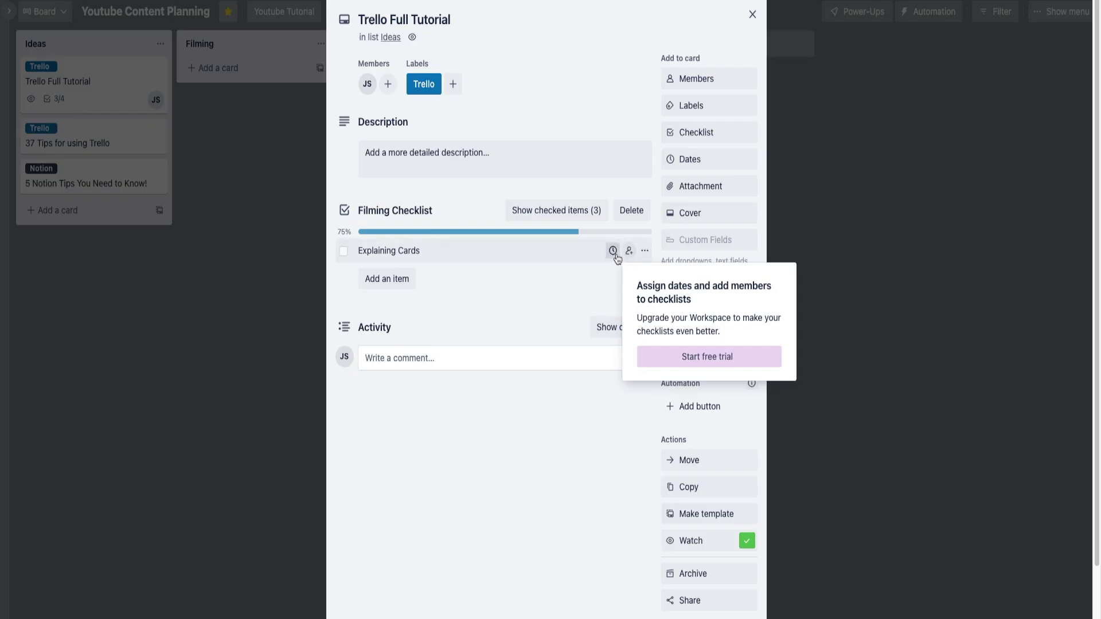
Step: Convert the Explaining Cards checklist item to a card and close the Trello Full Tutorial card
click(644, 252)
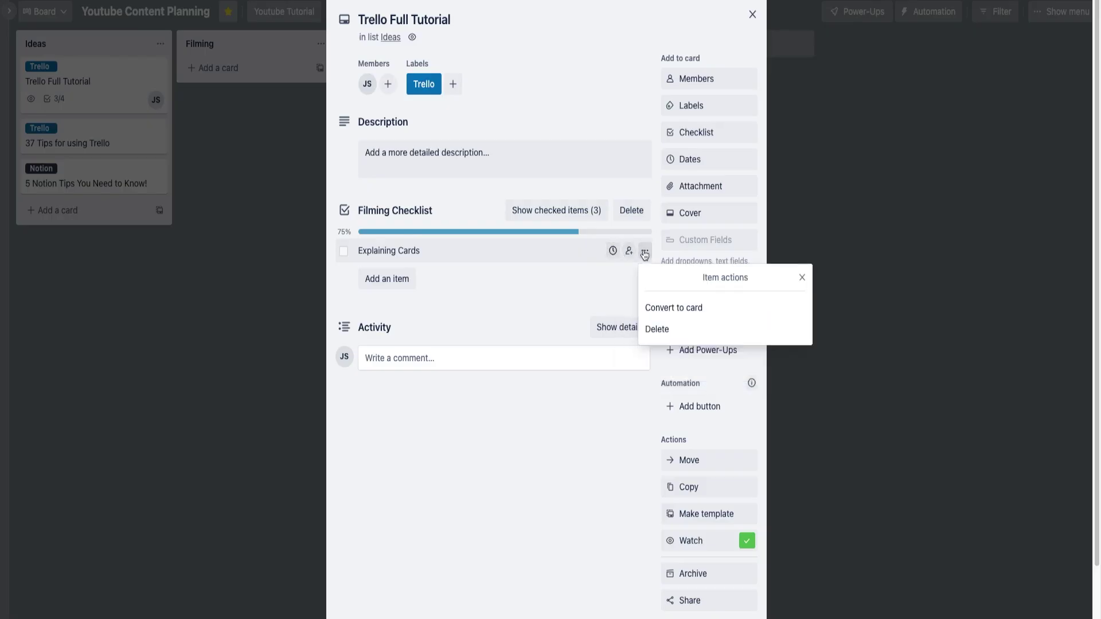
click(674, 309)
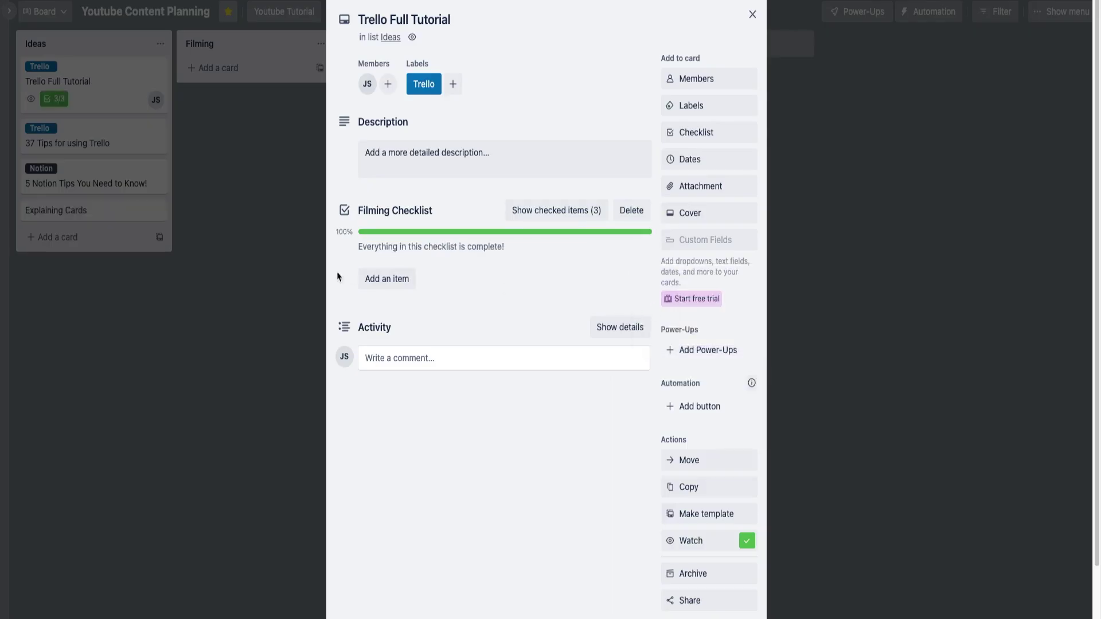
click(264, 268)
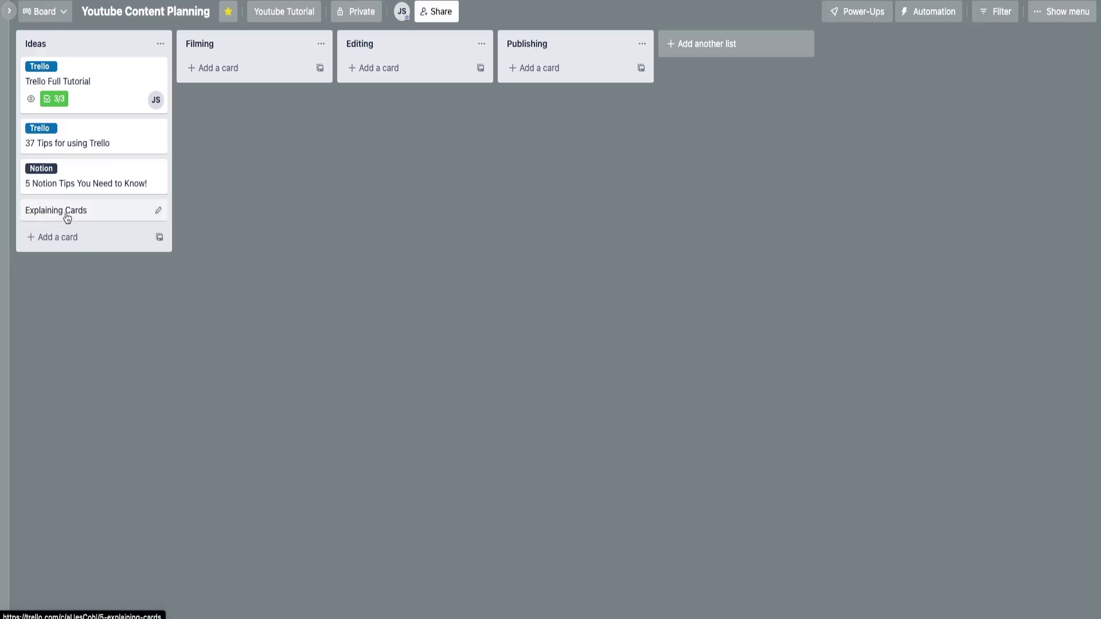
Step: Archive the Explaining Cards card and permanently delete it from the board's archived items
right_click(67, 218)
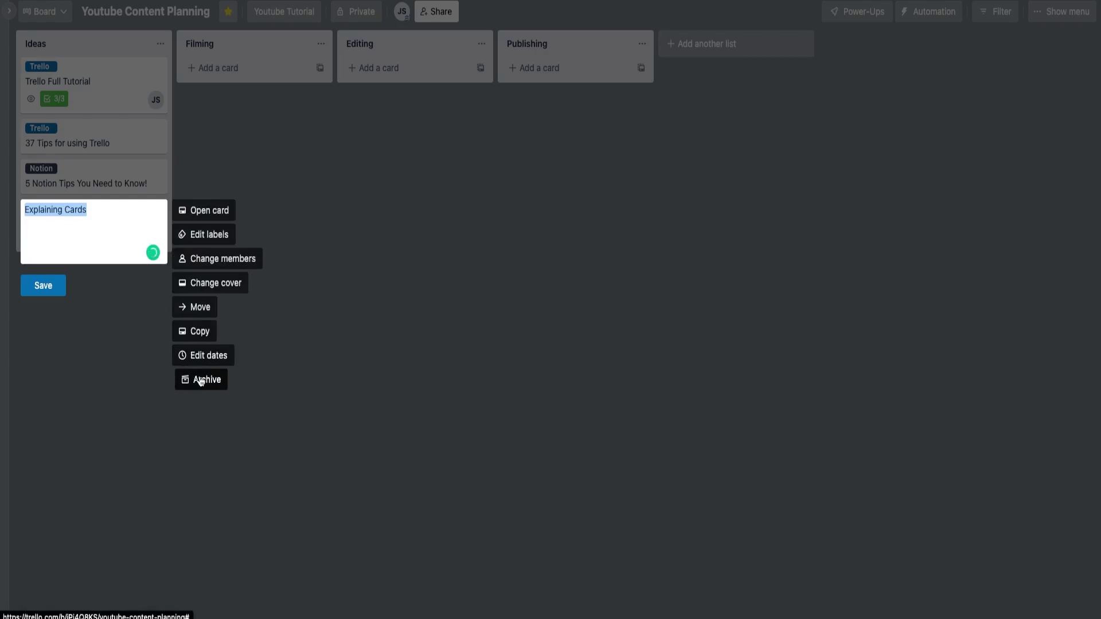
click(200, 382)
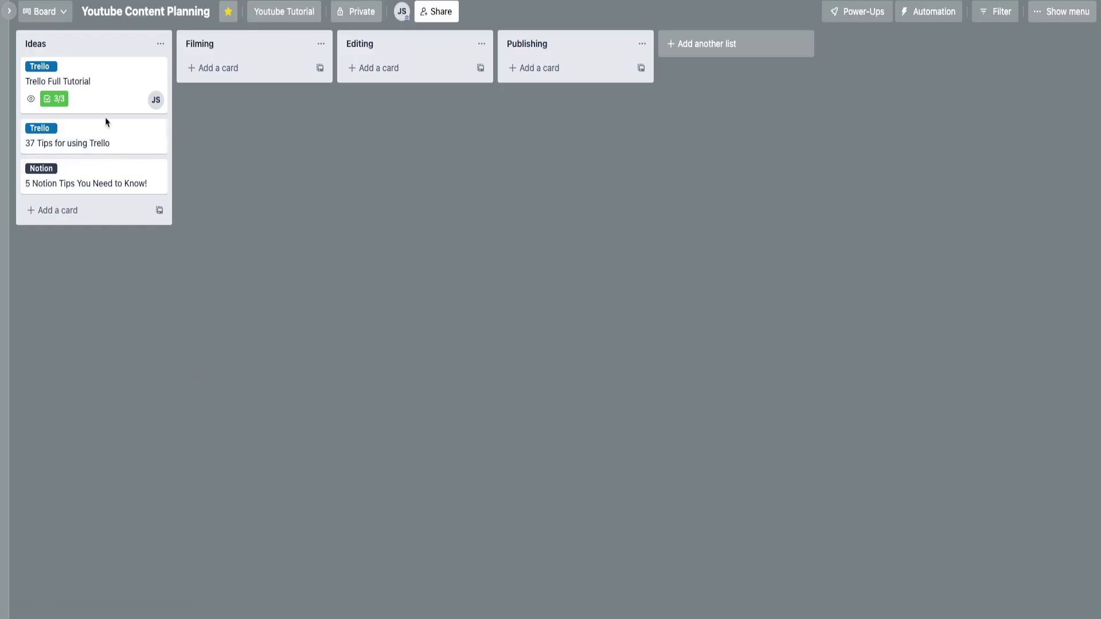
click(1067, 14)
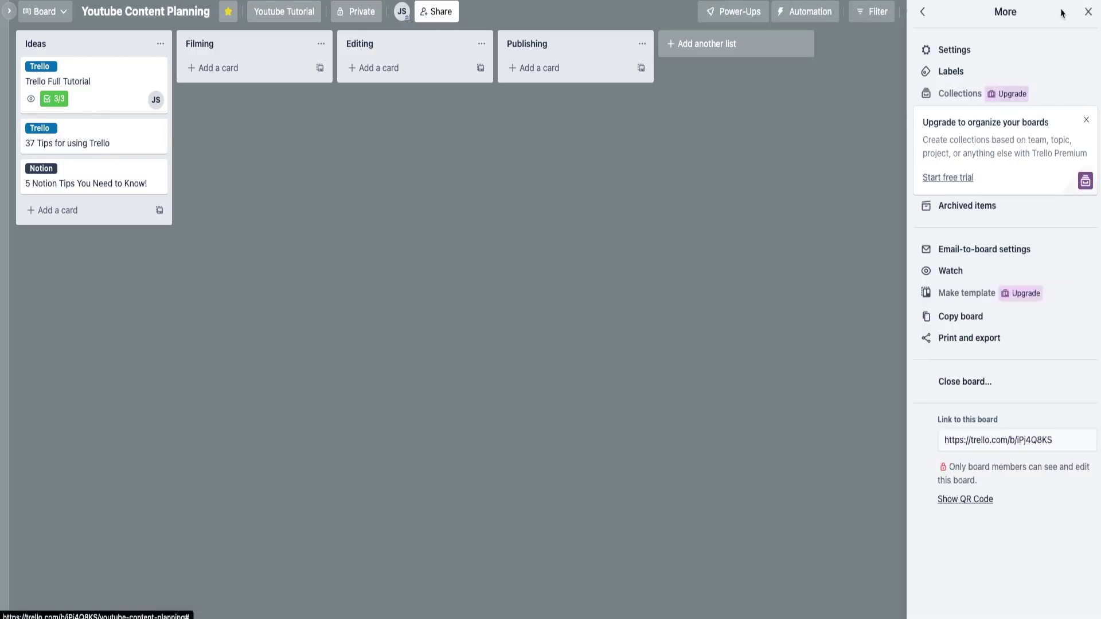
click(973, 219)
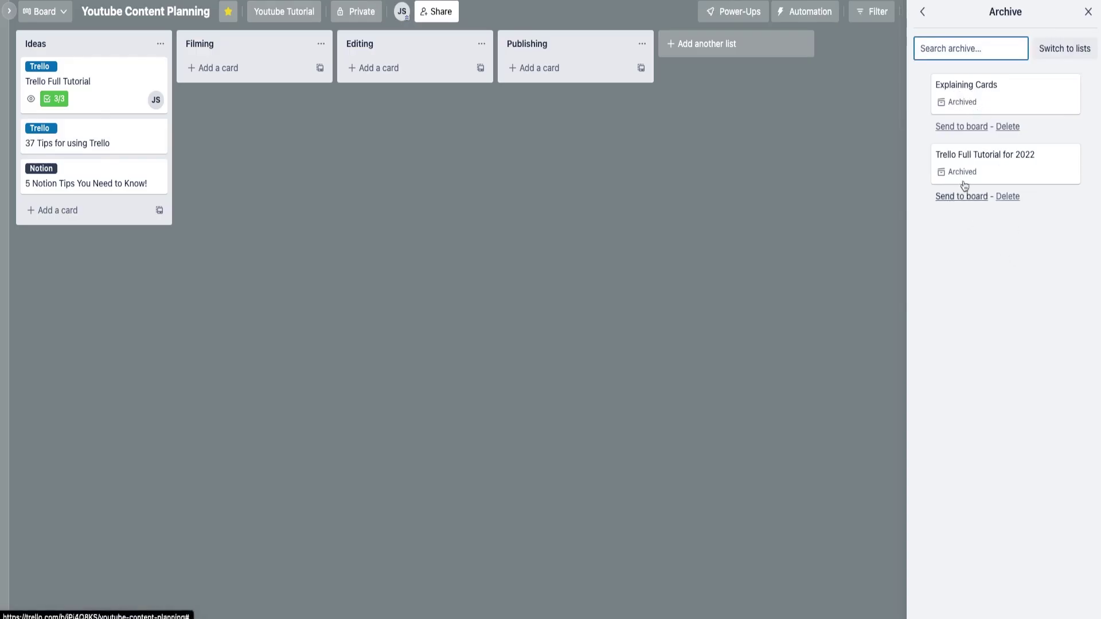
click(1008, 127)
click(1010, 231)
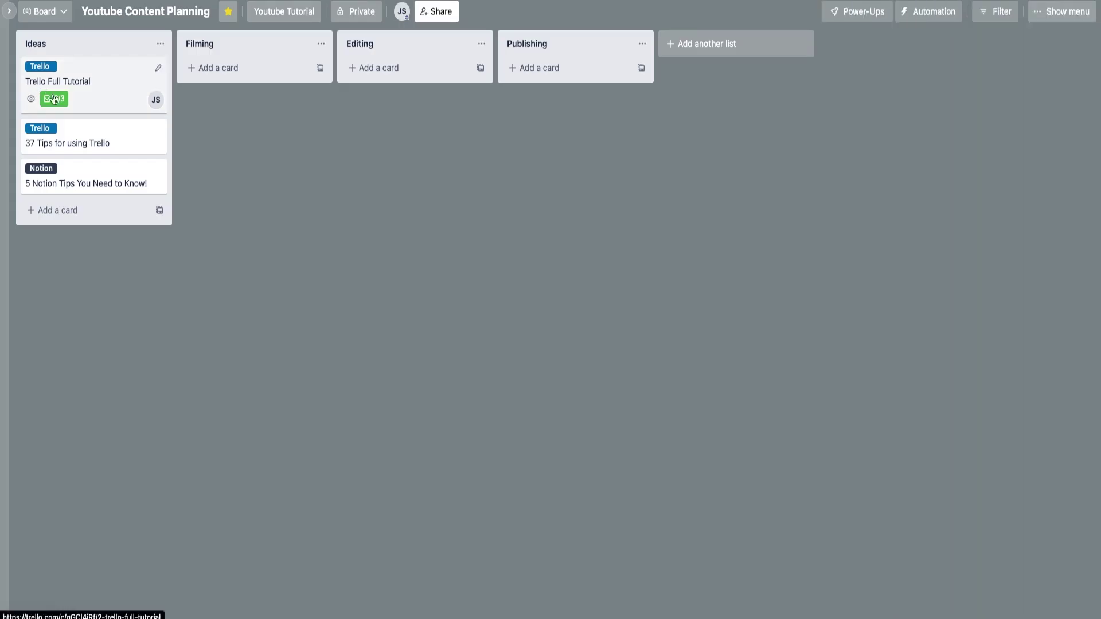
Step: Reopen the Trello Full Tutorial card and show the checked items of its Filming Checklist
click(50, 103)
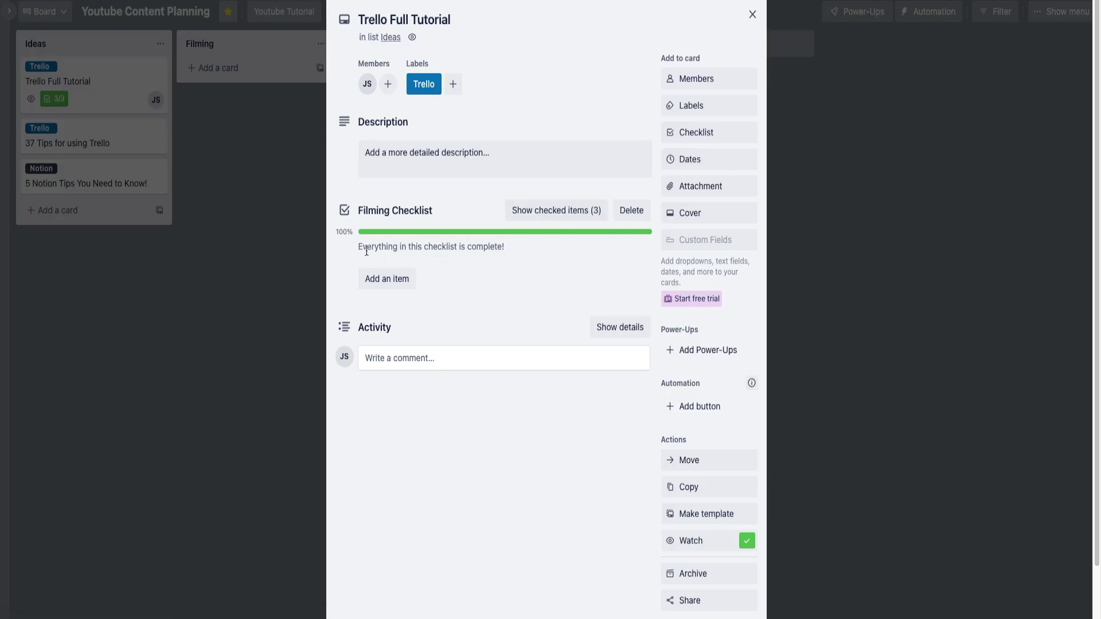
drag(358, 245, 523, 252)
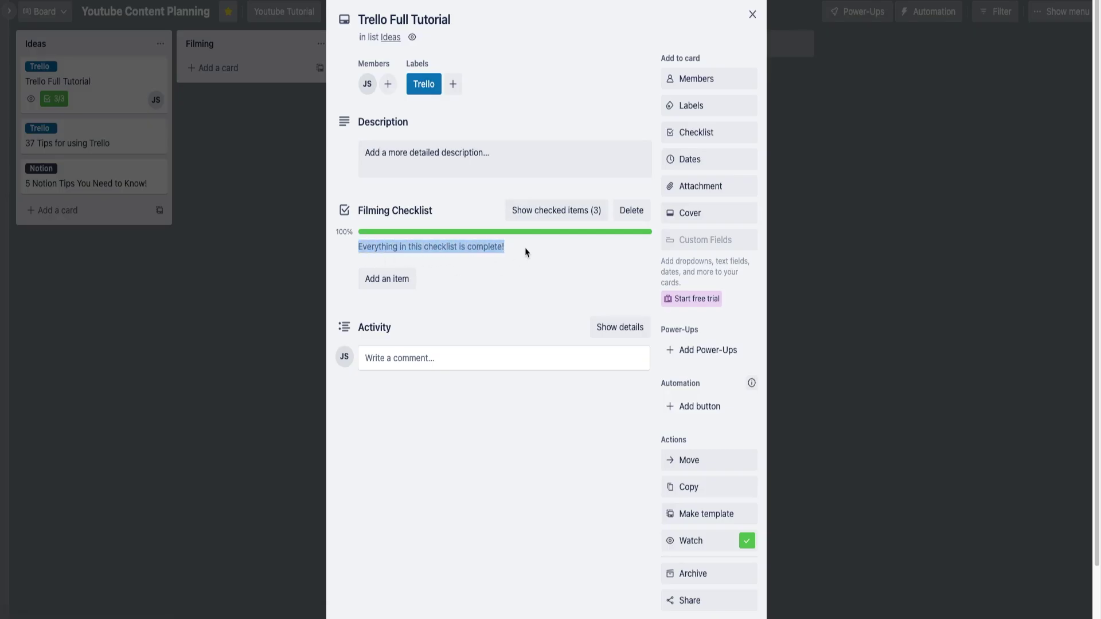
click(526, 252)
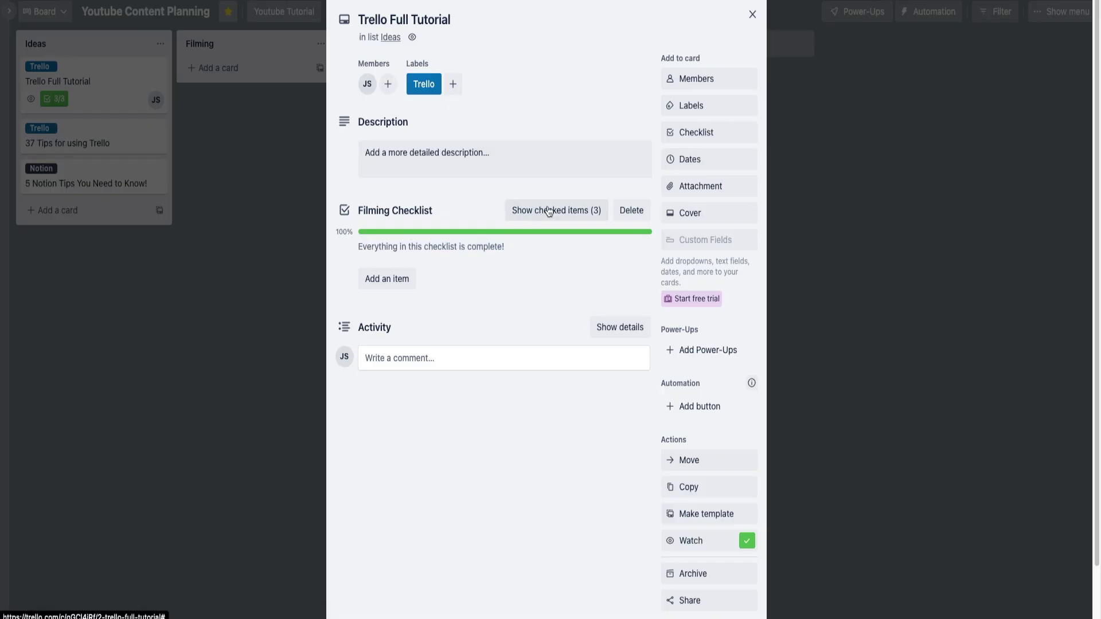
click(549, 212)
Step: Uncheck Explaining Trello Workspace to view the card's checklist progress on the board, and check the item again
click(343, 275)
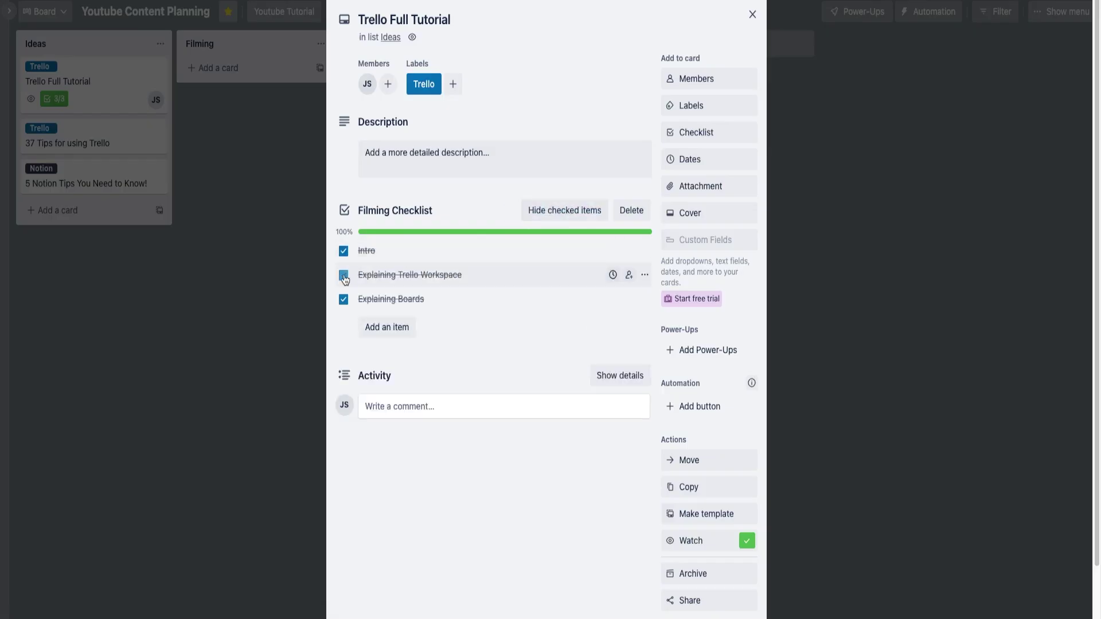
click(263, 282)
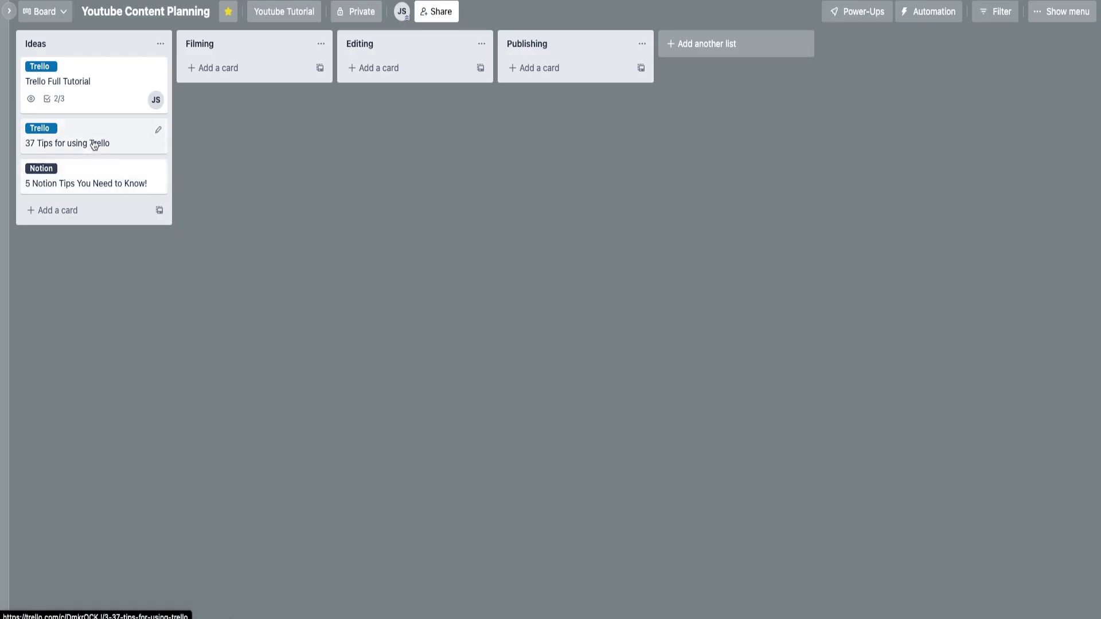
click(70, 98)
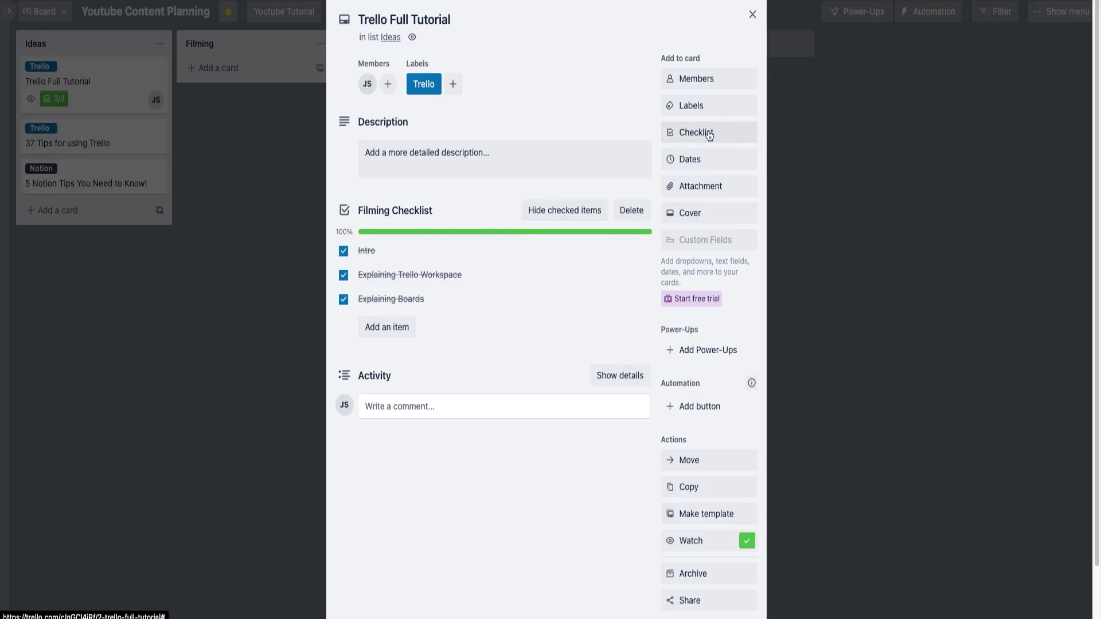
click(717, 165)
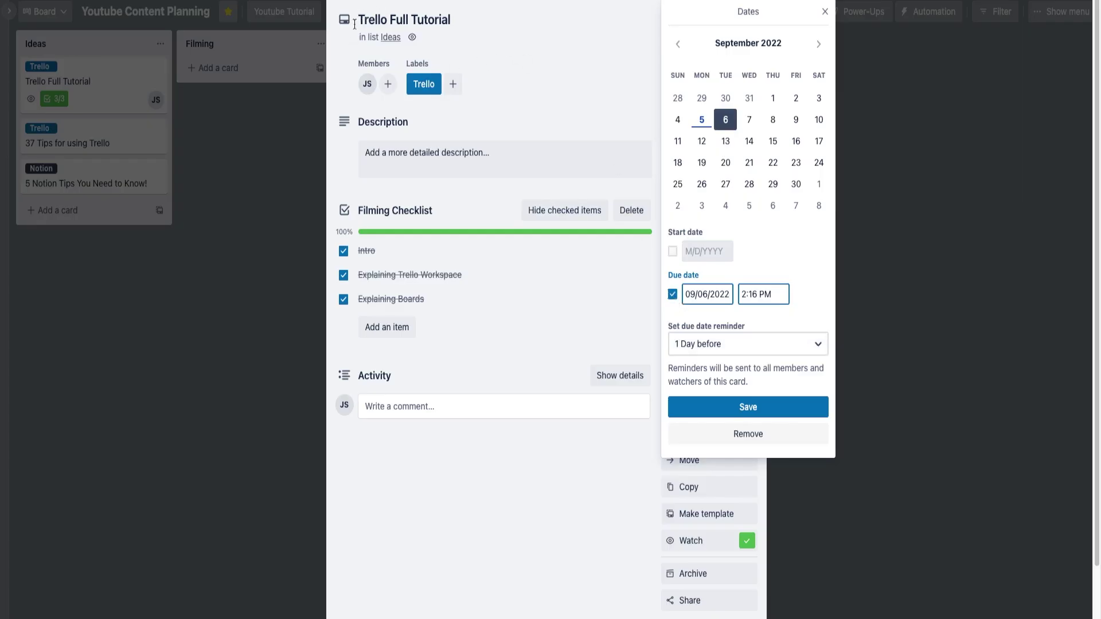
drag(358, 18, 452, 20)
click(497, 81)
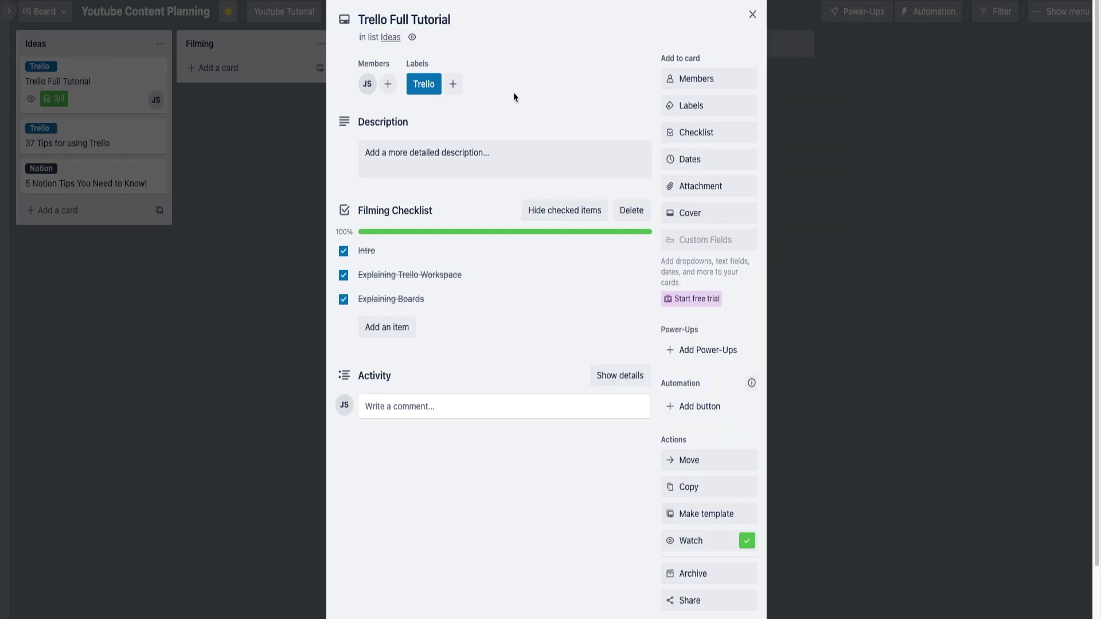
Step: Set the Trello Full Tutorial card's due date to 09/17/2022 at 2:00 PM and its start date to 09/05/2022
click(682, 159)
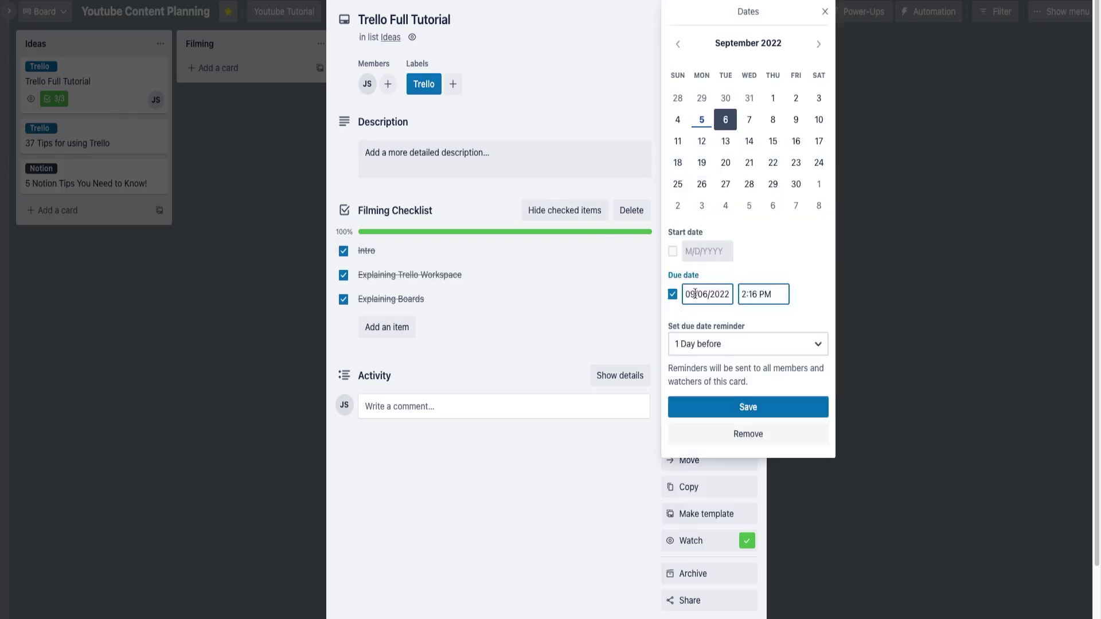
drag(704, 295, 701, 294)
key(BackSpace)
text(17)
key(Tab)
key(Tab)
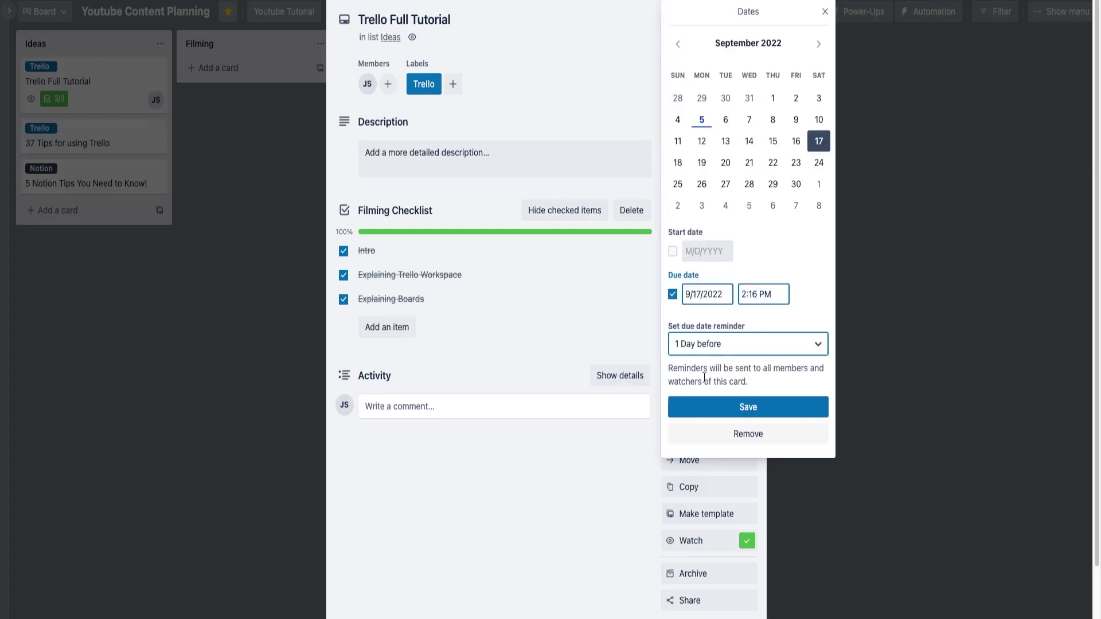
drag(762, 296, 749, 292)
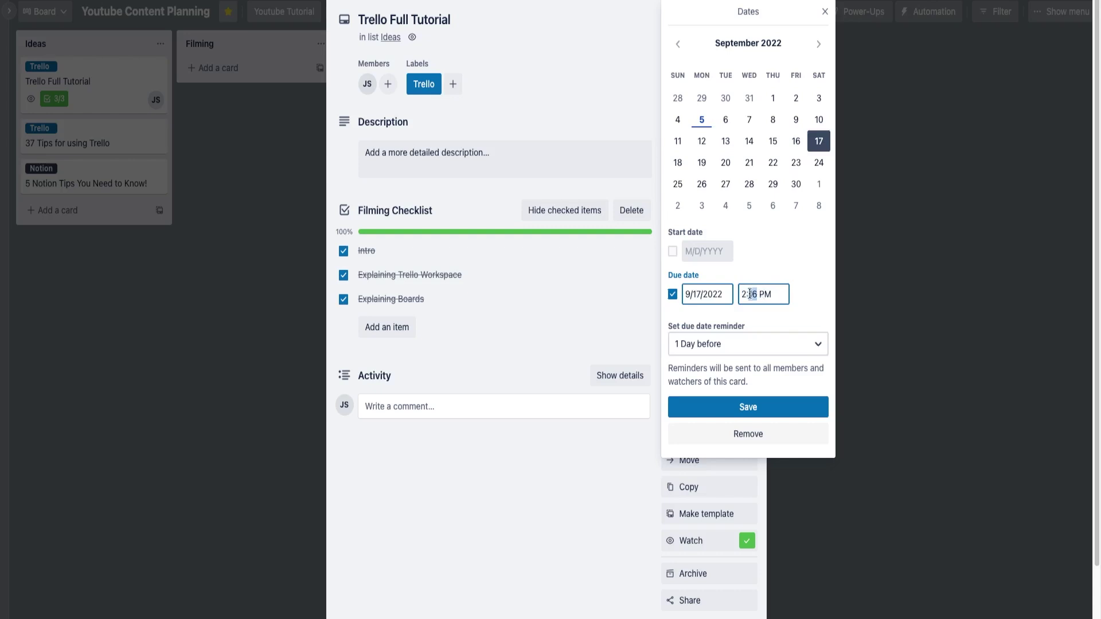
text(00)
click(673, 251)
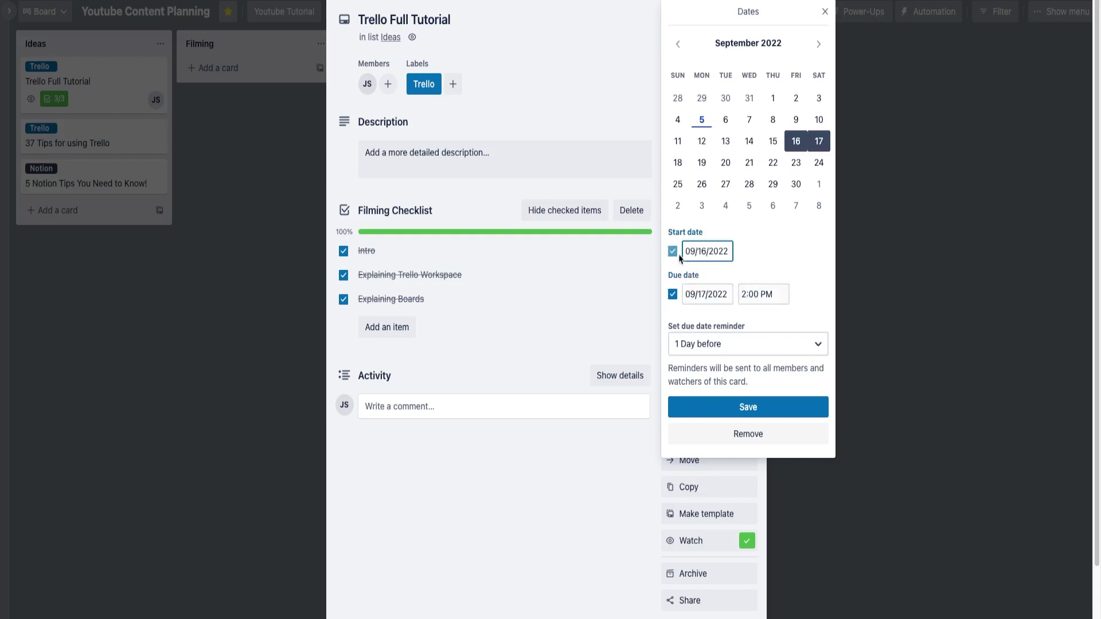
click(702, 119)
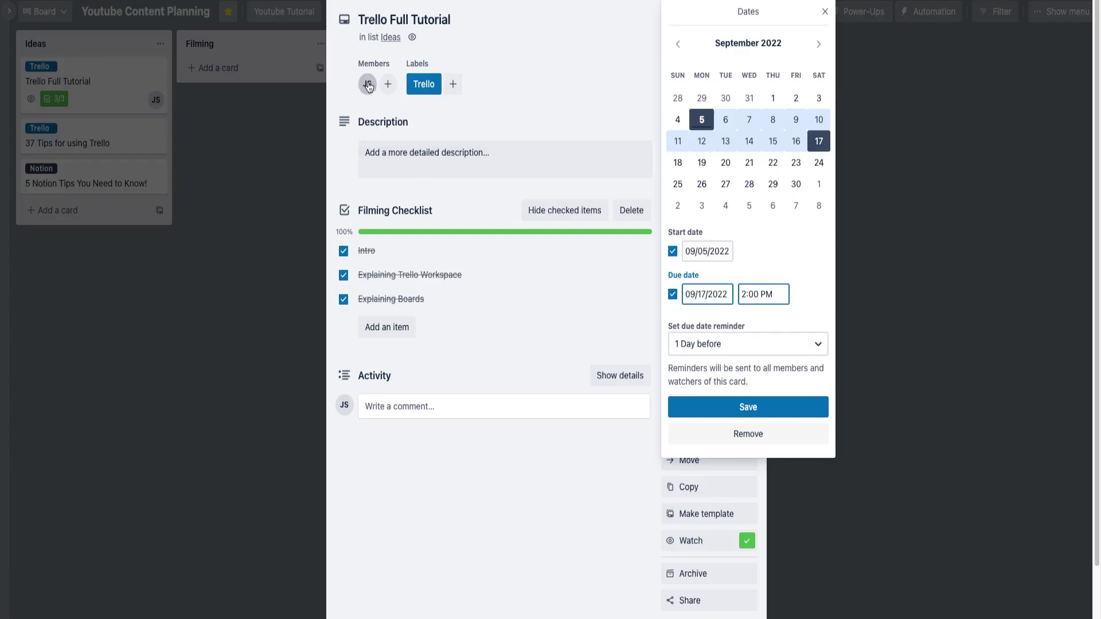
Step: Set the due date reminder to 1 Hour before and save the card's dates
click(711, 346)
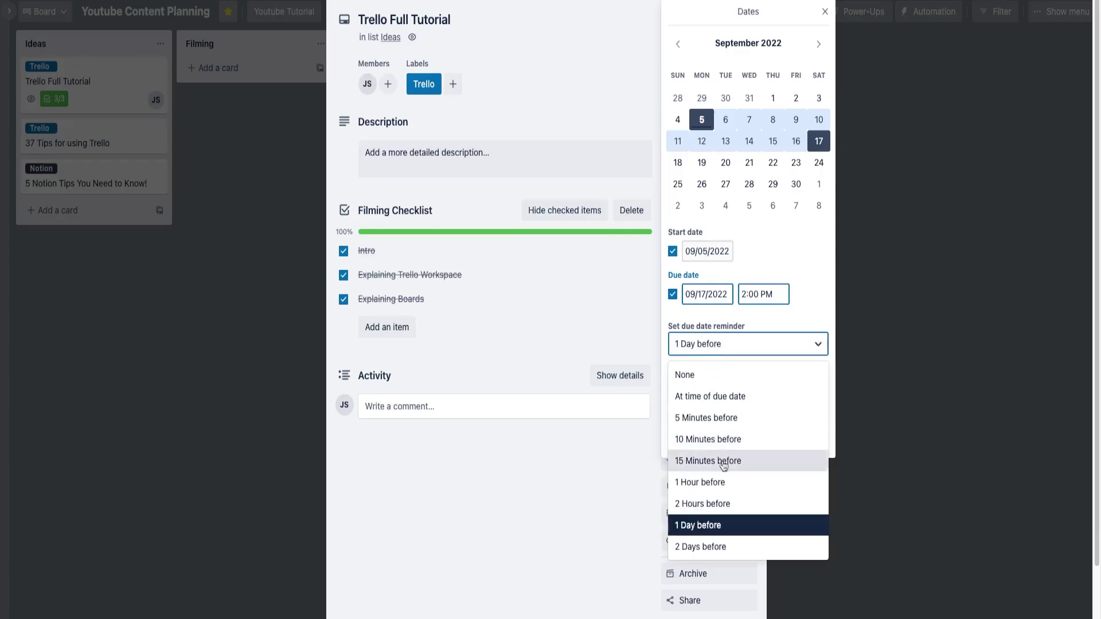
click(714, 546)
click(757, 348)
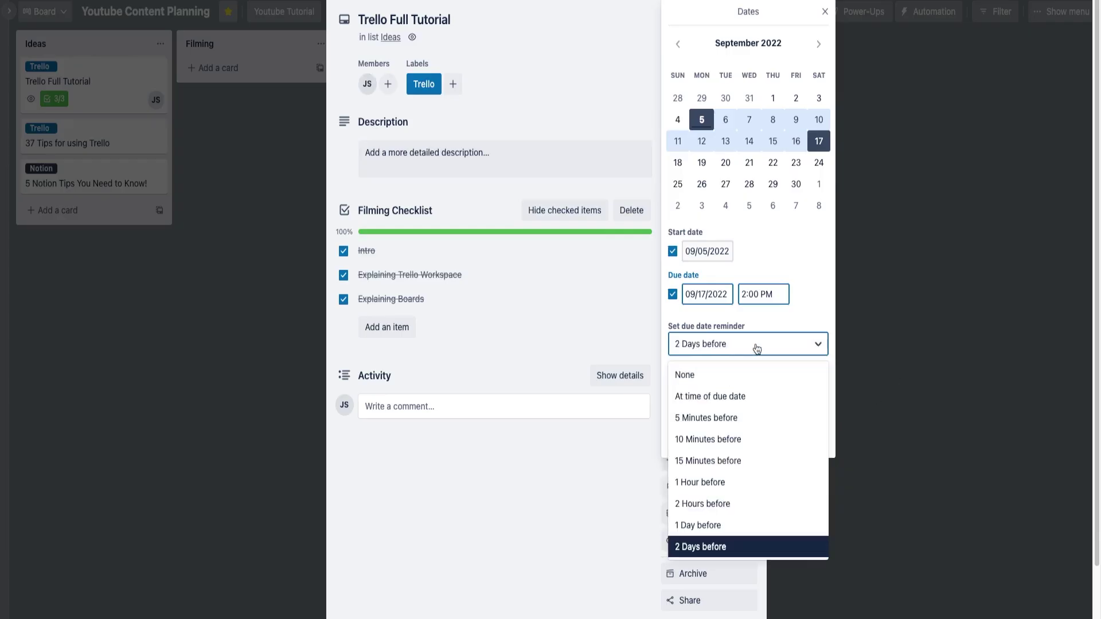
click(739, 403)
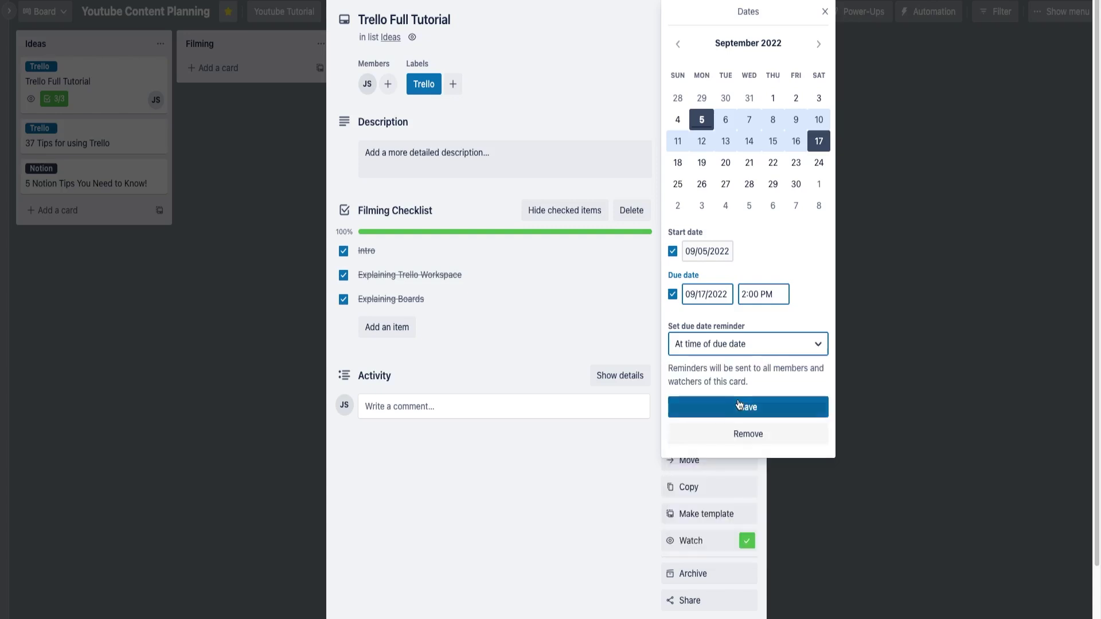
click(765, 347)
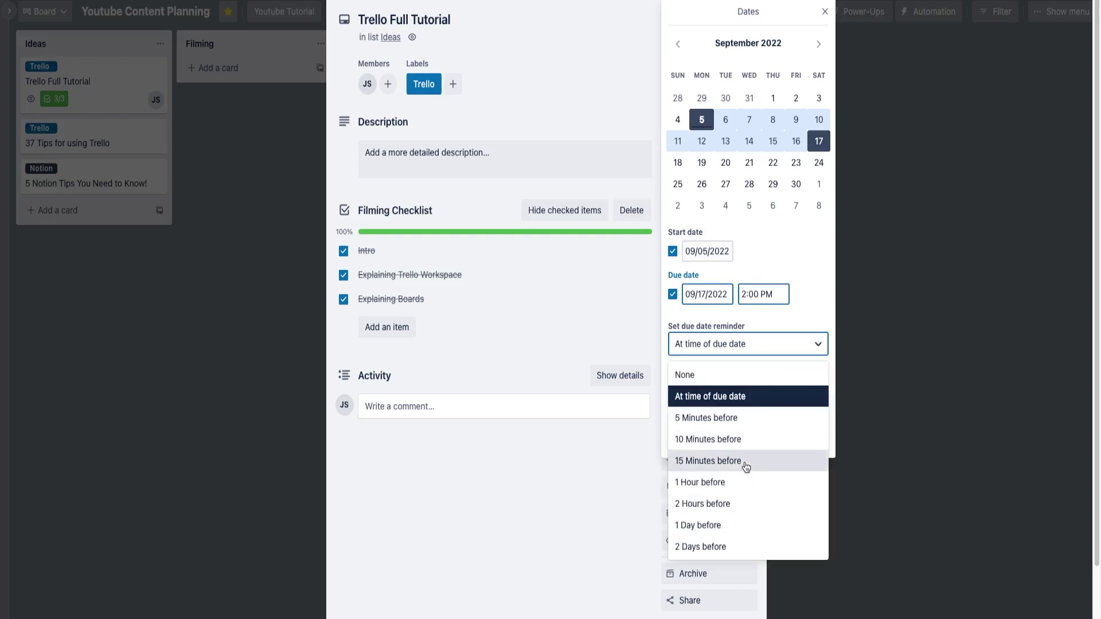
click(742, 485)
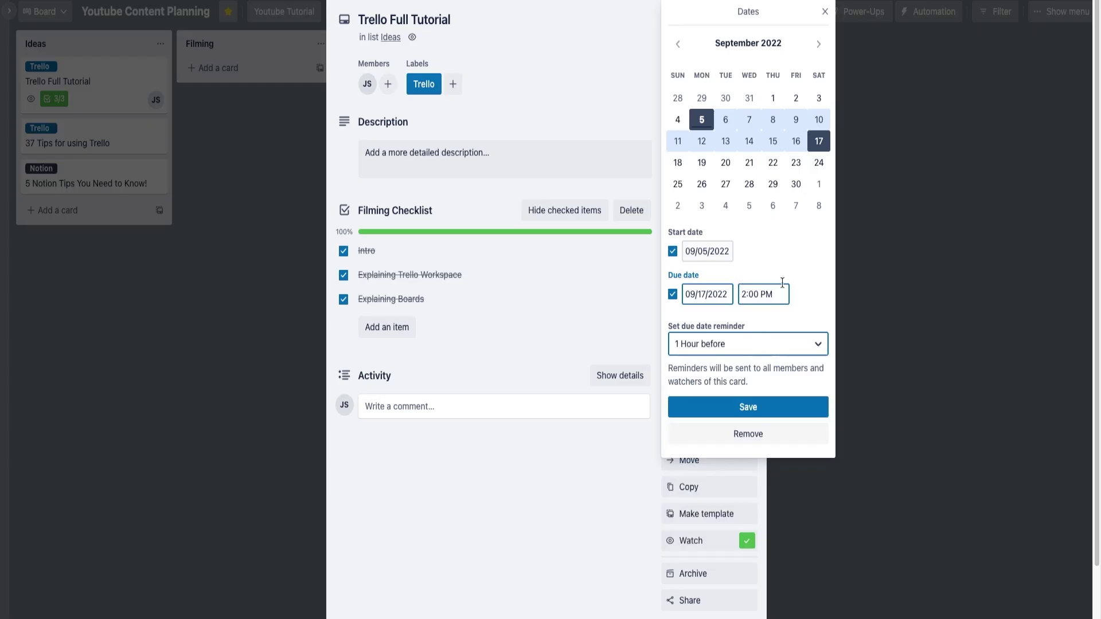
click(765, 407)
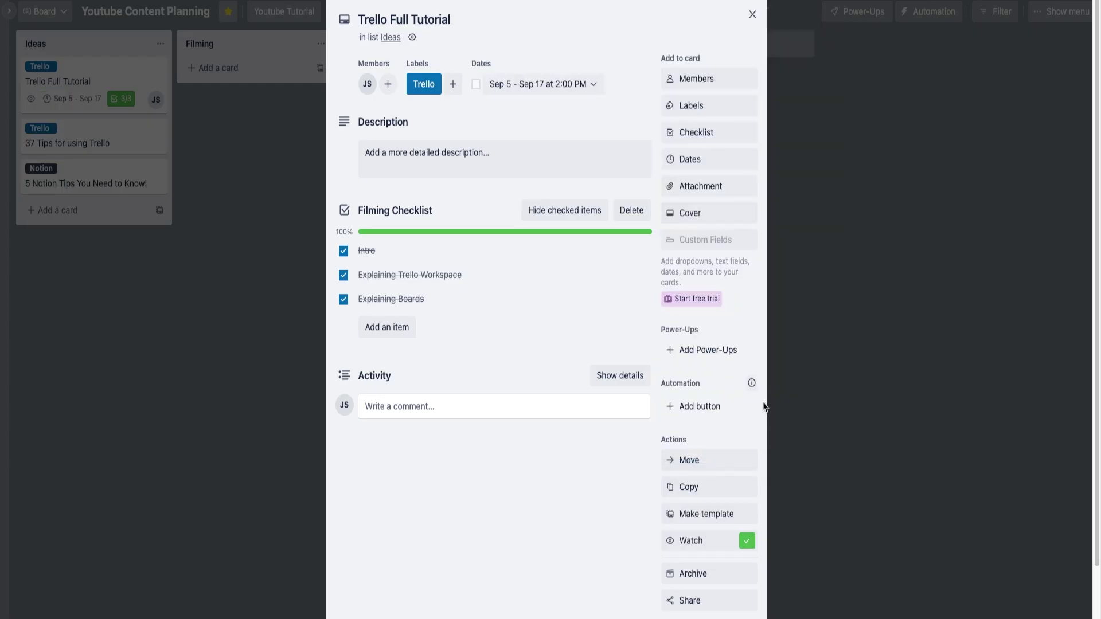
Step: Mark the card's dates as complete and clear the completion mark again
click(477, 85)
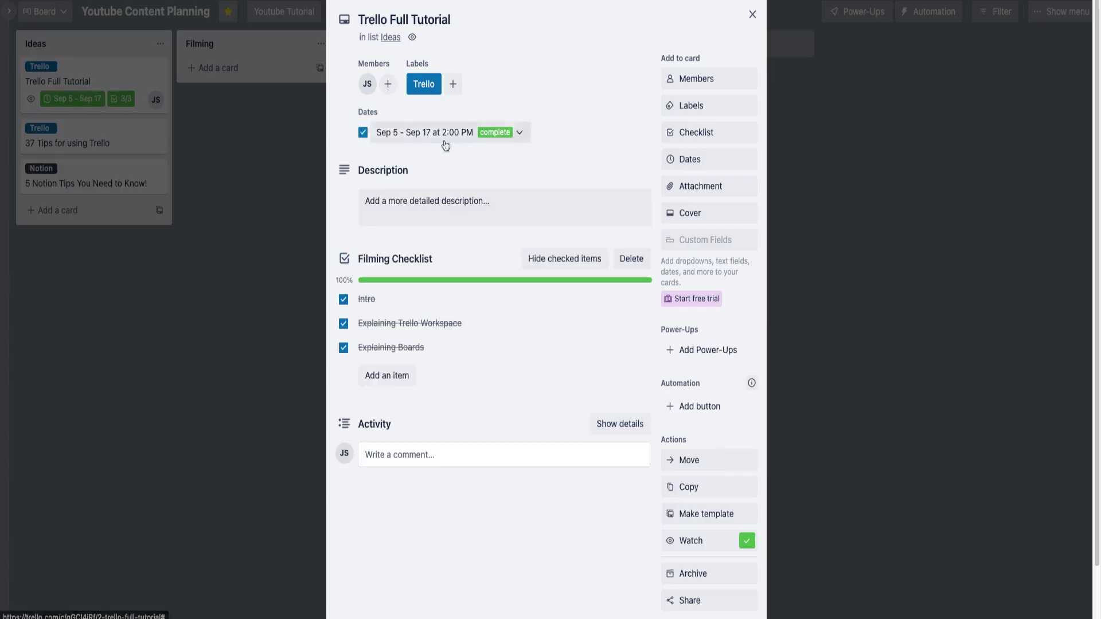
click(344, 299)
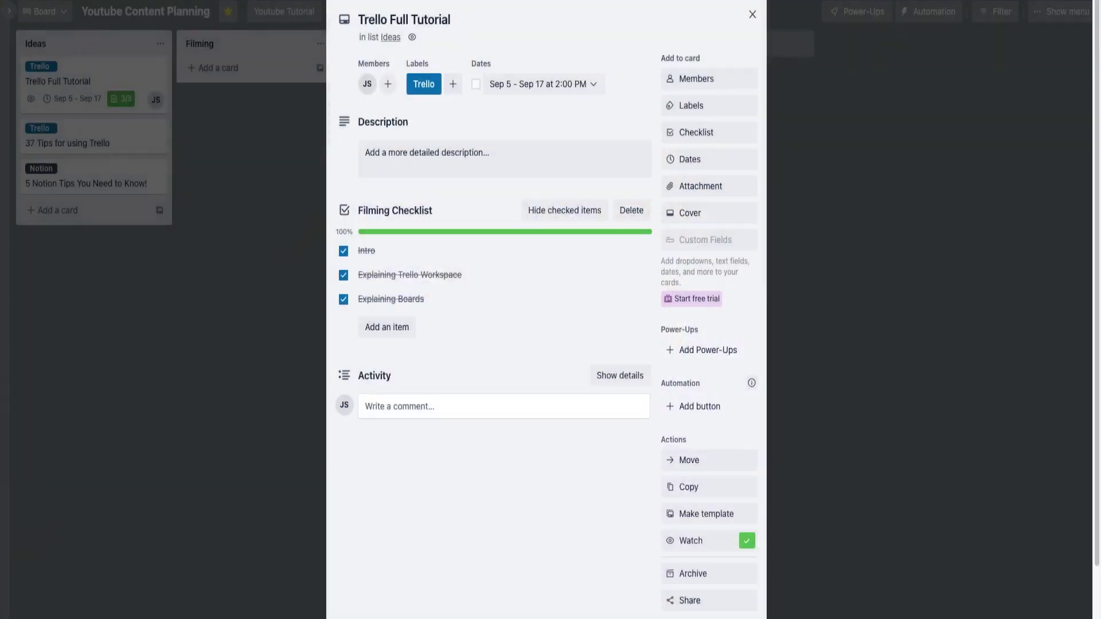
Step: Attach Cover Photo.jpg from the computer to the Trello Full Tutorial card
click(701, 192)
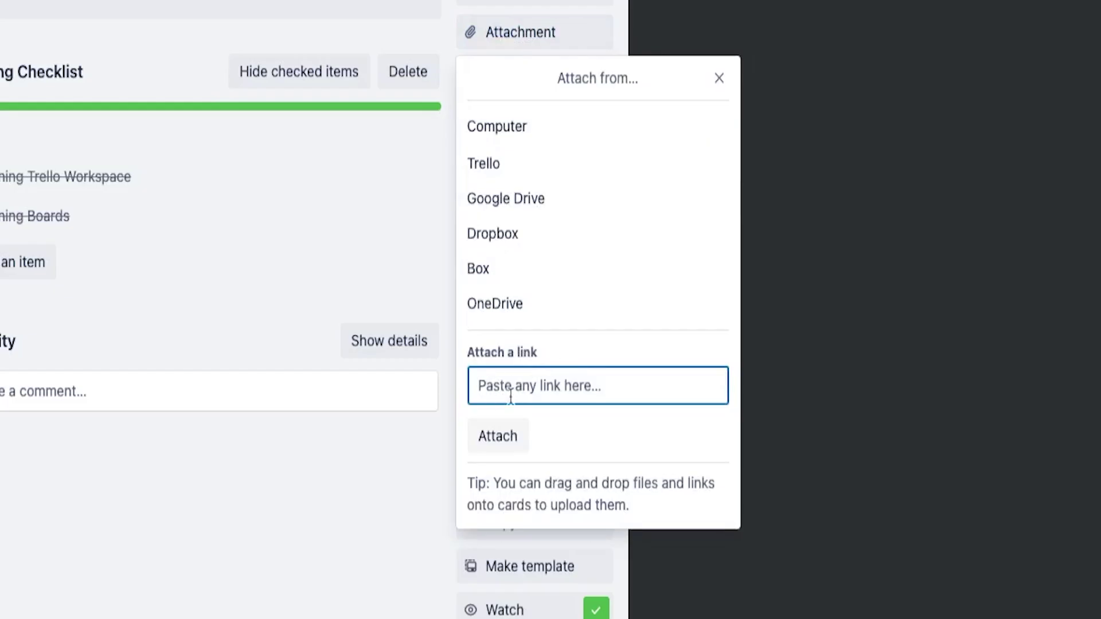
click(511, 129)
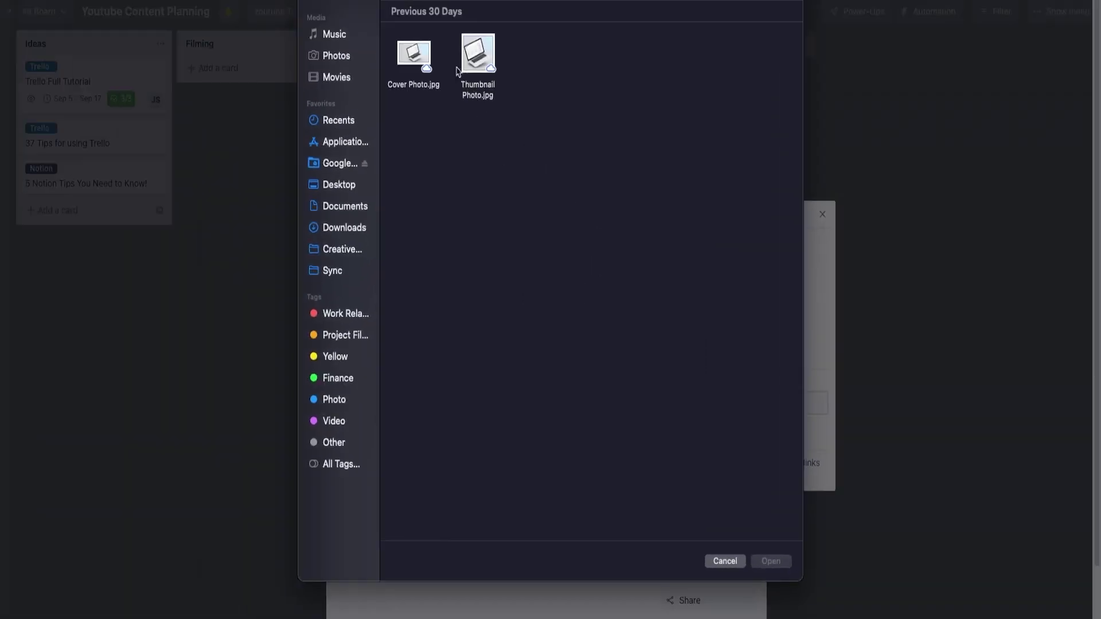
click(420, 56)
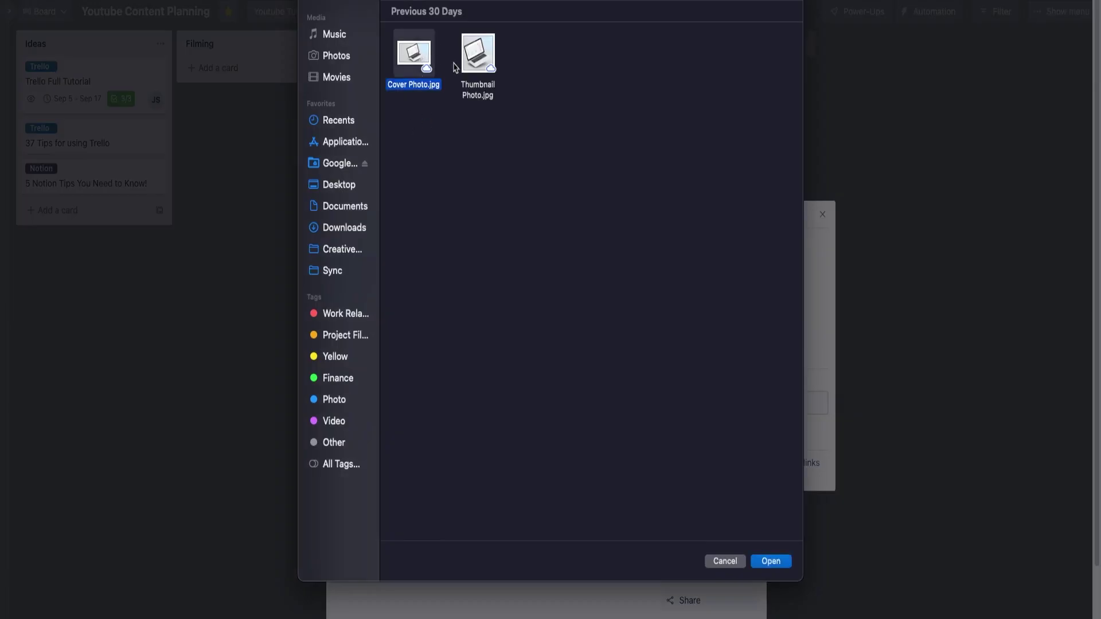
click(786, 565)
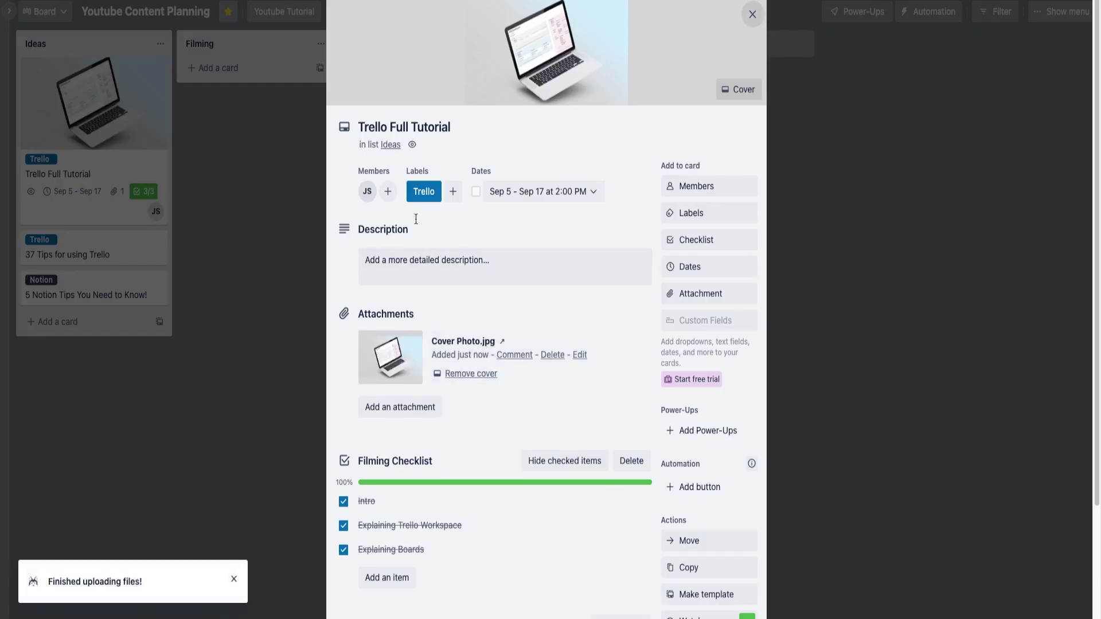
Step: Close the card to view its cover image on the board and reopen the card
click(753, 15)
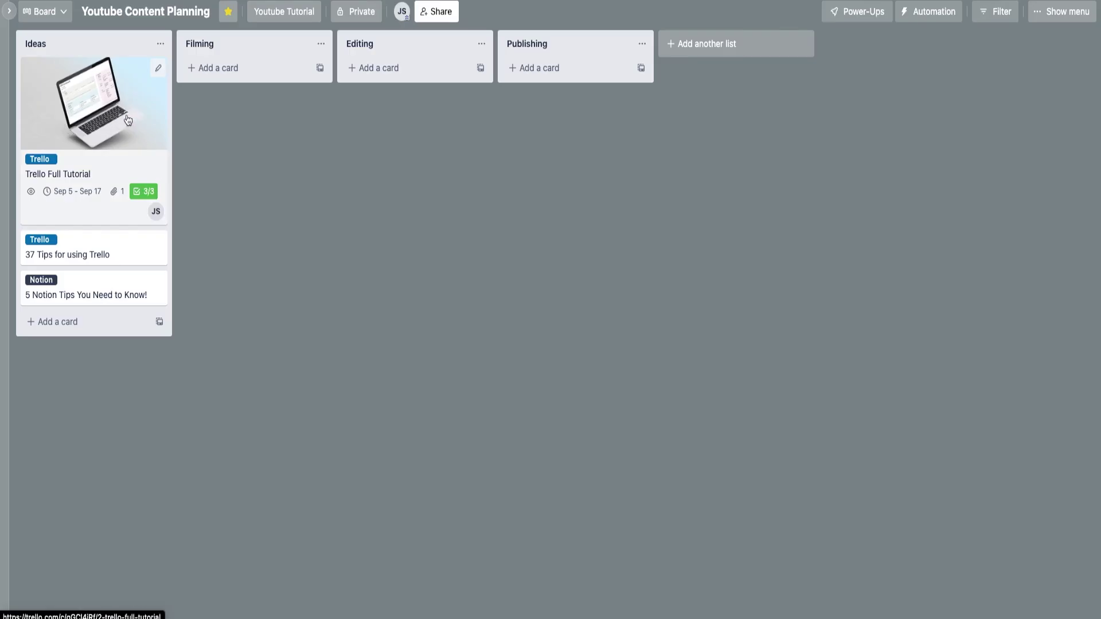
drag(96, 137, 98, 104)
click(98, 103)
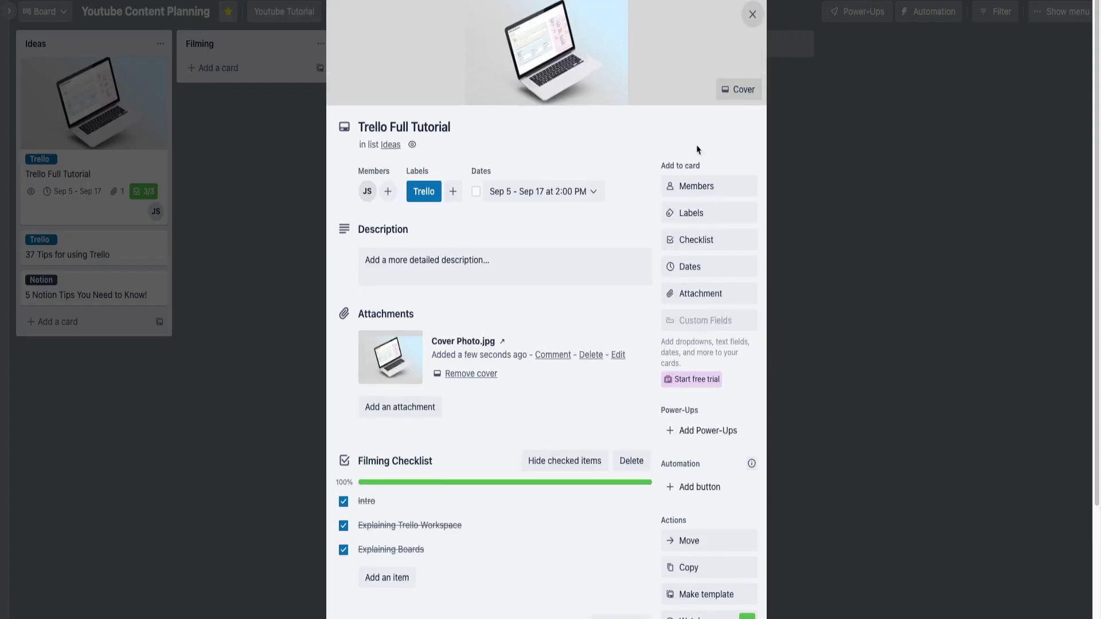
Step: Try the full-size cover layout with dark title text, and remove the cover from the card
click(742, 91)
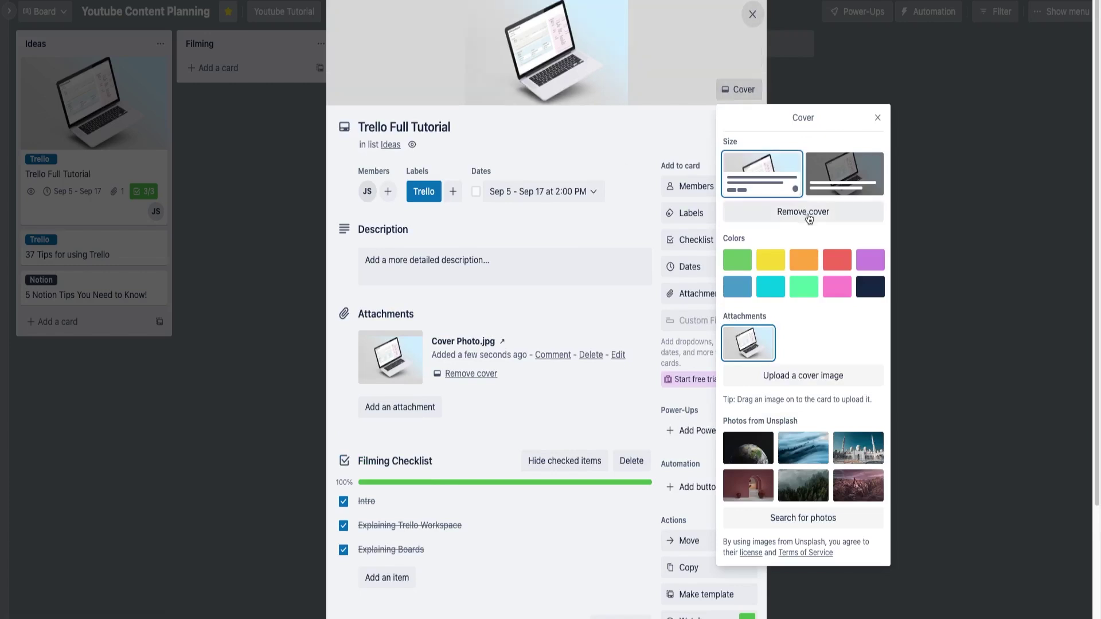
click(836, 182)
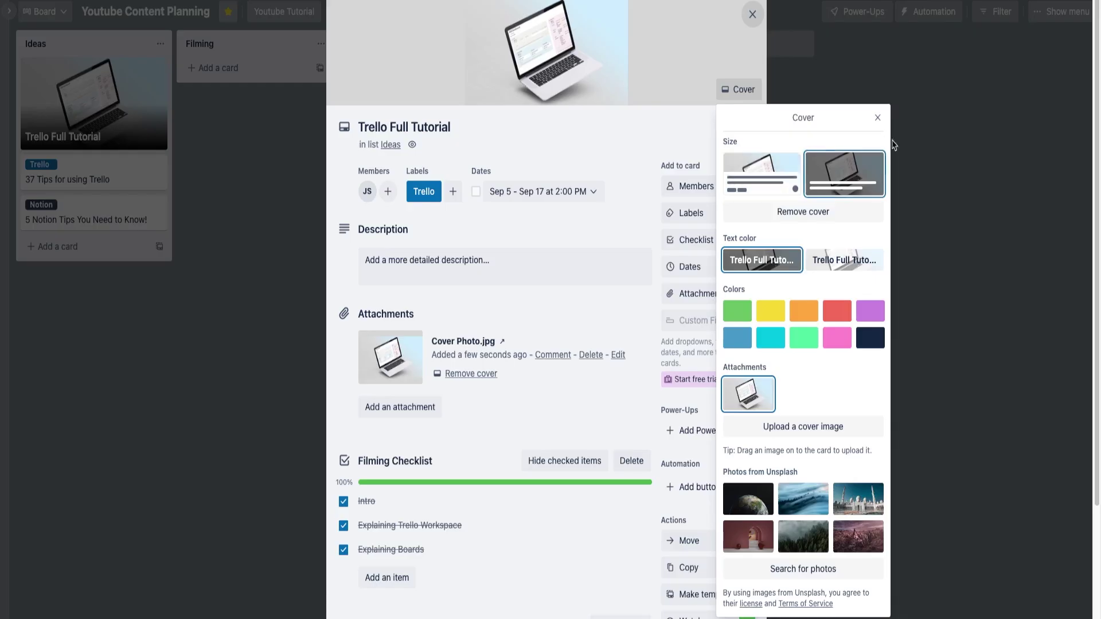
click(849, 265)
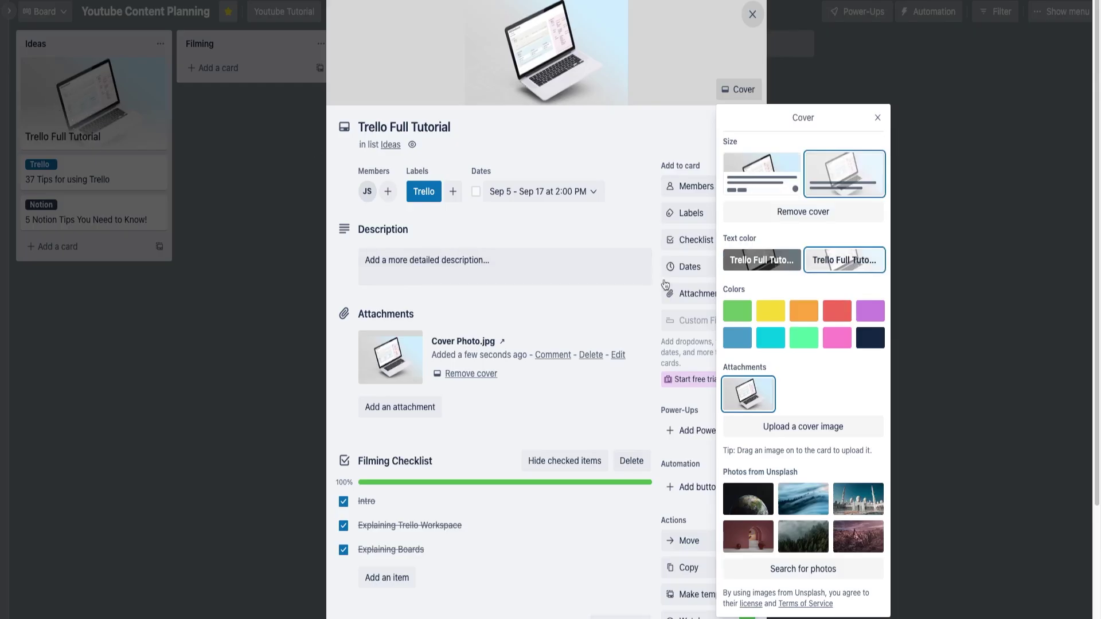
click(793, 213)
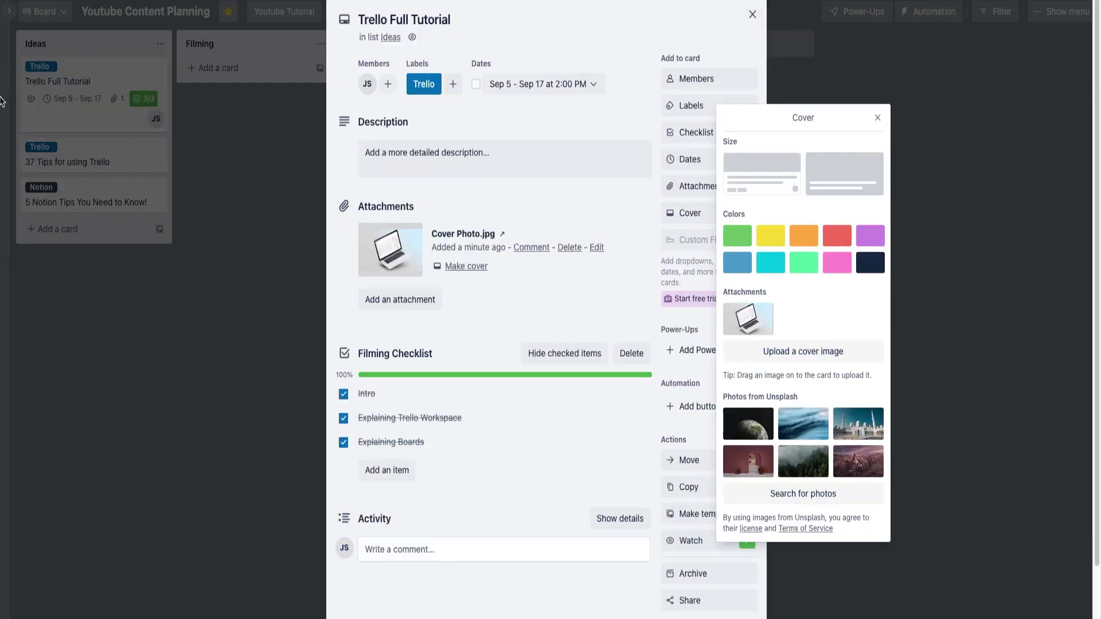
click(451, 300)
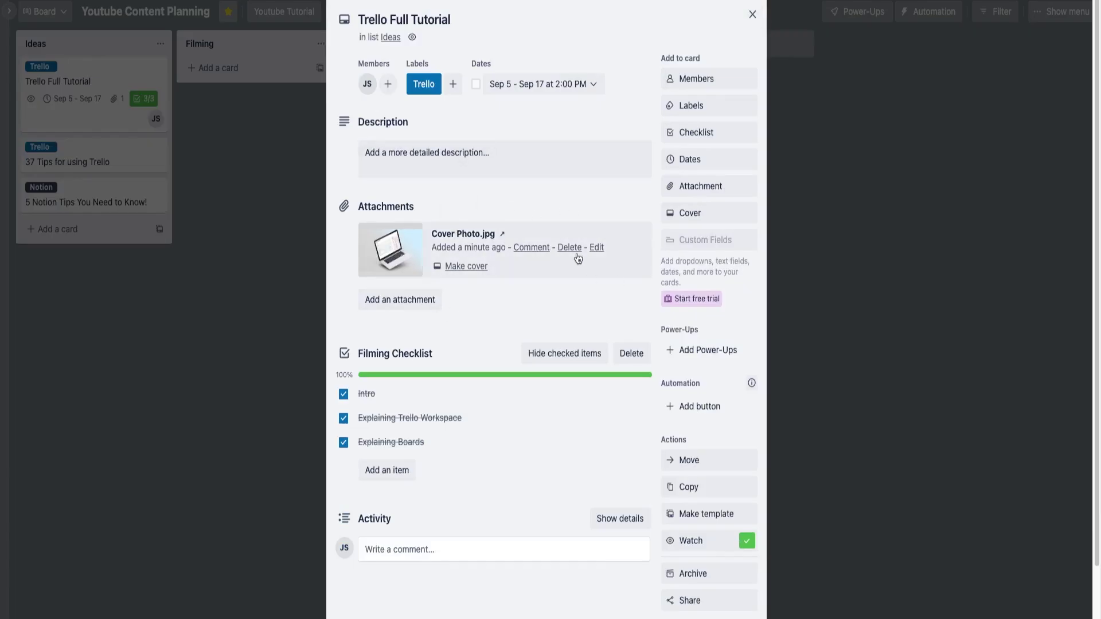
Step: Comment on the Cover Photo.jpg attachment with "hey I like this cover, but I would change the orientation of the laptop." and save it
click(531, 247)
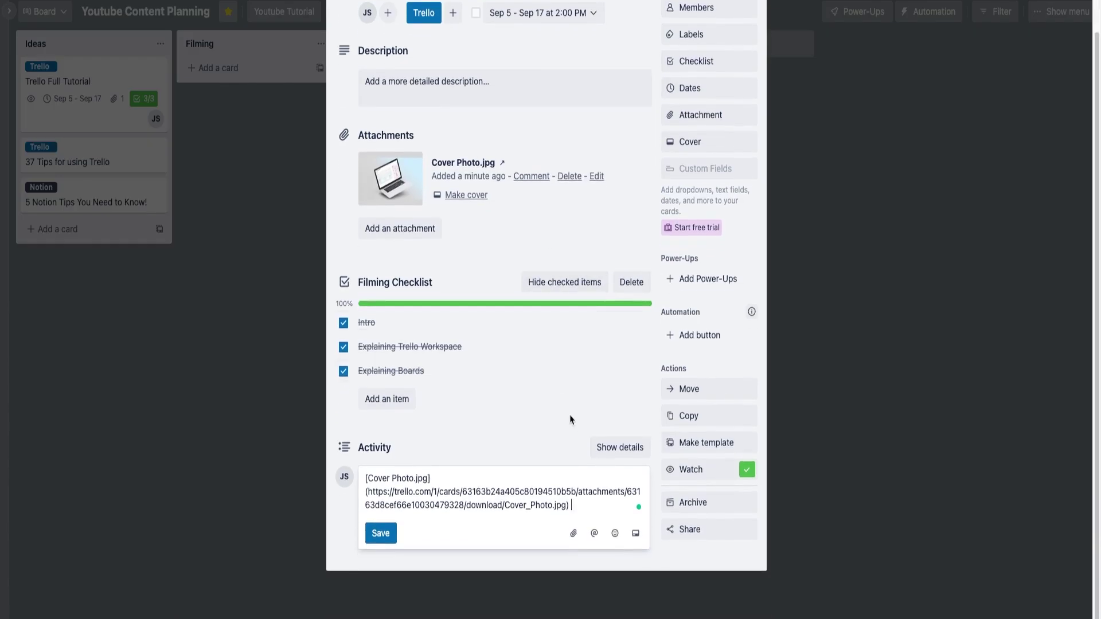
key(Return)
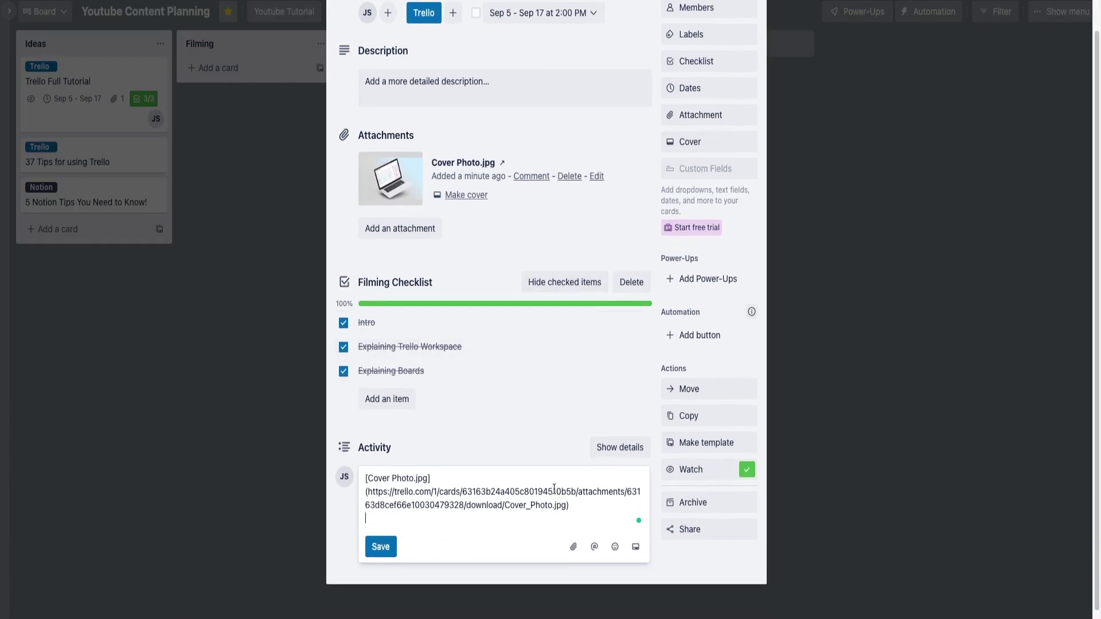
key(Return)
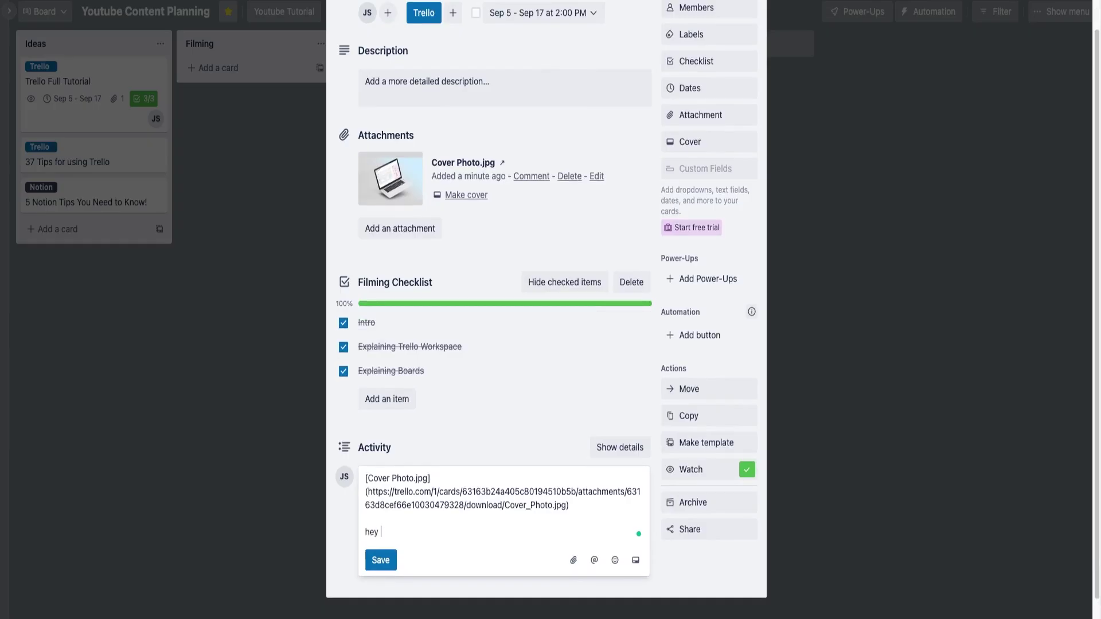
text(hey I like this cover)
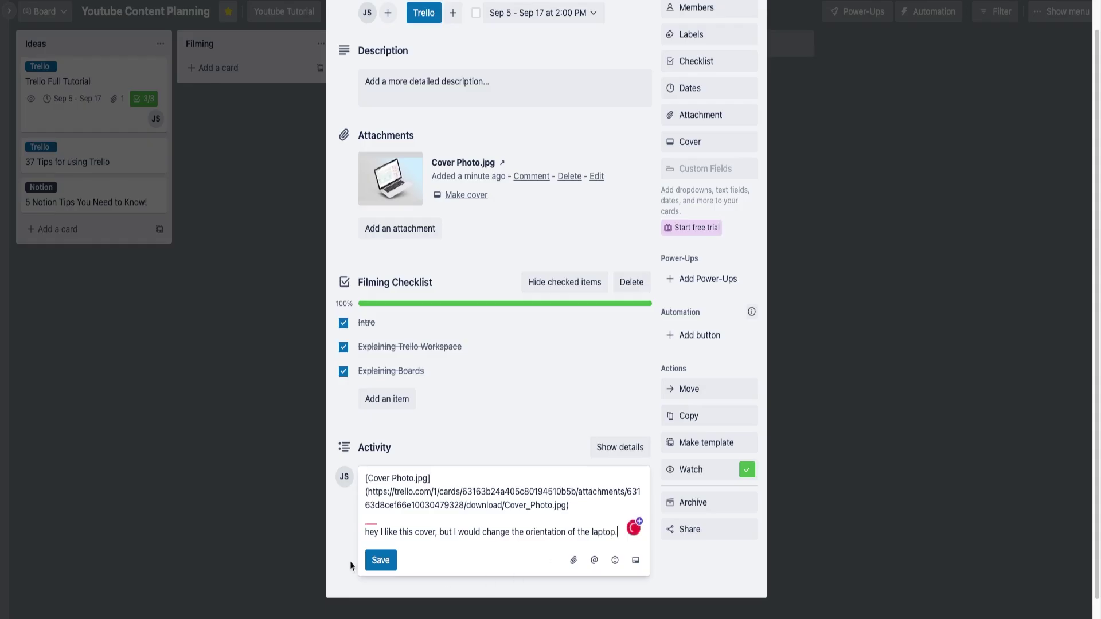
click(379, 561)
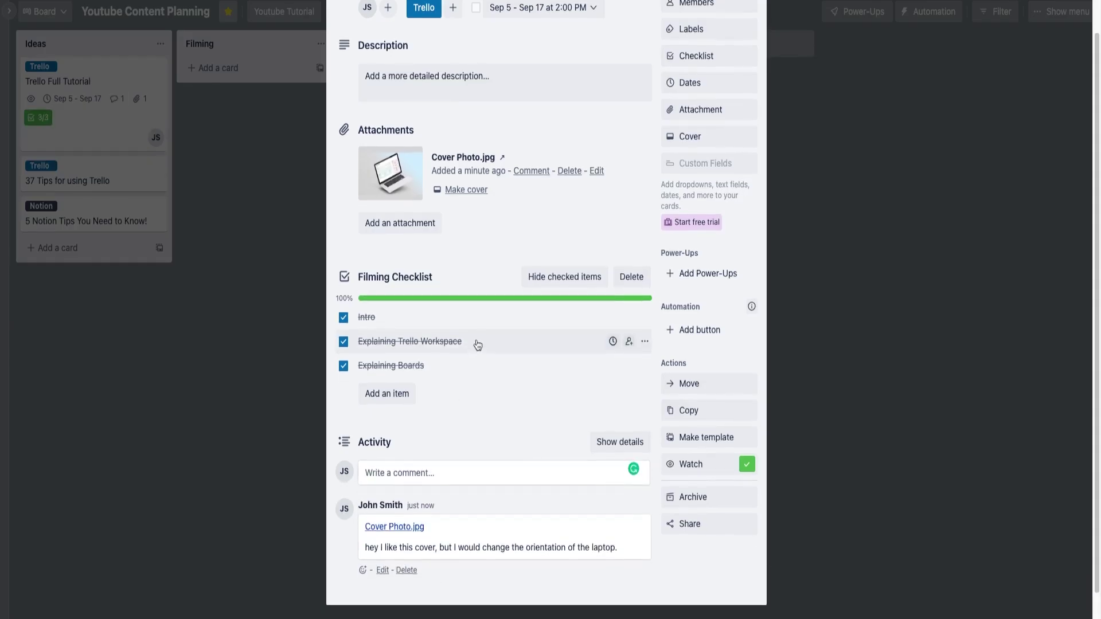
Step: Add a thumbs-up reaction to the comment about the cover photo
scroll(484, 403, down, 1)
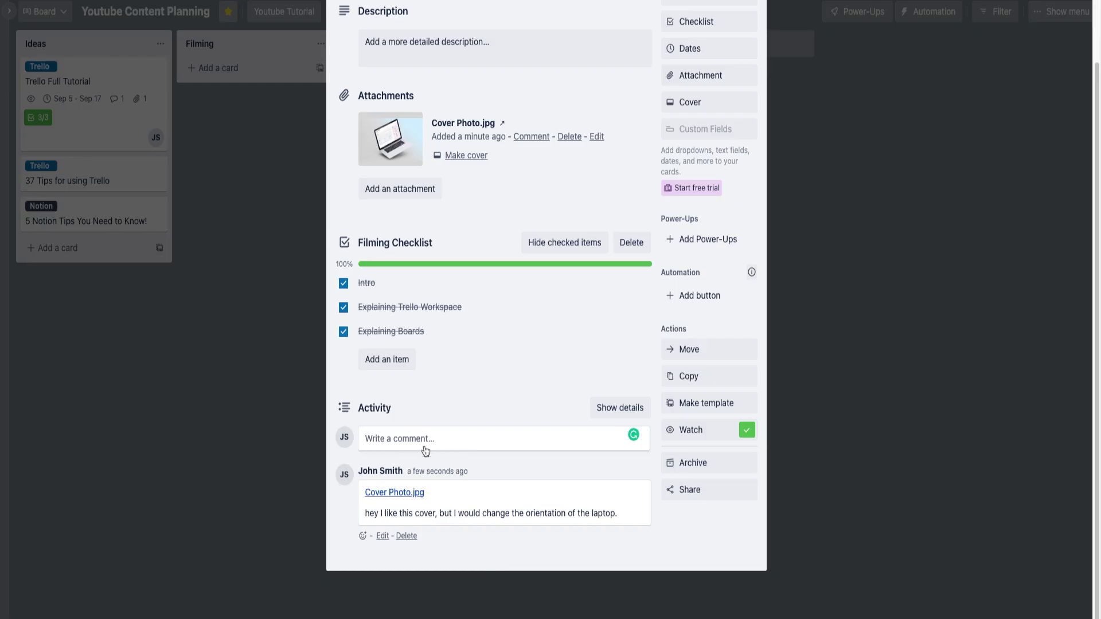
click(363, 538)
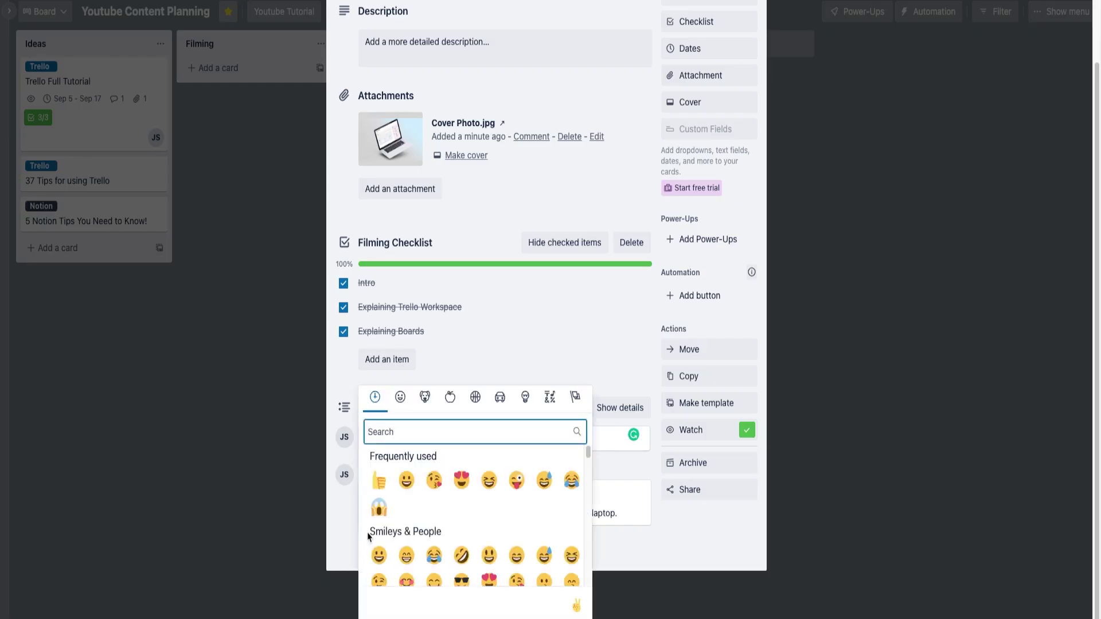
click(379, 480)
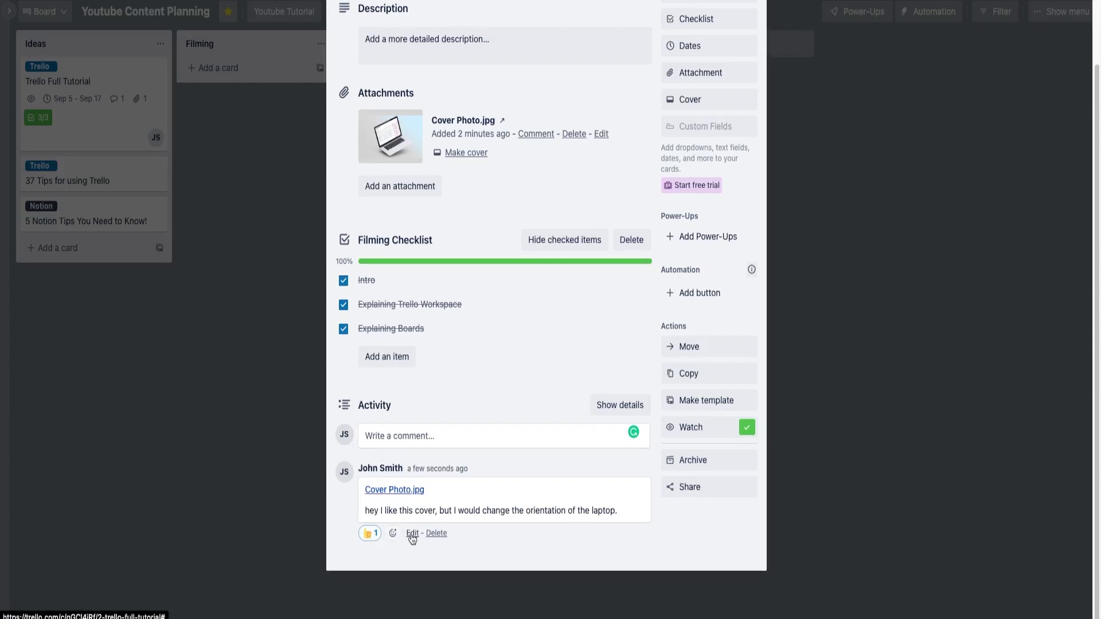
Step: Edit the cover photo comment so its text begins with "Hey, I like this cover" and save it
click(412, 534)
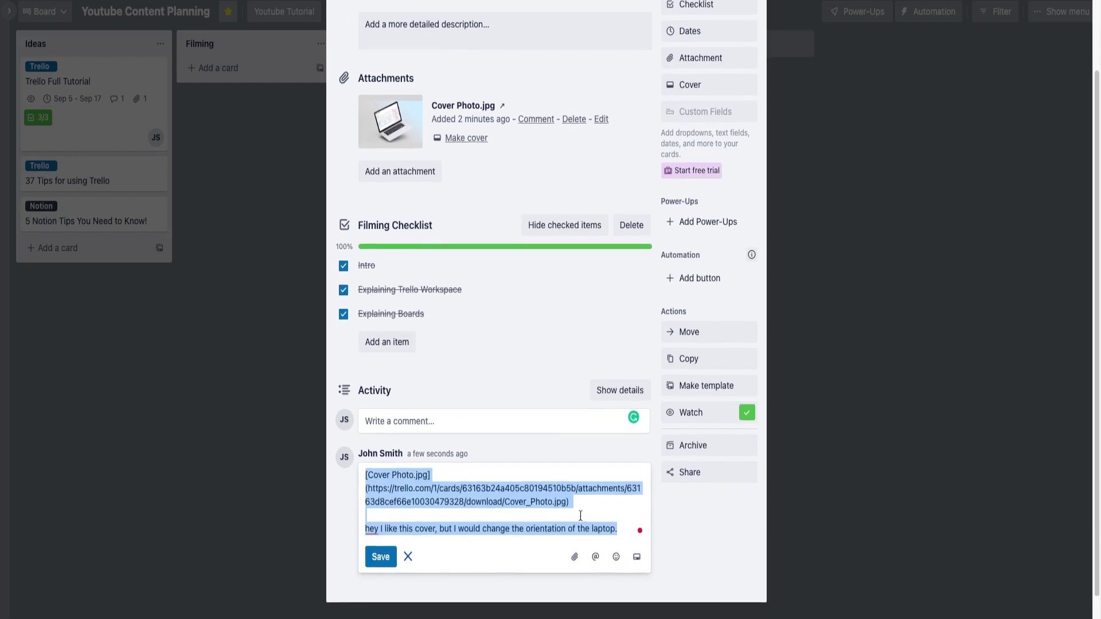
click(602, 528)
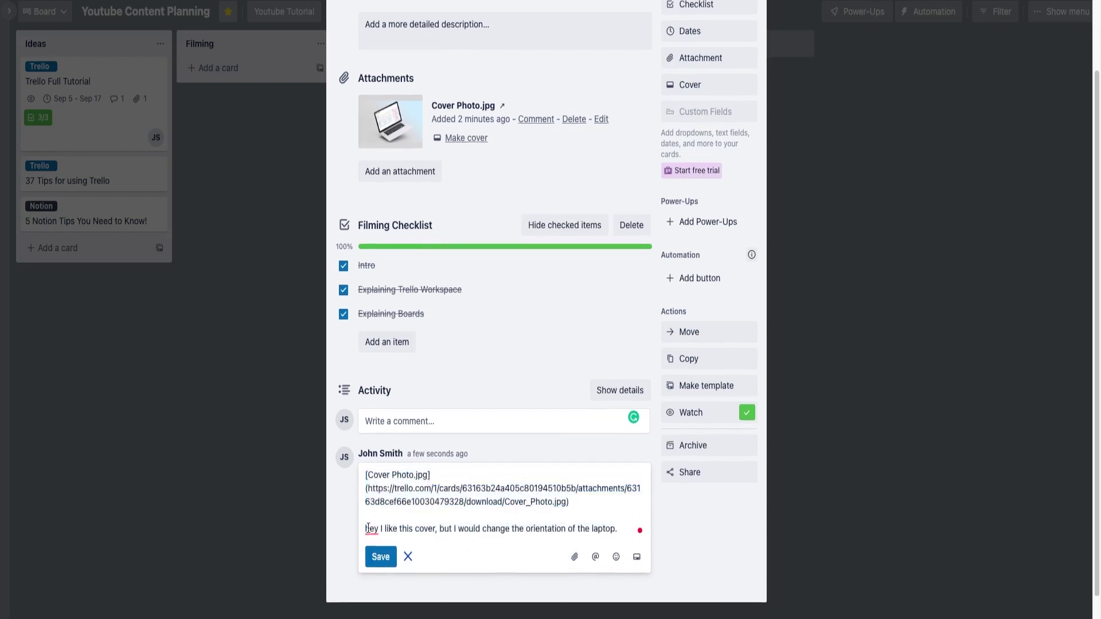
mouse_move(367, 529)
text(Hey)
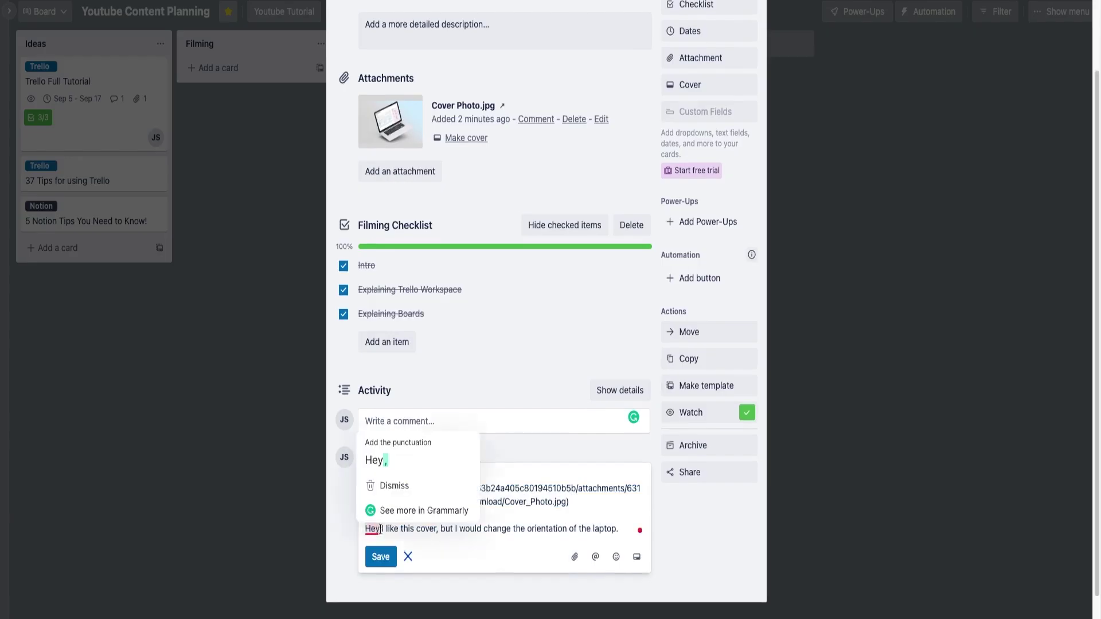
text(,)
click(380, 557)
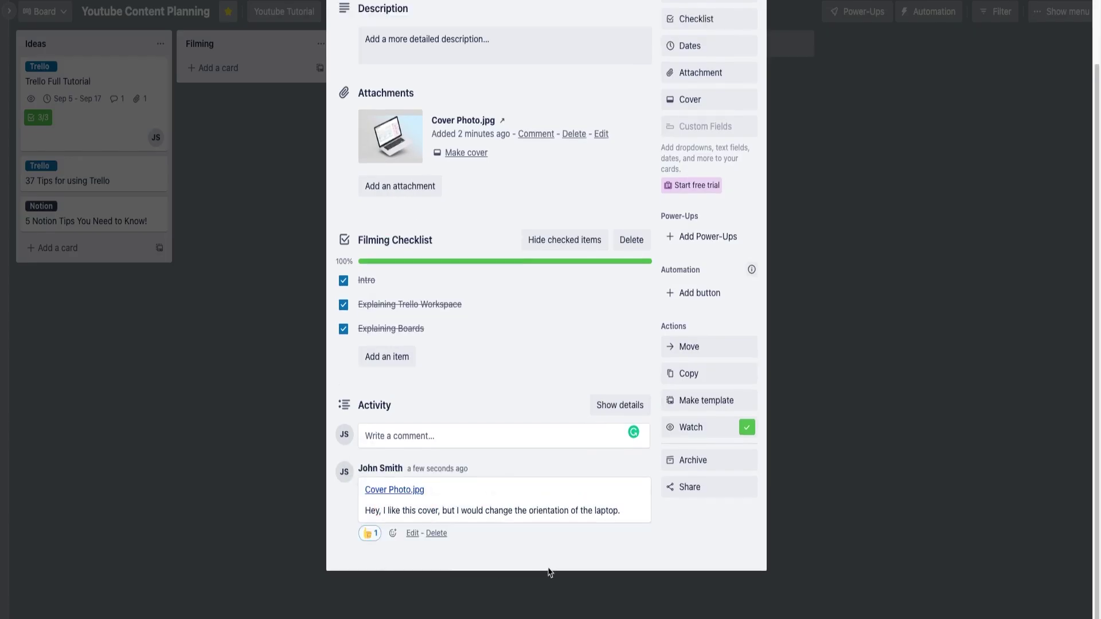
Step: Delete the comment about the cover photo and begin a new comment on the card
drag(501, 470, 408, 468)
click(547, 477)
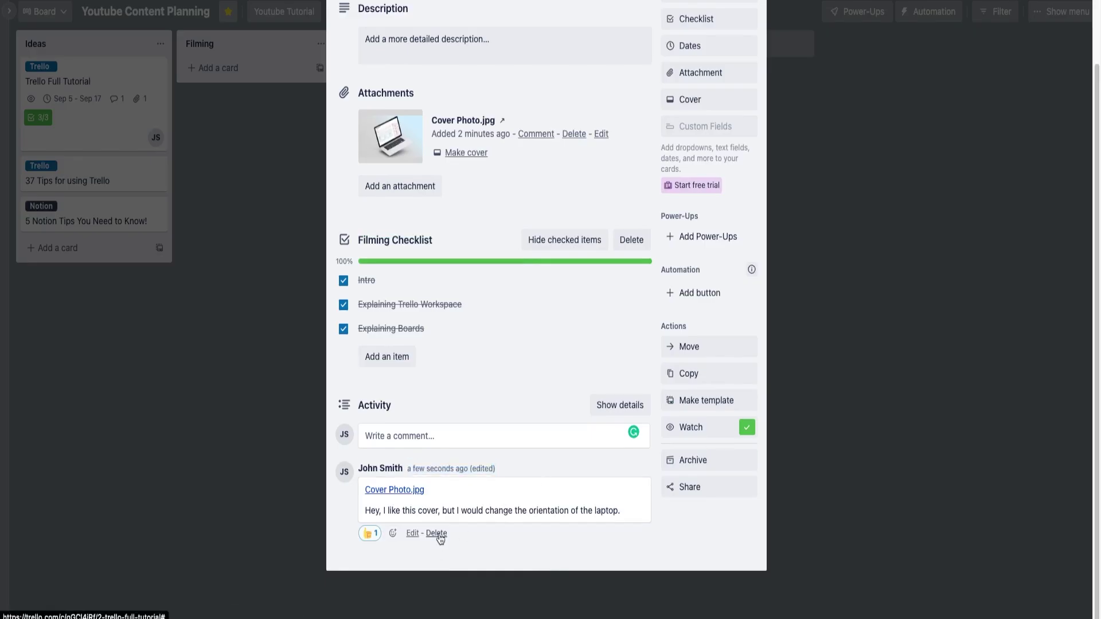
click(437, 534)
click(464, 503)
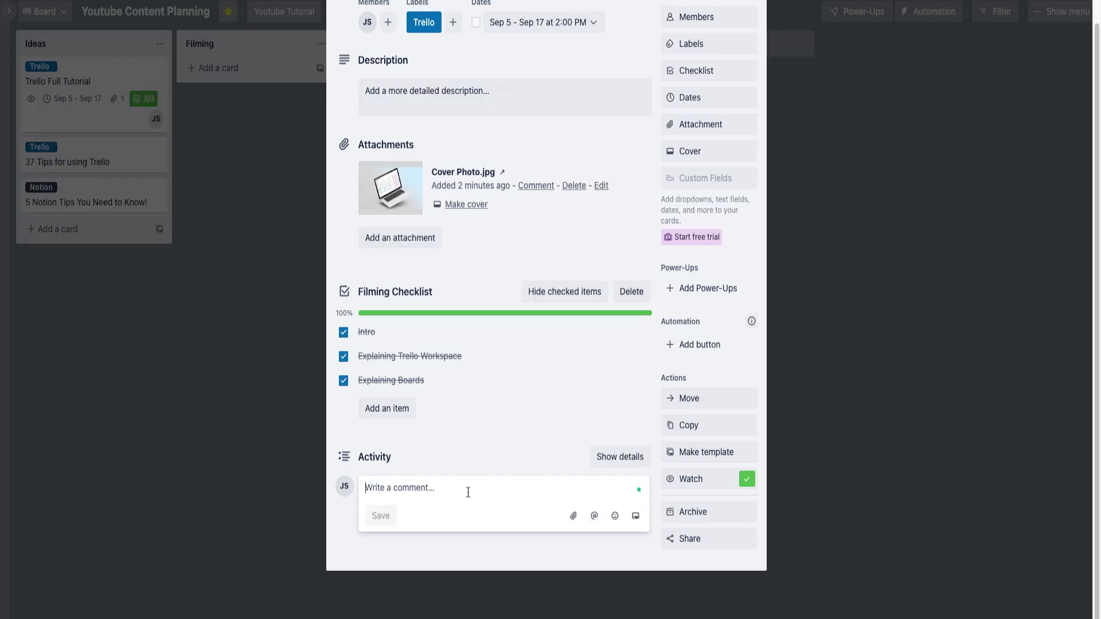
Step: Post a comment that mentions the board member, followed by "Hello check out this card progress!~"
text(@jon)
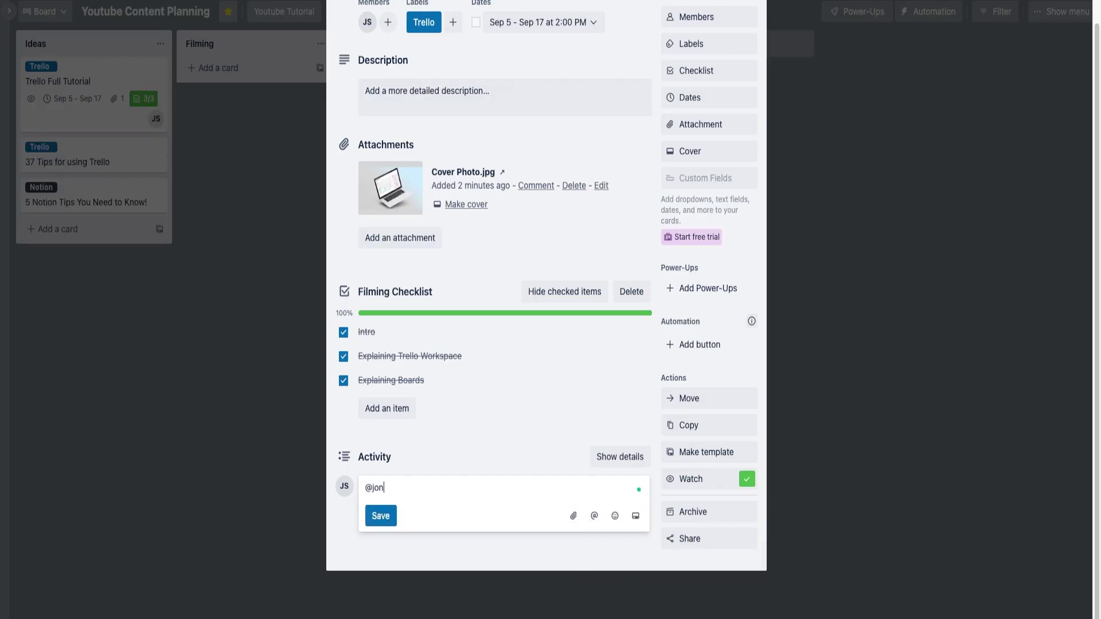
key(BackSpace)
text(h)
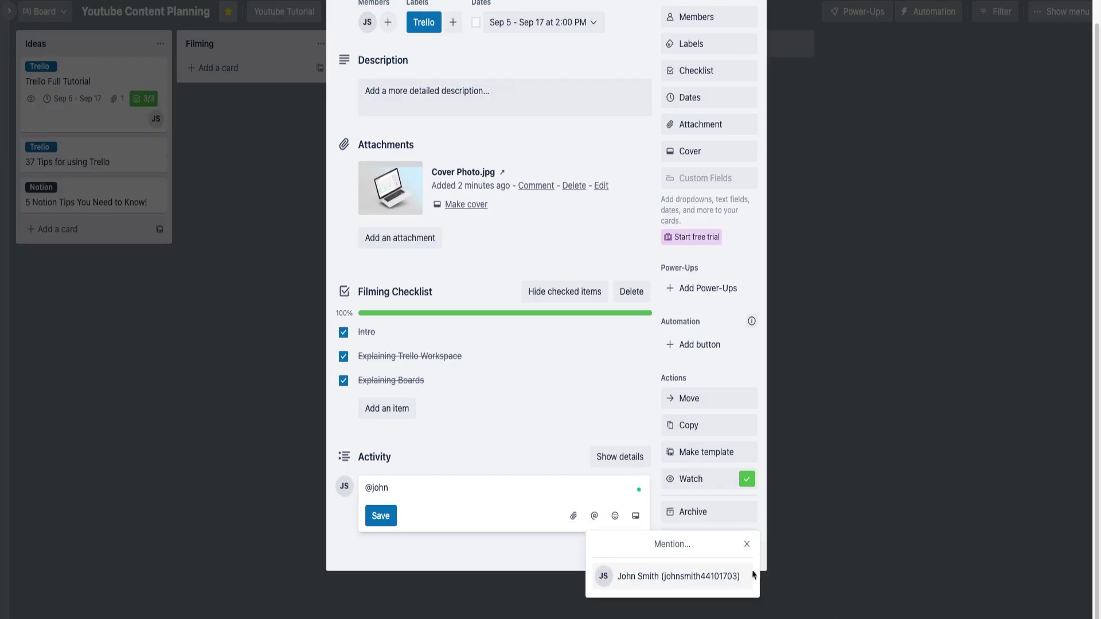
click(701, 575)
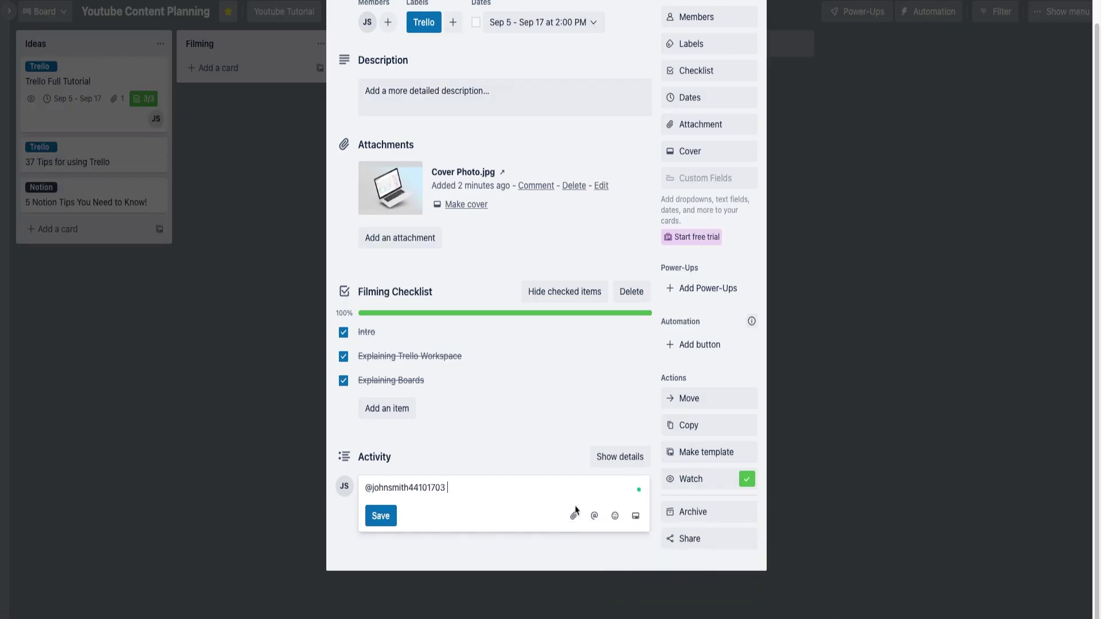
text(Hello check out this card progres)
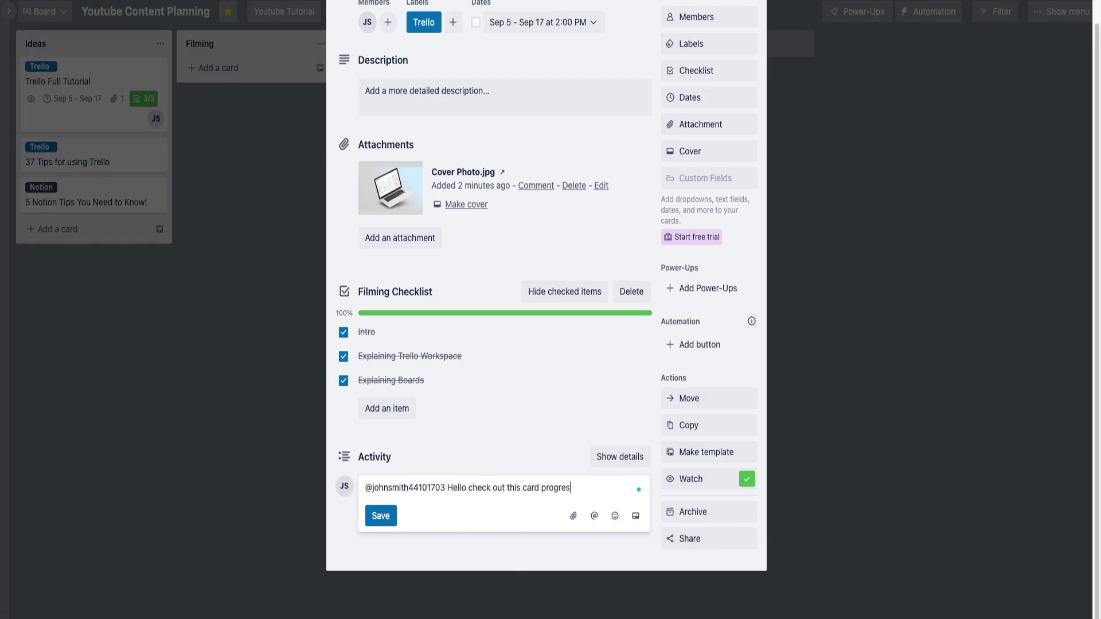
text(!~)
click(380, 516)
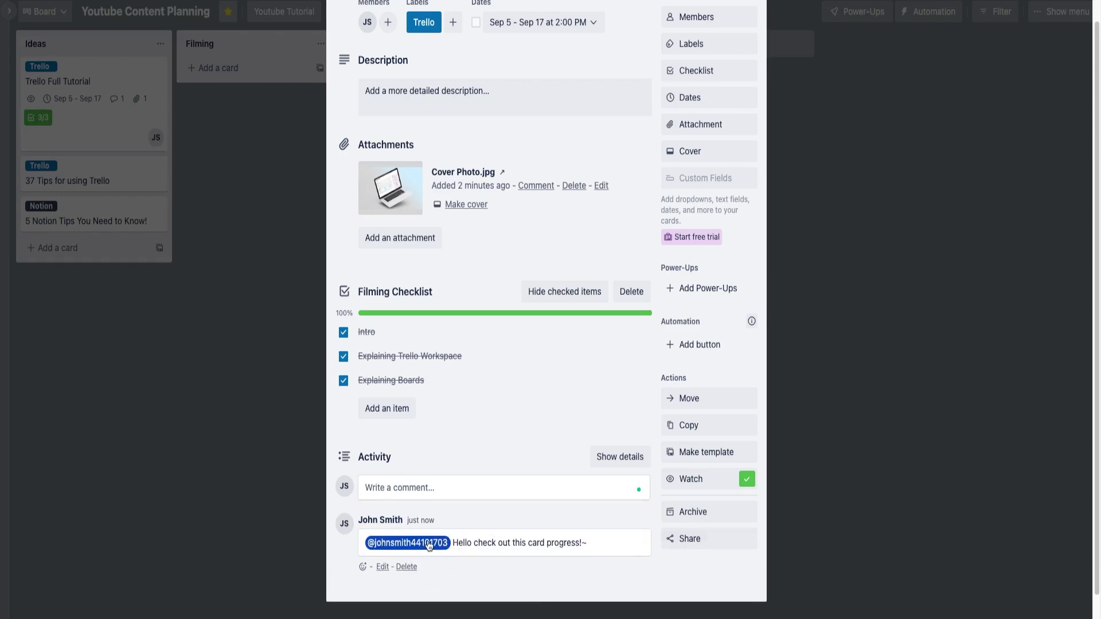
Step: Move the Trello Full Tutorial card to the Filming list and close the card
scroll(460, 221, up, 1)
scroll(596, 291, down, 2)
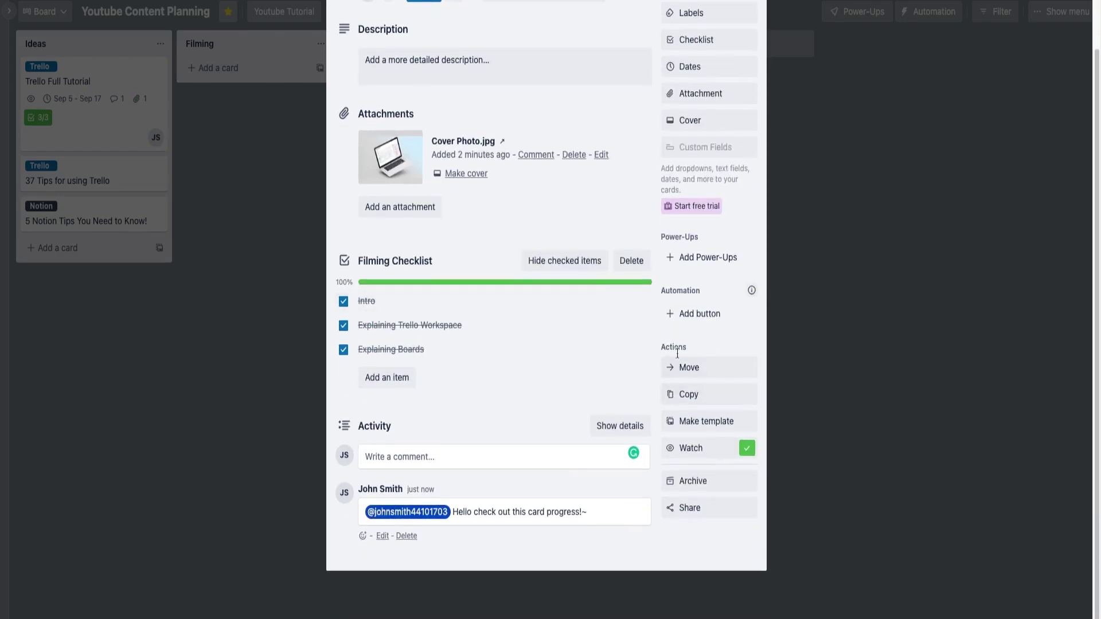
click(706, 367)
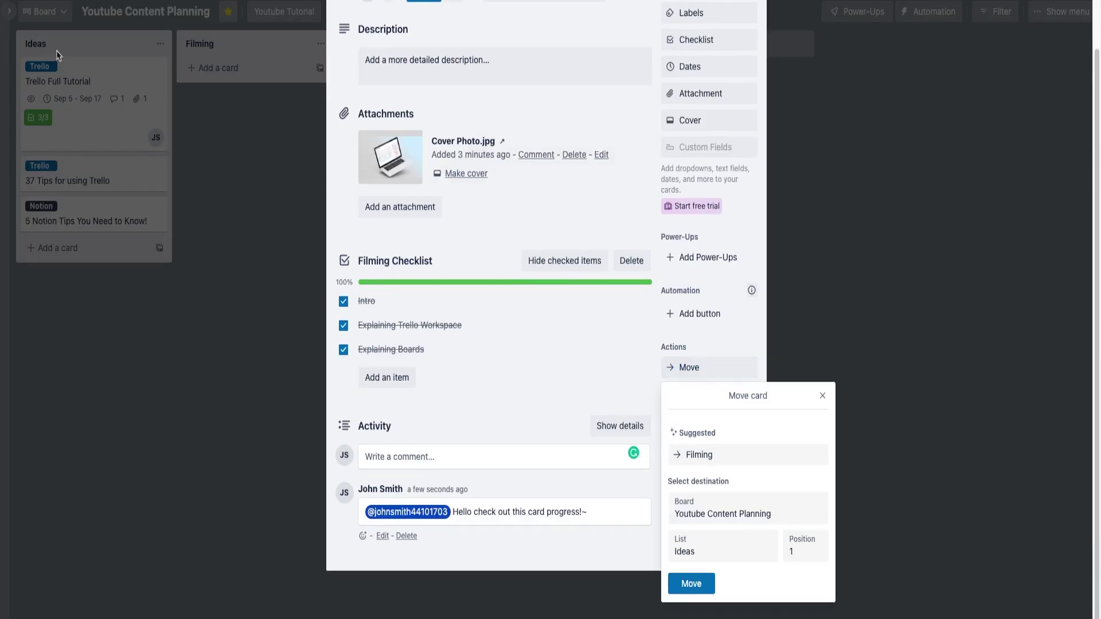
click(723, 461)
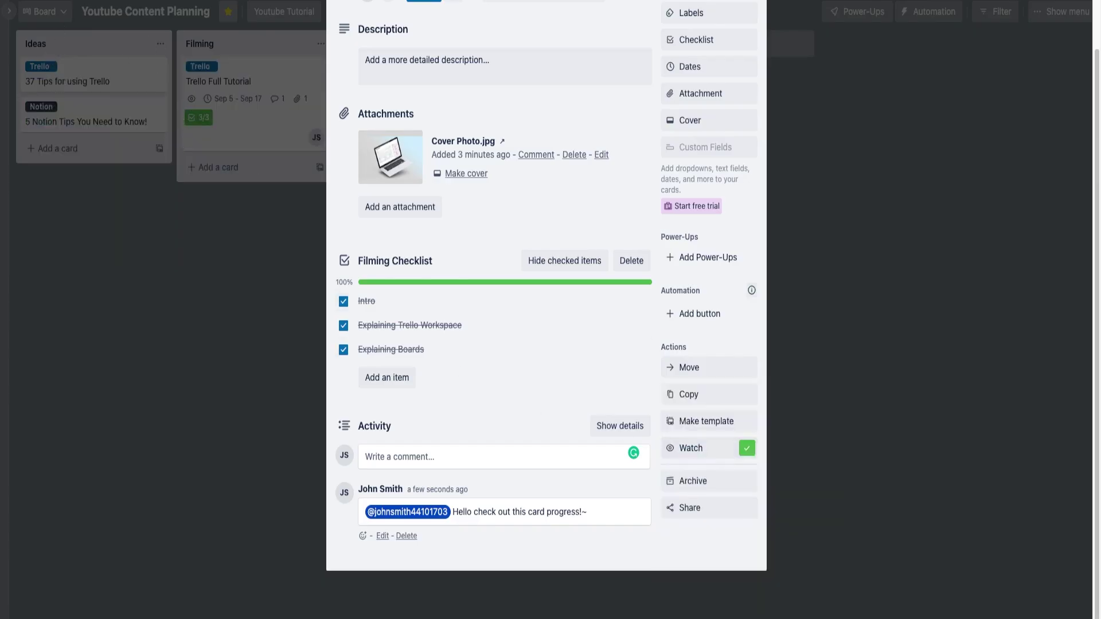
scroll(777, 6, up, 3)
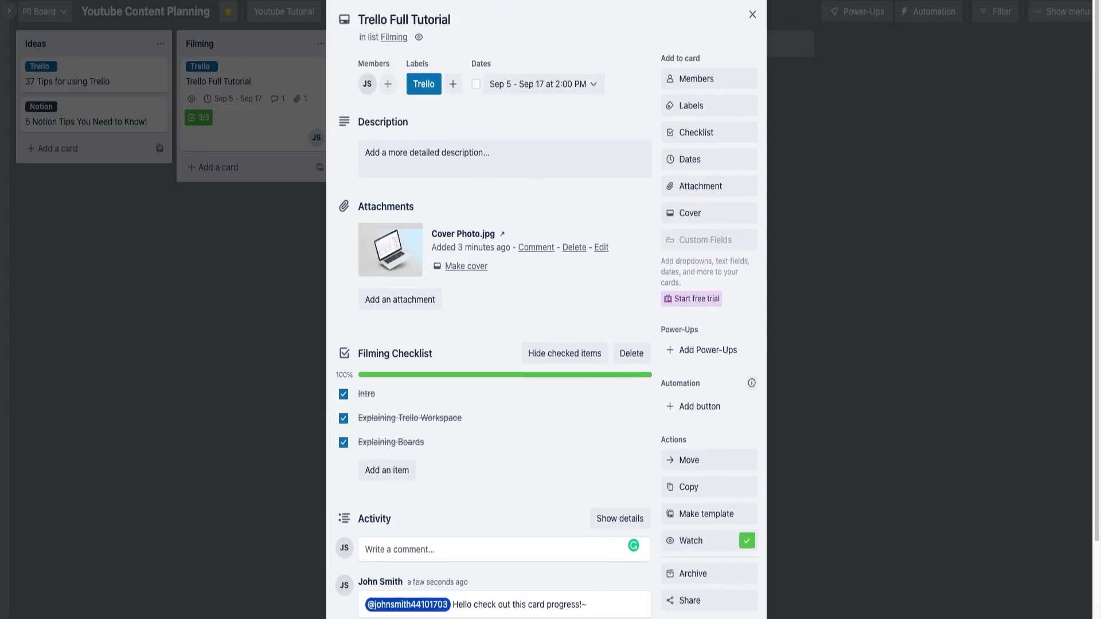
click(756, 13)
mouse_move(213, 82)
mouse_down()
mouse_move(101, 79)
mouse_move(162, 90)
mouse_move(213, 80)
mouse_move(124, 69)
mouse_move(115, 94)
mouse_move(233, 87)
mouse_up()
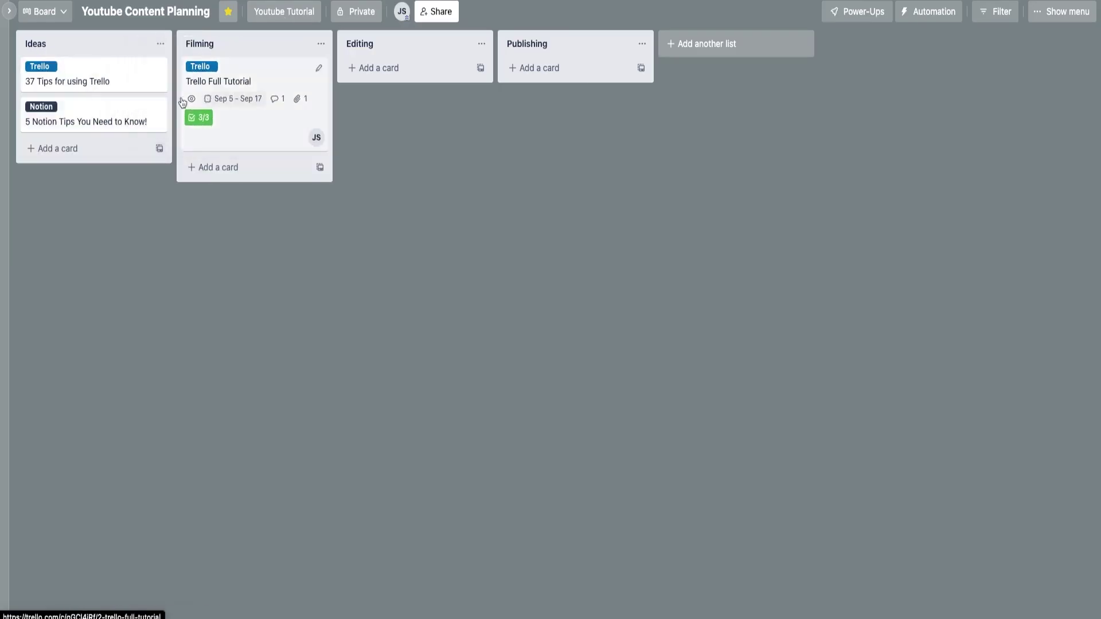
Step: Set up a copy of the Trello Full Tutorial card titled "Trello Full Tutorial Version 2", without keeping its labels and members
click(275, 86)
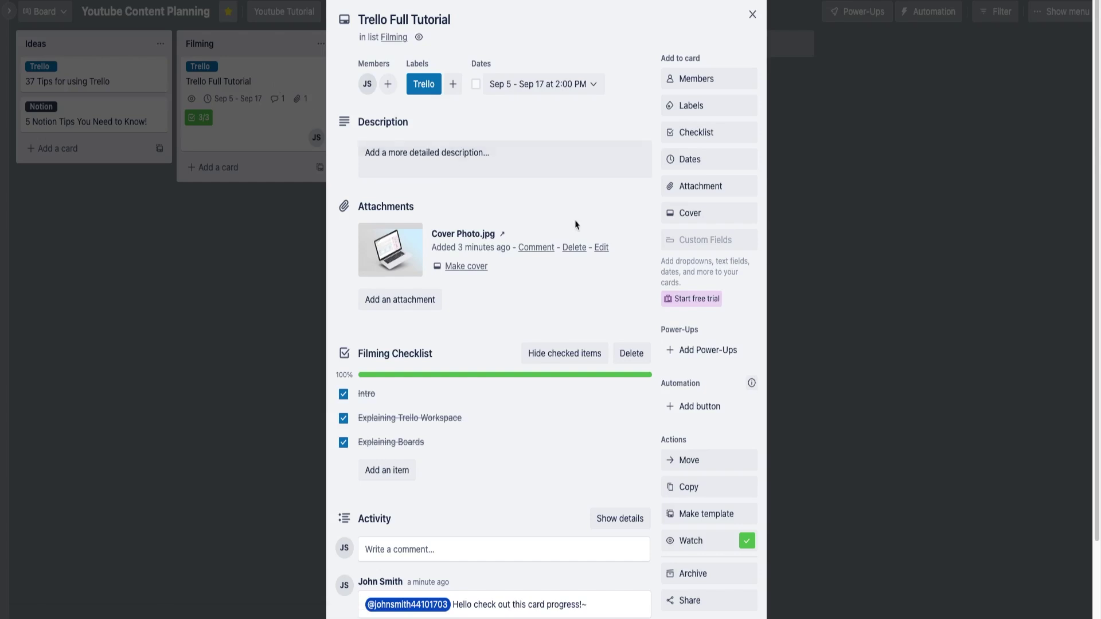
scroll(708, 312, down, 2)
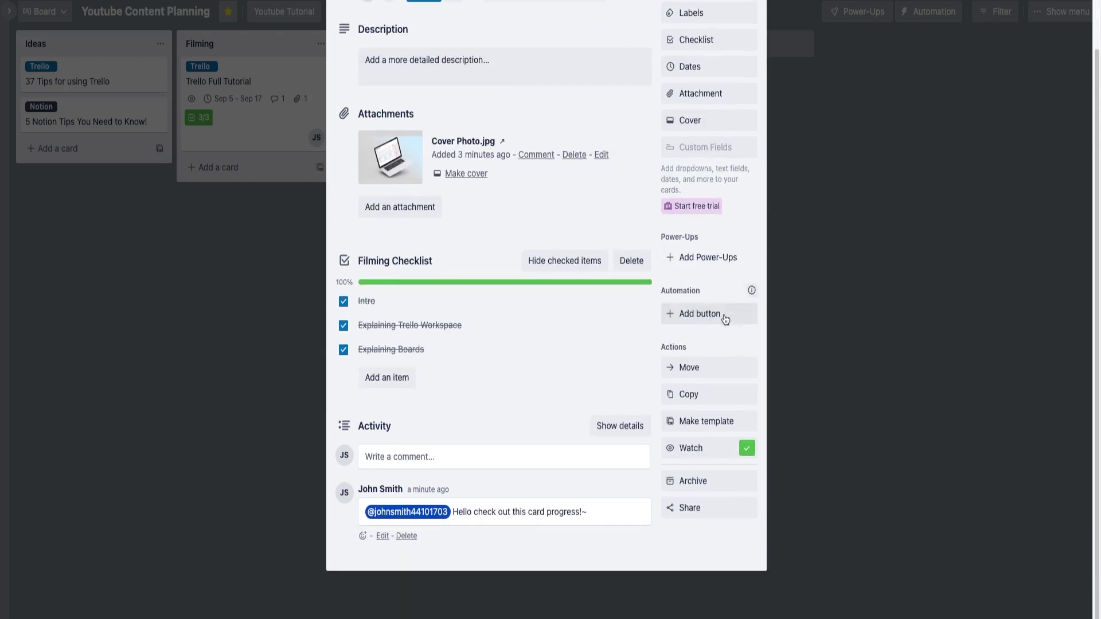
click(706, 402)
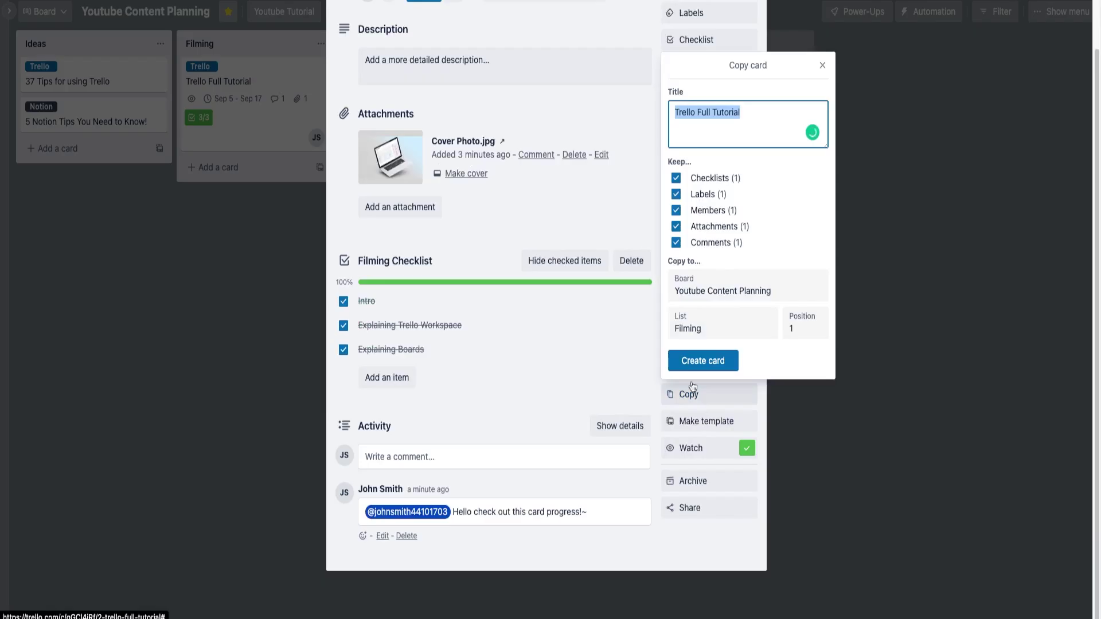
click(676, 195)
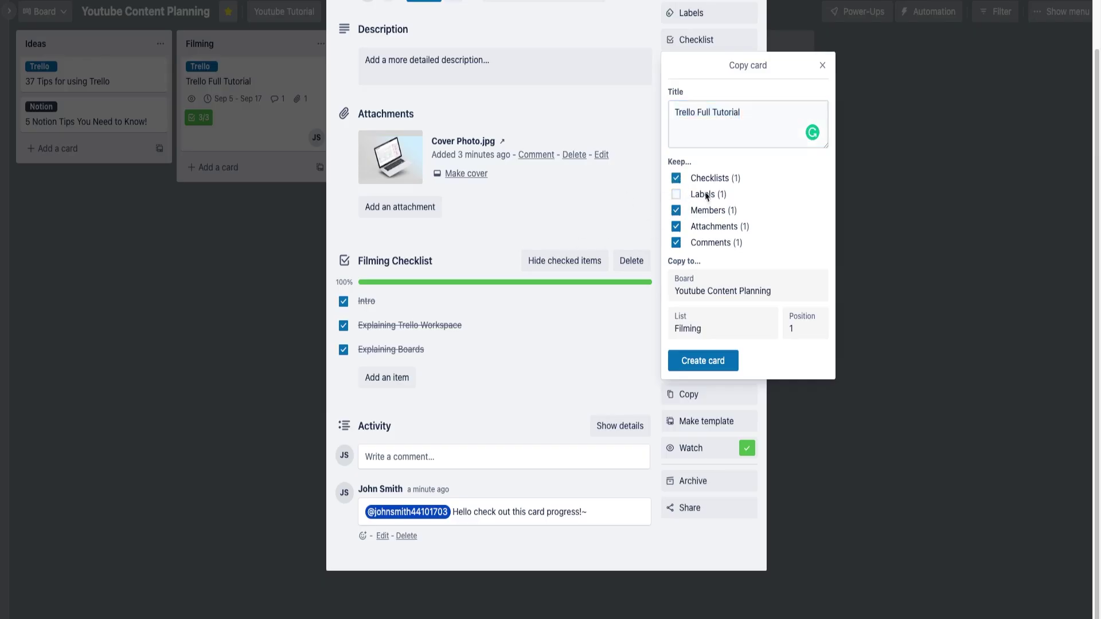
click(676, 211)
click(762, 112)
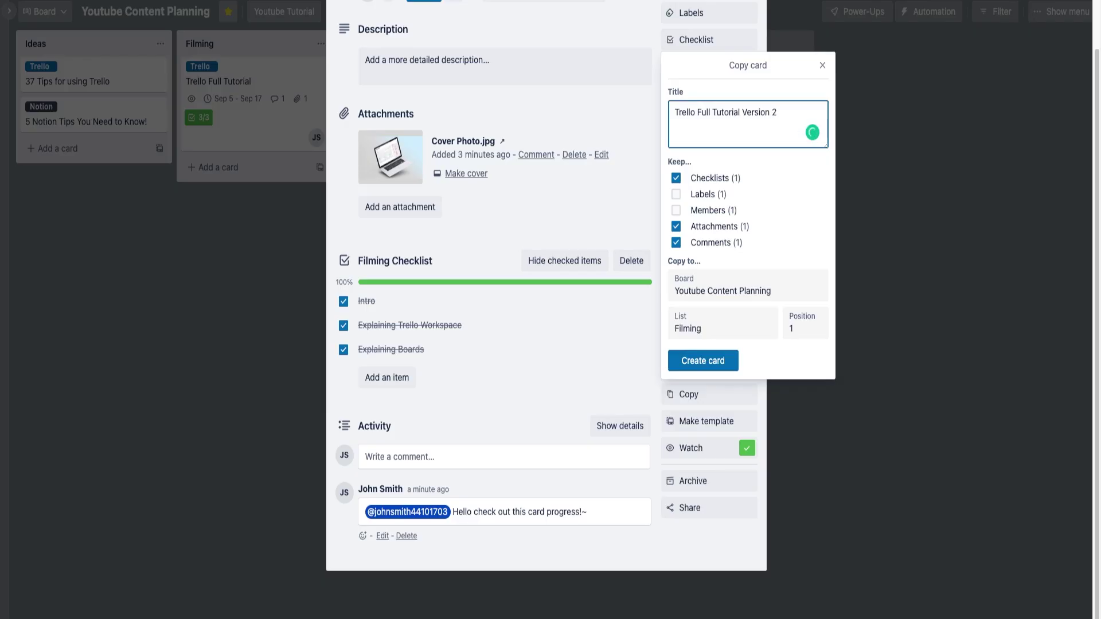
Step: Create the card copy in the Ideas list at position 1 and return to the board
click(718, 329)
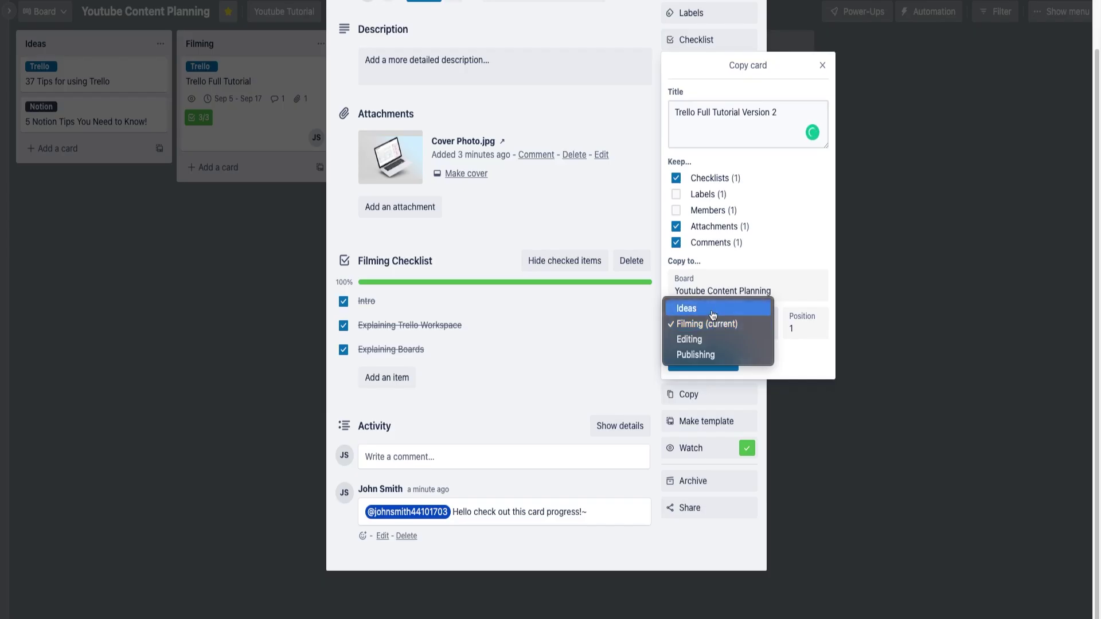
click(713, 315)
click(802, 324)
click(796, 312)
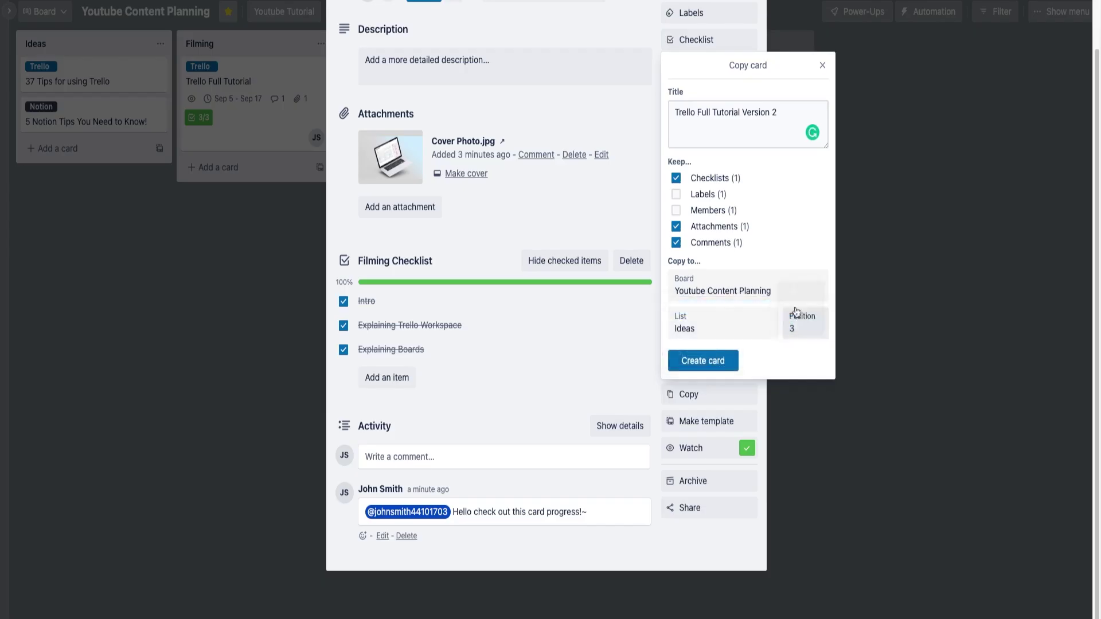
click(797, 311)
click(797, 292)
click(705, 362)
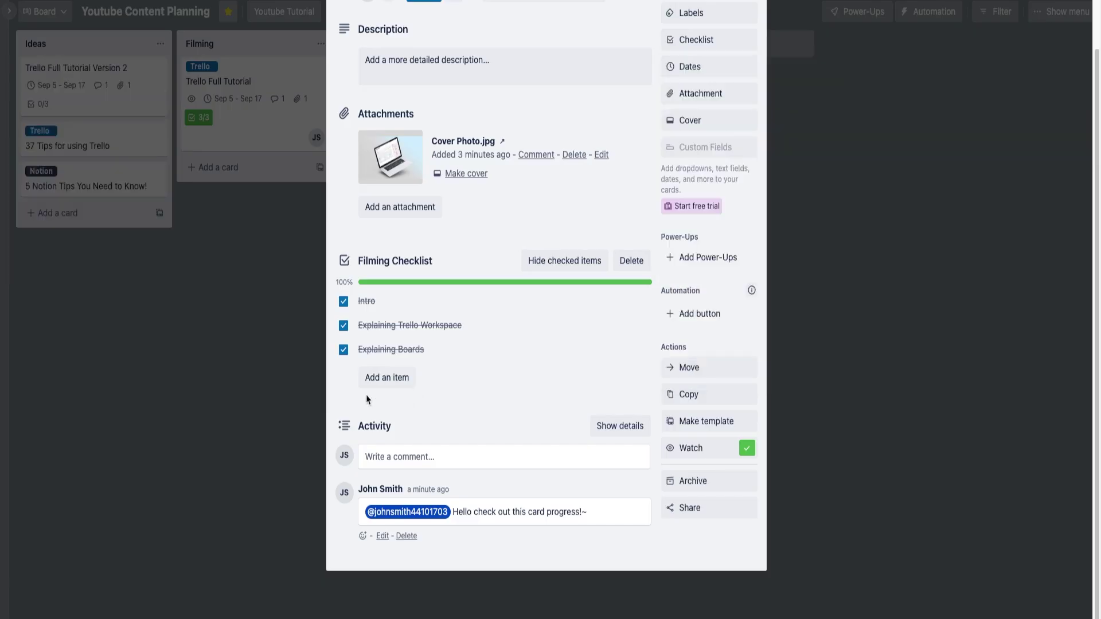
click(147, 290)
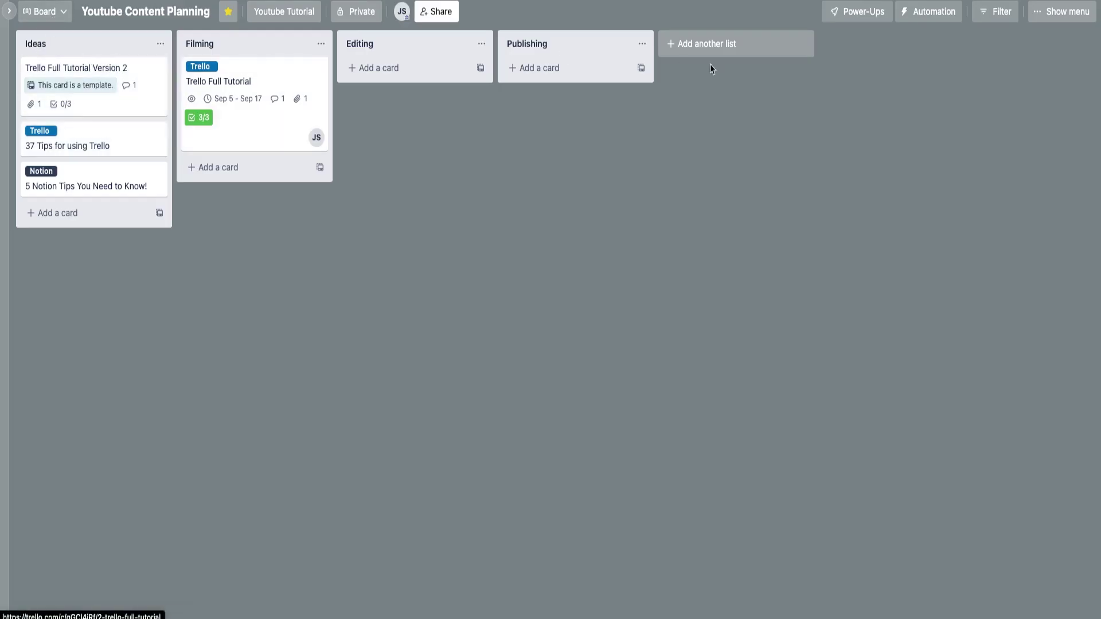
Step: Add a new list titled "Templates ✨" to the board
click(743, 47)
text(Tem)
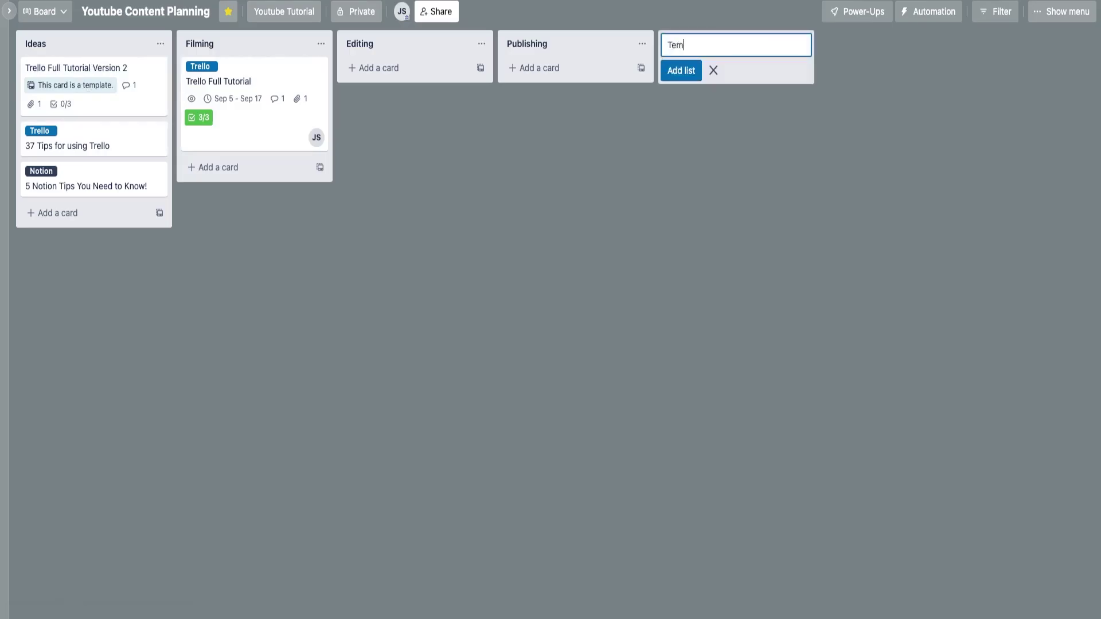
right_click(751, 51)
click(761, 56)
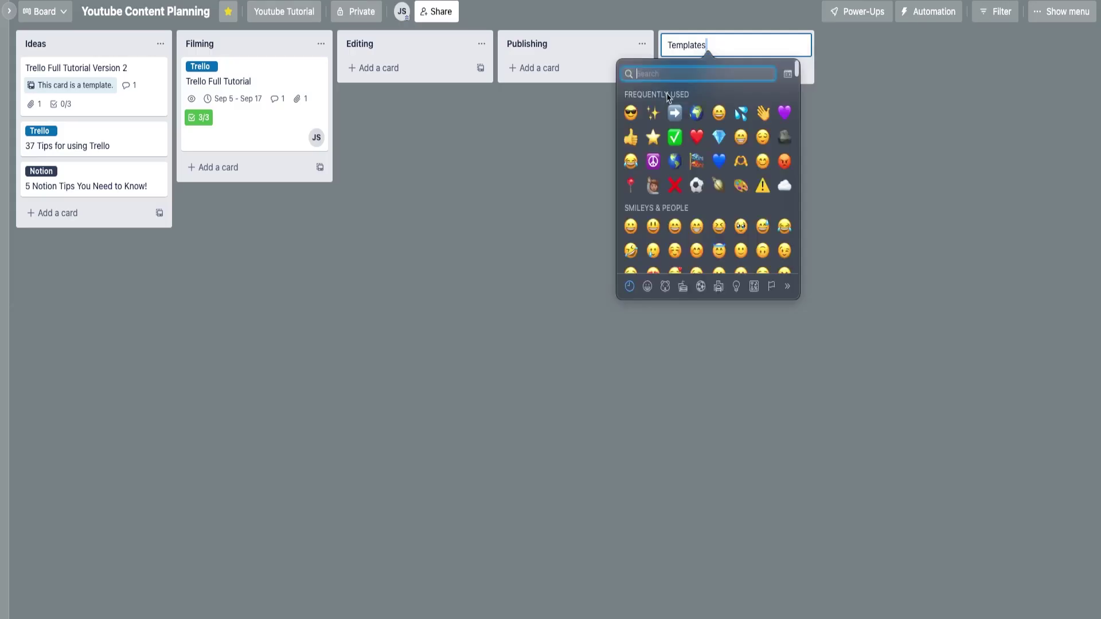
click(652, 113)
key(Return)
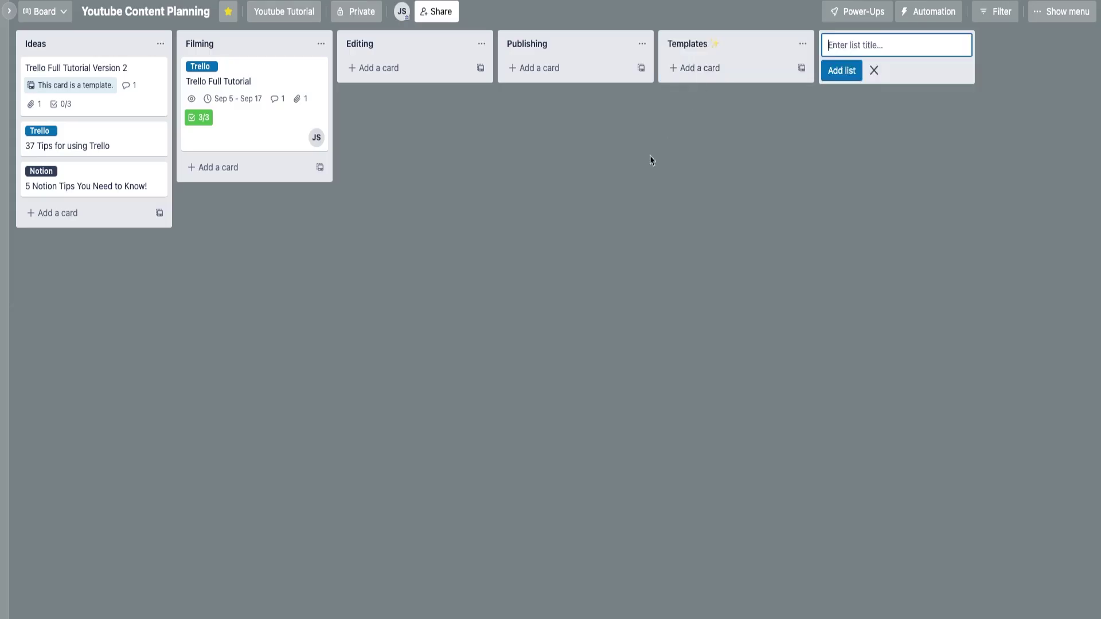
Step: Place the Trello Full Tutorial card and, below it, the Trello Video Template card in the Templates ✨ list
drag(81, 68, 734, 86)
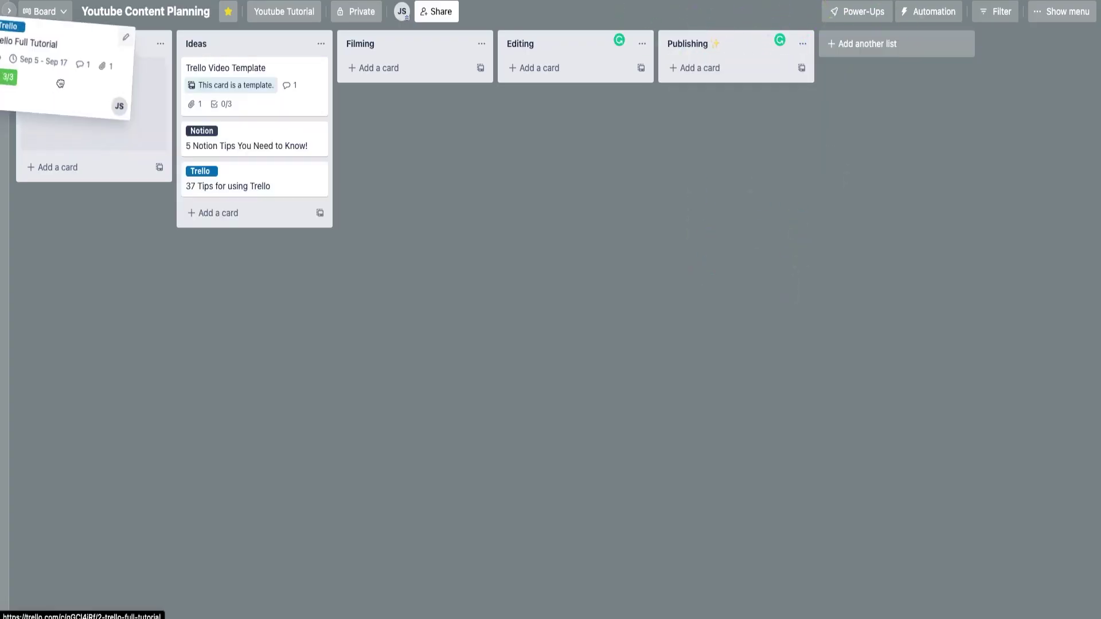
drag(111, 49, 143, 69)
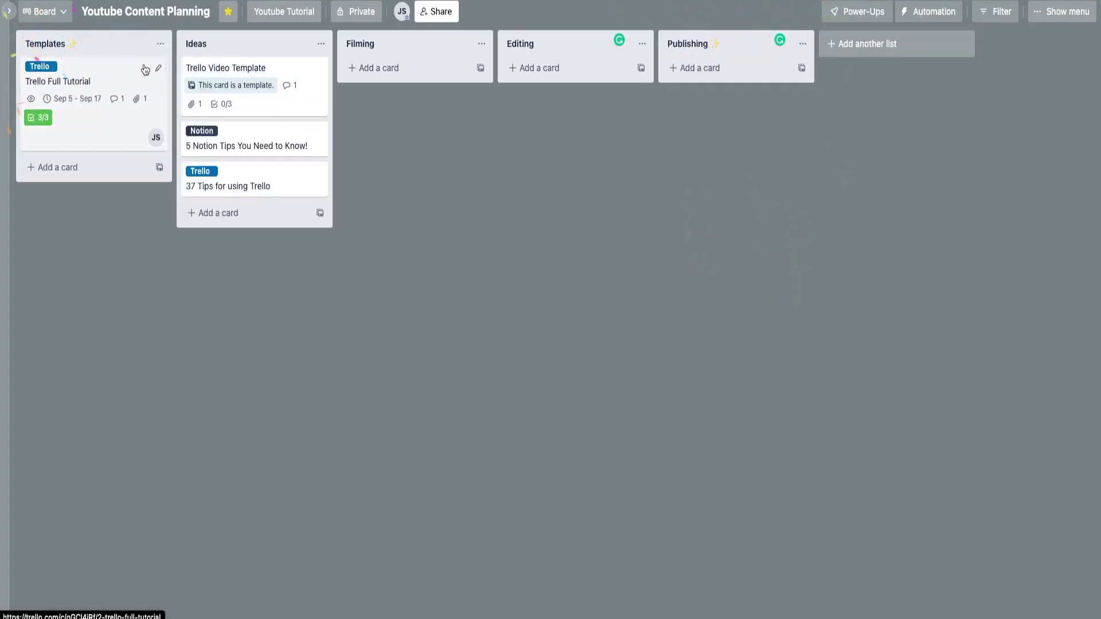
click(74, 43)
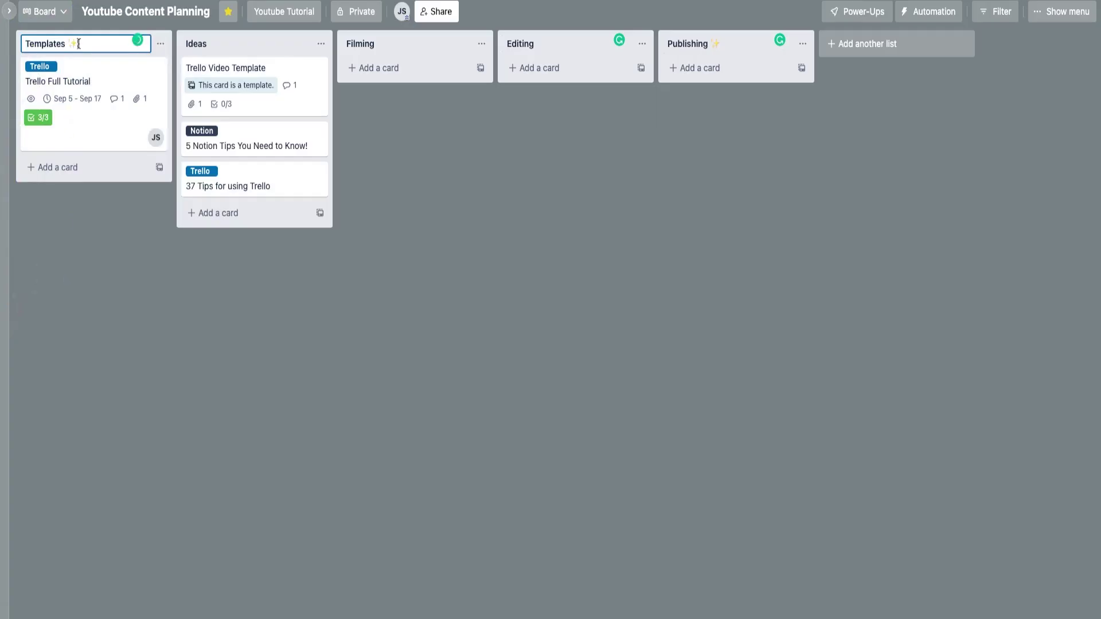
drag(229, 91, 36, 146)
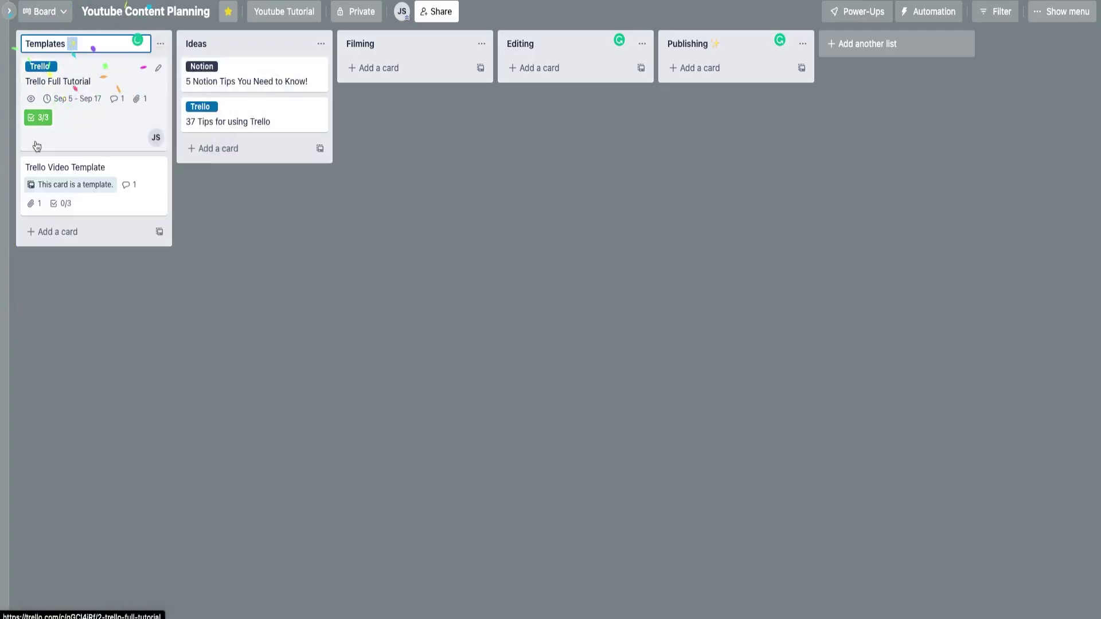
Step: Return the Trello Full Tutorial card to the Ideas list, keeping only the Trello Video Template card in the Templates ✨ list
drag(102, 205, 252, 122)
drag(99, 129, 299, 129)
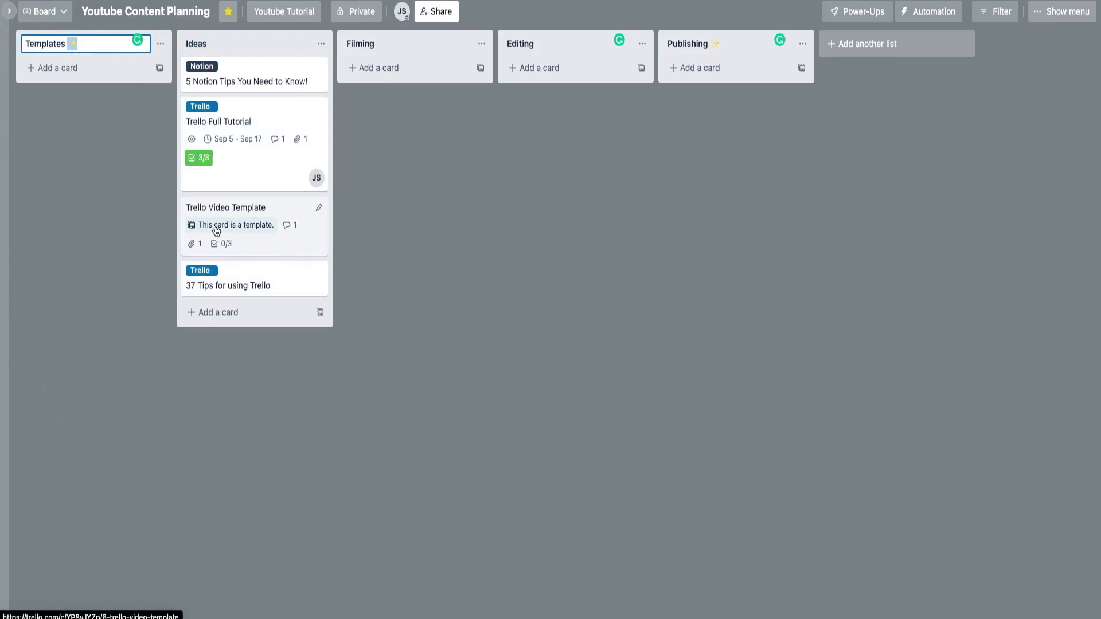
drag(252, 230, 80, 242)
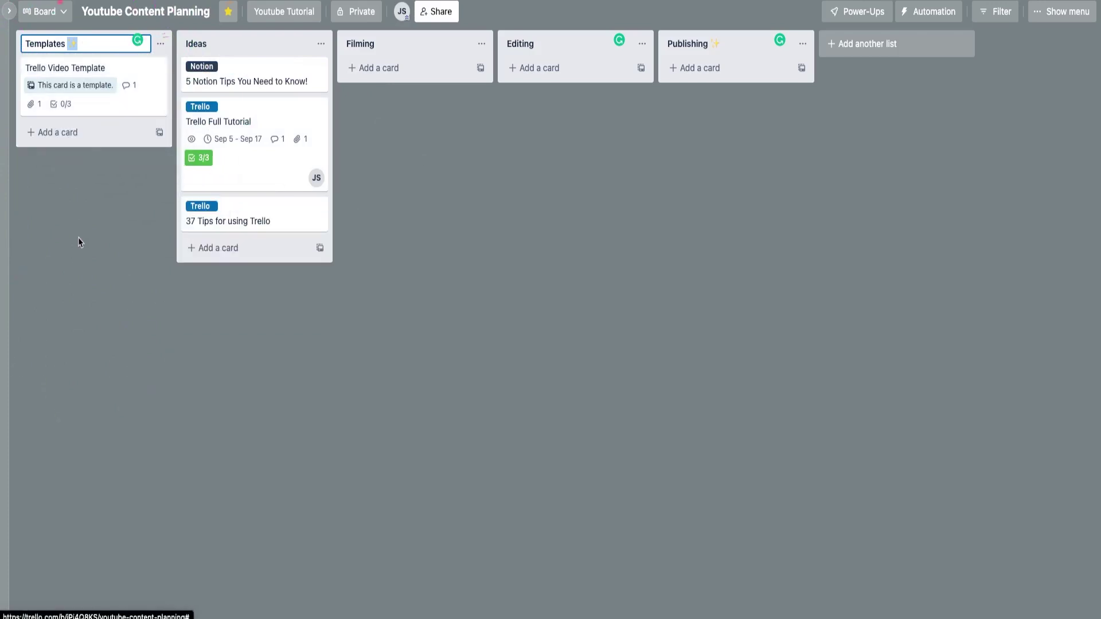
click(80, 242)
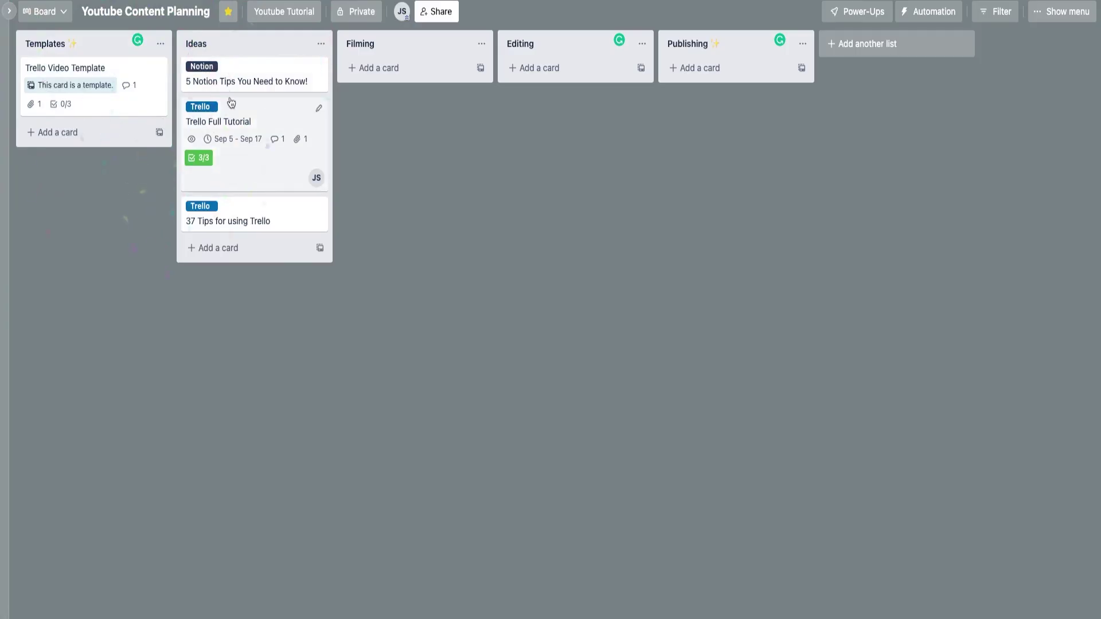
Step: Move the Trello Full Tutorial card from the Ideas list to the Publishing ✨ list
click(718, 44)
click(609, 199)
drag(254, 134, 714, 92)
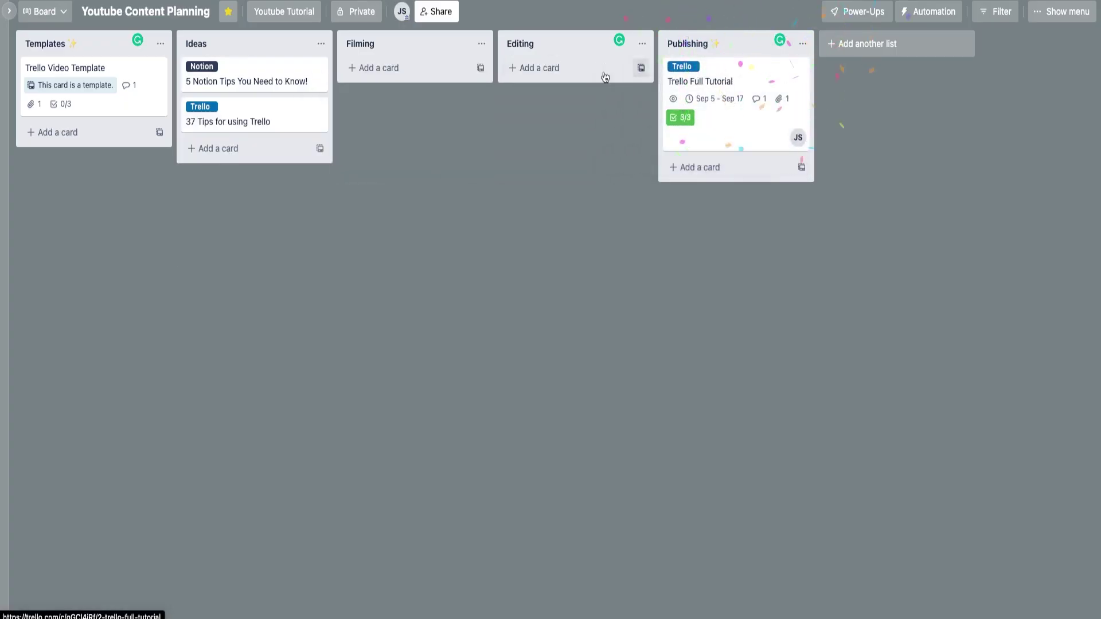
Step: Open the Trello Full Tutorial card, stop watching it and turn watching back on
click(742, 113)
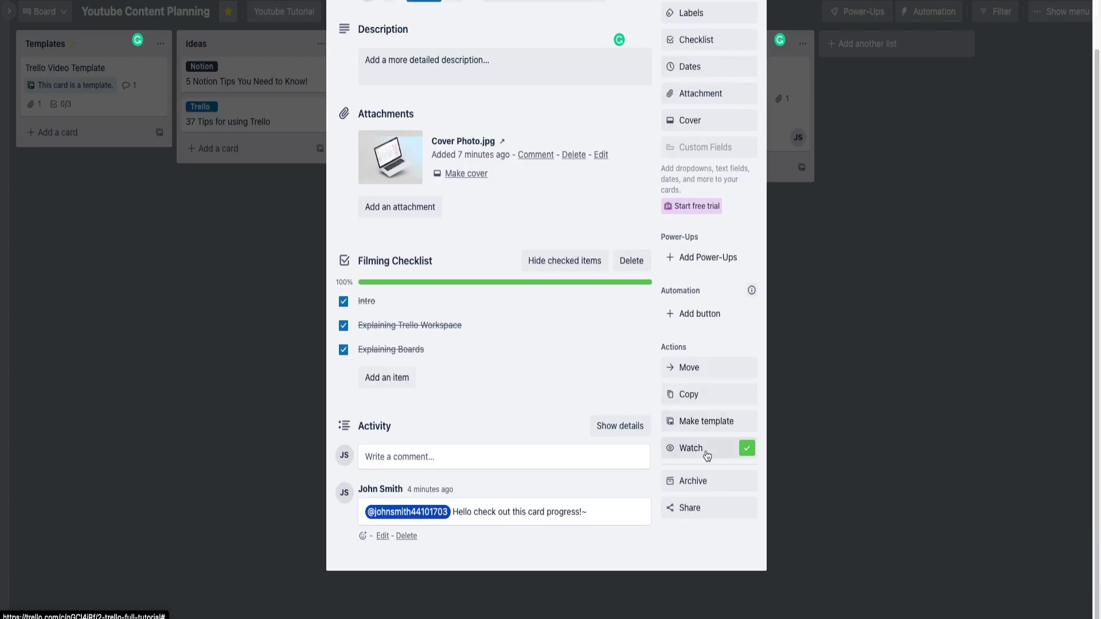
scroll(545, 388, up, 2)
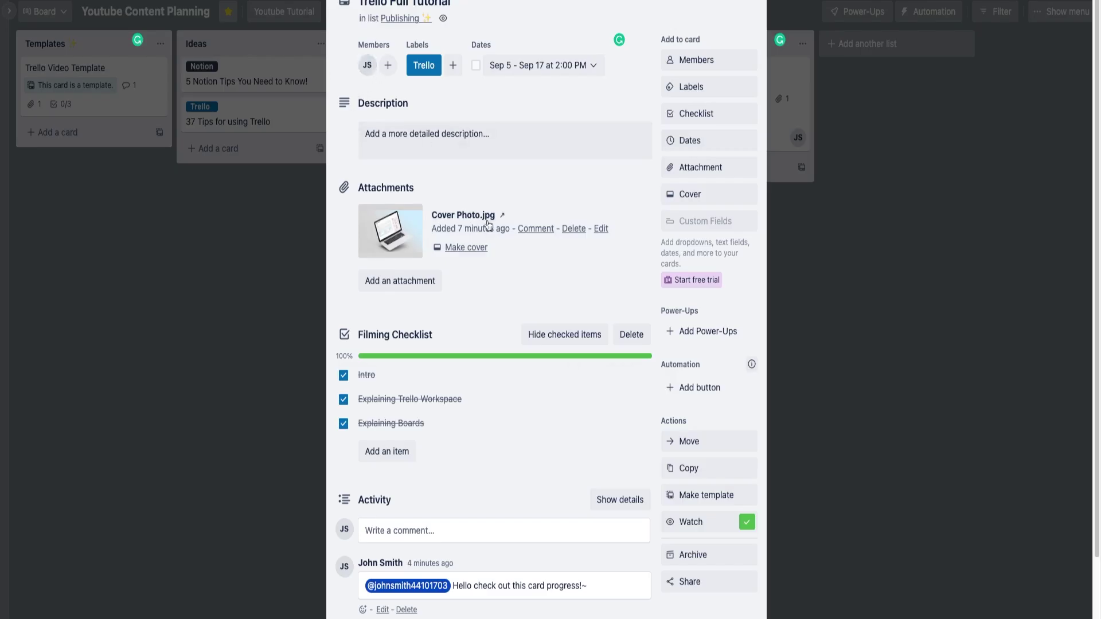
scroll(721, 413, down, 2)
click(747, 449)
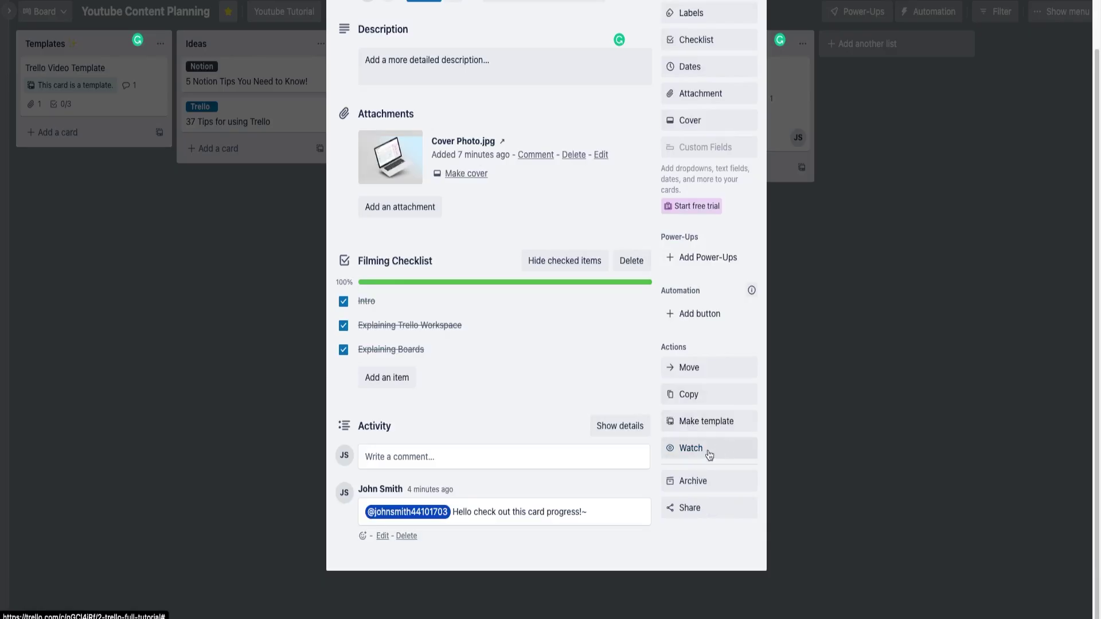
scroll(727, 477, up, 2)
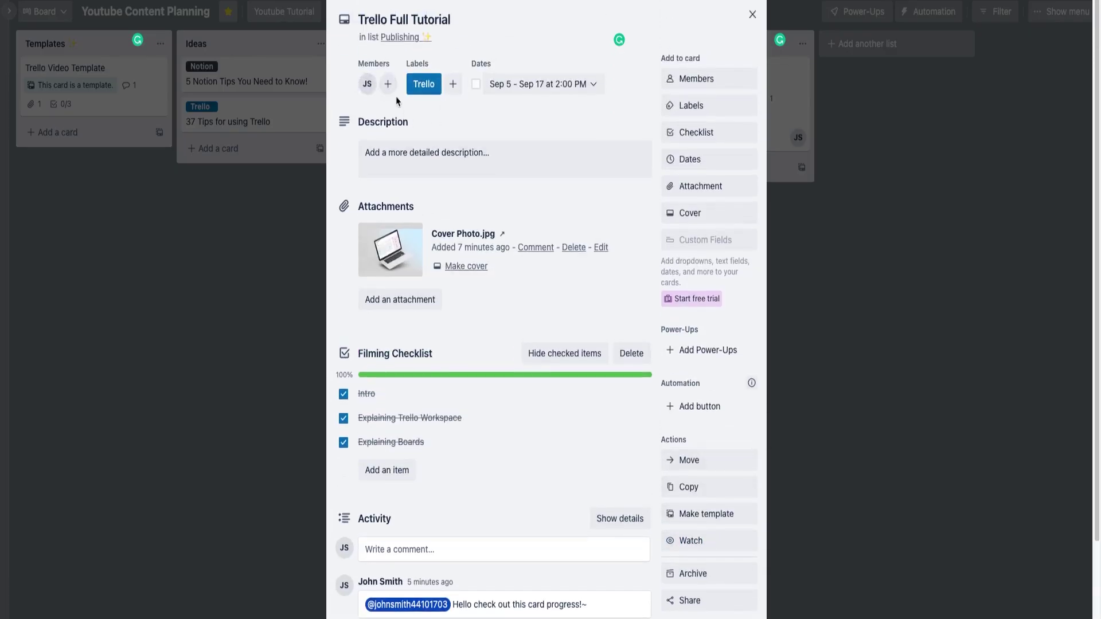
scroll(792, 439, down, 2)
click(736, 450)
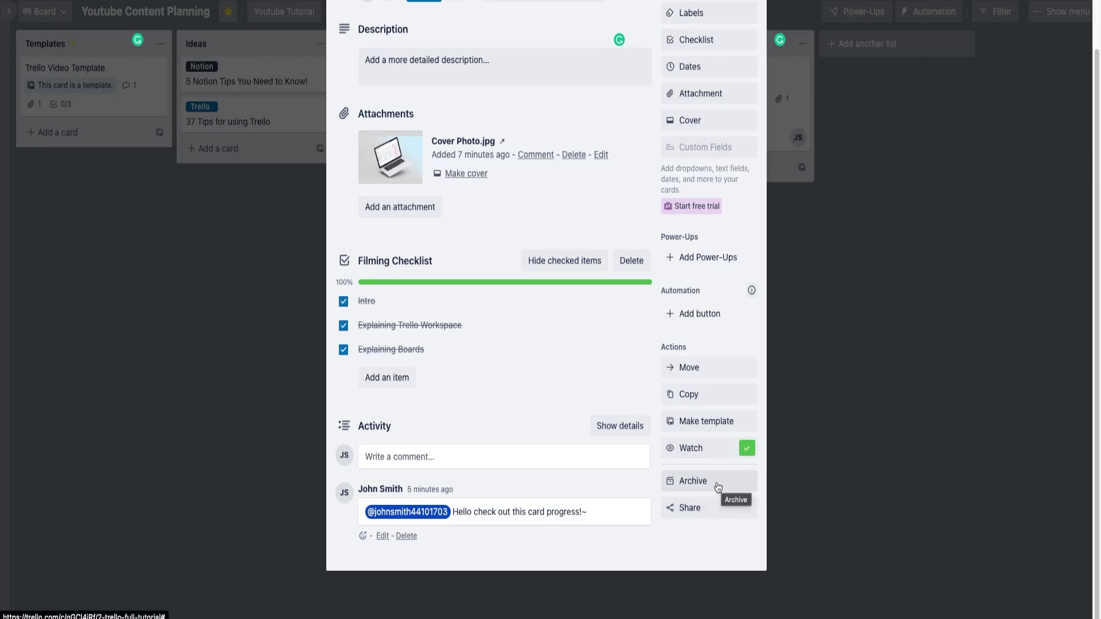
Step: View the Trello Full Tutorial card's sharing options and look over the actions on the 5 Notion Tips You Need to Know! card
click(708, 516)
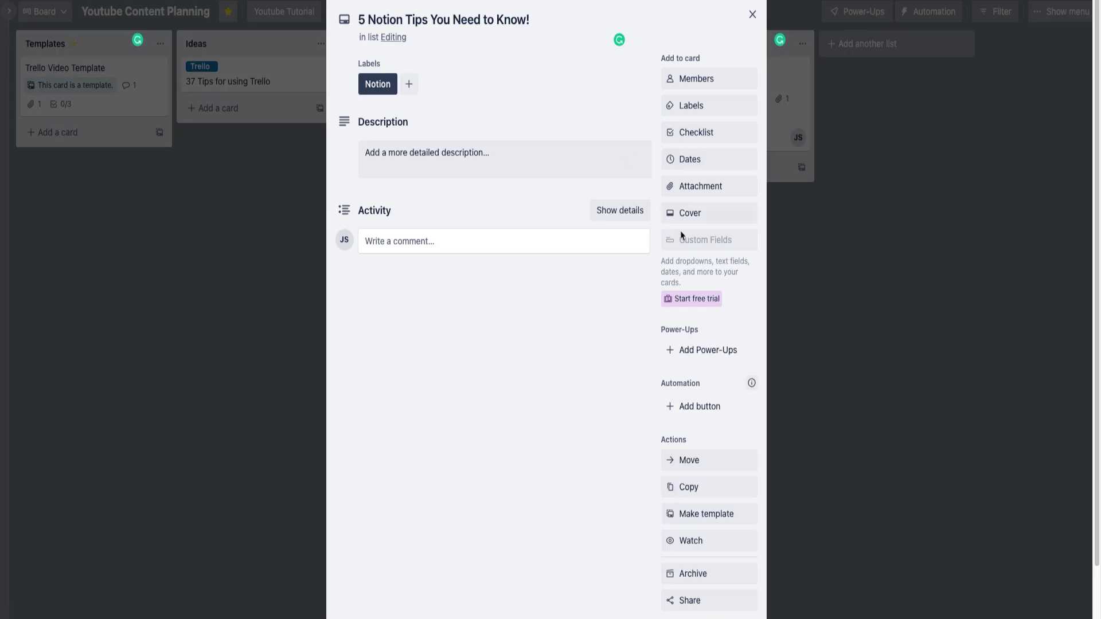
scroll(700, 265, down, 1)
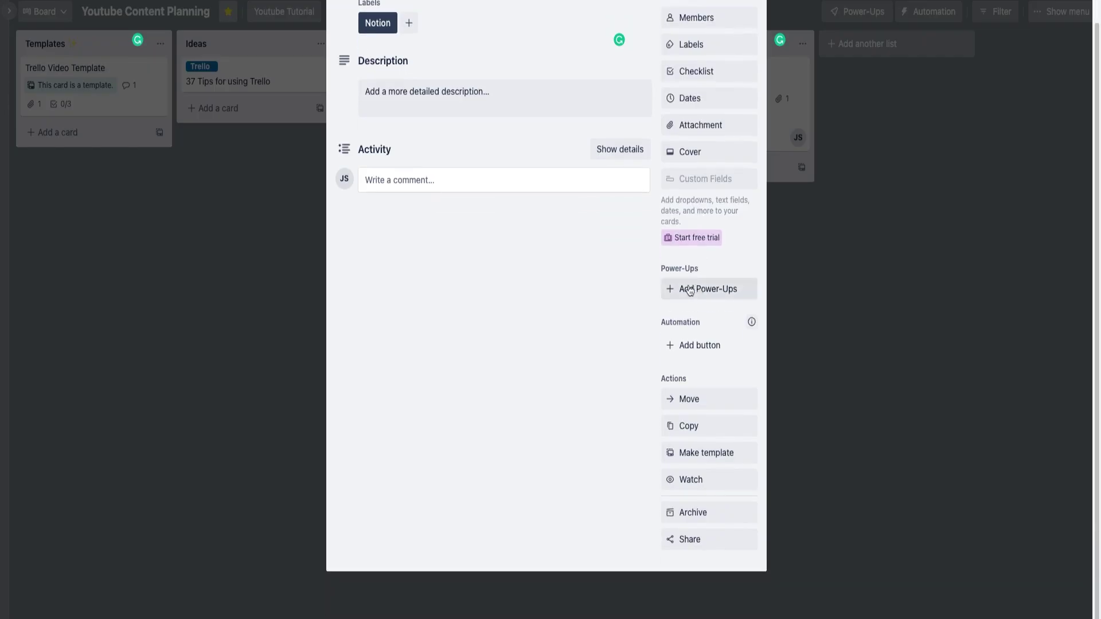
click(855, 234)
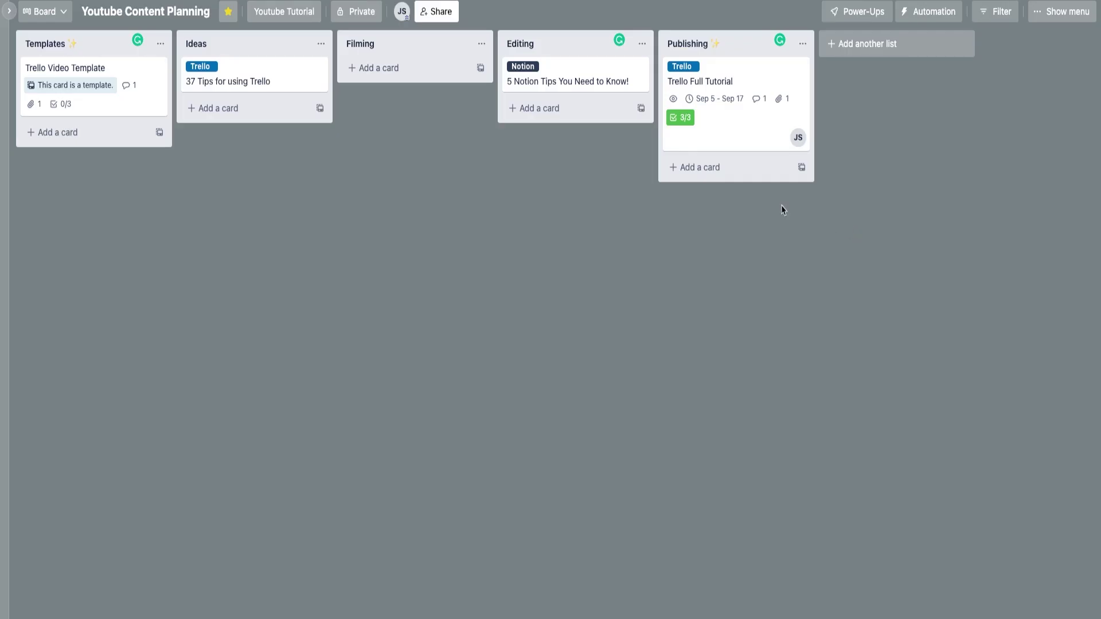
Step: Open the board's Power-Ups directory and show the Power-Ups made by Trello
click(856, 13)
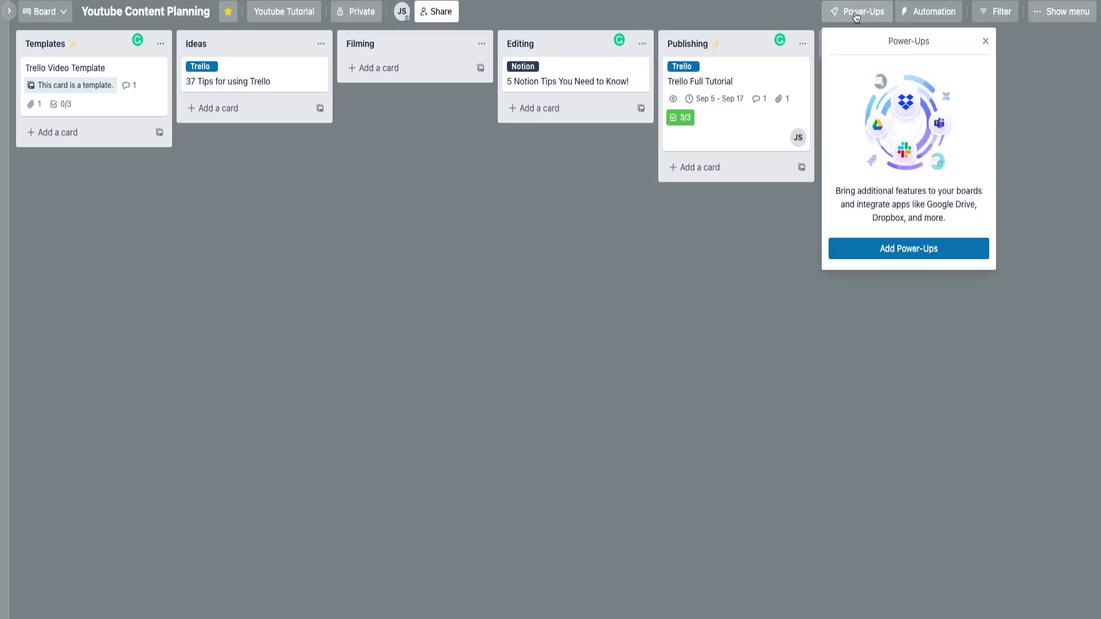
click(899, 250)
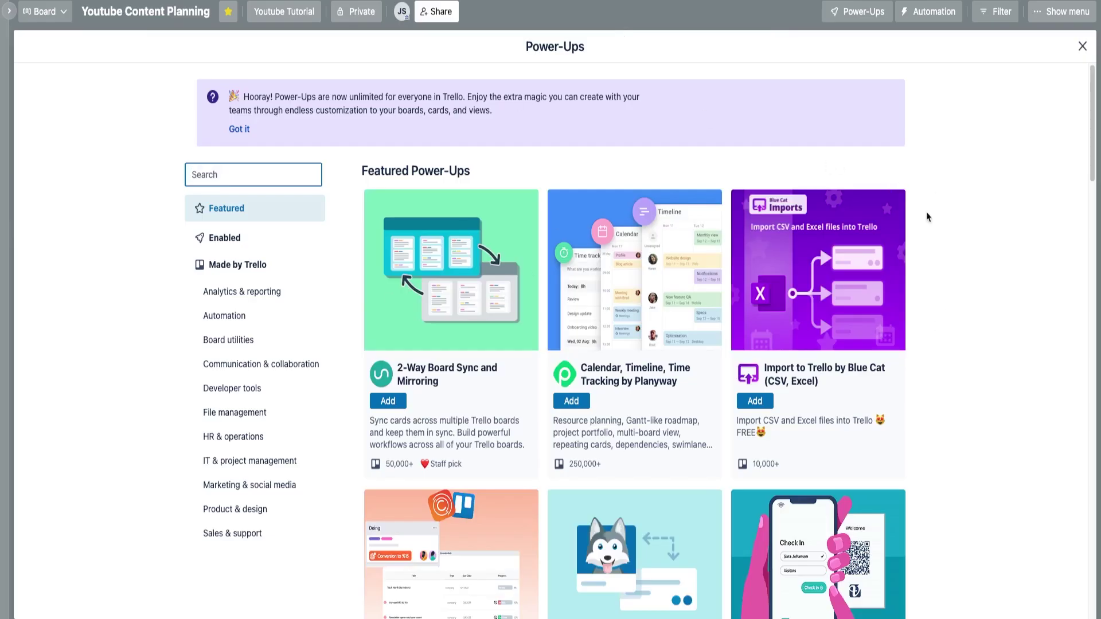
click(1024, 131)
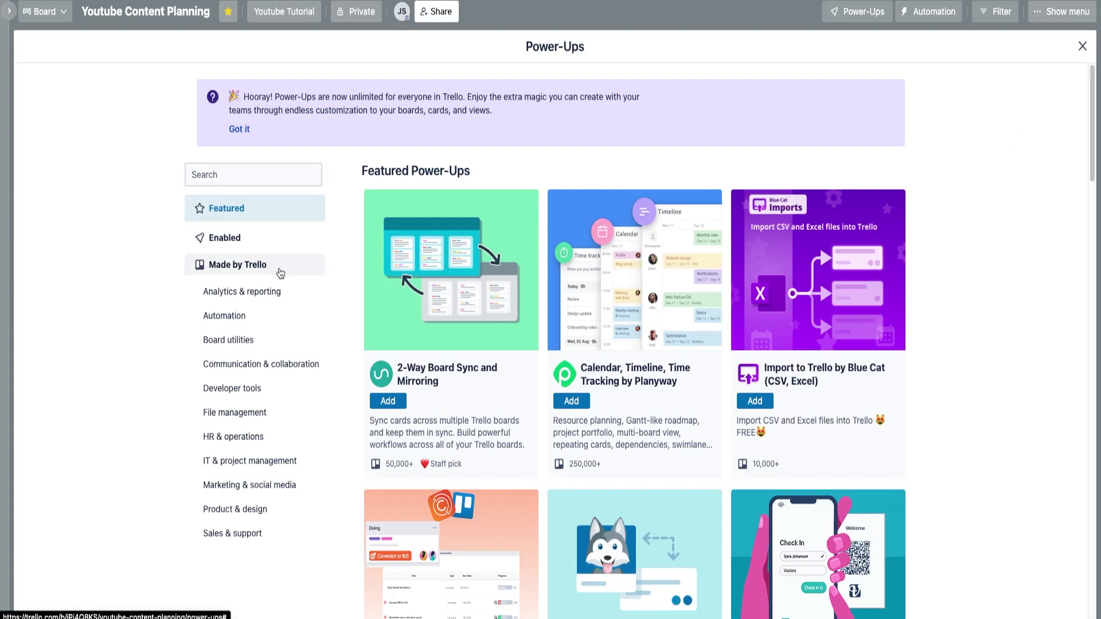
click(254, 269)
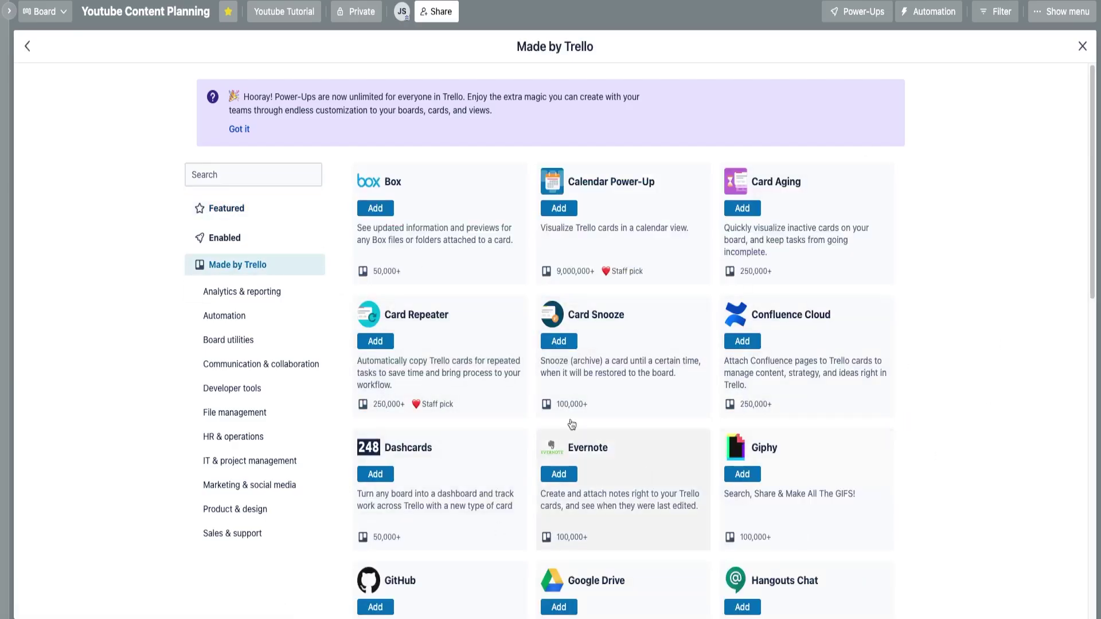
Step: Browse the Made by Trello Power-Ups and add the Voting Power-Up to the board
scroll(945, 311, down, 2)
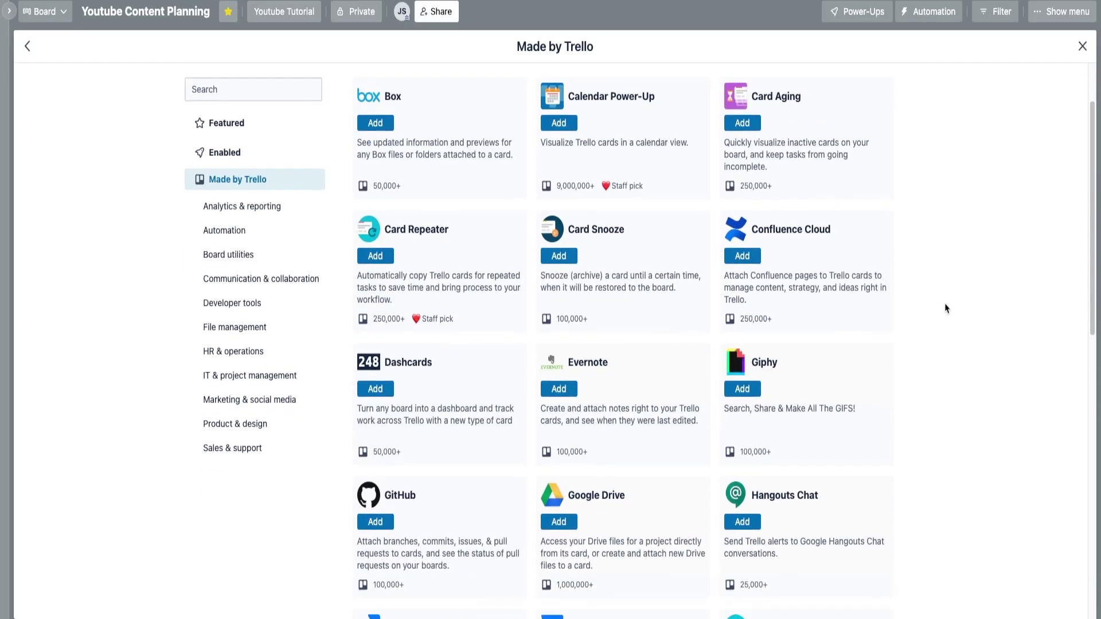
scroll(946, 258, up, 1)
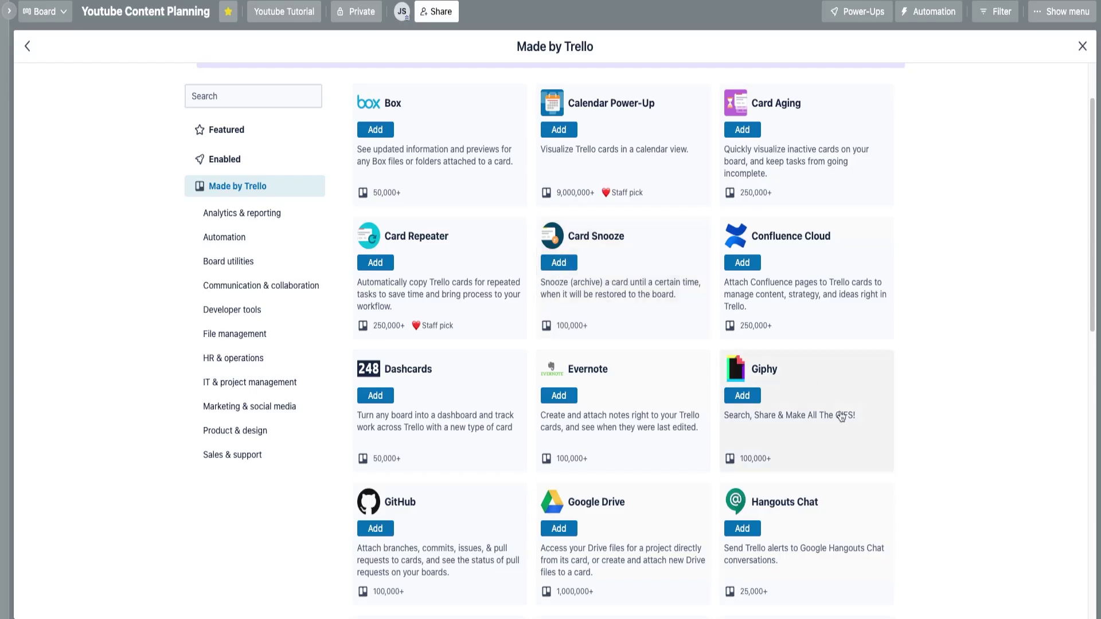
scroll(664, 423, down, 2)
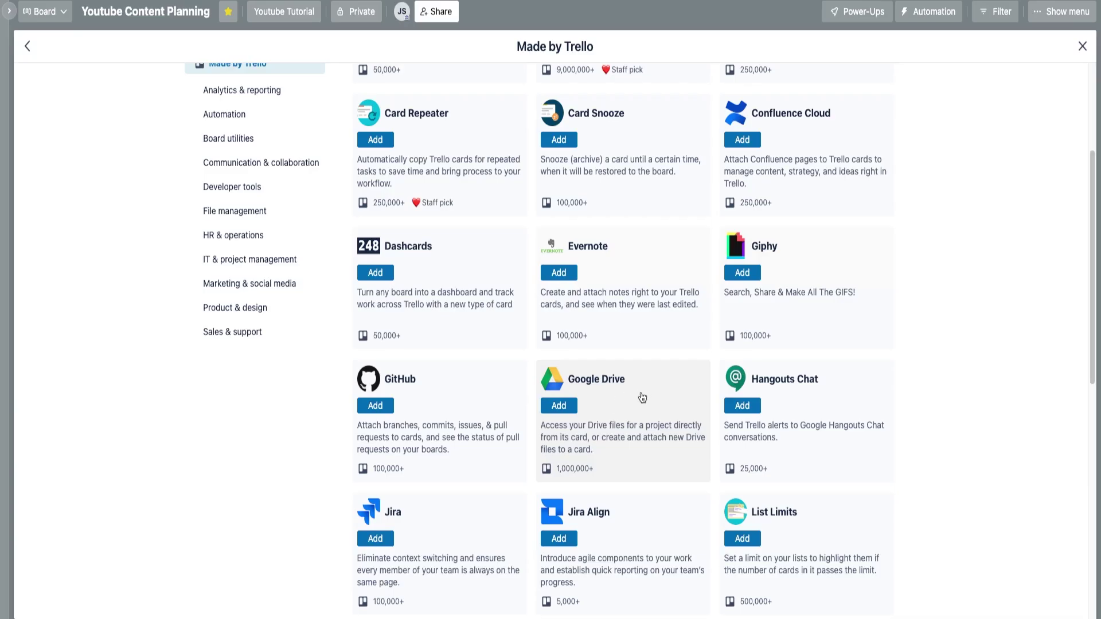
scroll(644, 397, down, 1)
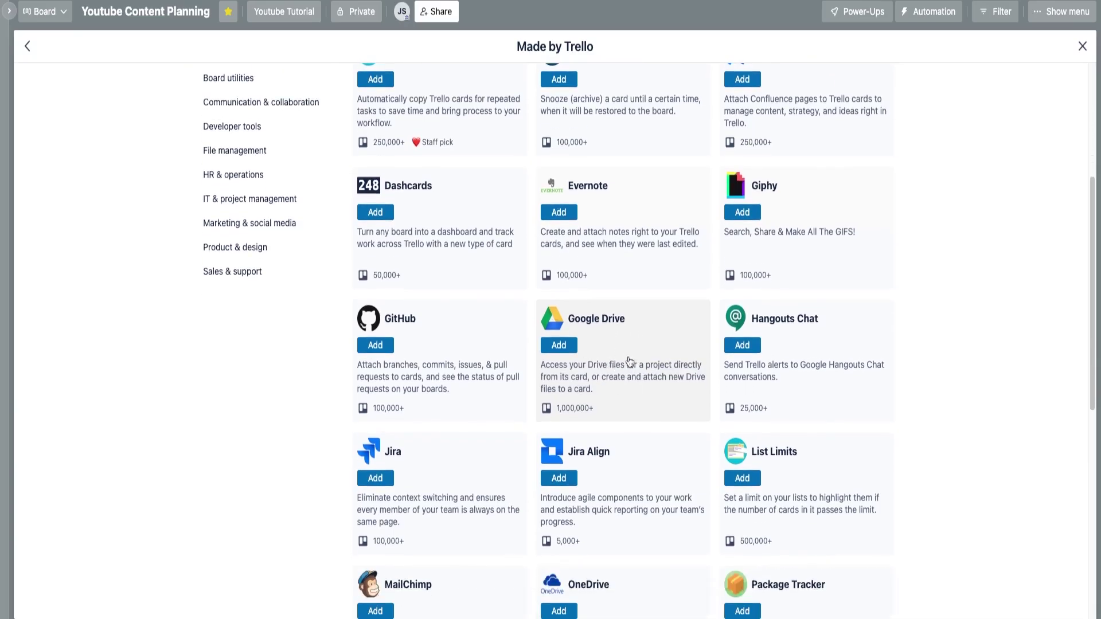
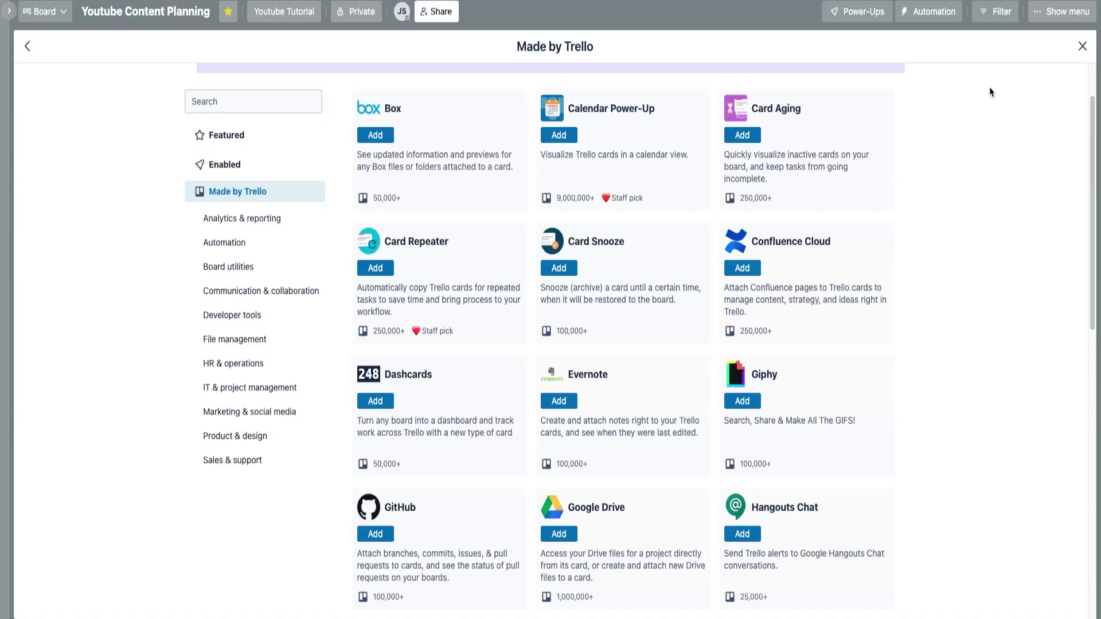
scroll(990, 95, down, 6)
scroll(988, 101, down, 5)
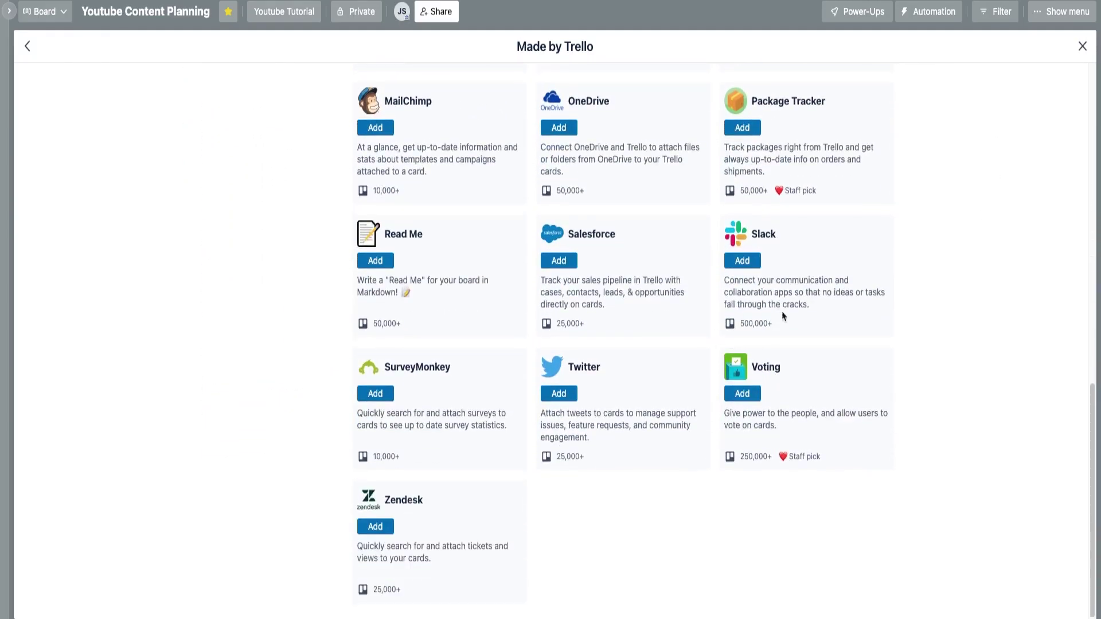
click(744, 395)
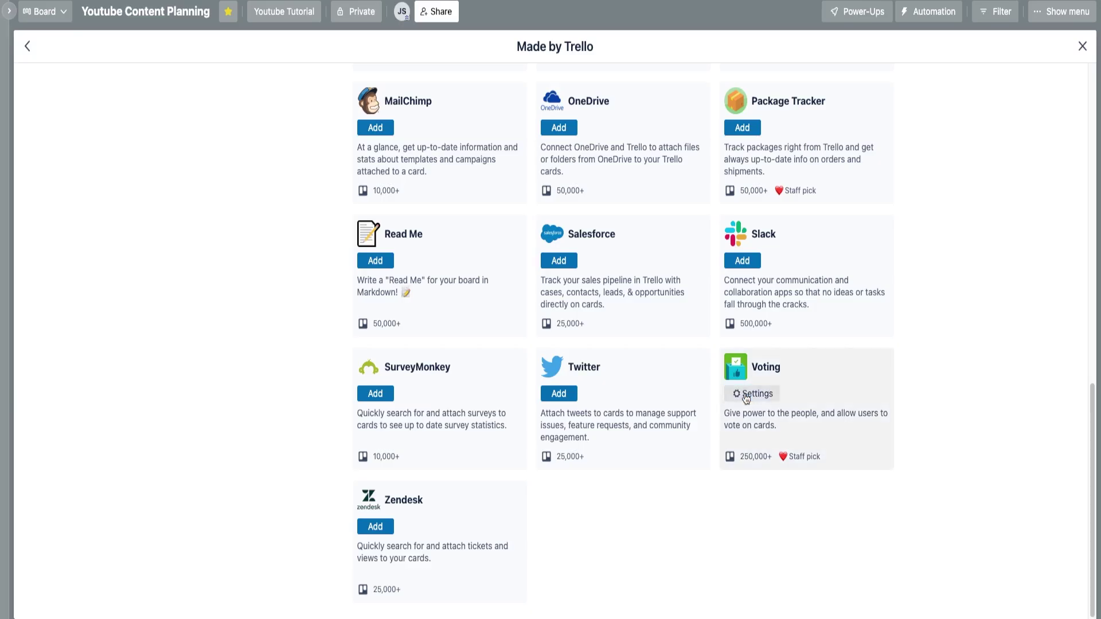
Step: Review the Voting Power-Up's settings for who may vote and vote count visibility, and return to the board
click(747, 396)
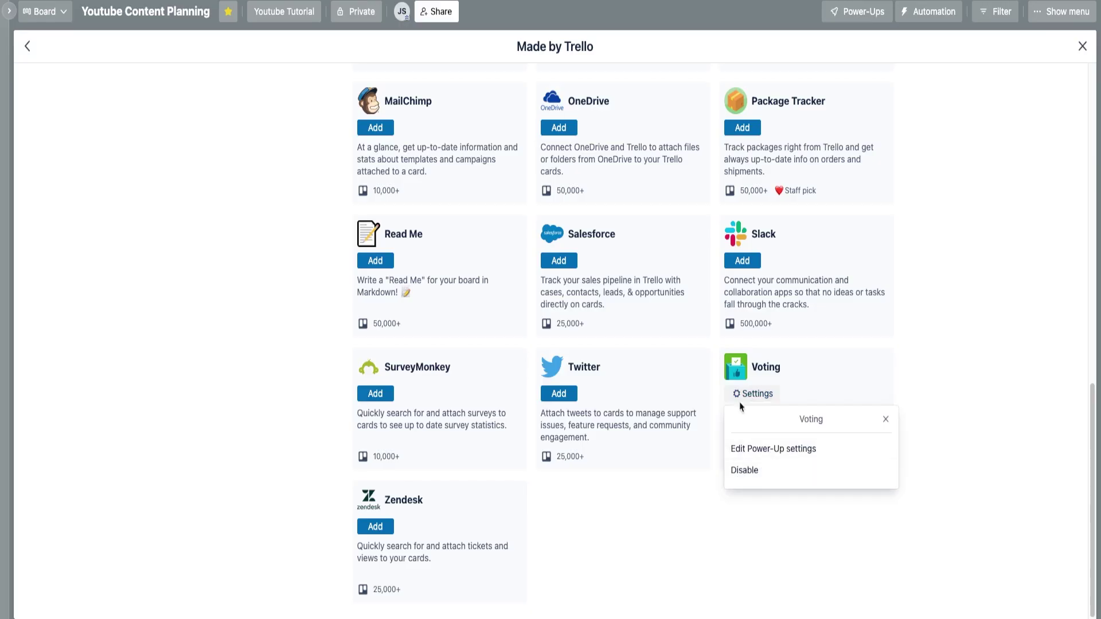
click(784, 453)
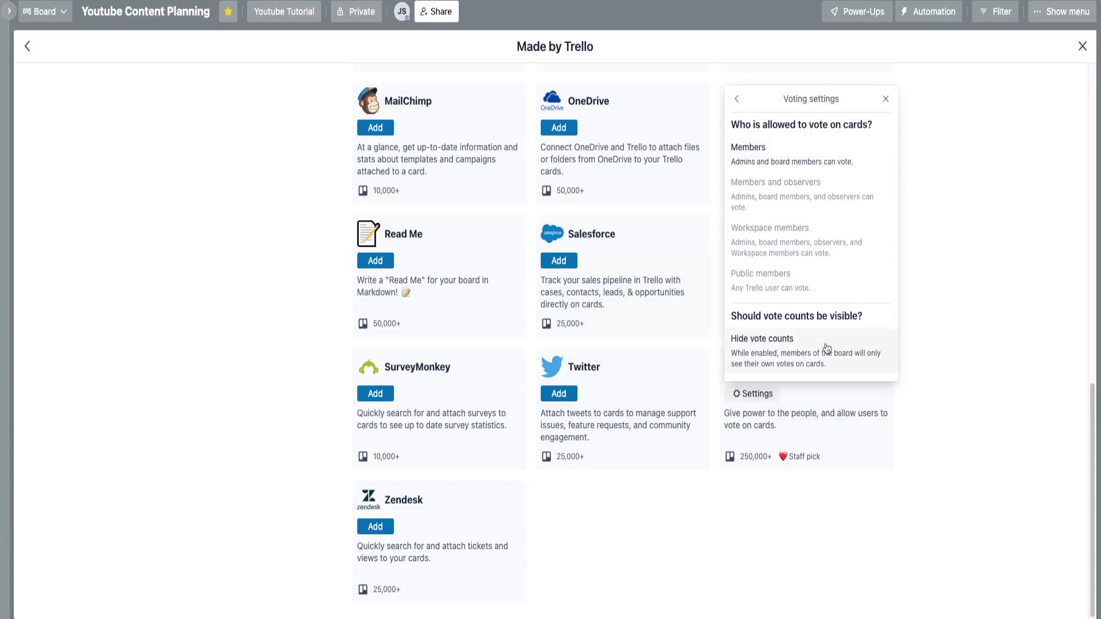
click(886, 99)
click(1084, 46)
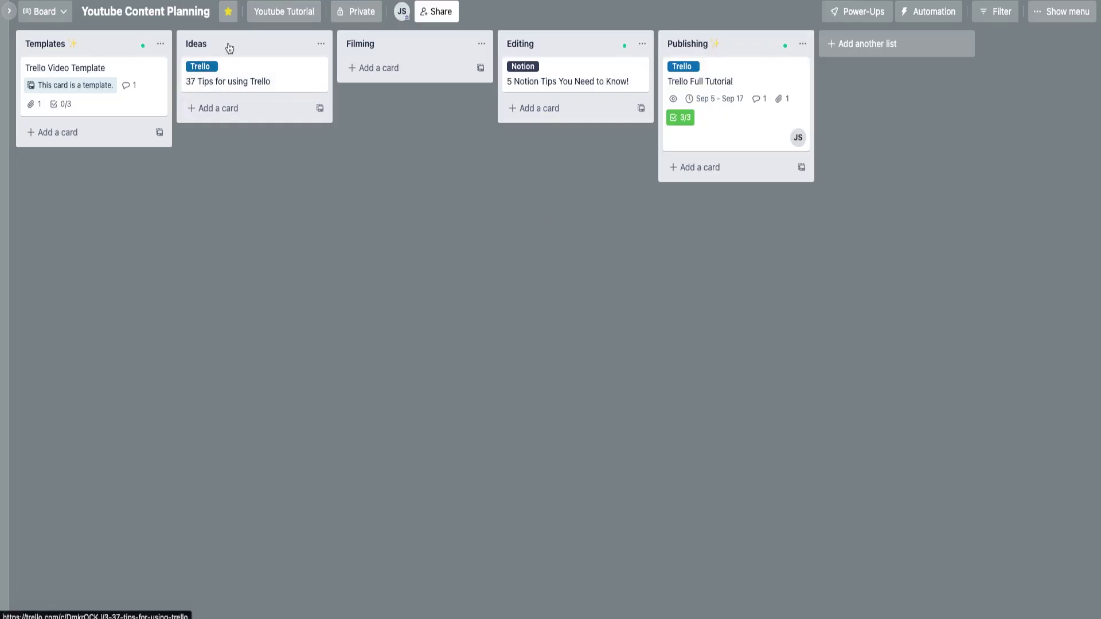
Step: Move the 5 Notion Tips You Need to Know! card to the end of the Ideas list and check the 37 Tips for using Trello card's actions
drag(533, 89, 247, 115)
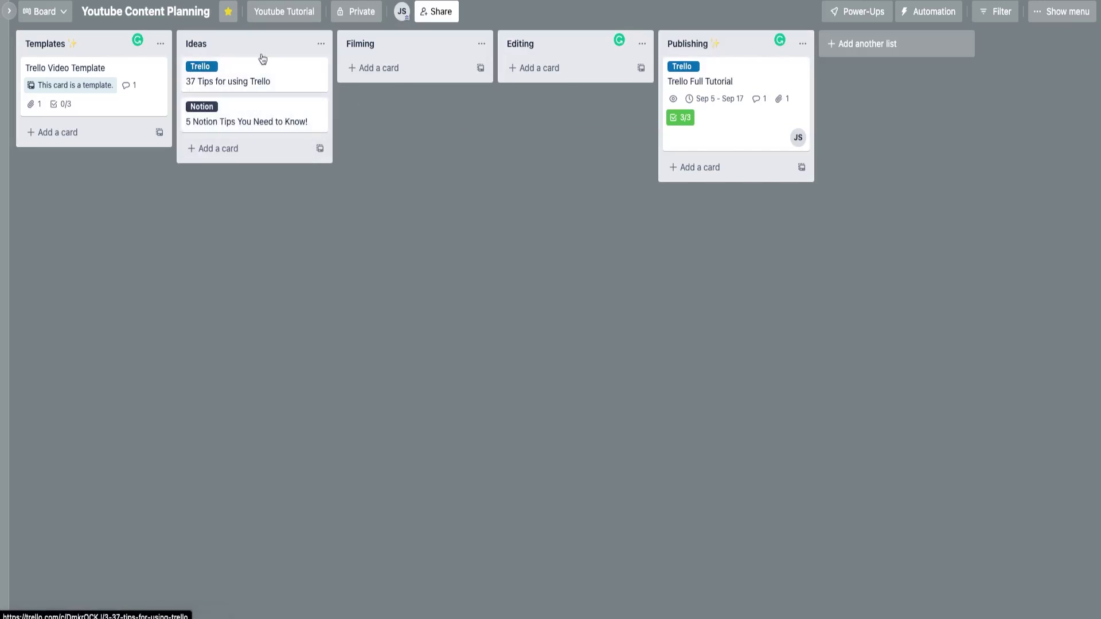
click(259, 86)
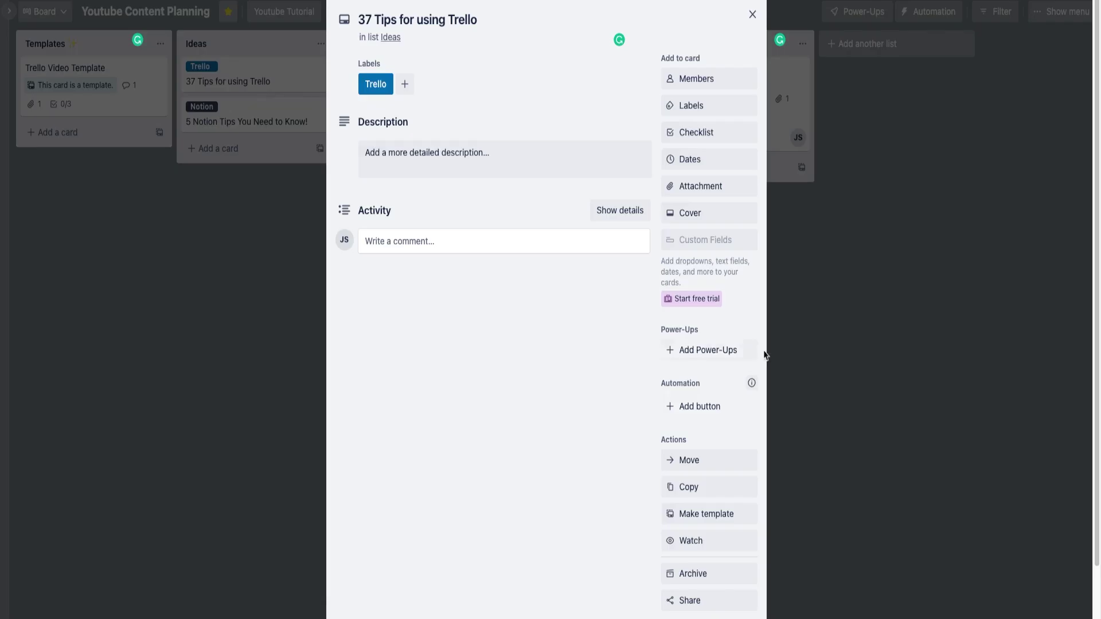
scroll(498, 367, down, 2)
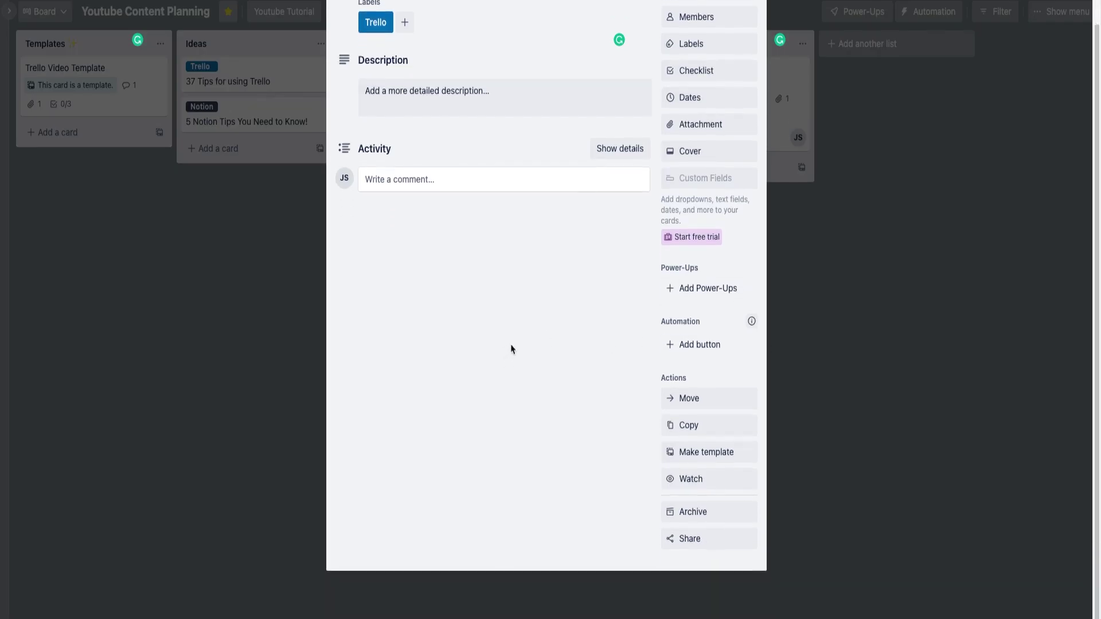
scroll(512, 347, up, 1)
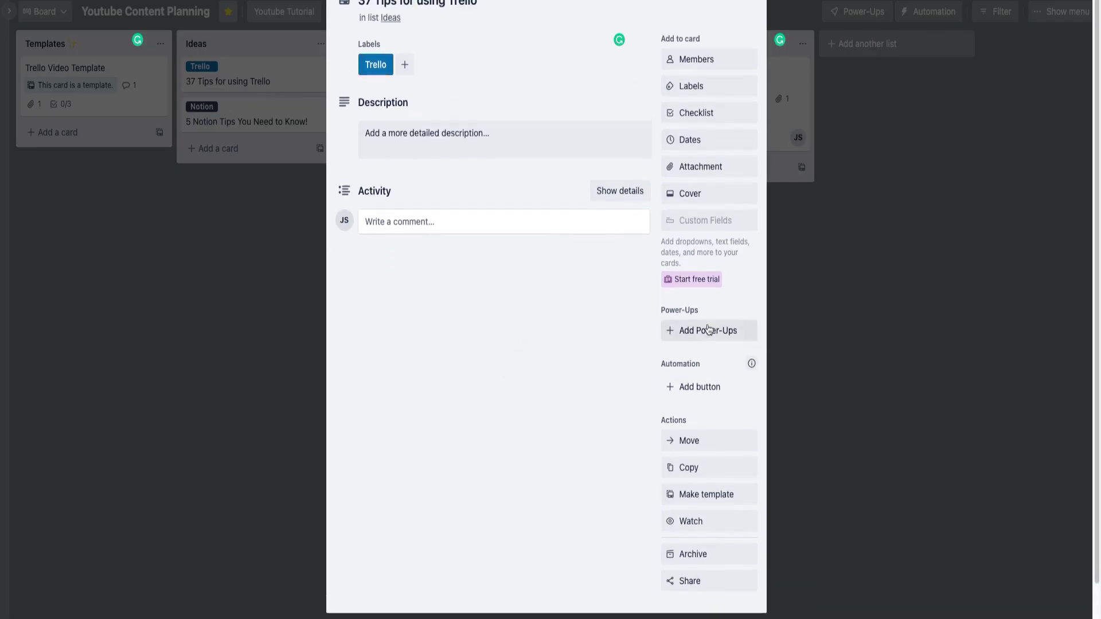
key(Escape)
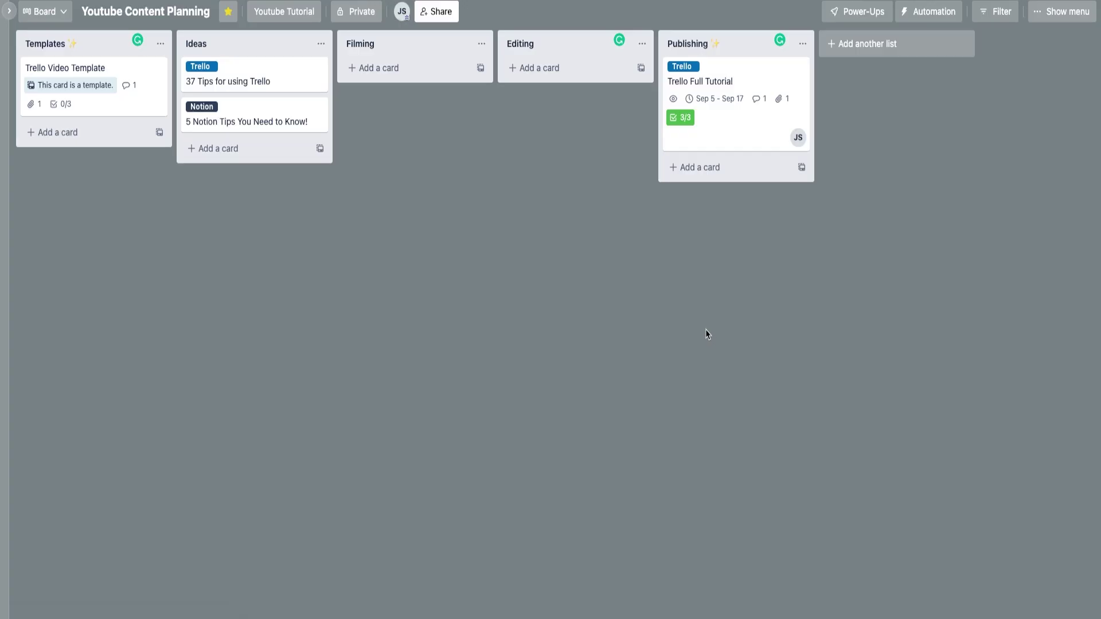
Step: Search the Power-Ups for "voting" and set the Voting Power-Up to allow Members to vote on cards
text(voting)
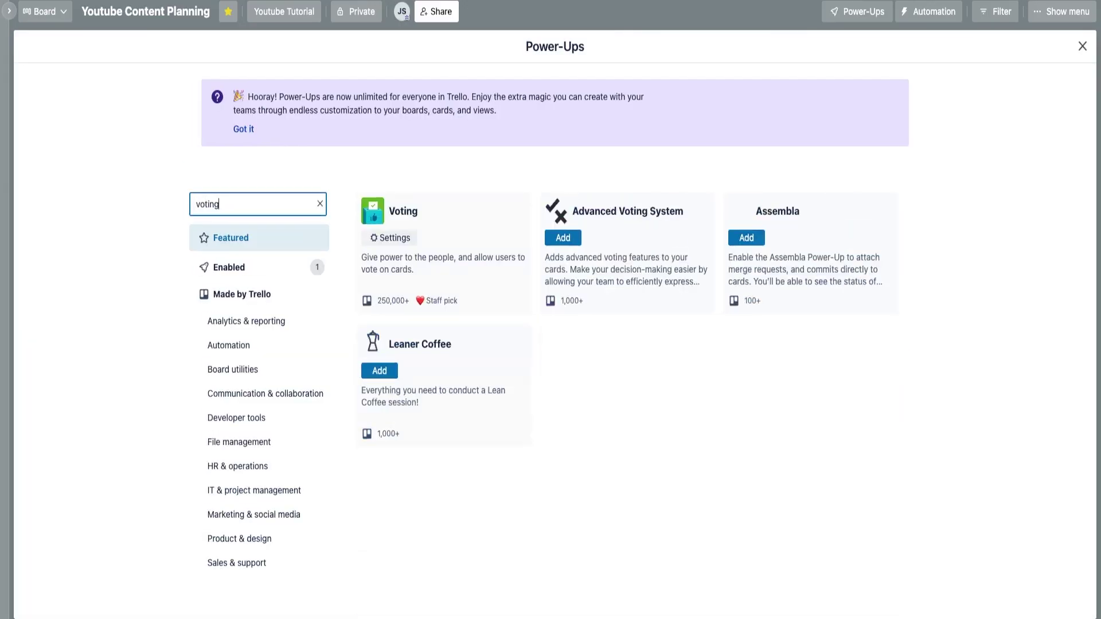
click(404, 240)
click(418, 292)
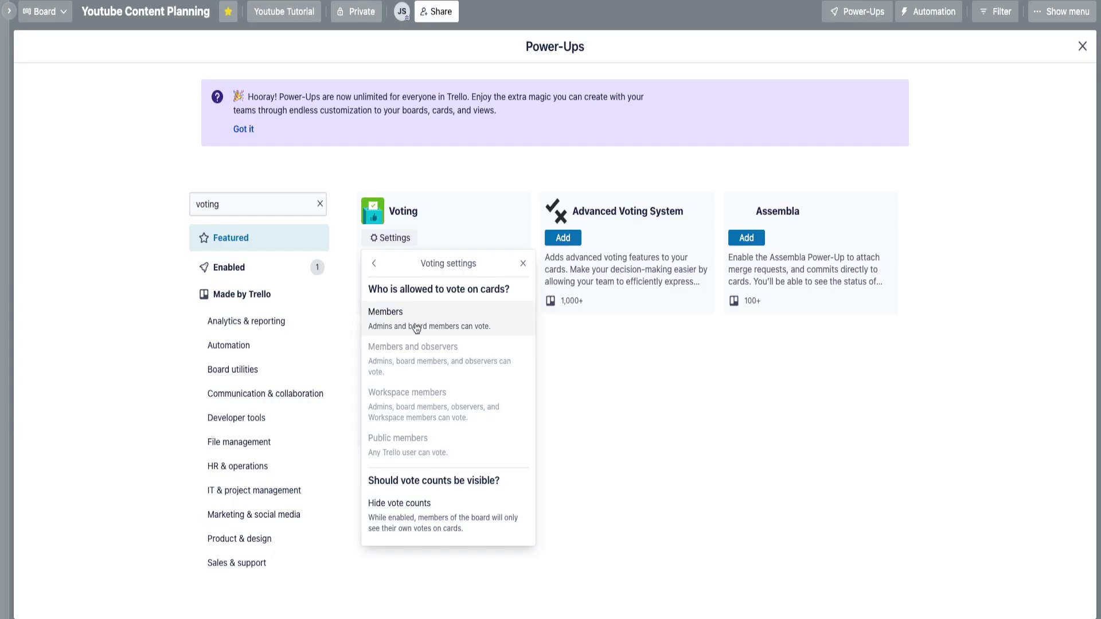
click(467, 320)
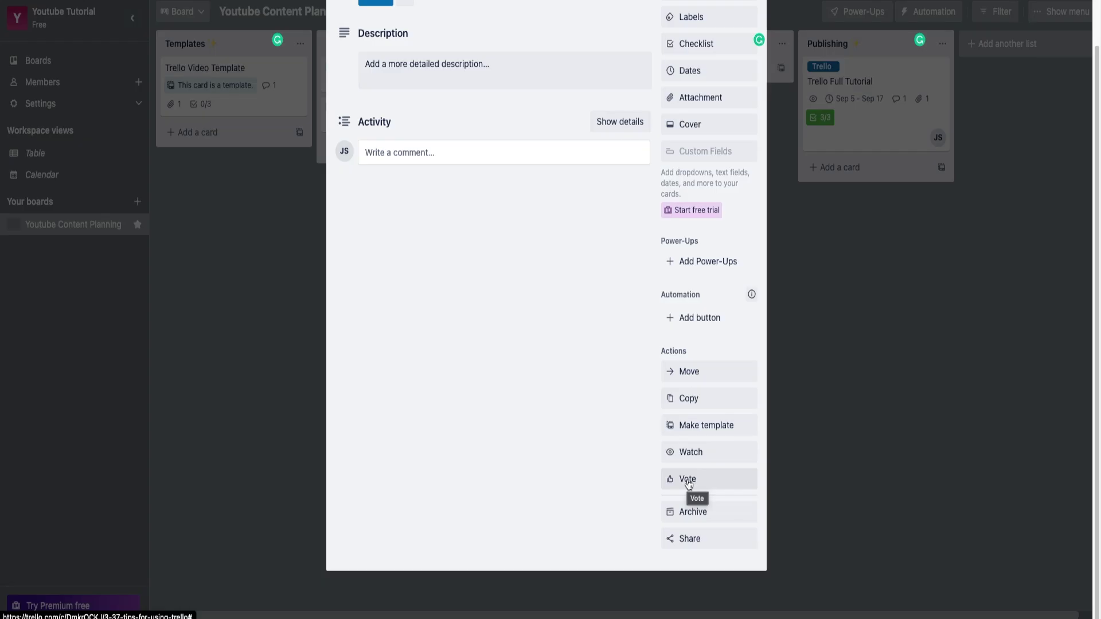
Step: Vote on the 37 Tips for using Trello card and view its votes
scroll(688, 484, up, 2)
scroll(669, 269, down, 2)
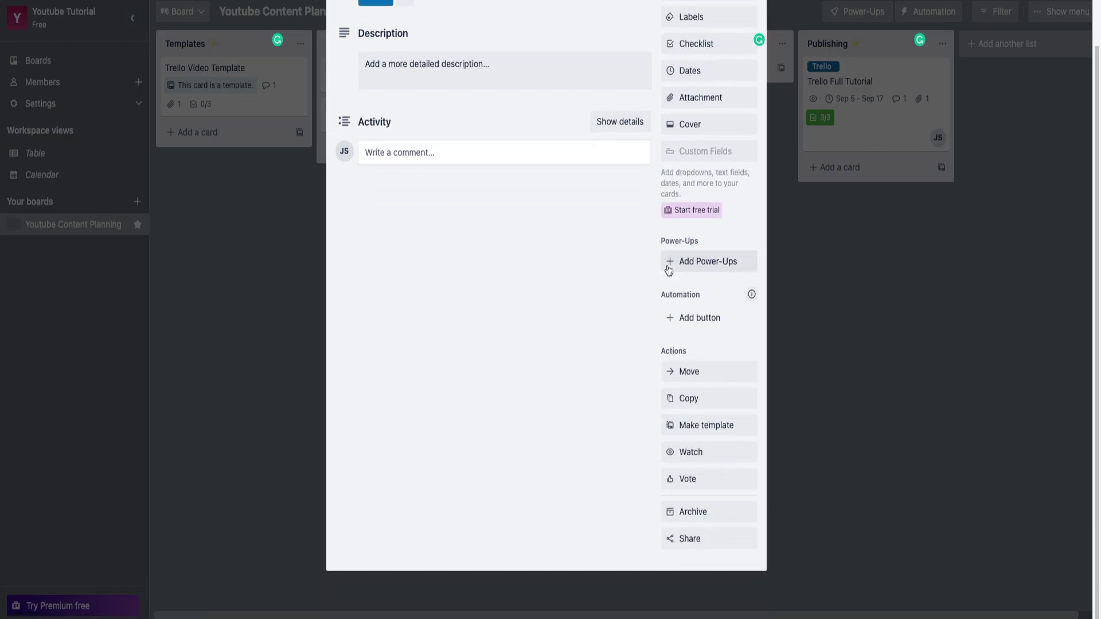
click(737, 481)
scroll(483, 239, up, 1)
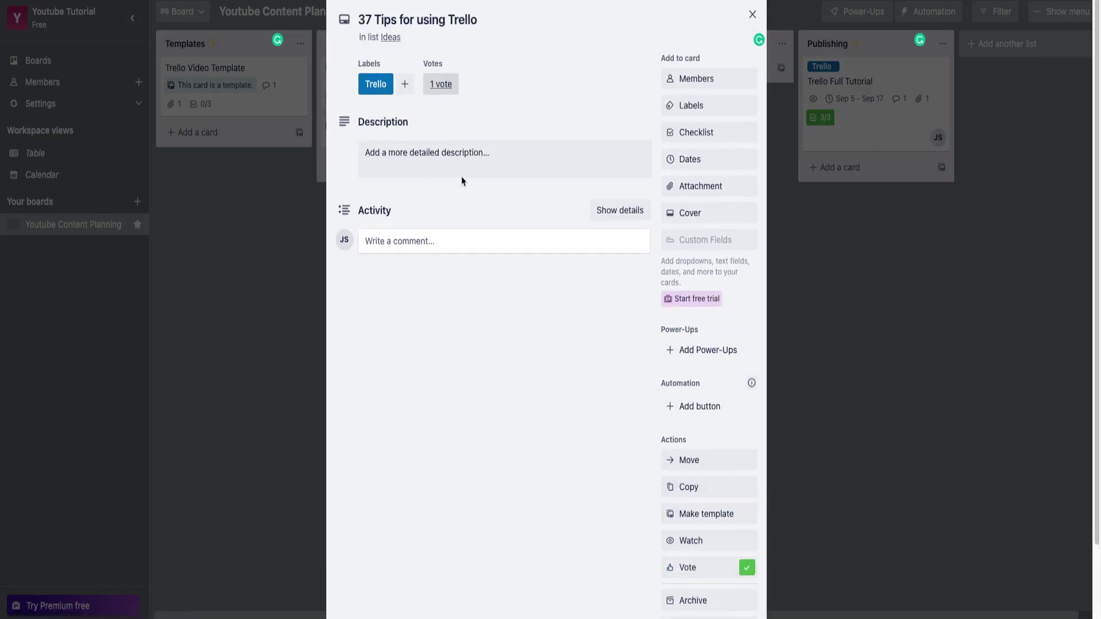
click(444, 87)
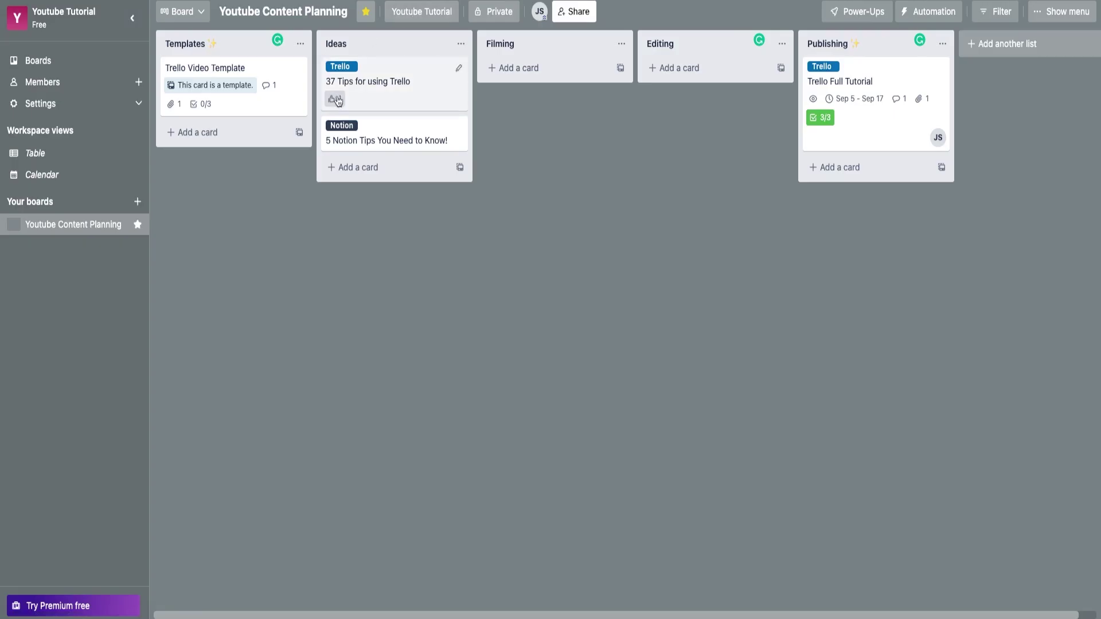
Step: Add a vote to the "5 Notion Tips You Need to Know!" card in the Ideas list and close the card
click(386, 138)
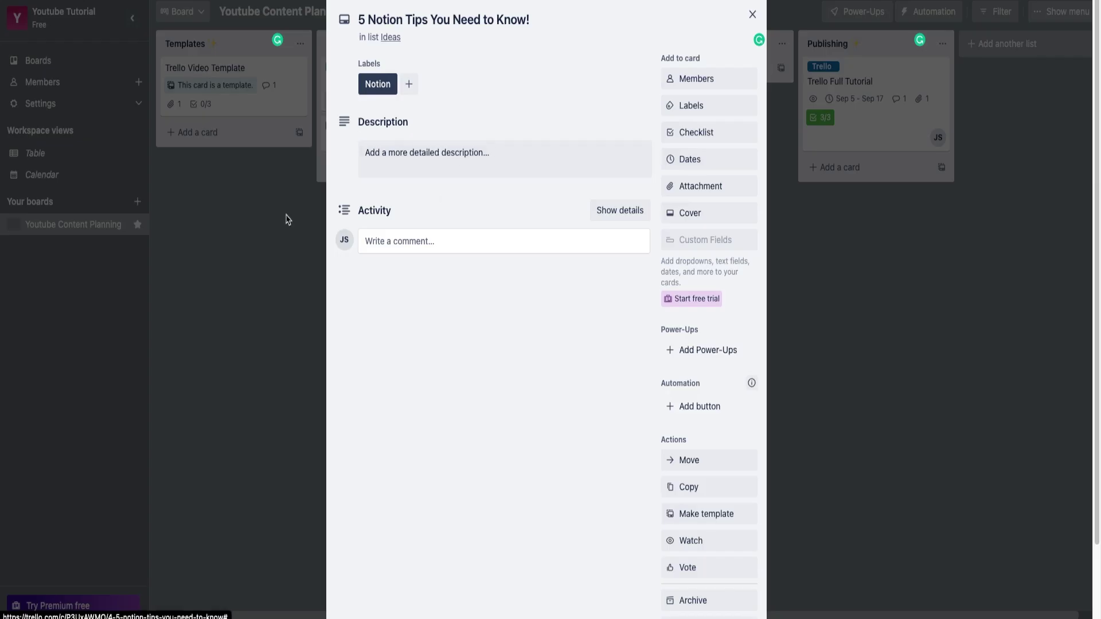
scroll(654, 419, down, 2)
click(685, 480)
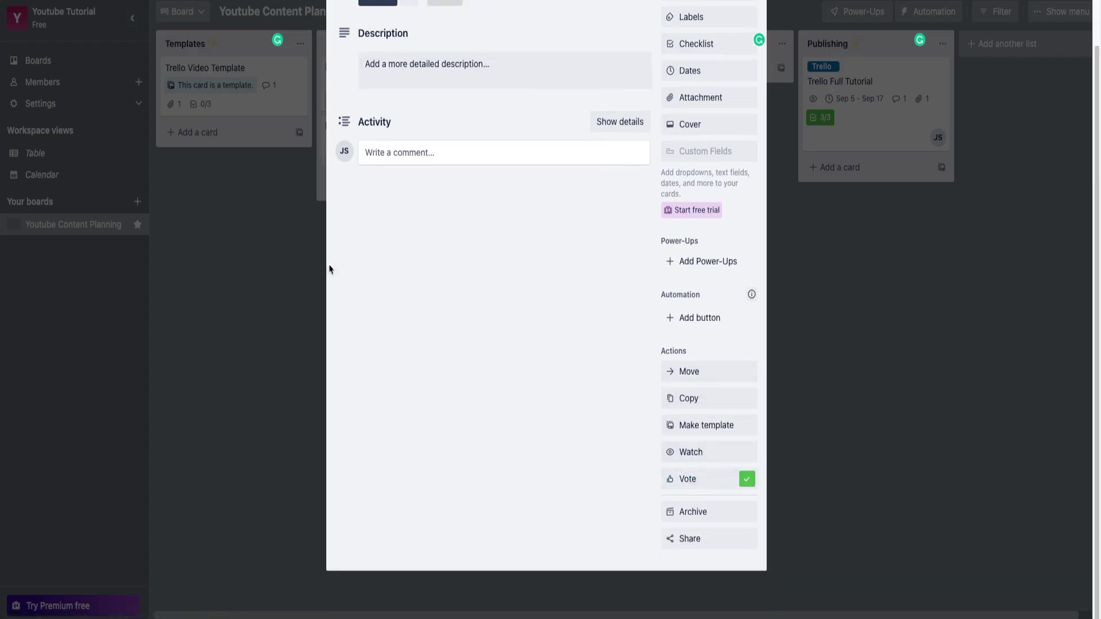
click(244, 263)
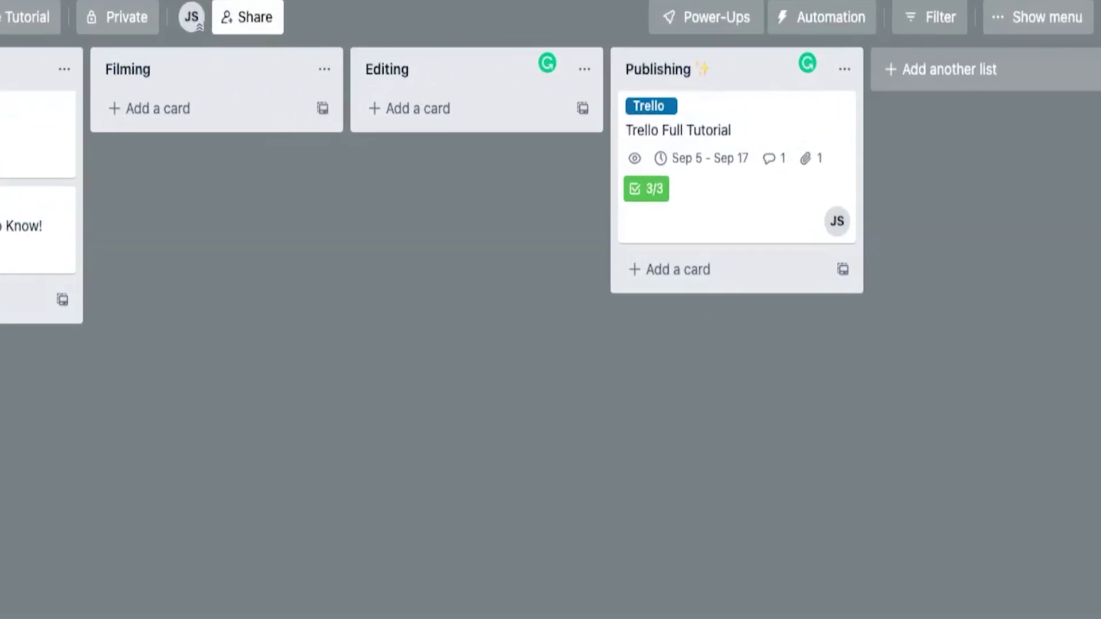
Step: Look over the board's automation options and the details and actions of the "37 Tips for using Trello" card
click(822, 26)
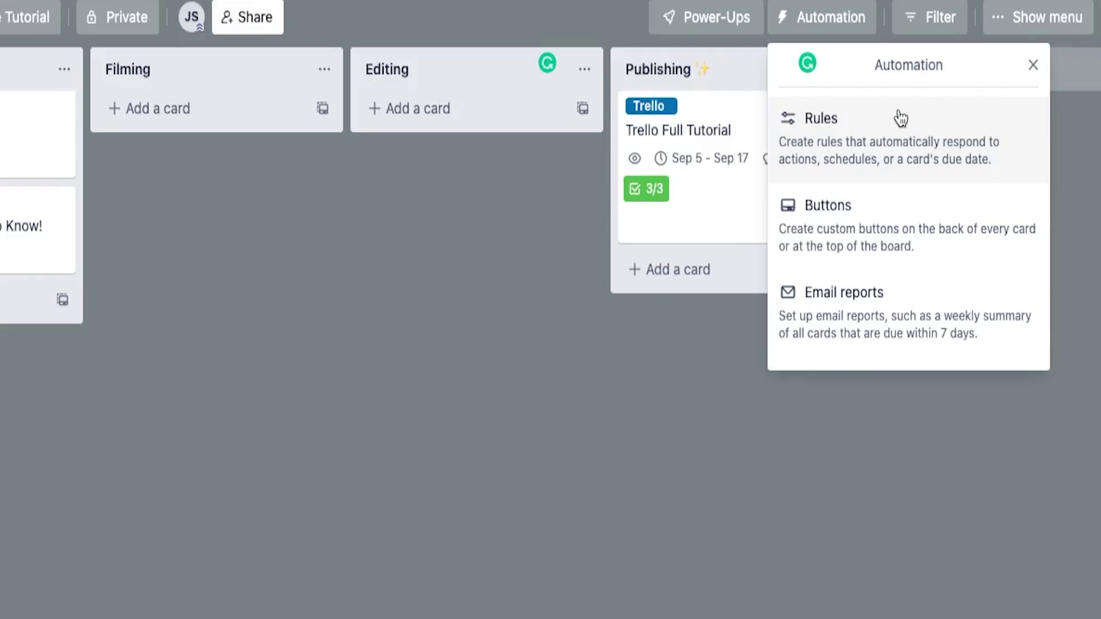
click(326, 334)
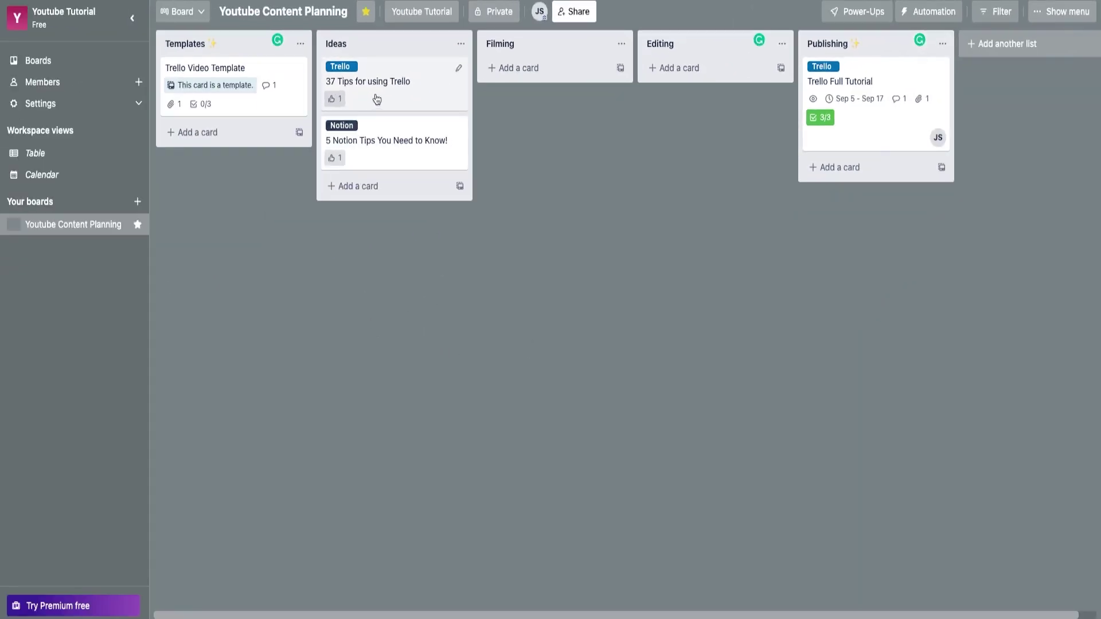
click(377, 99)
scroll(721, 384, down, 3)
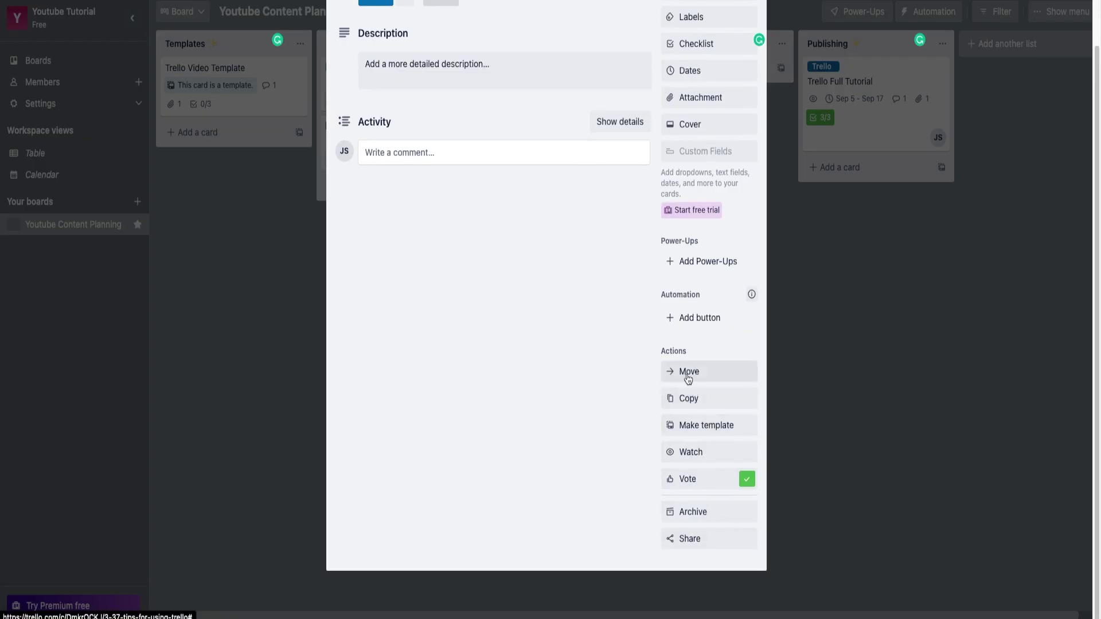
scroll(688, 378, up, 1)
scroll(592, 479, up, 1)
click(947, 25)
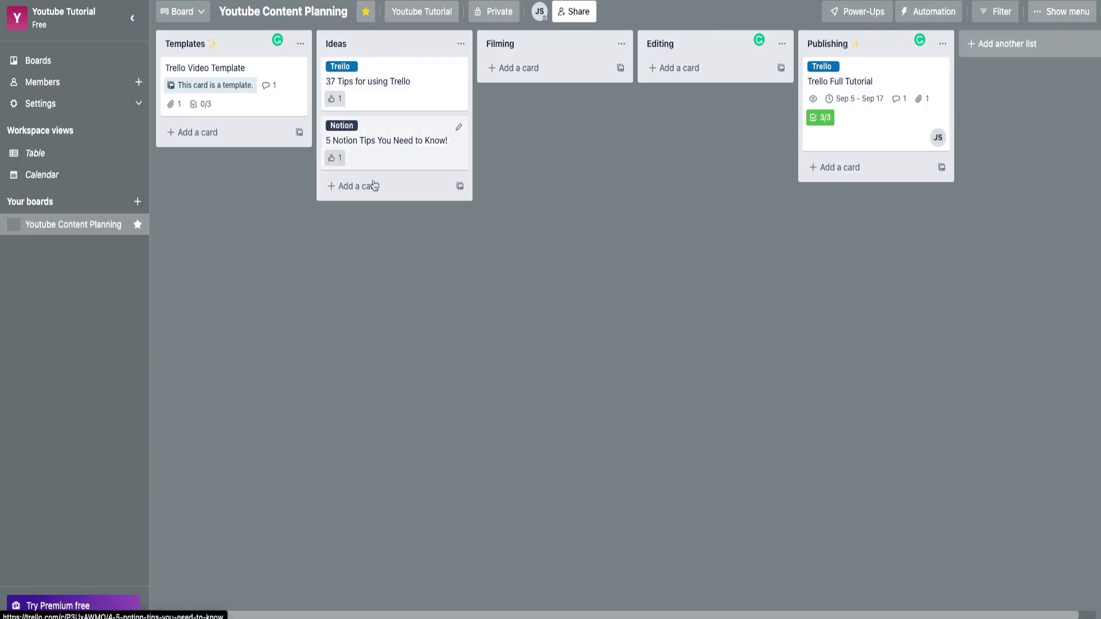
Step: Move the "37 Tips for using Trello" card from the Ideas list to the Filming list
drag(430, 79, 548, 87)
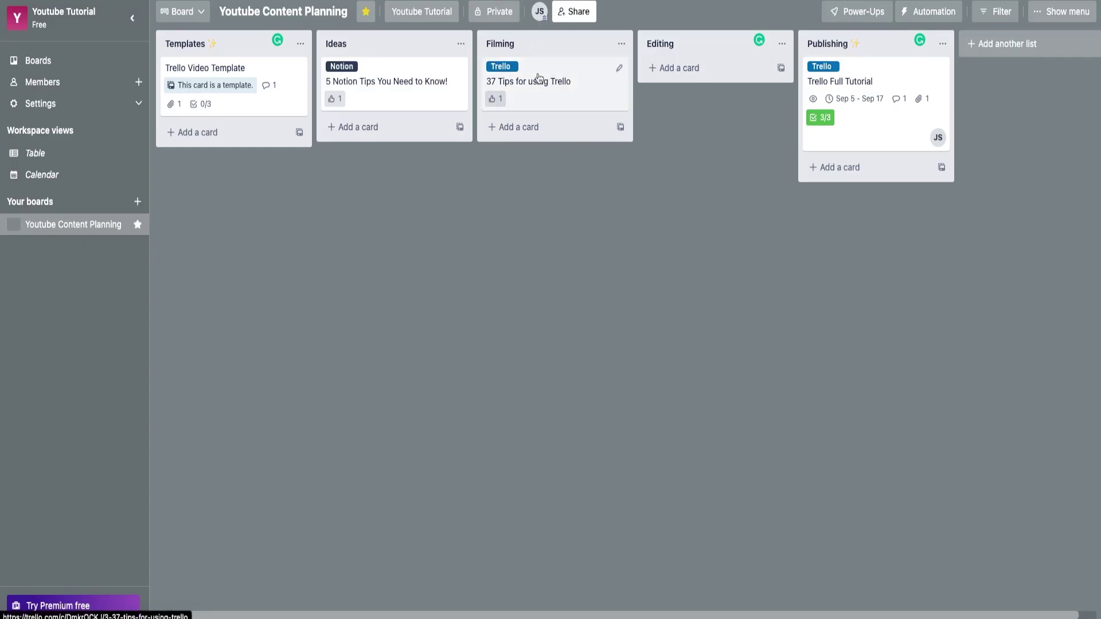
drag(566, 84, 346, 87)
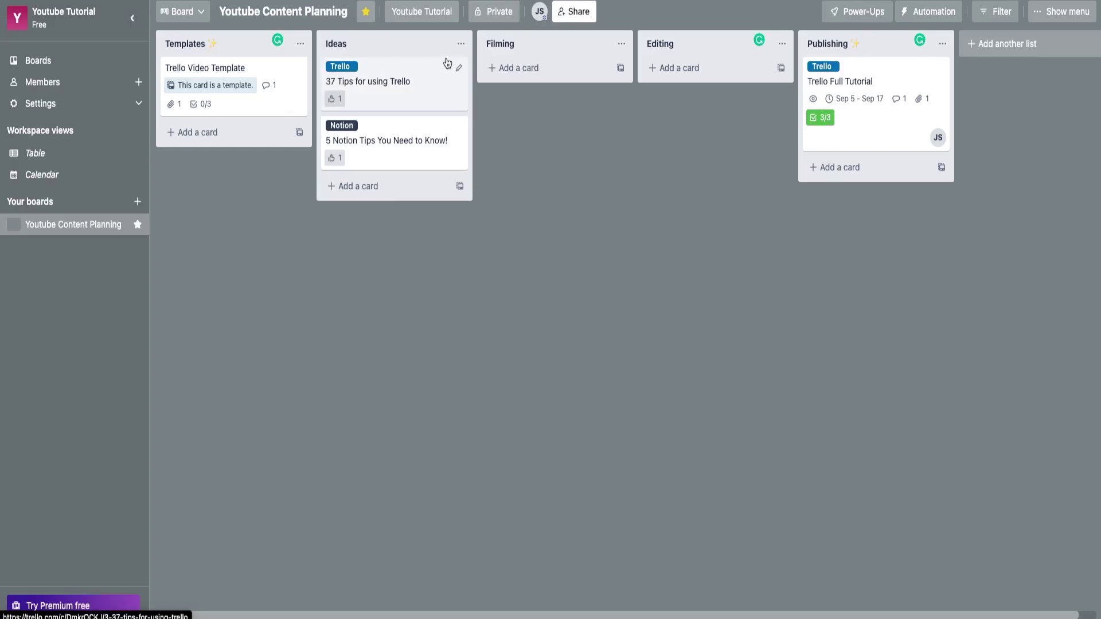
drag(428, 80, 539, 96)
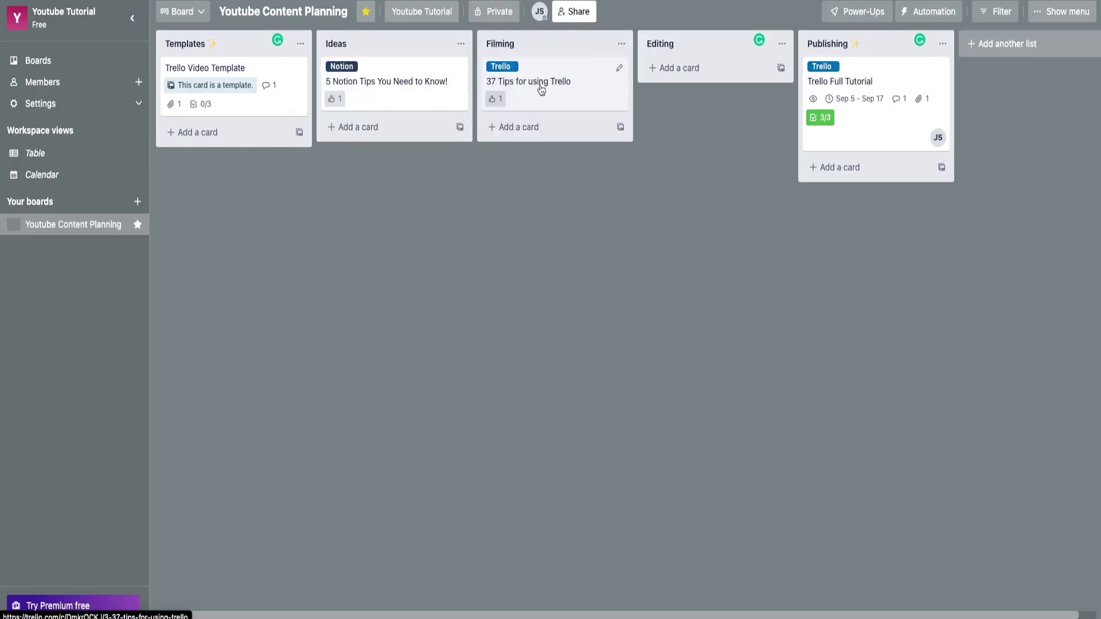
Step: Assign the board member to the "37 Tips for using Trello" card and close the card
click(540, 90)
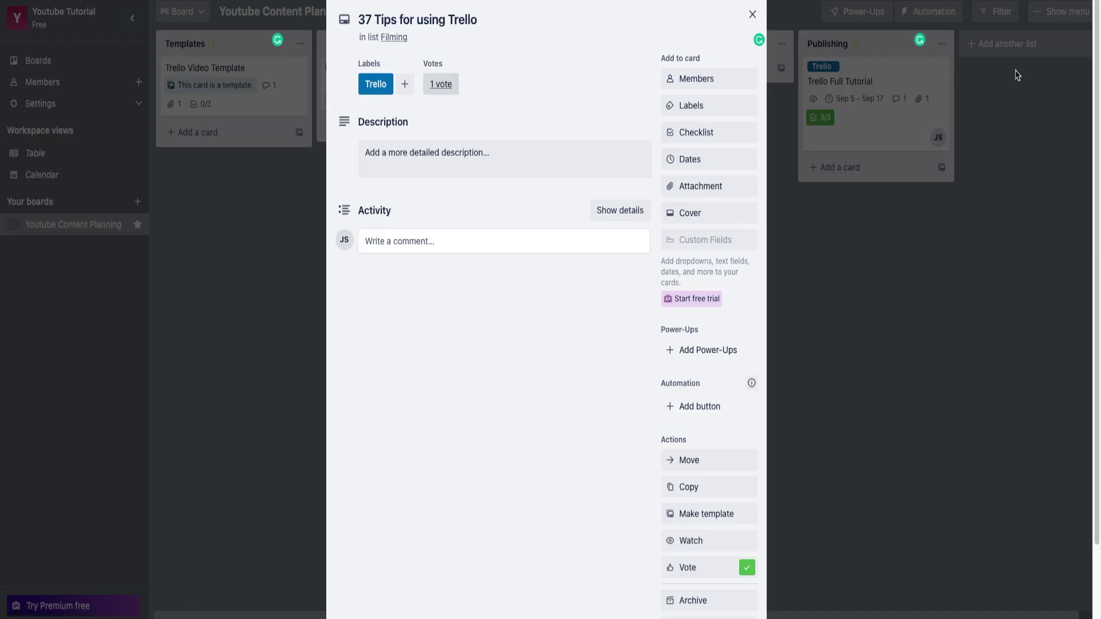
click(739, 83)
click(711, 192)
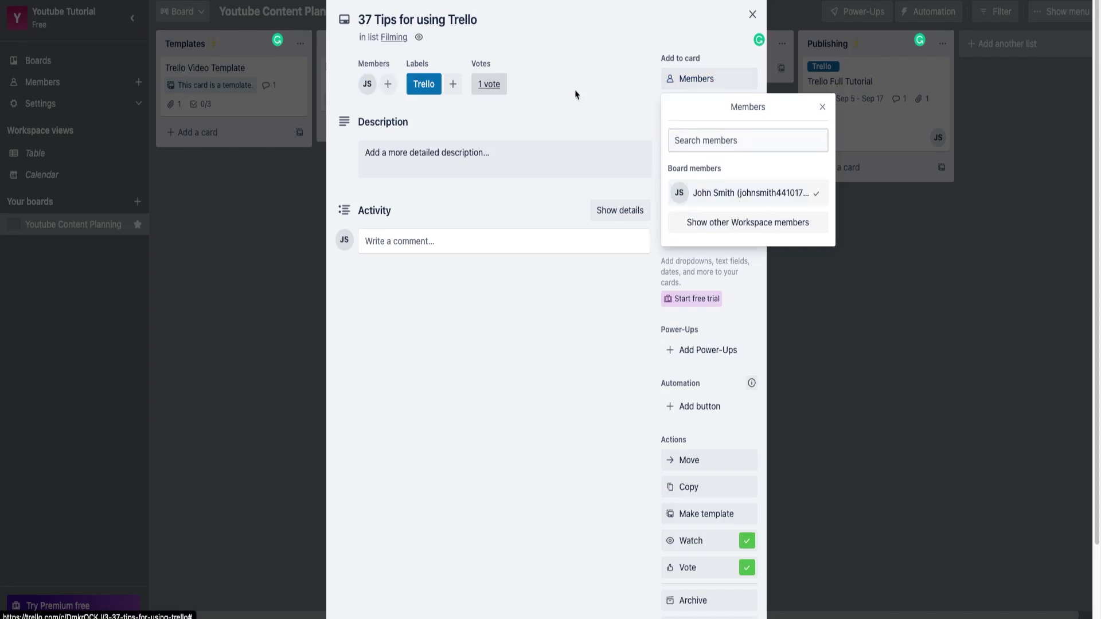
click(578, 94)
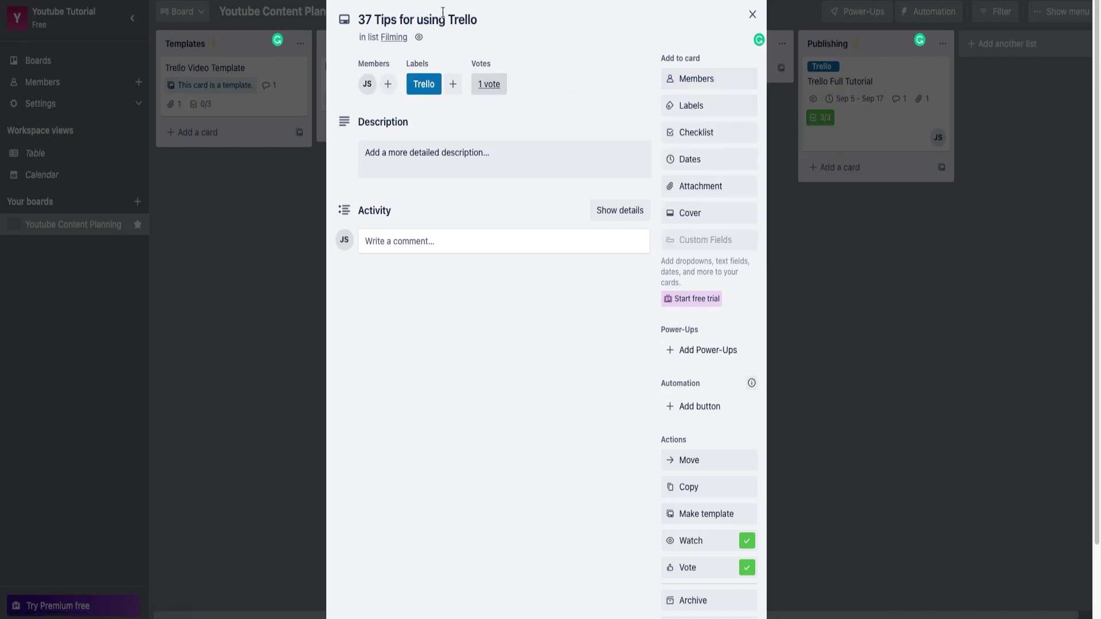
click(752, 14)
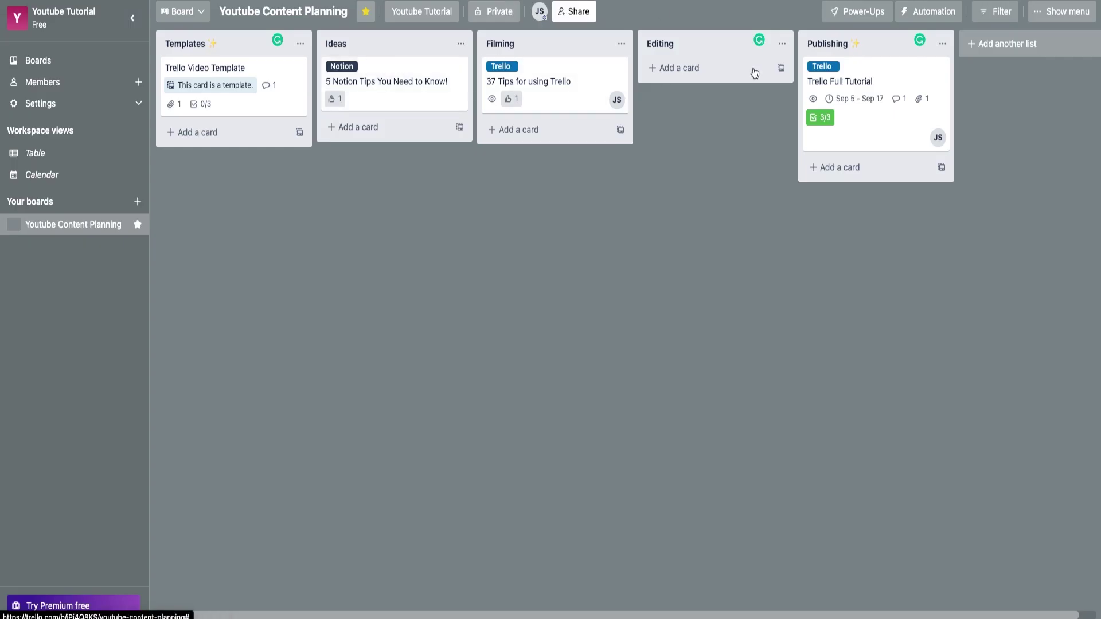
Step: Open the board's automation rules, read the example rules and start creating a new rule
click(948, 20)
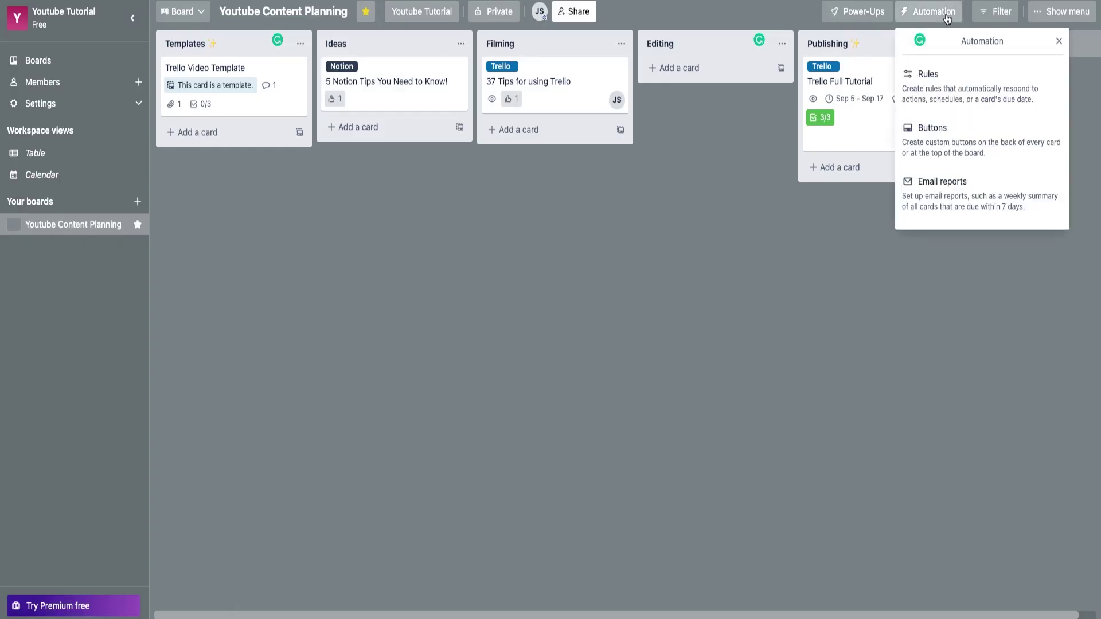
click(949, 95)
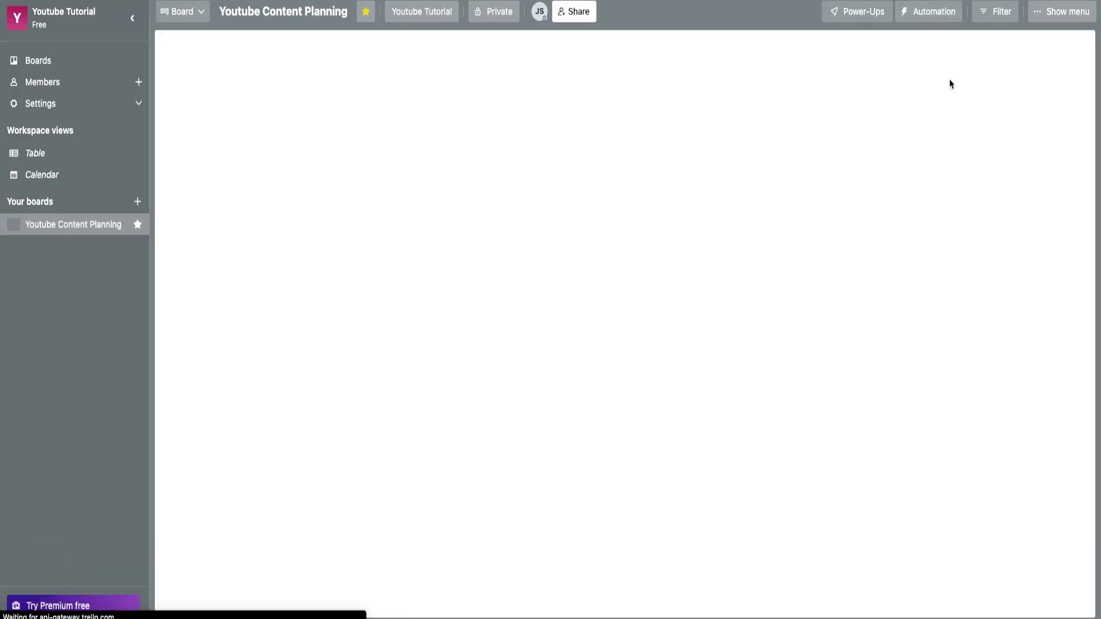
scroll(754, 195, down, 1)
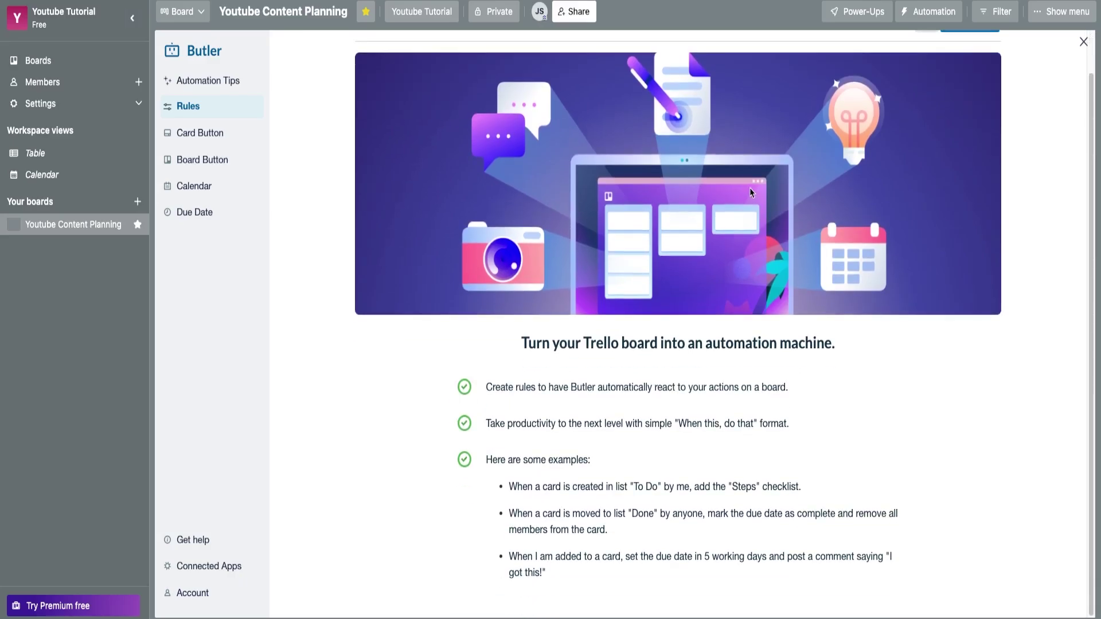
drag(507, 360, 951, 571)
click(881, 319)
scroll(882, 320, up, 1)
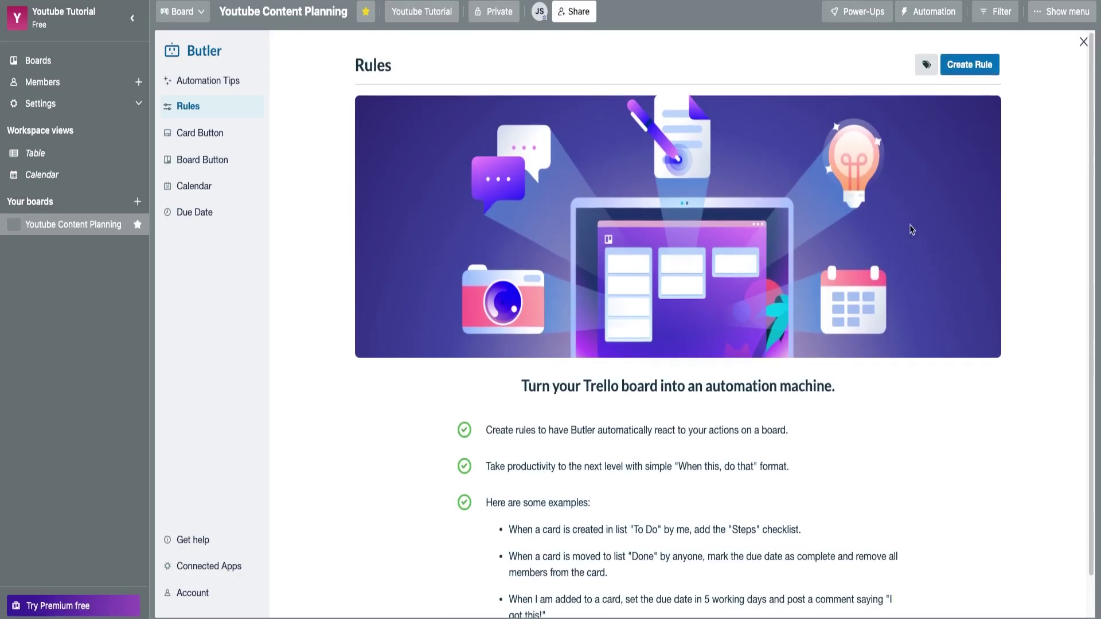
click(968, 68)
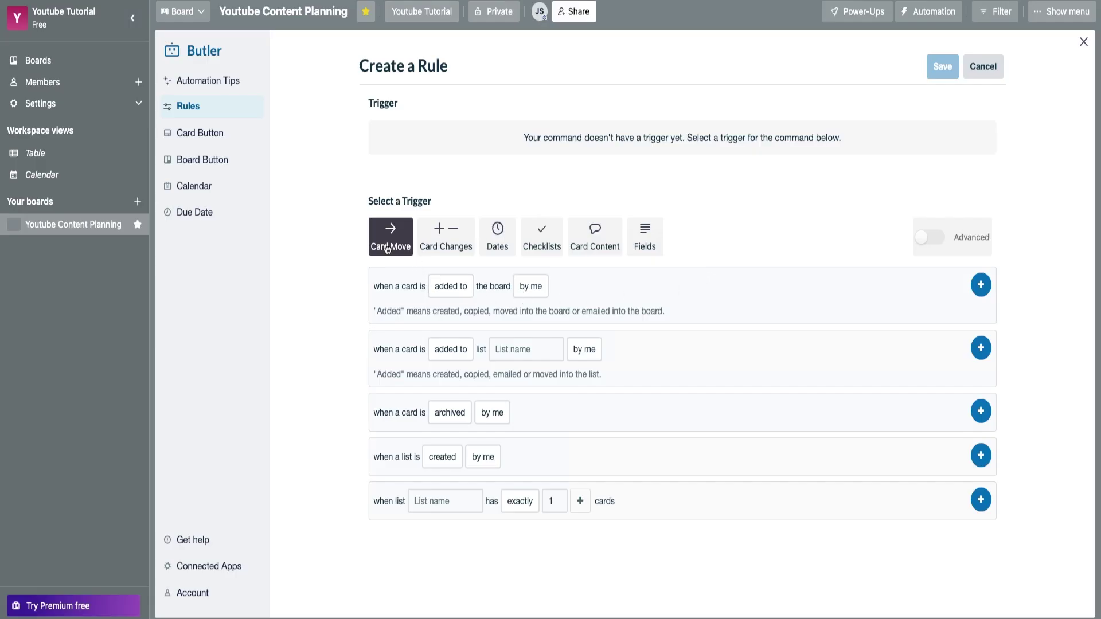
Step: Examine the available rule triggers for card changes, dates, checklists, card content and custom fields
click(434, 246)
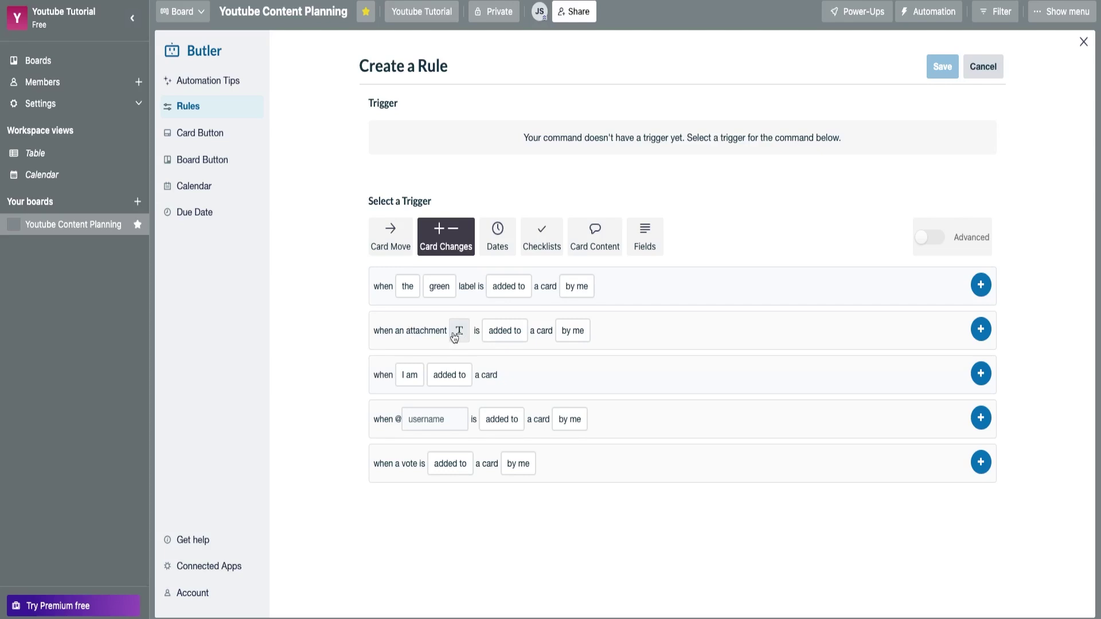
click(505, 331)
click(497, 236)
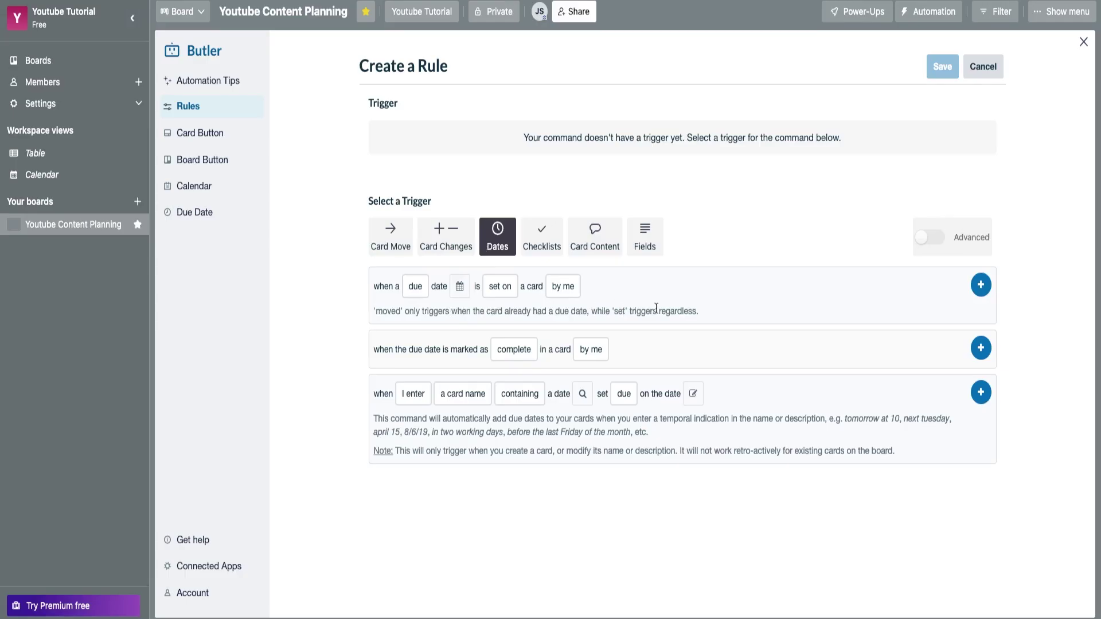
click(546, 246)
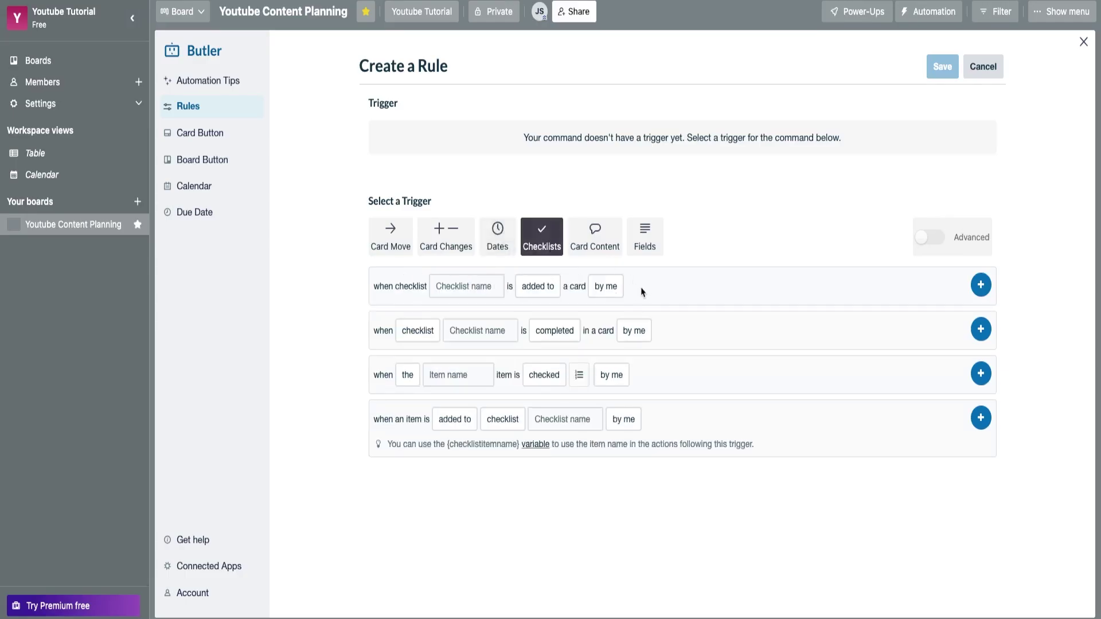
click(595, 236)
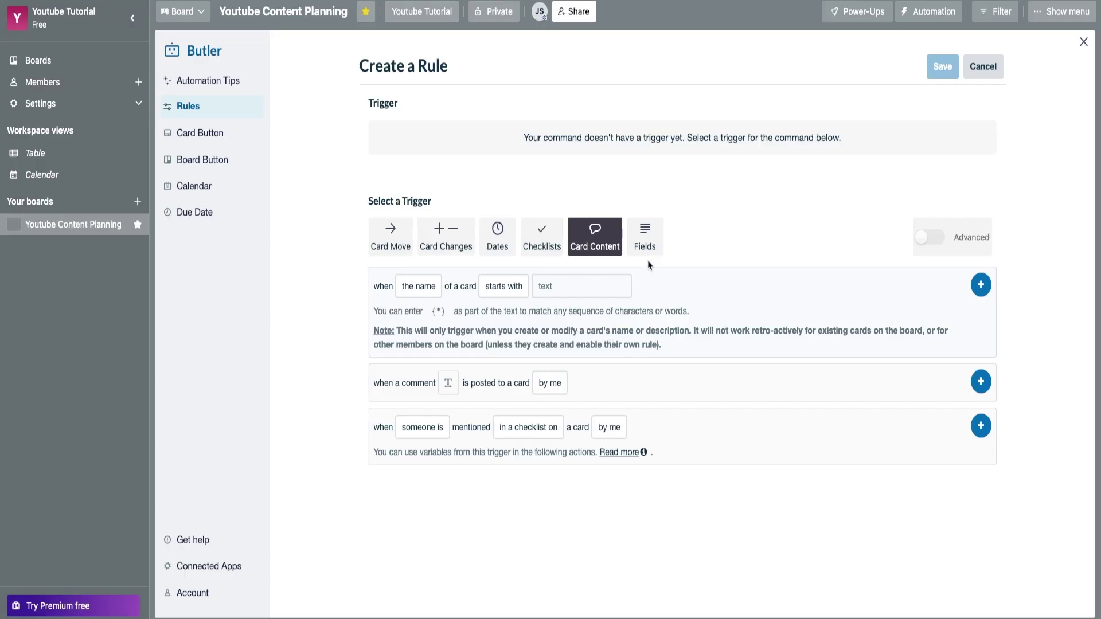
click(646, 240)
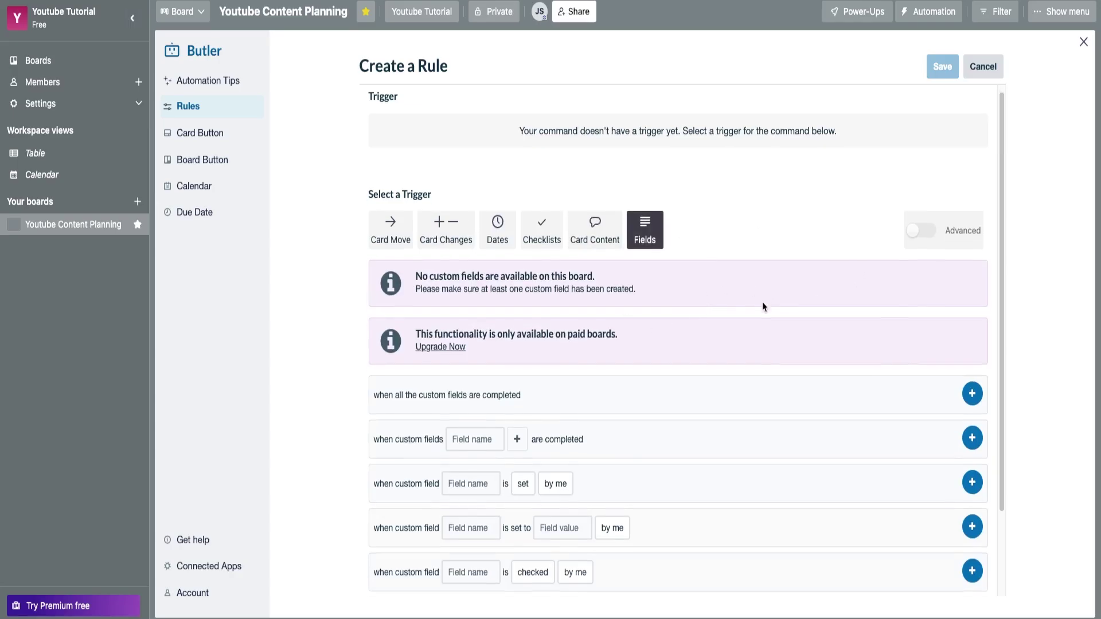
scroll(763, 301, down, 1)
drag(415, 262, 656, 276)
click(460, 300)
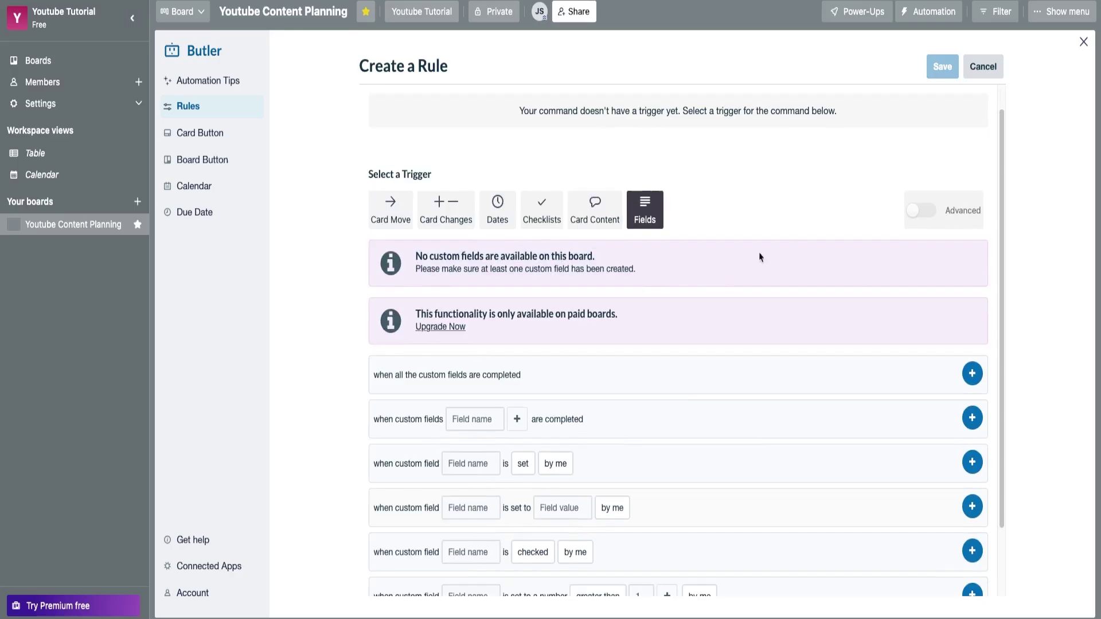
scroll(730, 428, down, 3)
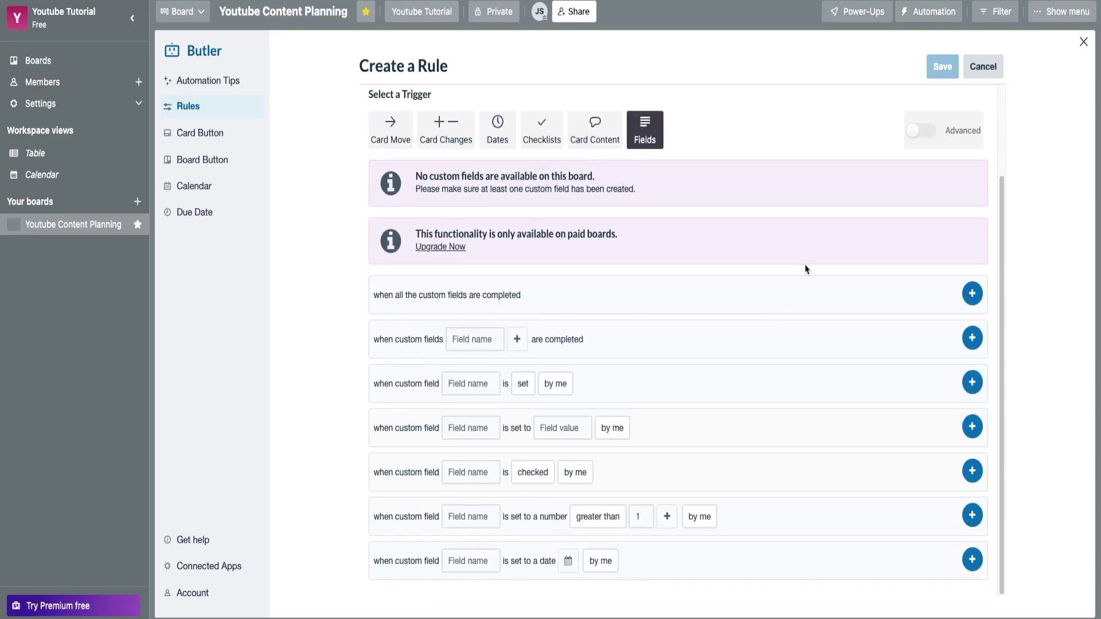
Step: Add a Card Move trigger to the rule for when a card is added to the list Filming by anyone
click(388, 128)
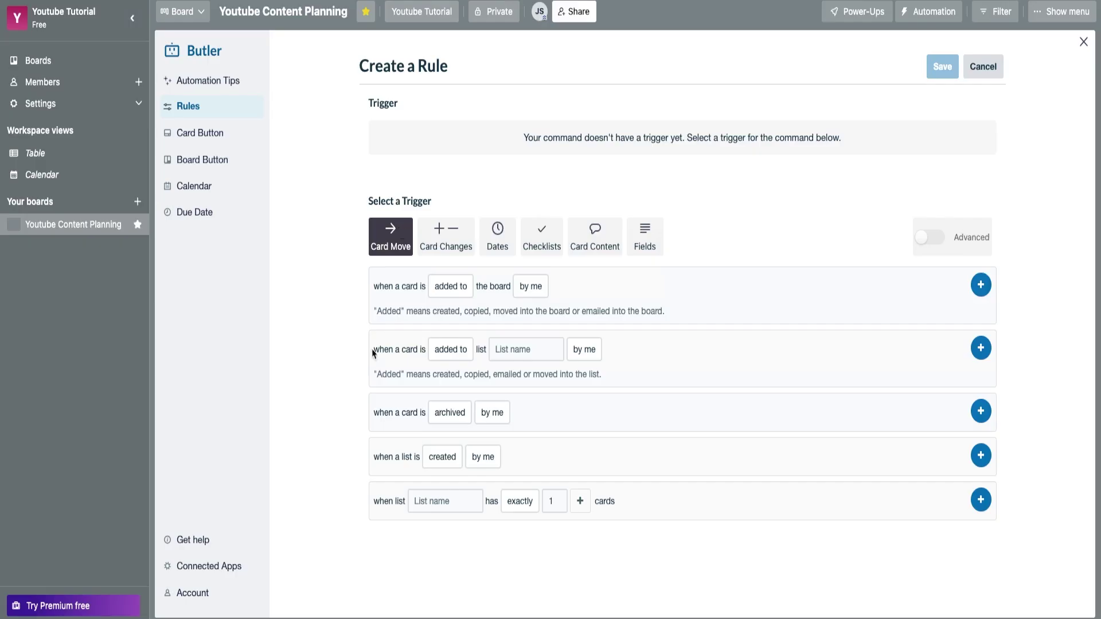
drag(374, 351, 631, 383)
click(394, 349)
click(448, 352)
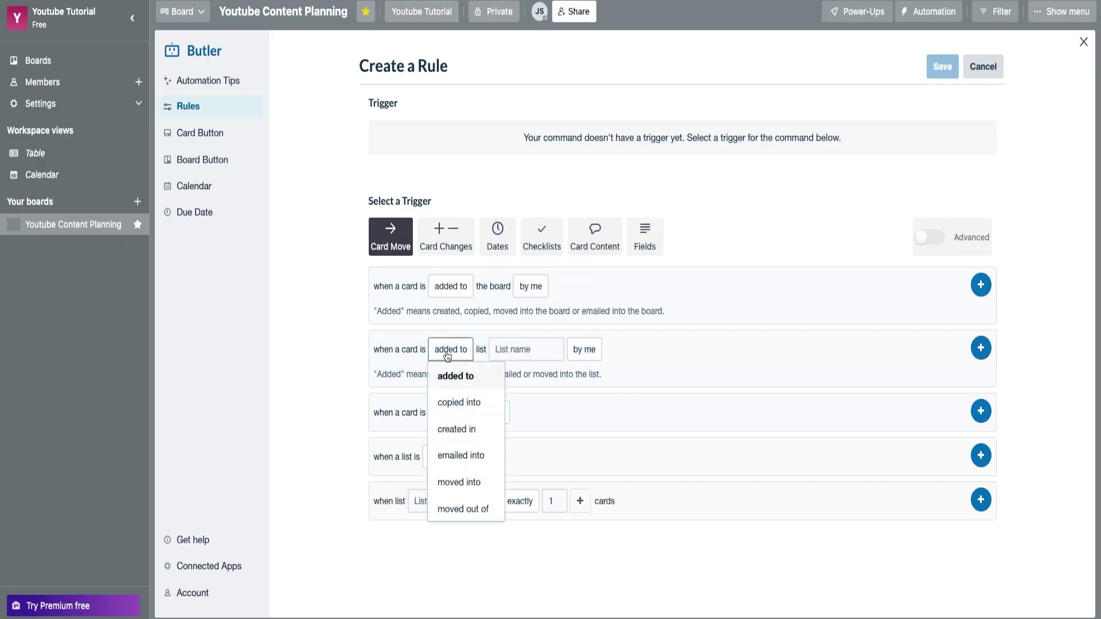
click(560, 350)
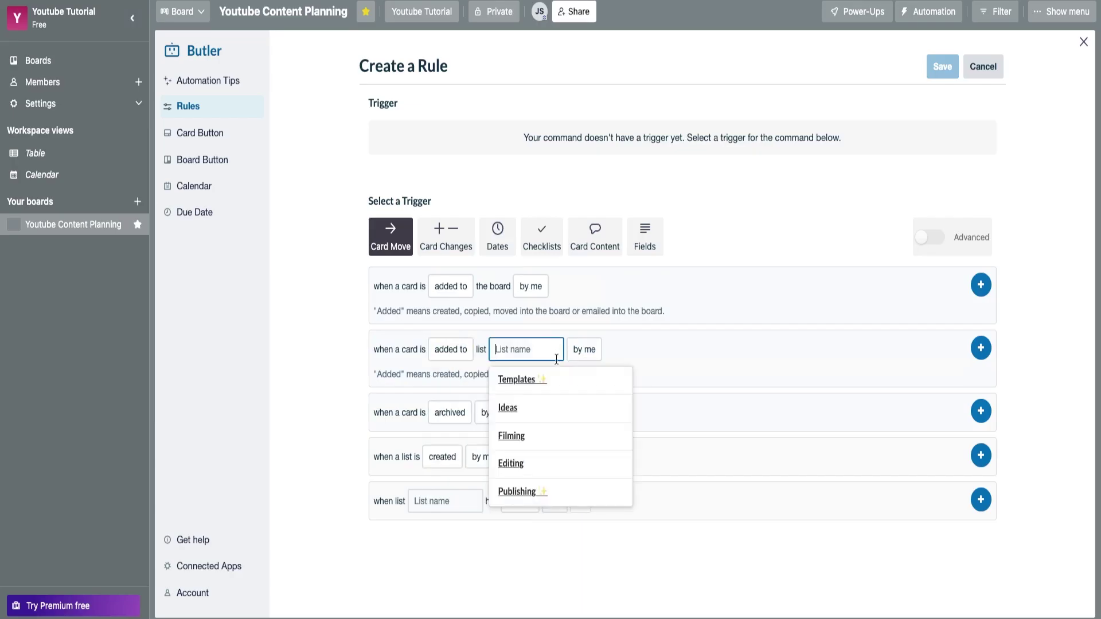
click(558, 434)
click(599, 351)
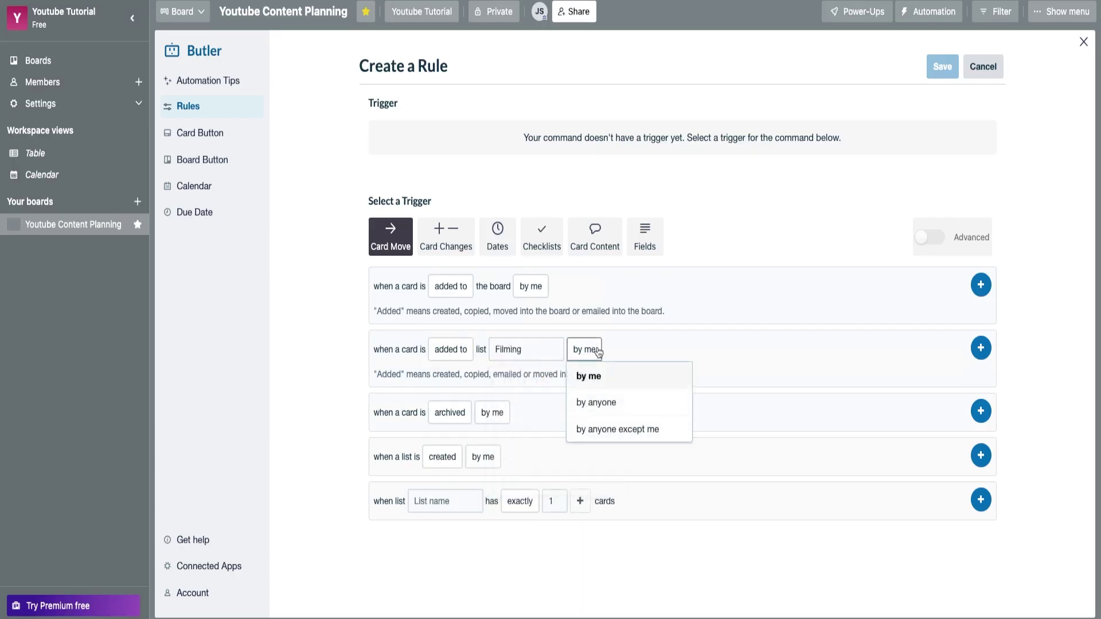
click(631, 402)
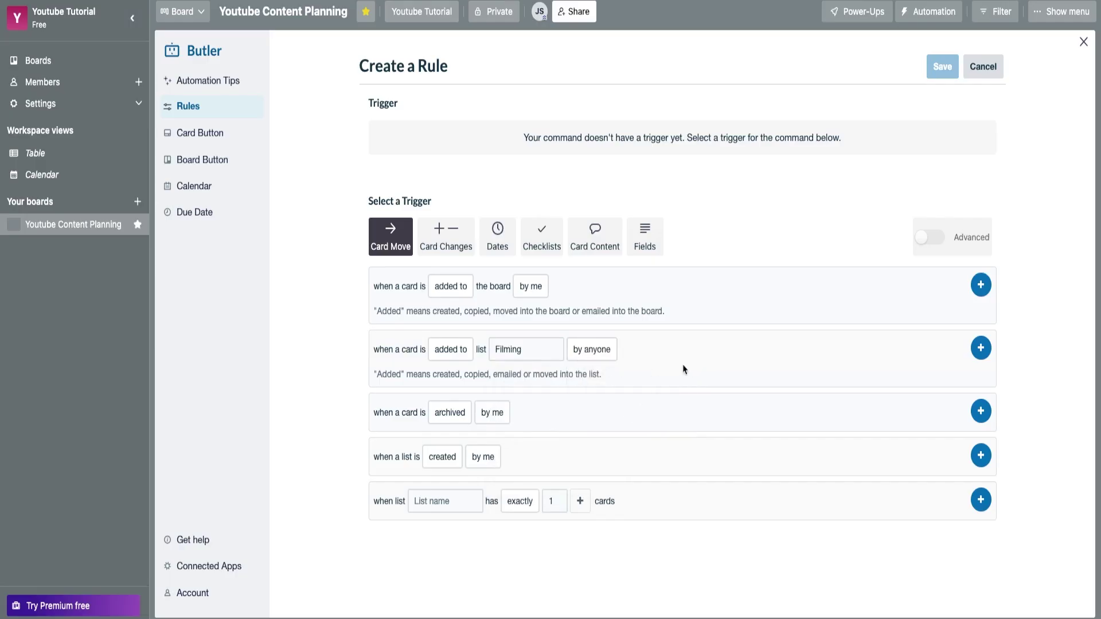
click(982, 349)
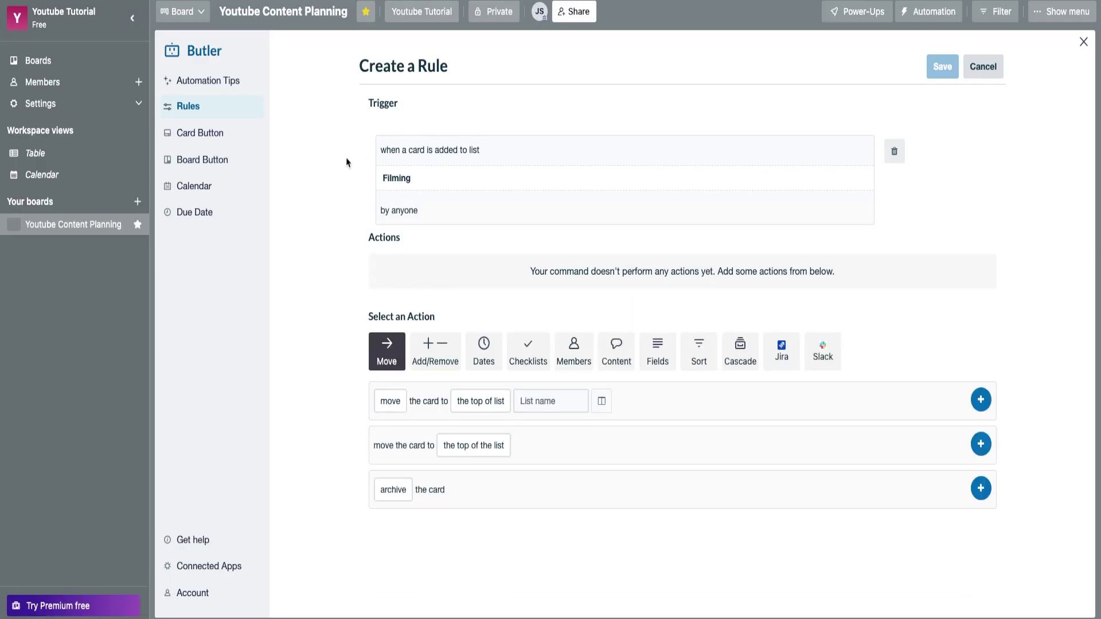
drag(380, 154, 448, 202)
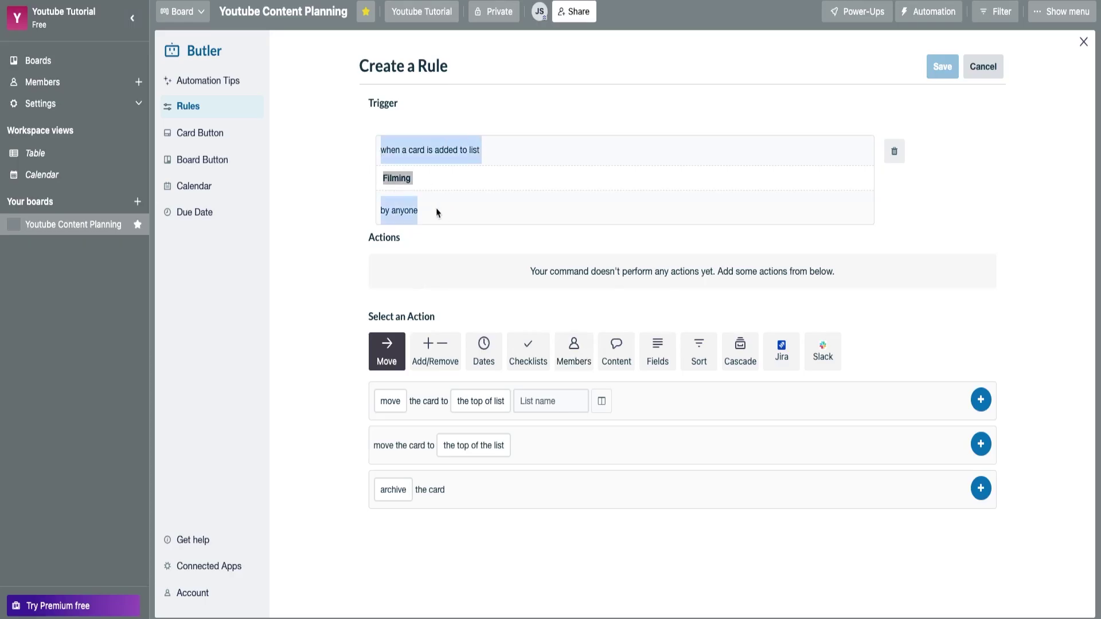
click(331, 195)
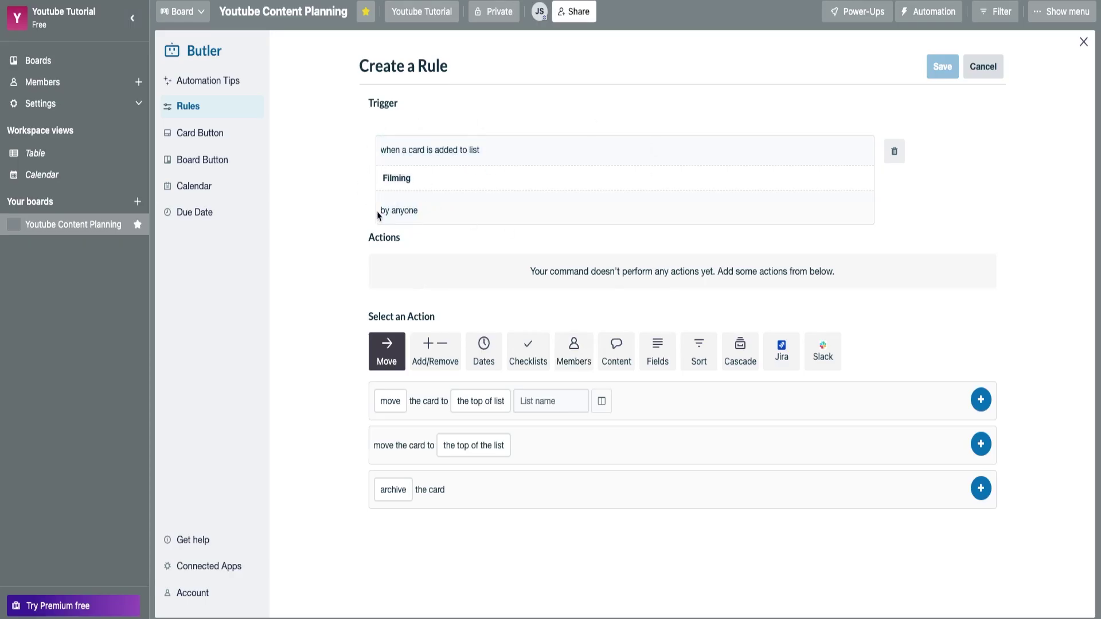
Step: Add a Members action to the rule that adds the board member to the card
click(584, 353)
scroll(542, 373, down, 1)
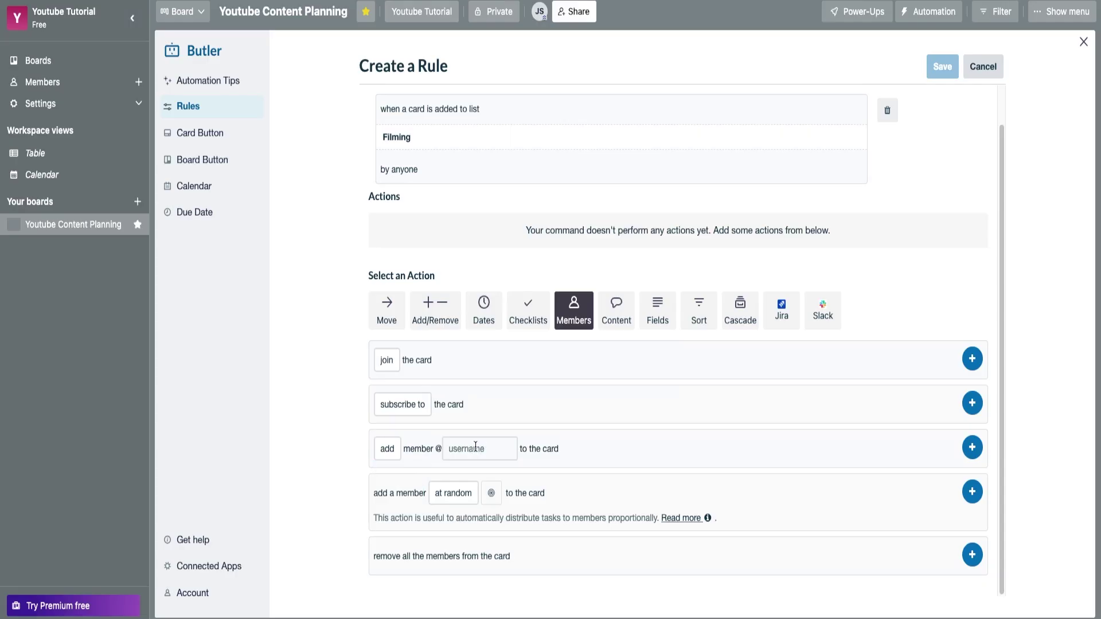
click(498, 449)
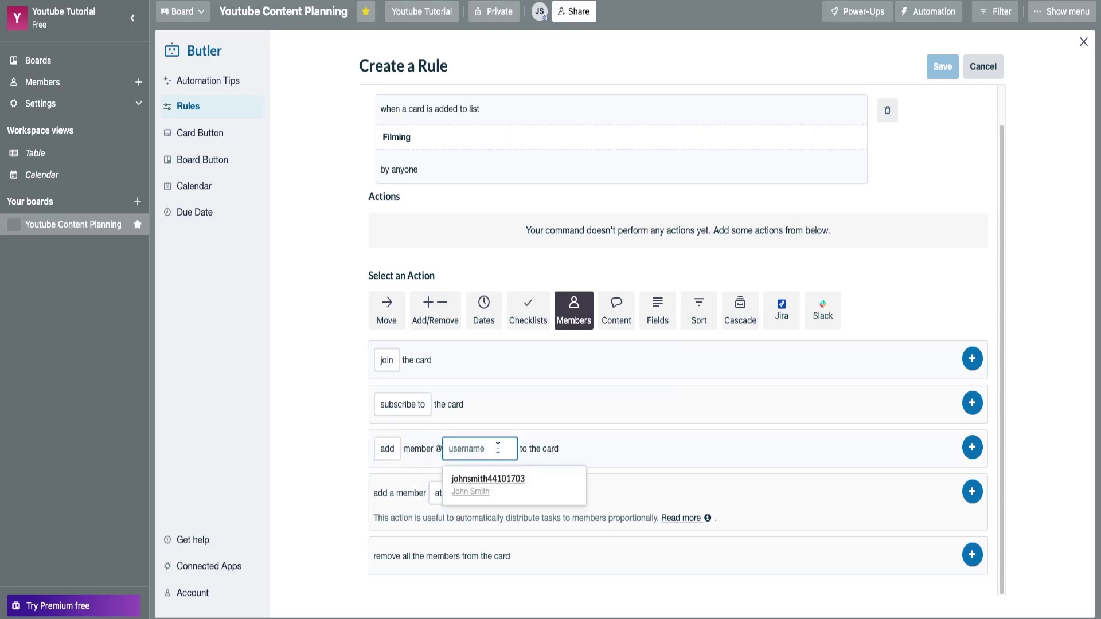
click(482, 484)
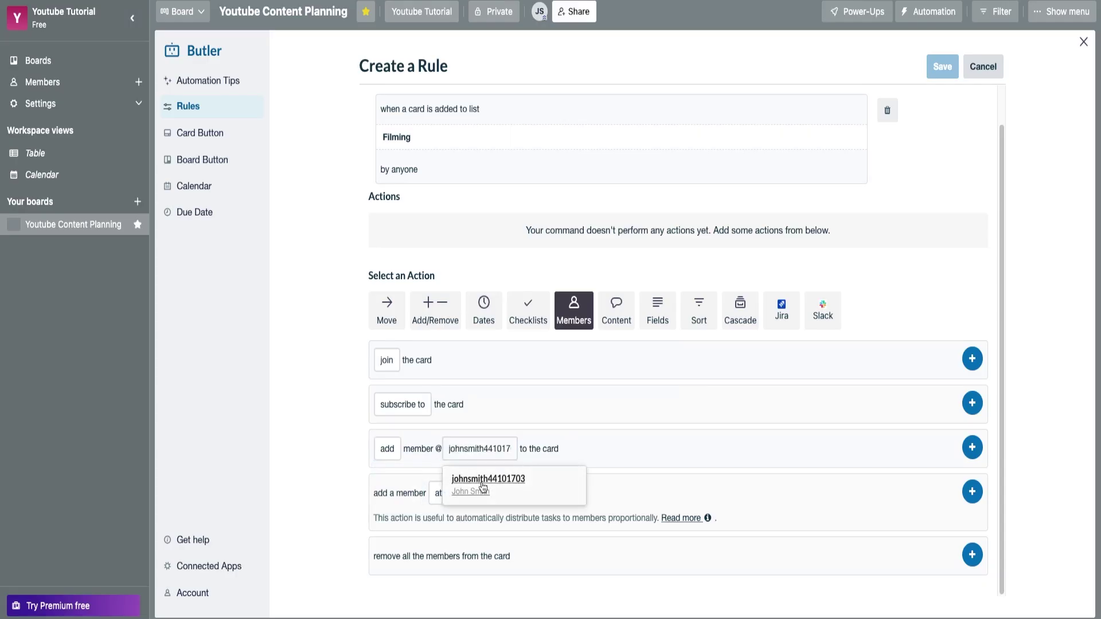
click(972, 448)
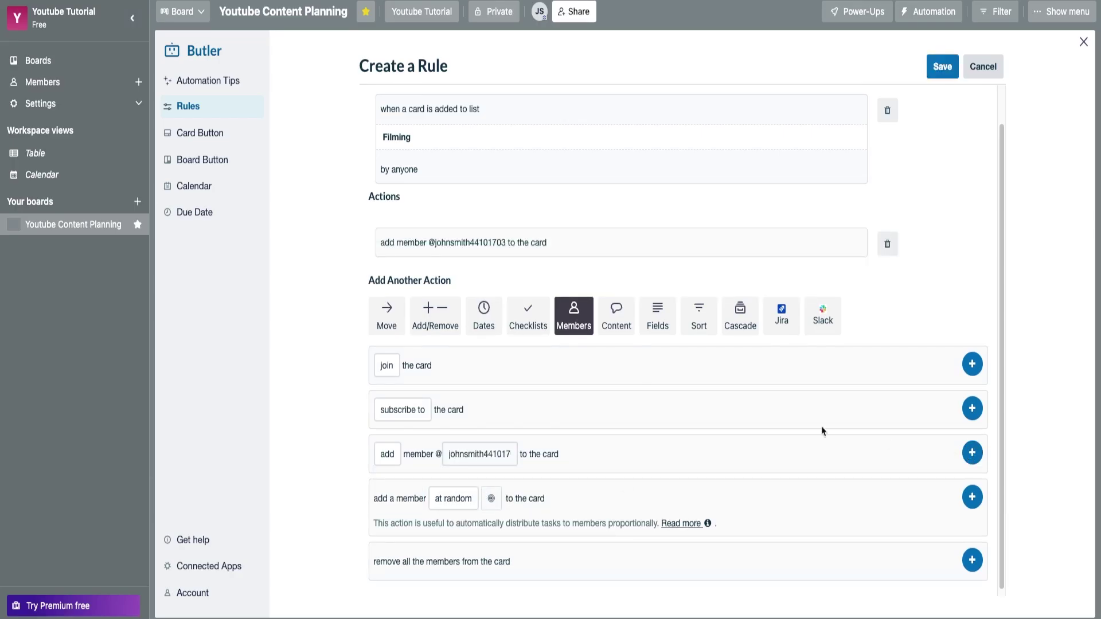
Step: Save the rule, review its wording and return to the board
click(942, 66)
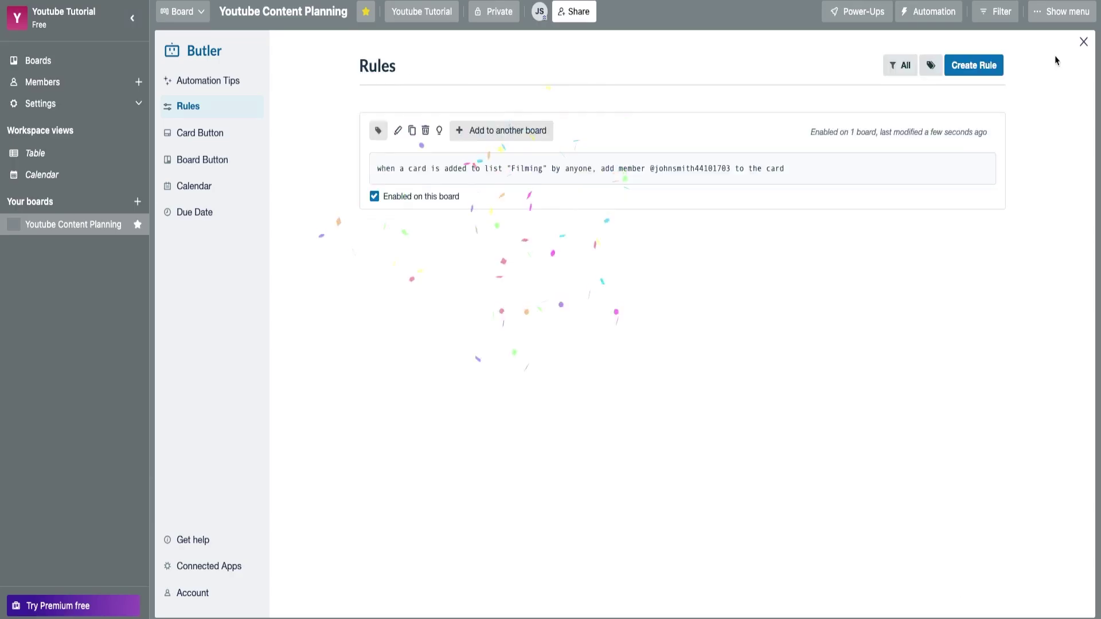
drag(375, 174, 789, 171)
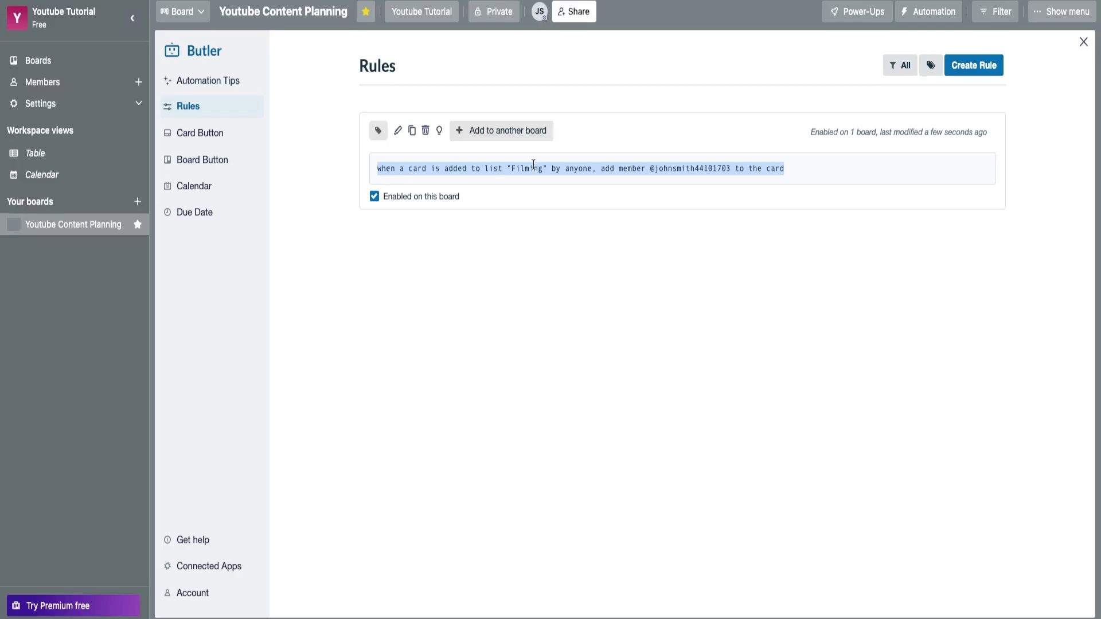
click(618, 166)
drag(603, 165, 849, 147)
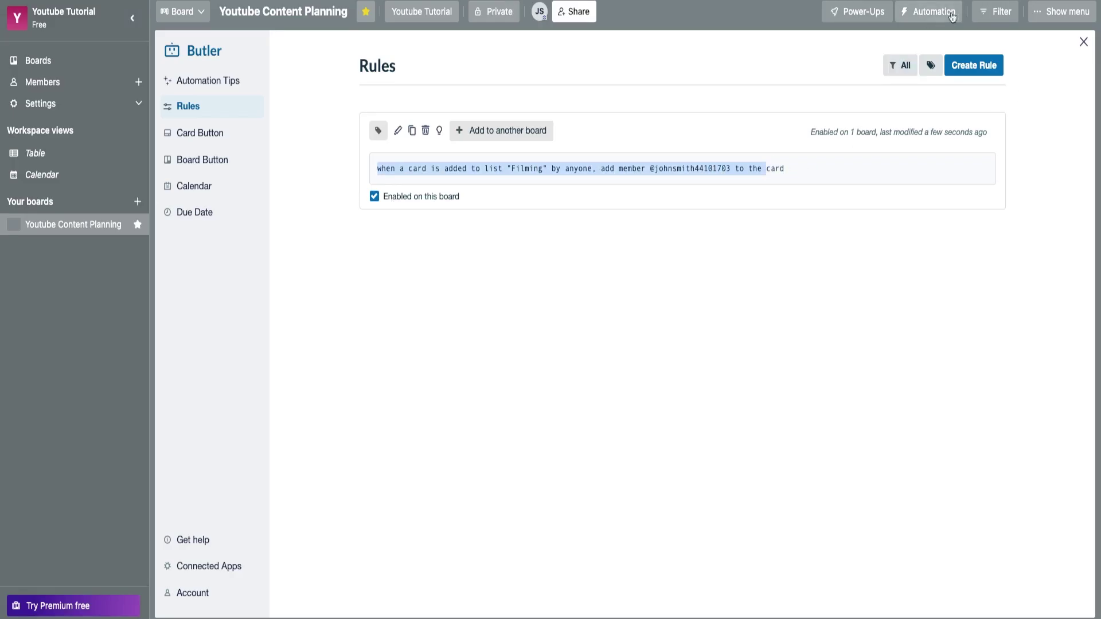
click(1083, 41)
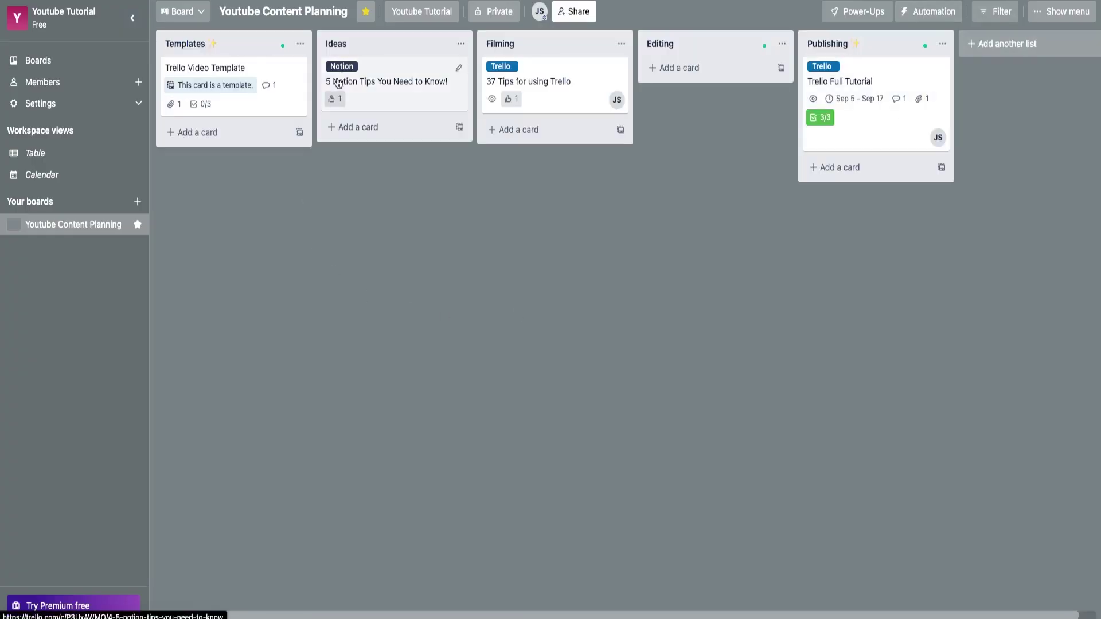
Step: View the "5 Notion Tips You Need to Know!" card, close it and move it from Ideas to the end of the Filming list
click(369, 92)
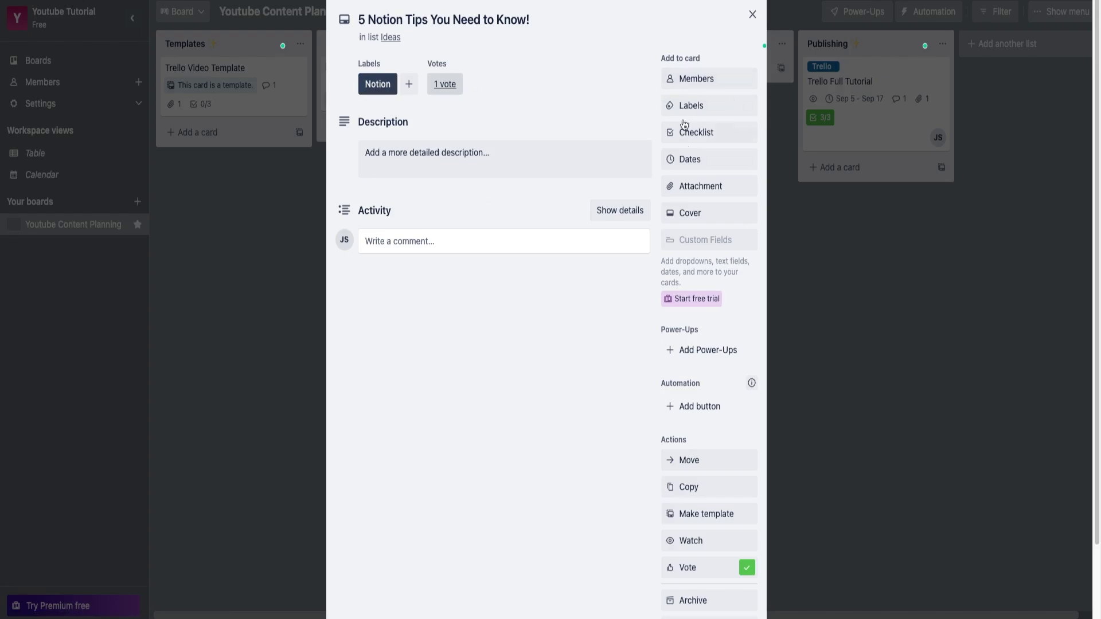
click(752, 14)
drag(439, 94, 561, 106)
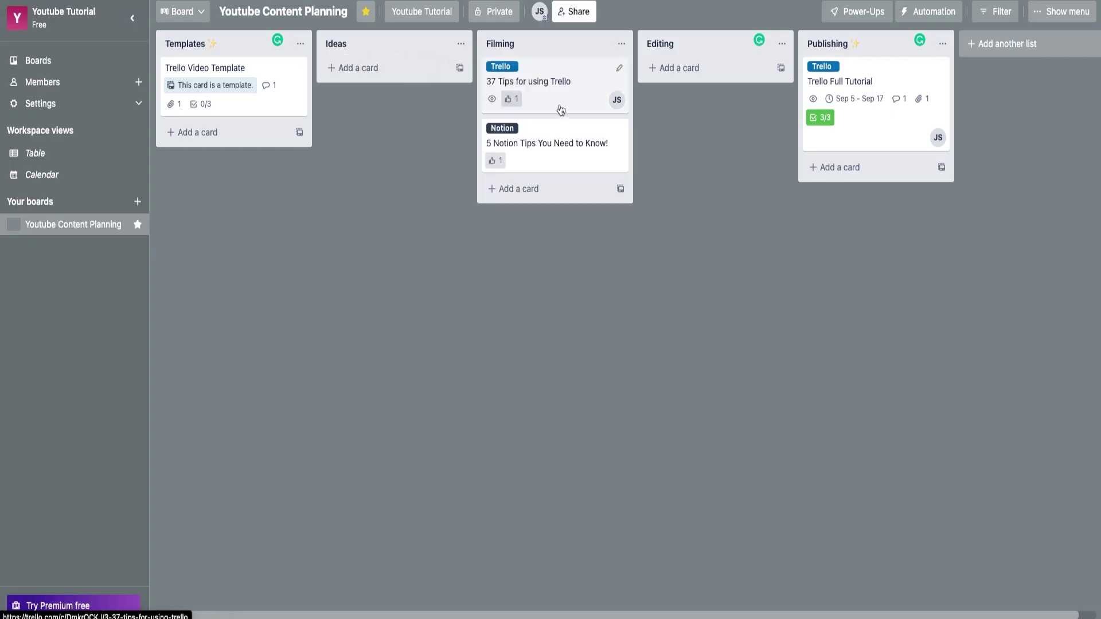
Step: Check the members and watch status of the "5 Notion Tips You Need to Know!" card in Filming
click(573, 143)
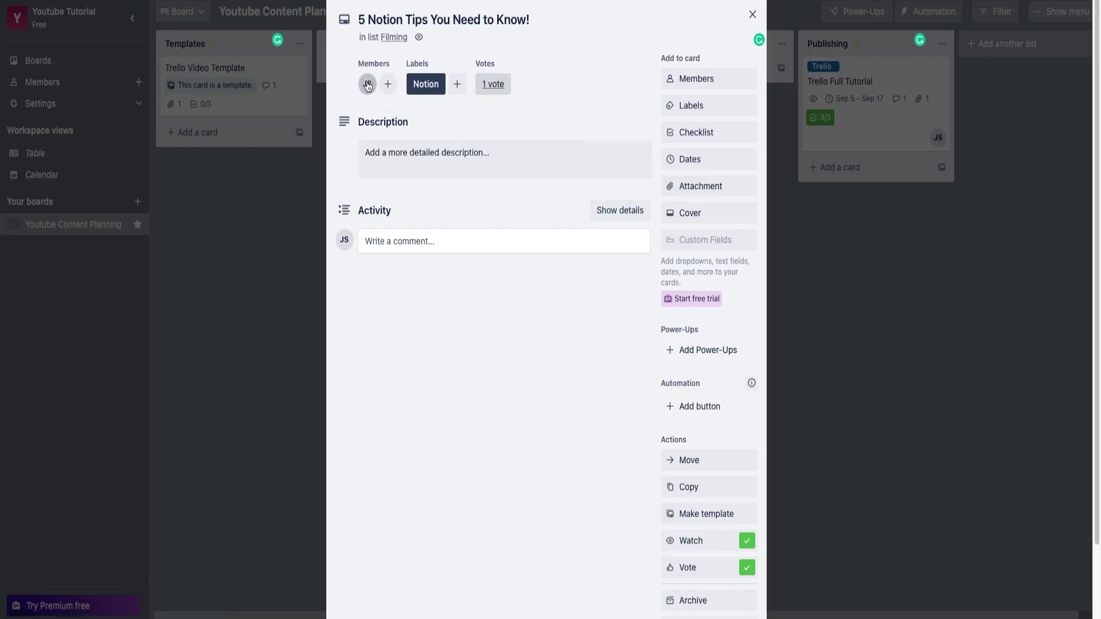
scroll(732, 484, down, 2)
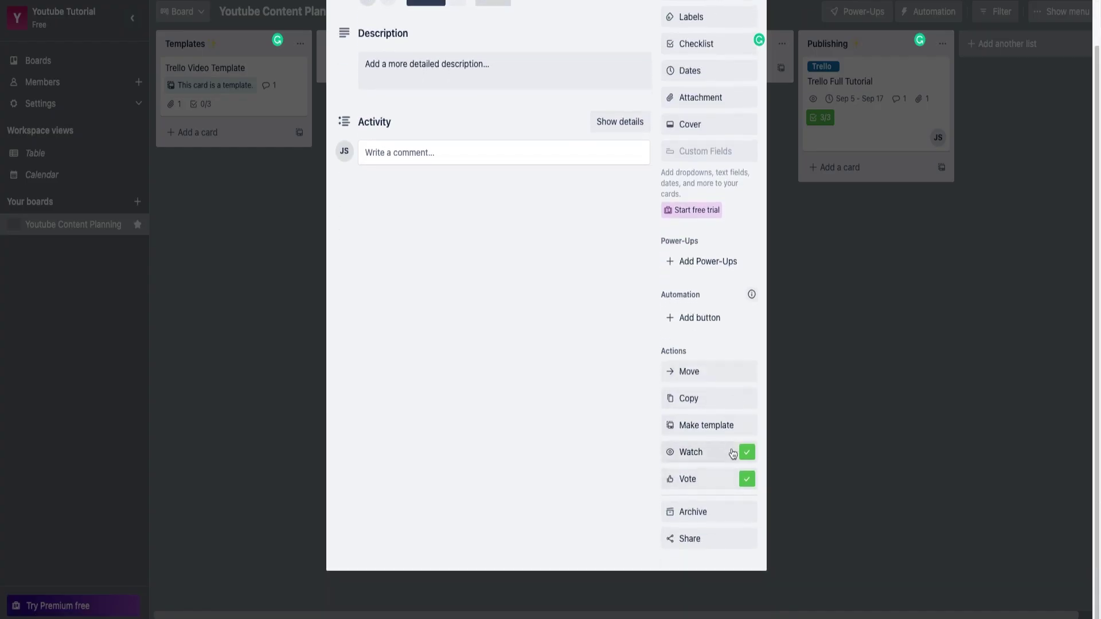
scroll(615, 67, up, 2)
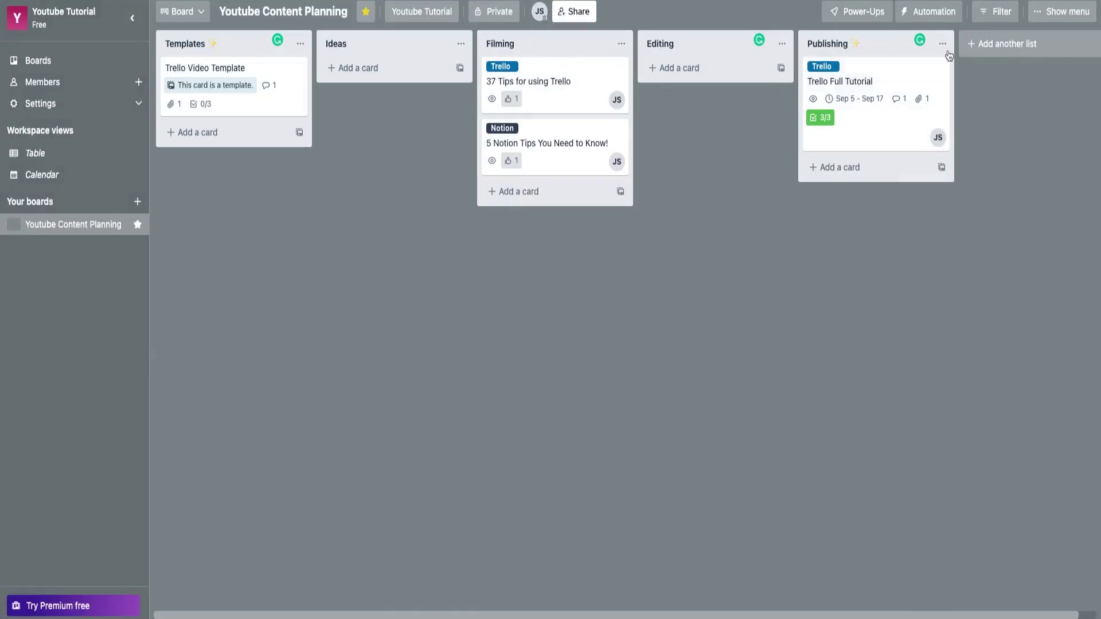
Step: Open the board's card button automations, read the examples and start creating a new card button
click(943, 15)
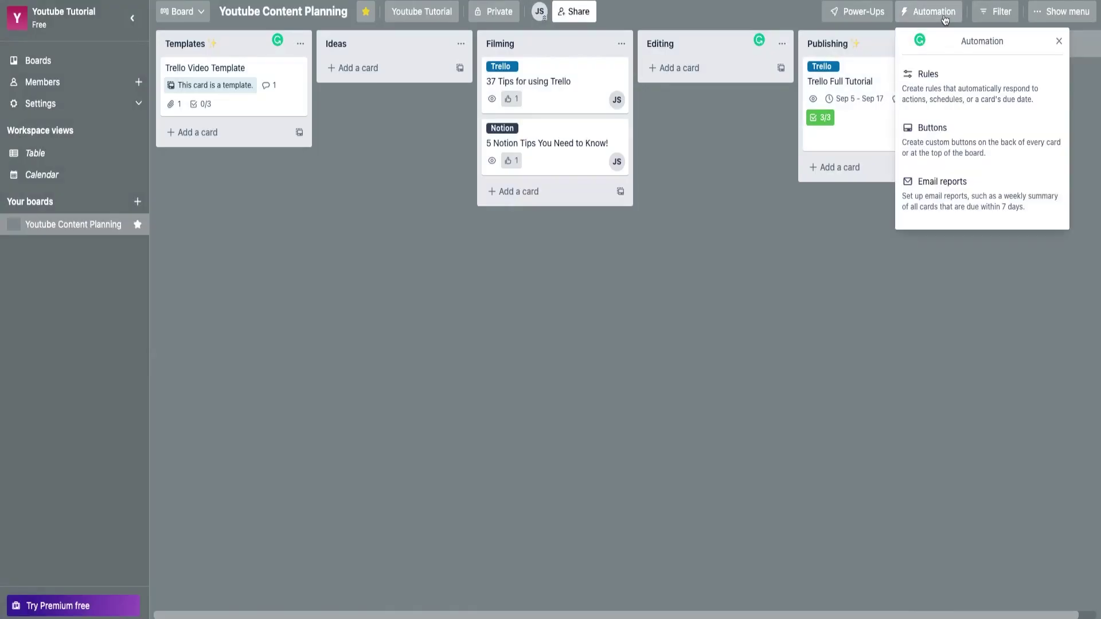
click(969, 137)
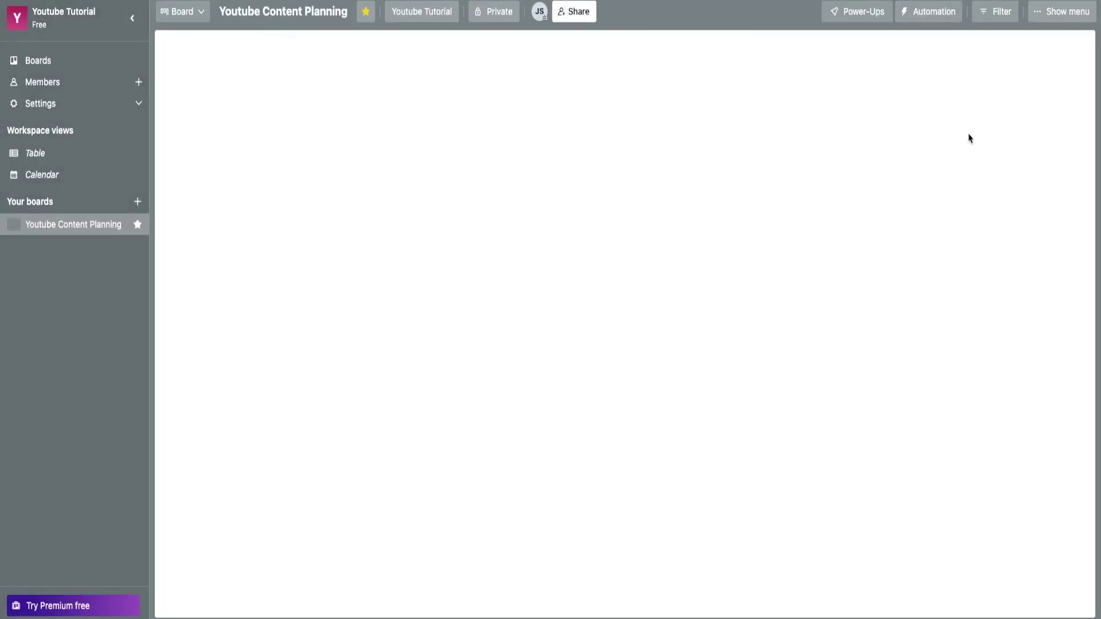
scroll(698, 482, down, 1)
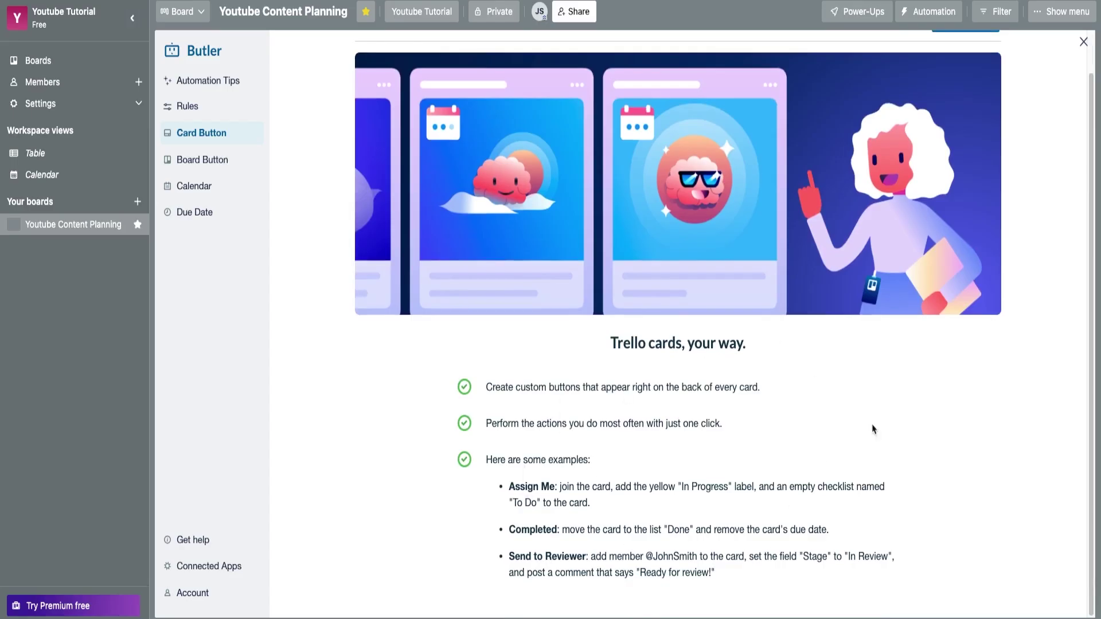
scroll(874, 429, up, 1)
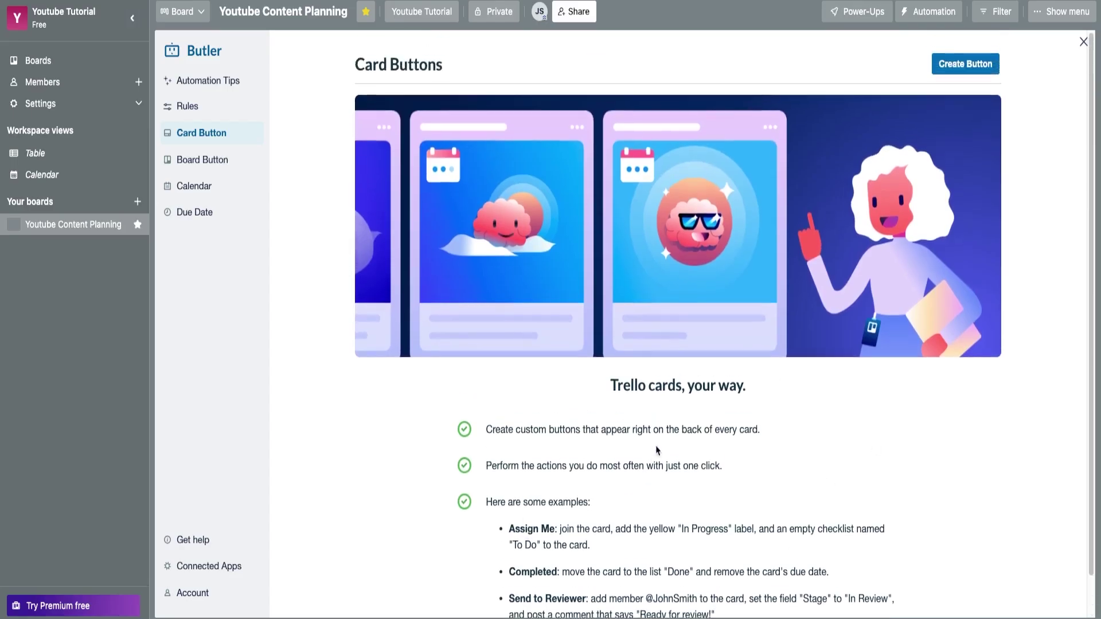
click(975, 66)
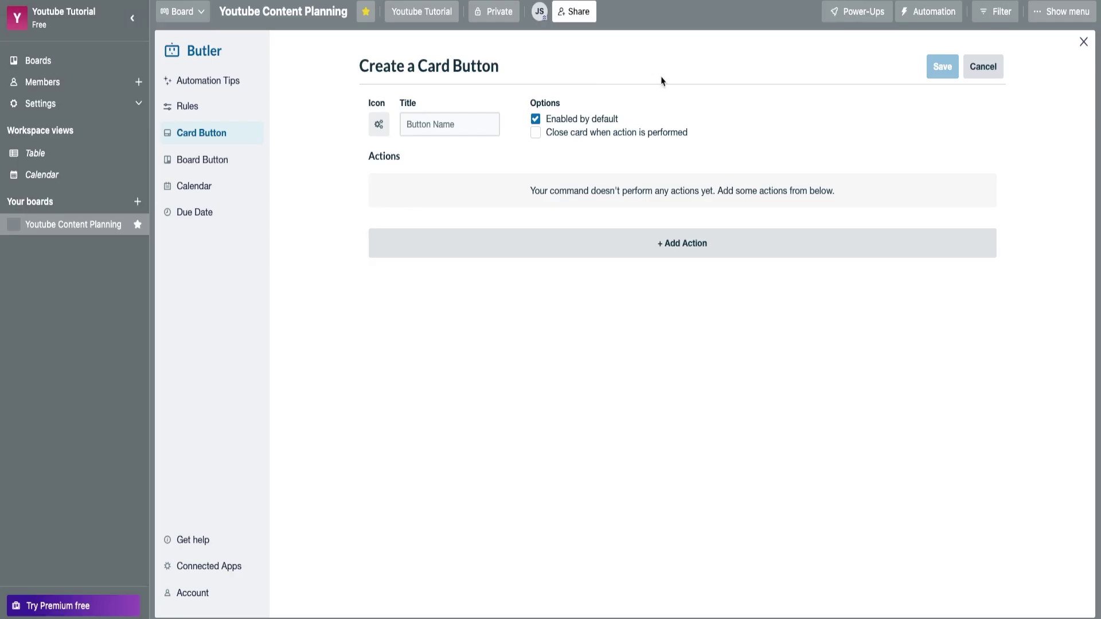
Step: Give the new card button a lightning bolt icon and the title "Send to Filming"
click(380, 128)
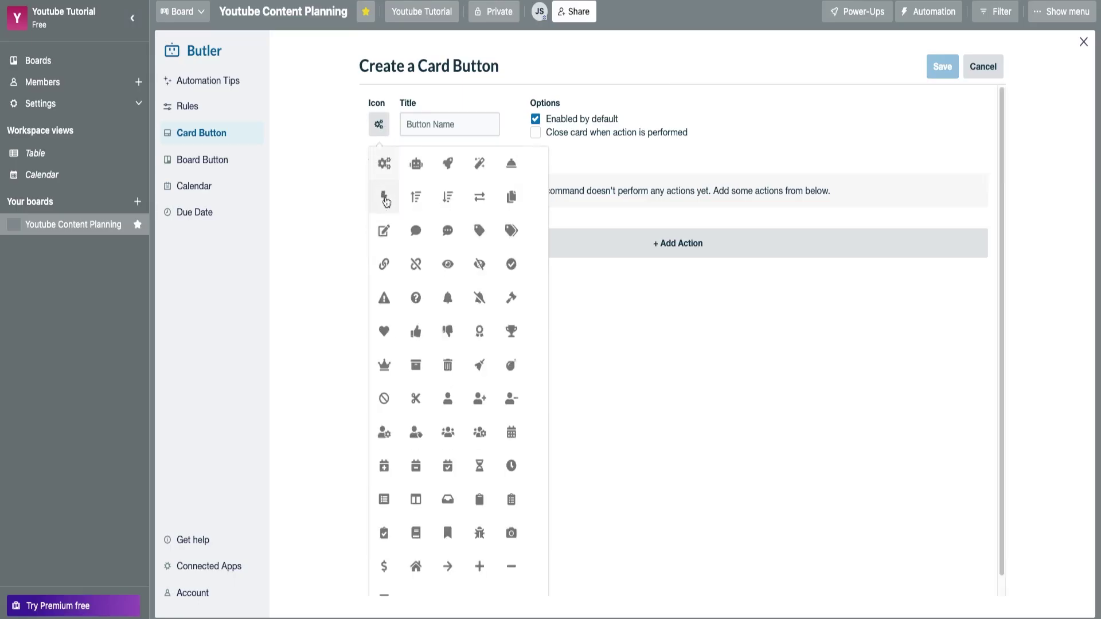
click(385, 198)
click(422, 121)
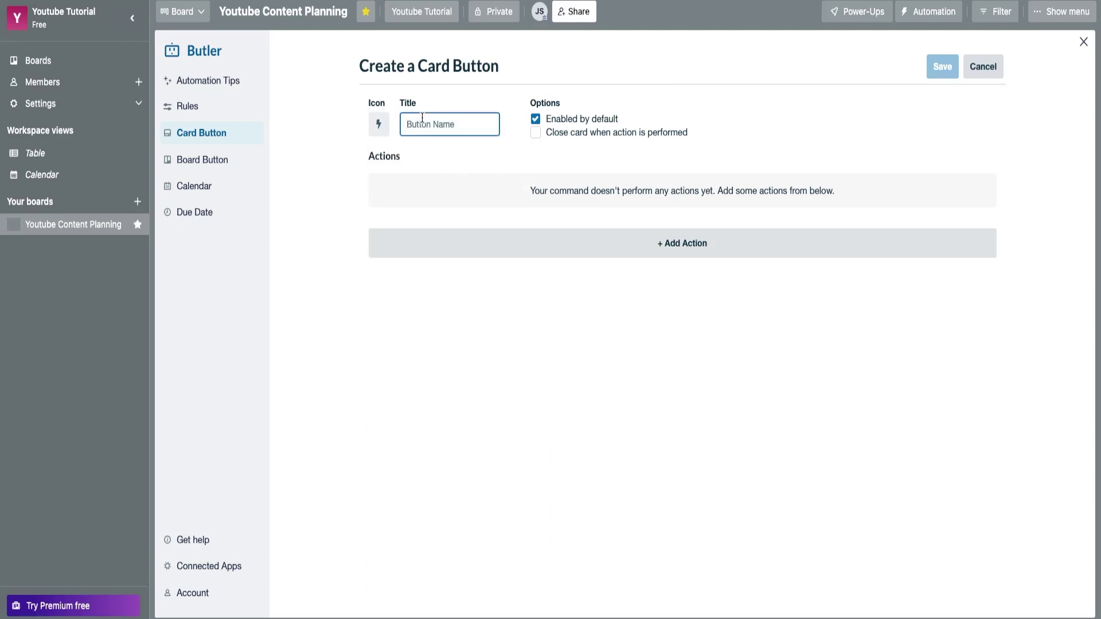
text(Send to Filming)
click(533, 126)
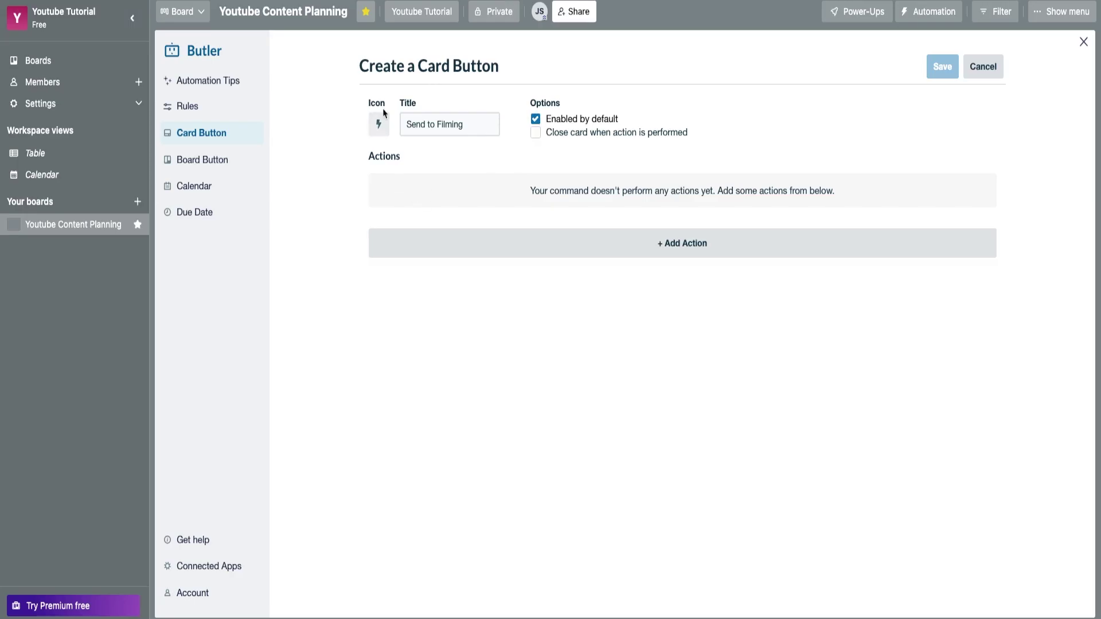
Step: Add a Move action to the button that moves the card to the top of list Filming
click(676, 252)
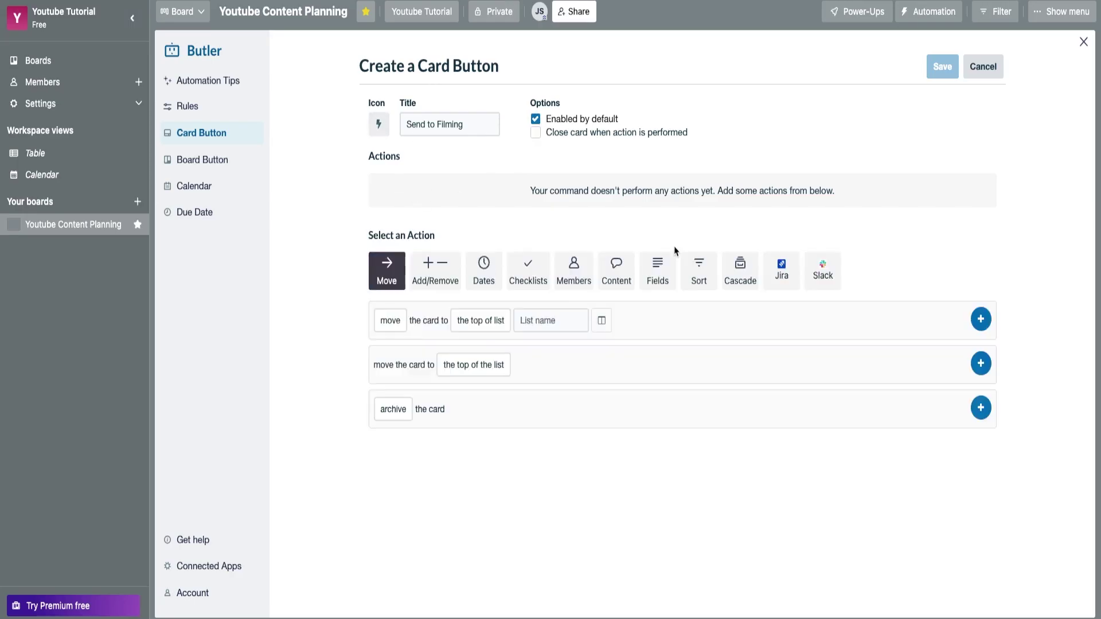
drag(405, 124, 472, 131)
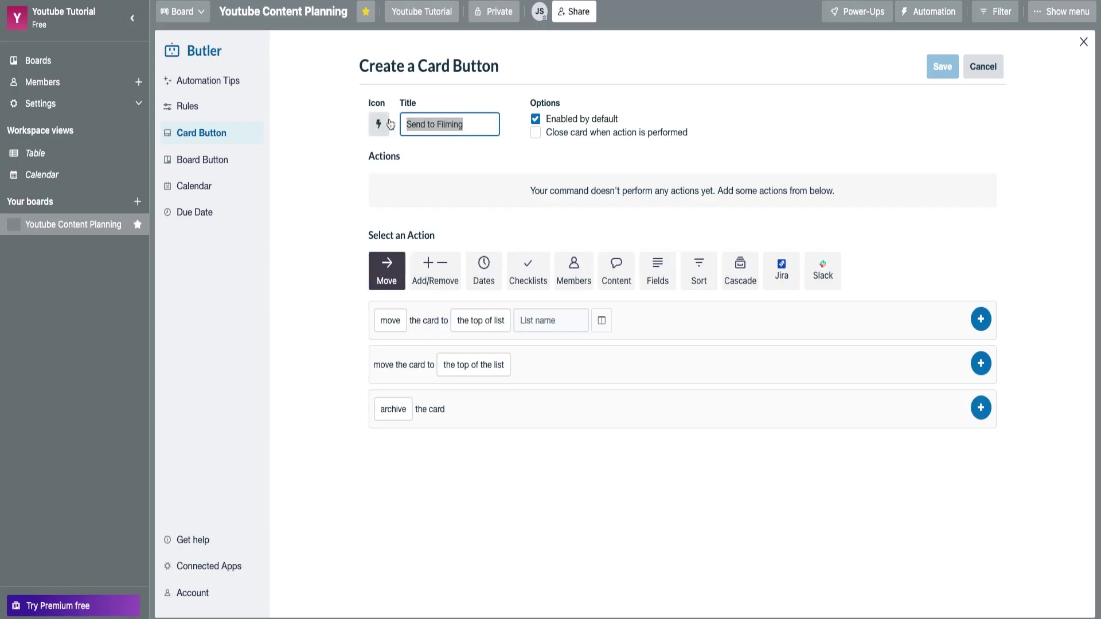
click(347, 240)
click(481, 320)
click(548, 320)
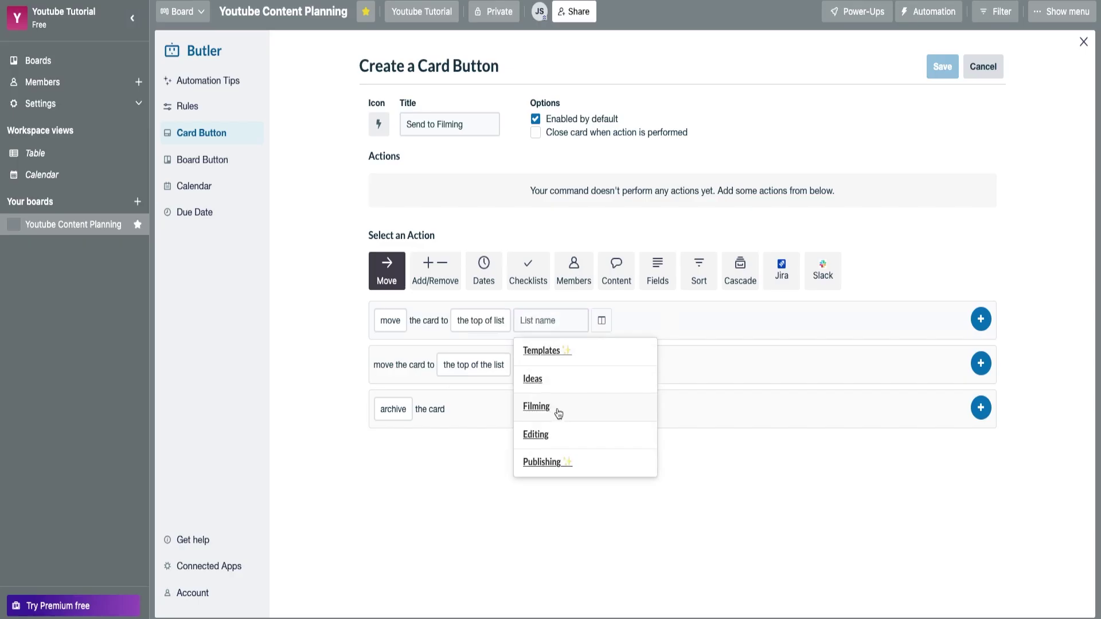
click(559, 411)
click(981, 319)
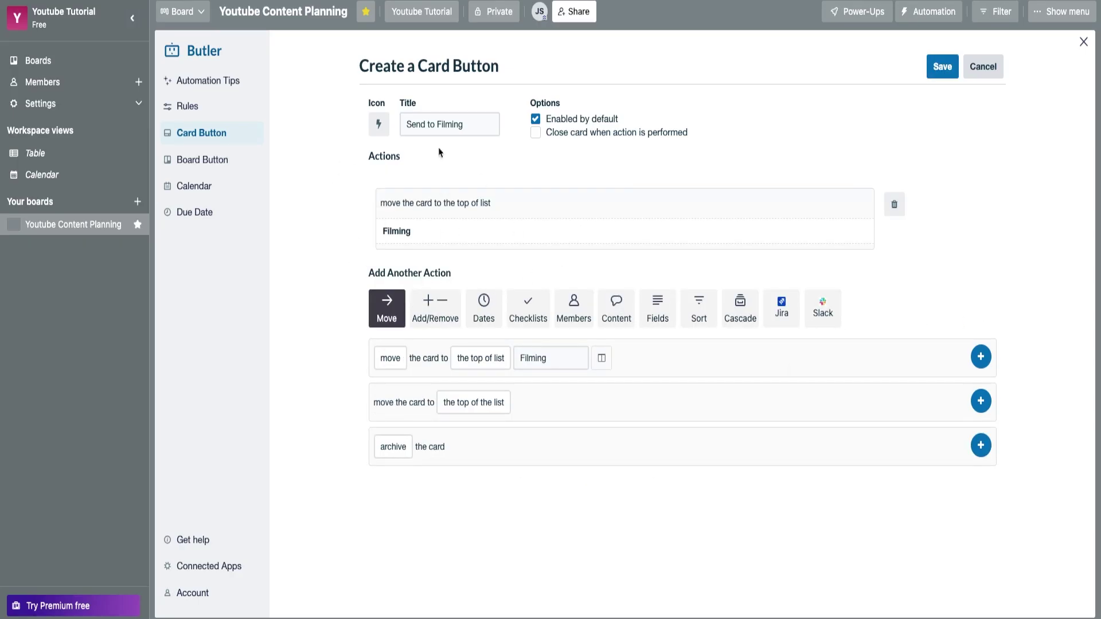
Step: Add a Members action to the button that adds the board member to the card, and review both actions
click(584, 309)
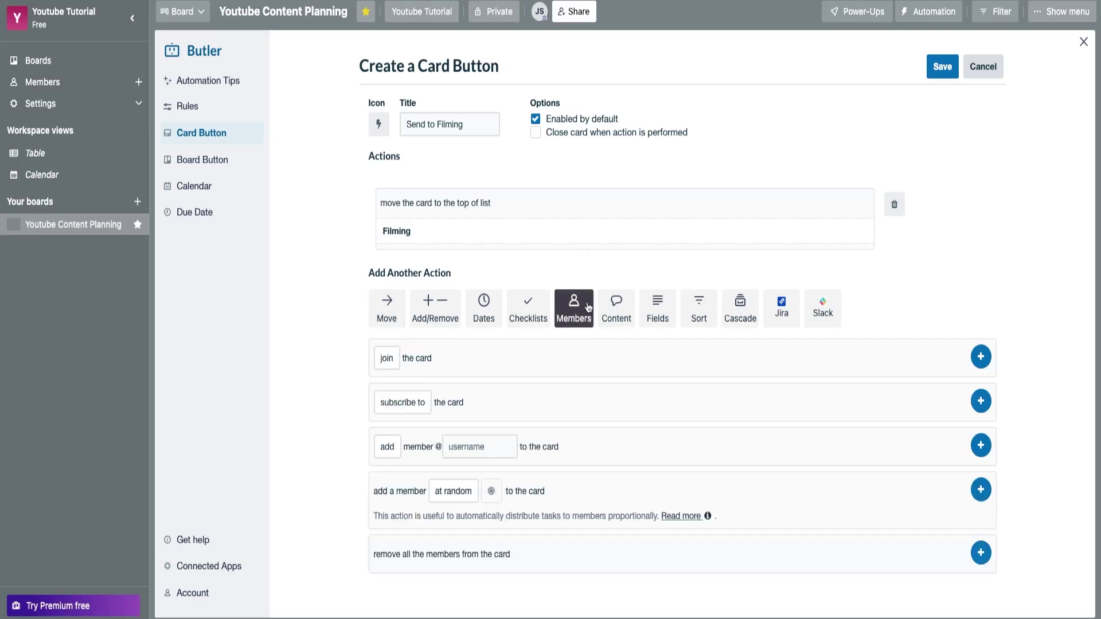
click(476, 448)
click(500, 479)
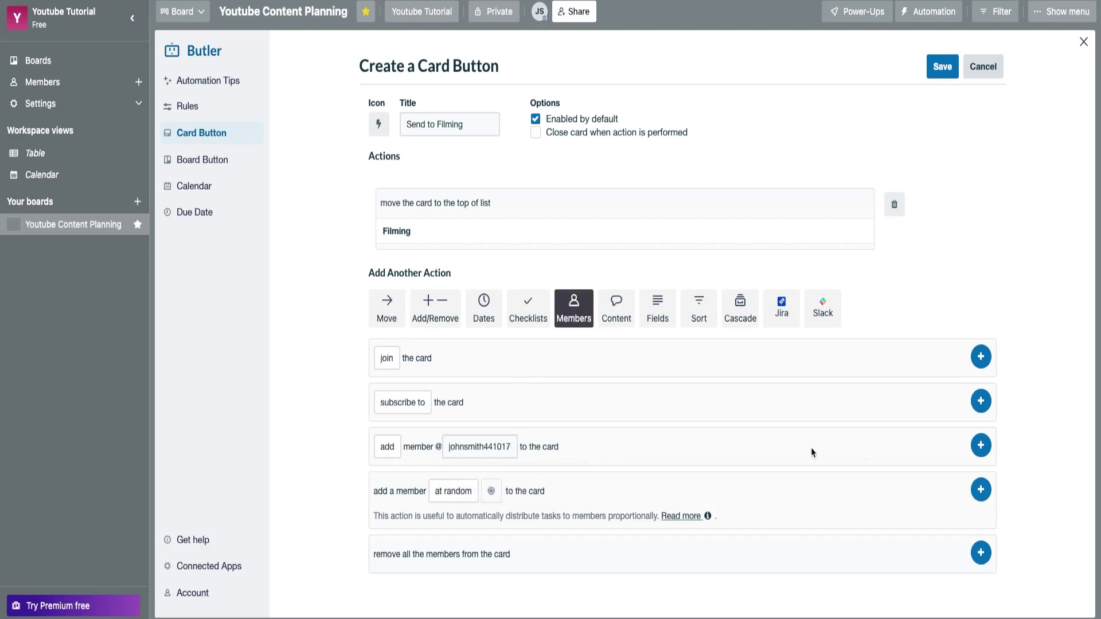
click(981, 446)
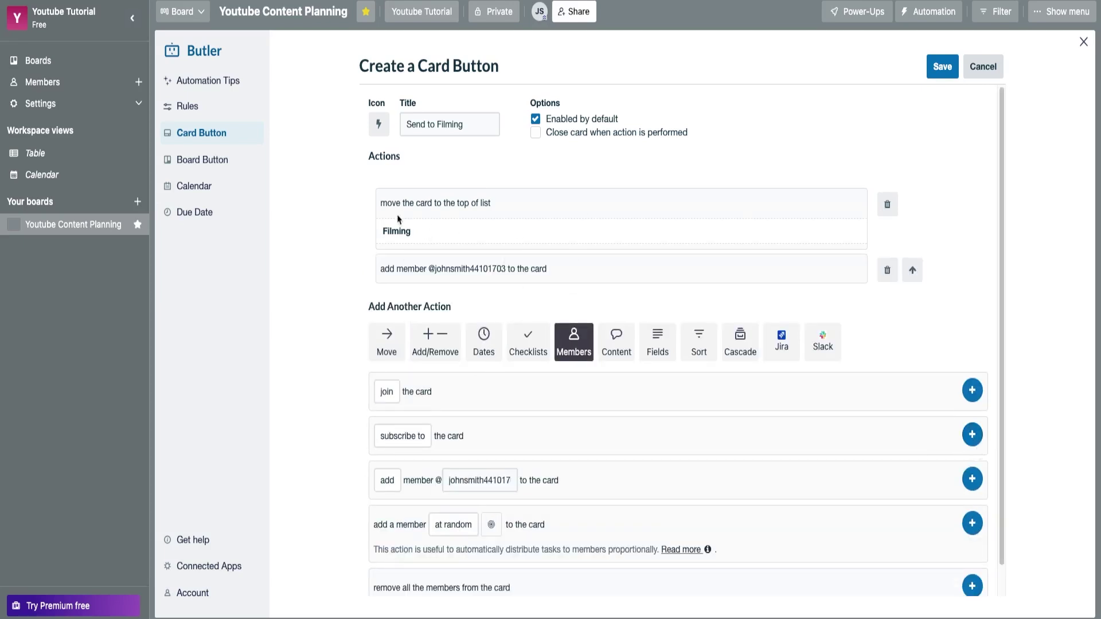
drag(384, 205, 430, 233)
drag(383, 265, 514, 285)
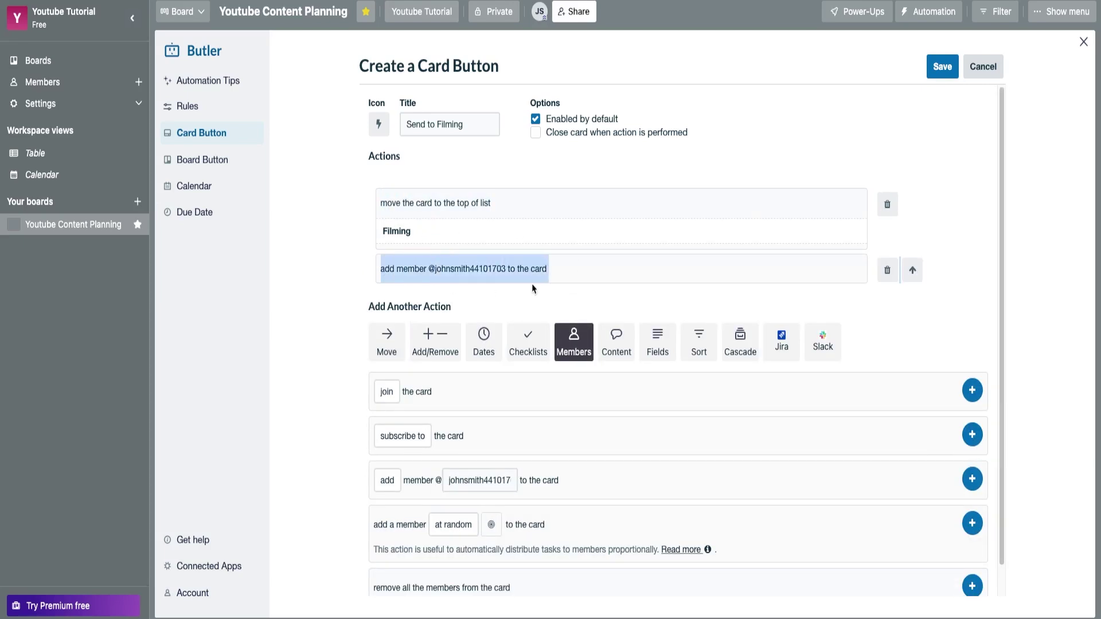
click(497, 151)
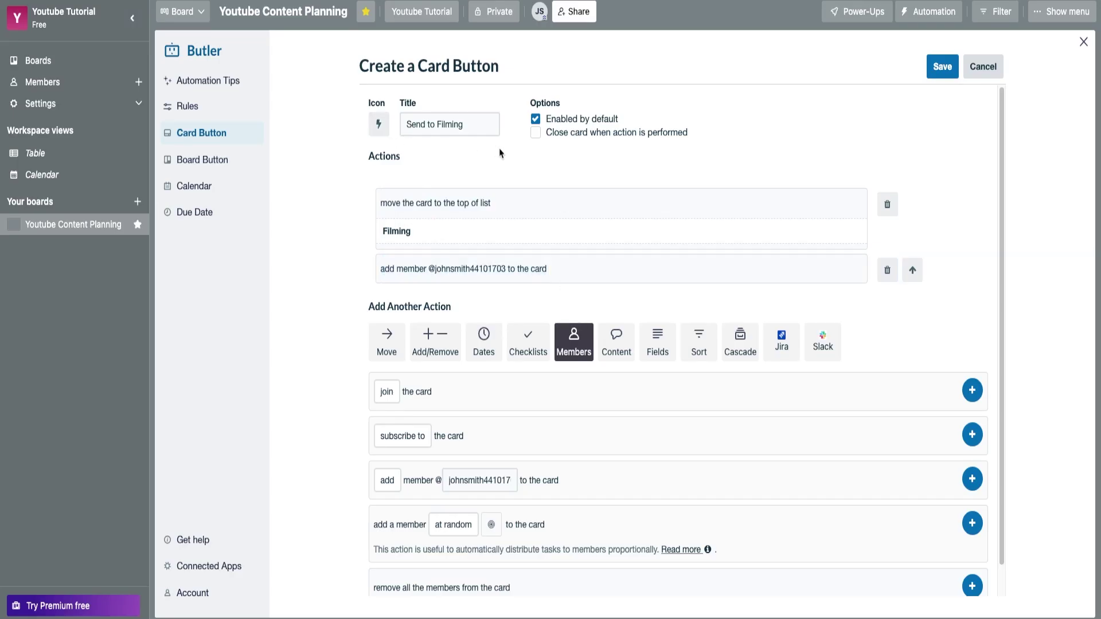
Step: Add a Content action setting the card's description to "Remember to stay up beat and positive throughout the filming and don't forget to add your call to action!"
click(617, 343)
scroll(631, 347, down, 3)
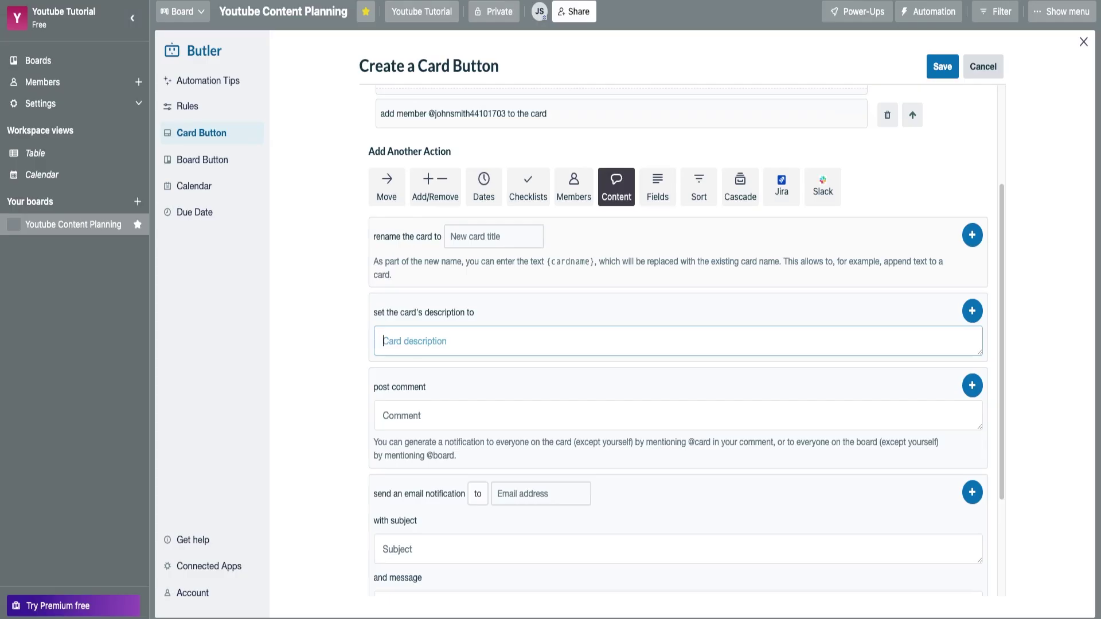
text(Remember to stay up beat and positive thoru)
key(BackSpace)
key(BackSpace)
key(BackSpace)
text(roughout the filming and don't forget to add your)
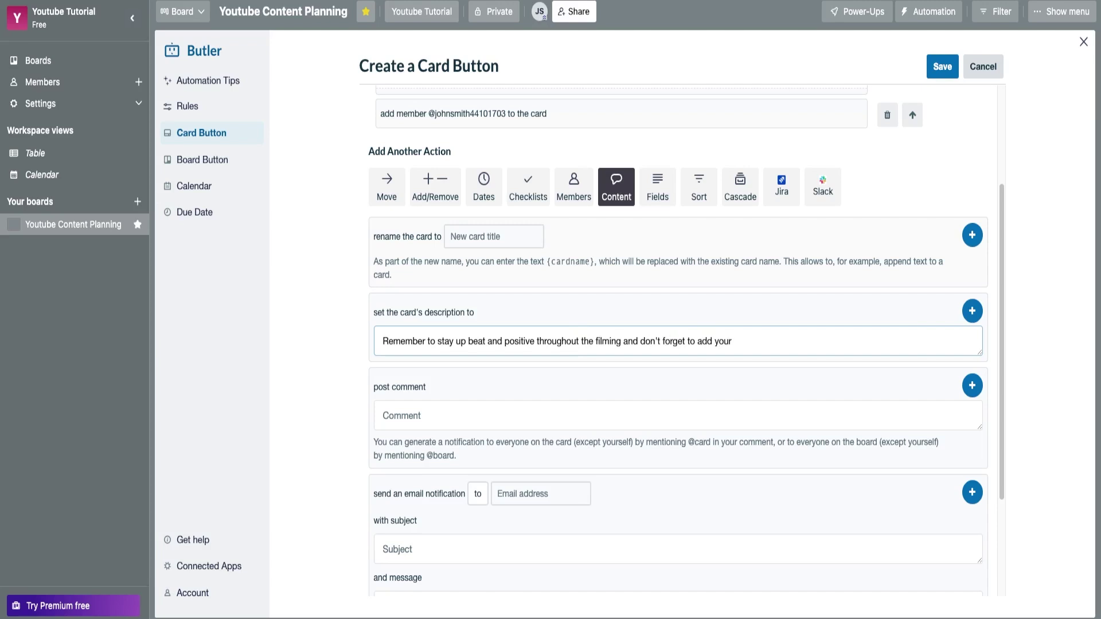
text( call to action!)
click(972, 316)
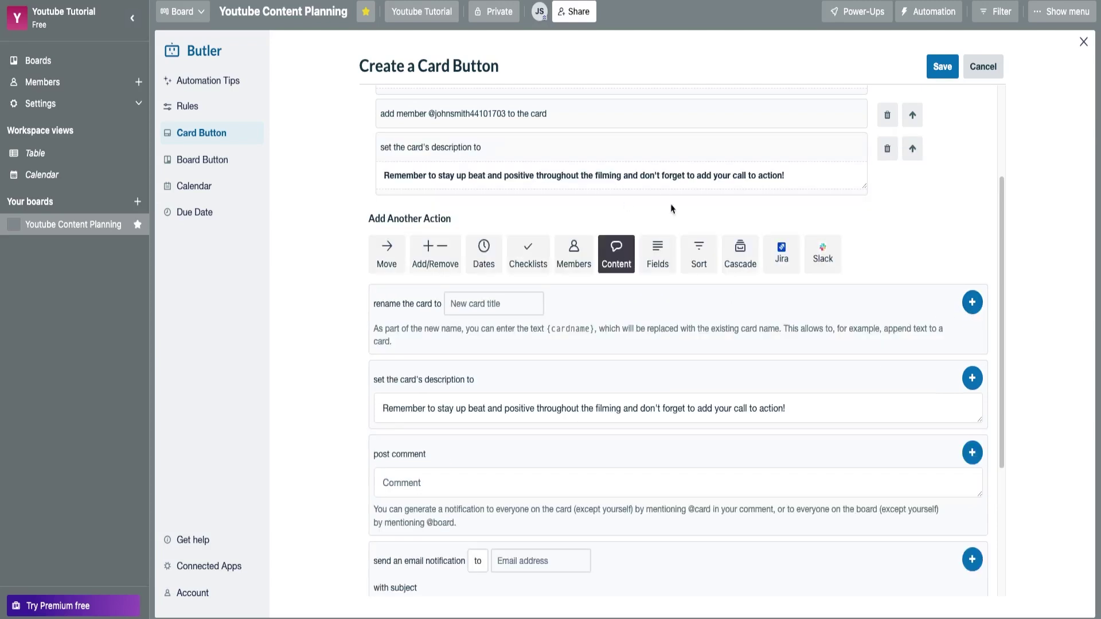
scroll(633, 221, up, 1)
scroll(396, 184, up, 1)
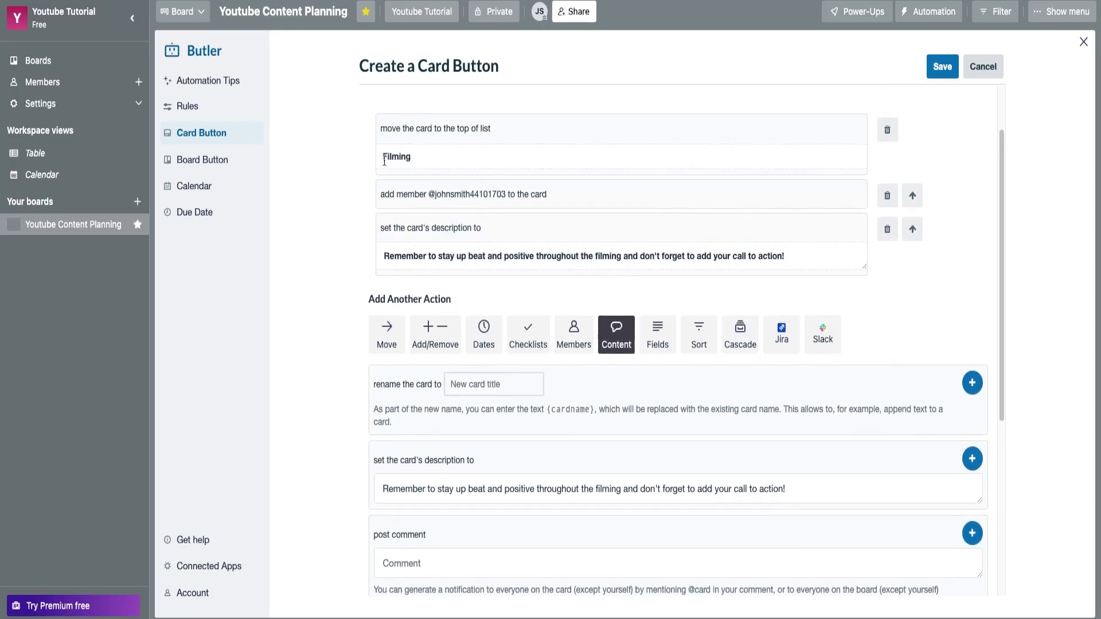
drag(384, 126, 844, 272)
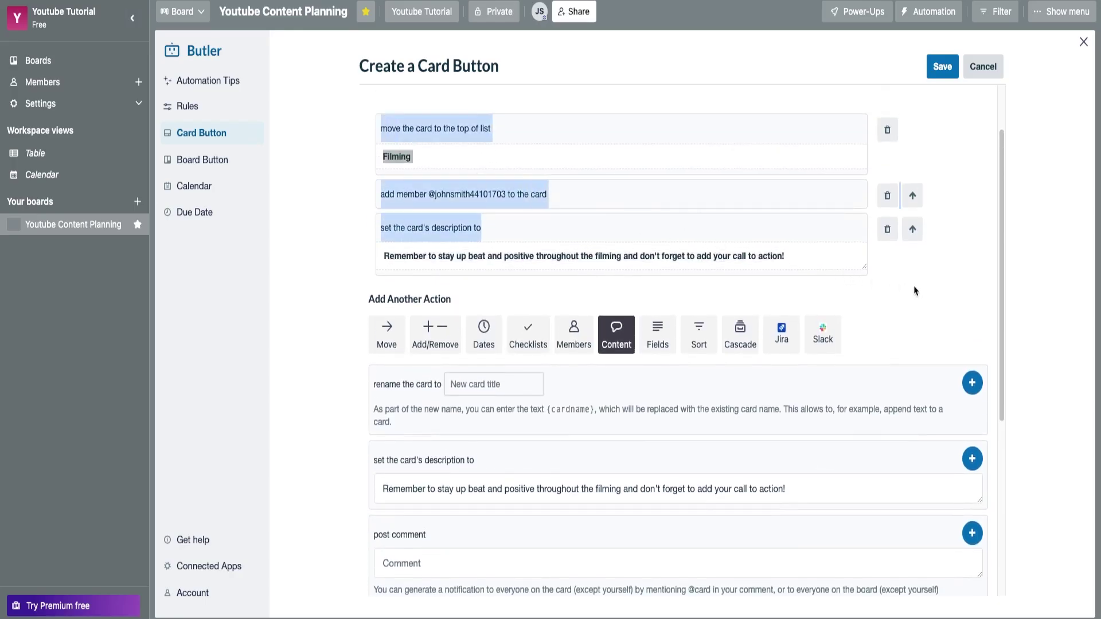
Step: Save the "Send to Filming" card button and close the automation settings to return to the board
click(911, 289)
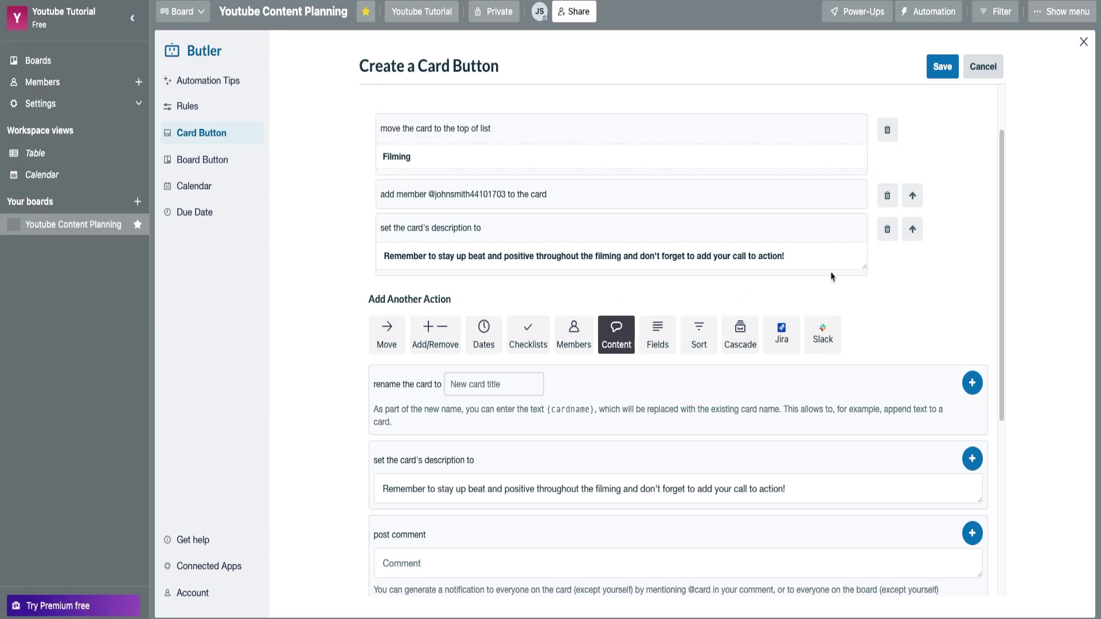
scroll(962, 309, up, 3)
click(943, 67)
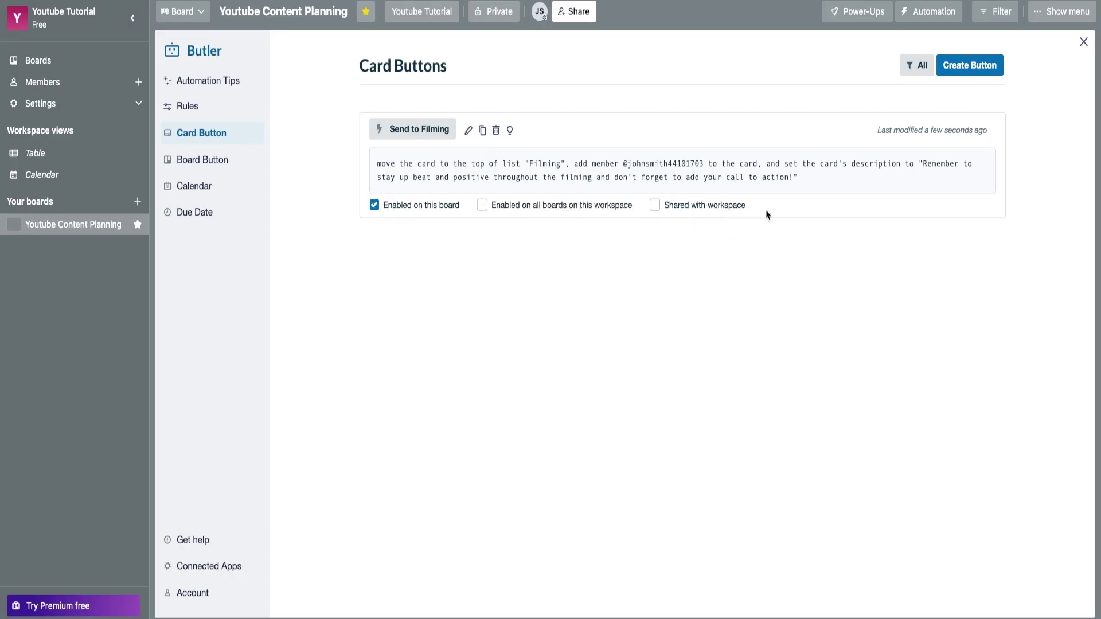
click(1083, 43)
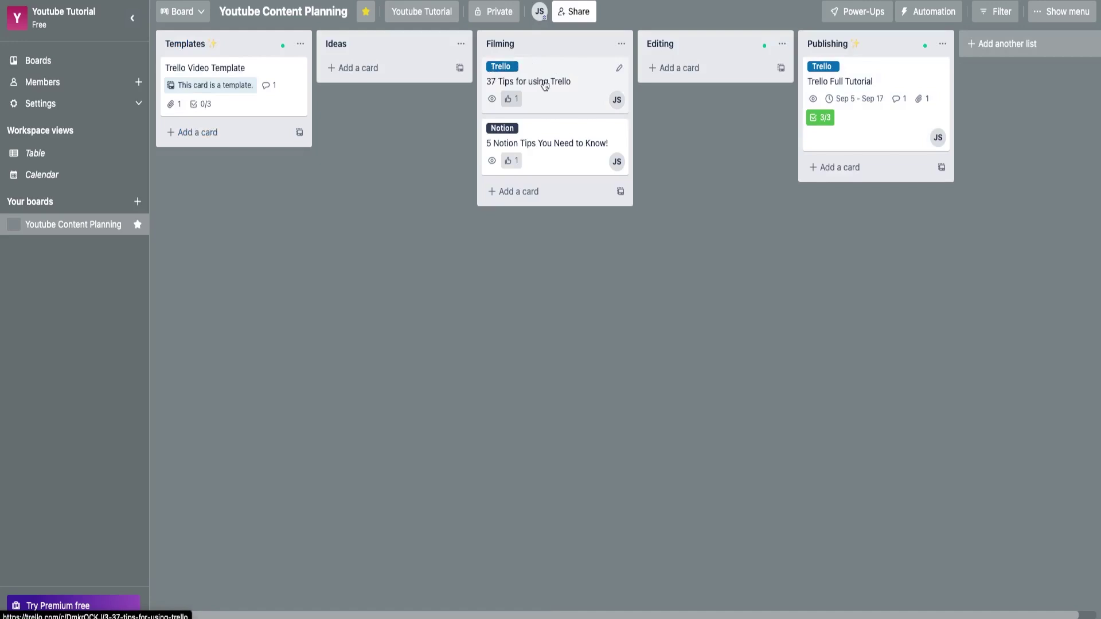
Step: Move the card "37 Tips for using Trello" to the Ideas list, then run the "Send to Filming" automation on it
drag(545, 85, 391, 79)
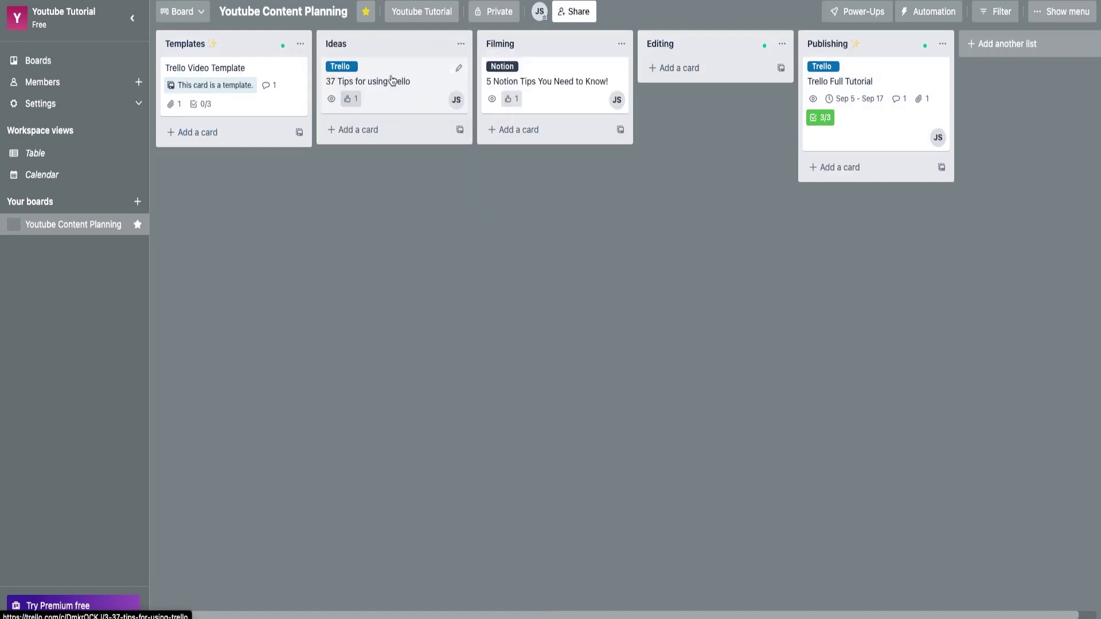
click(405, 85)
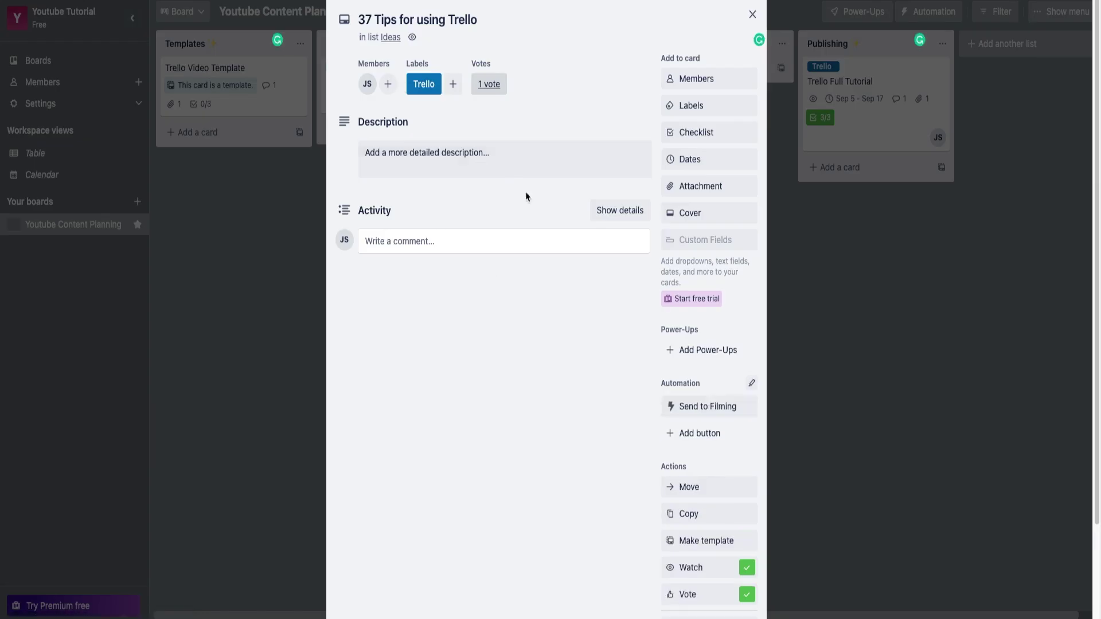
scroll(608, 247, down, 1)
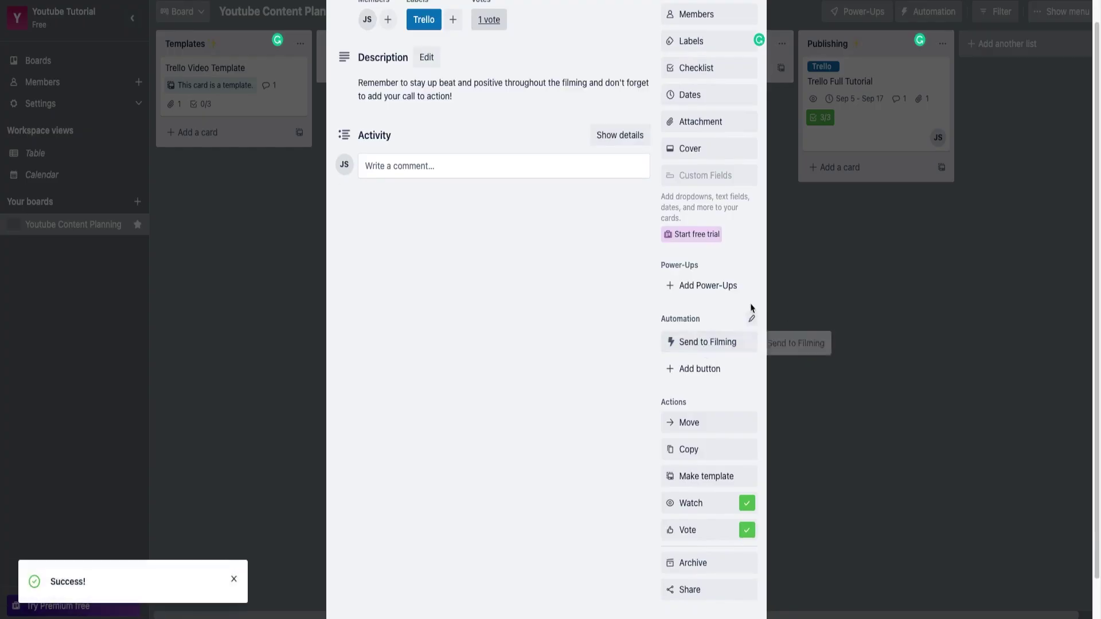
scroll(756, 305, up, 1)
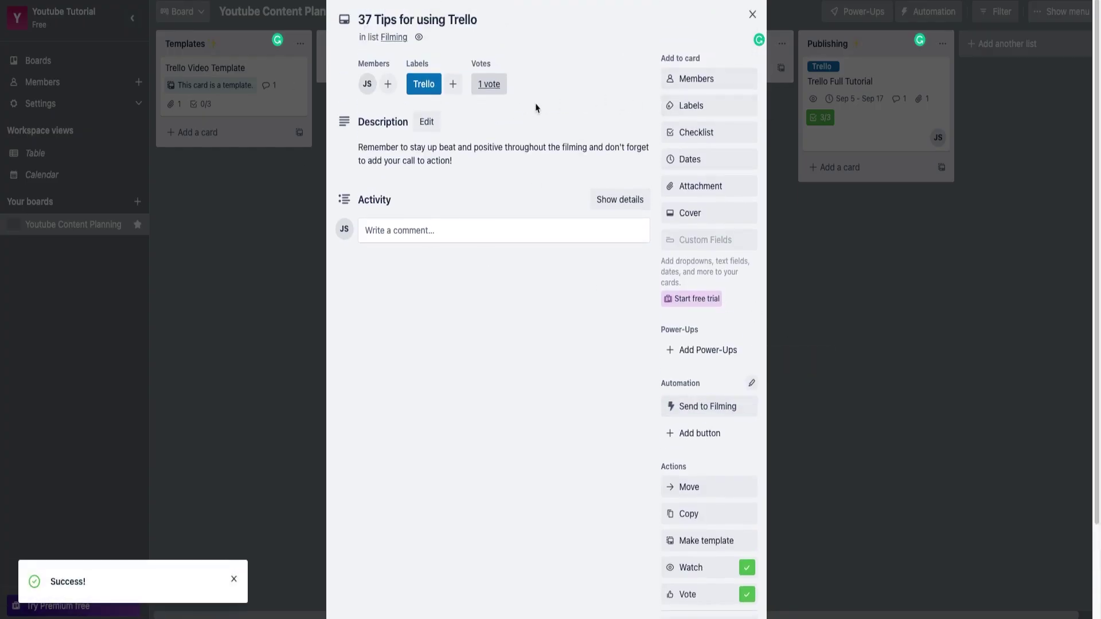
click(845, 255)
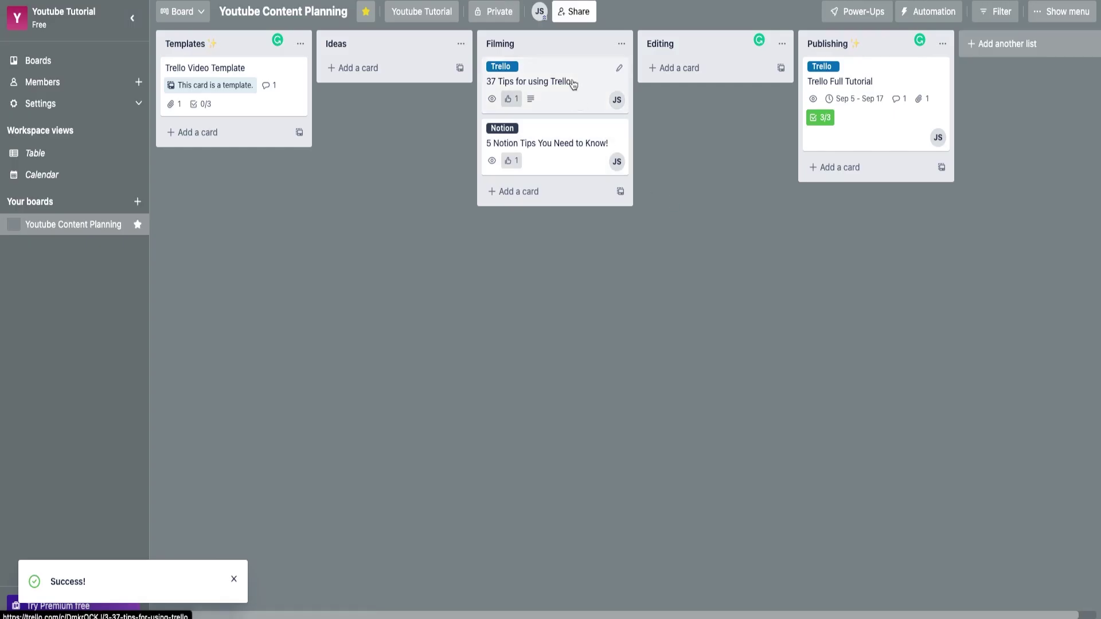
click(568, 80)
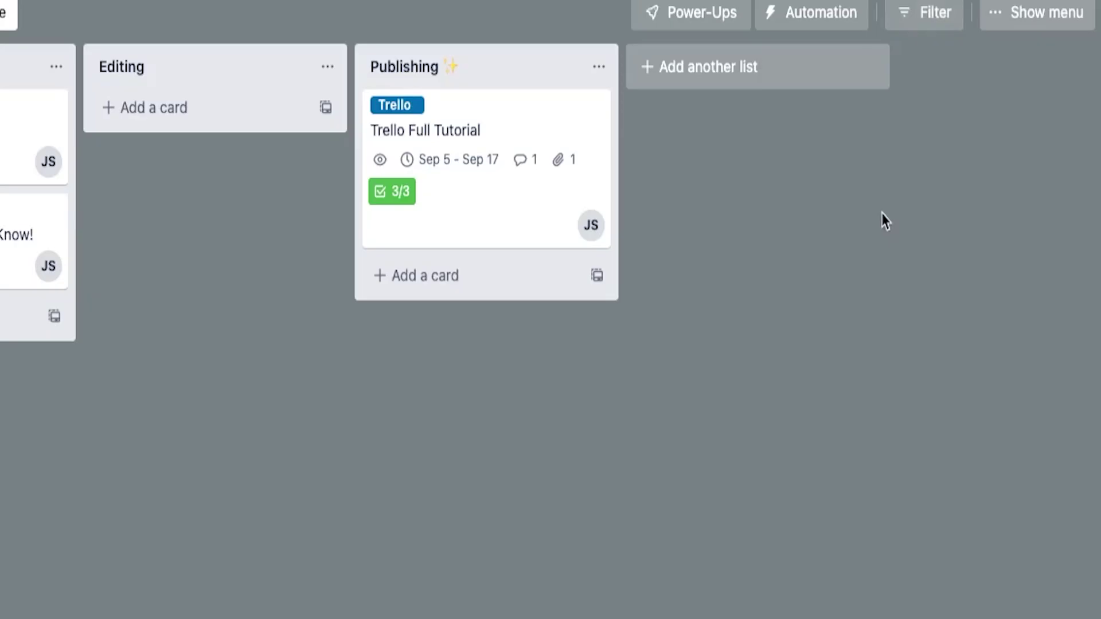
Step: Filter the board to show only the cards assigned to me, then remove that filter
key(f)
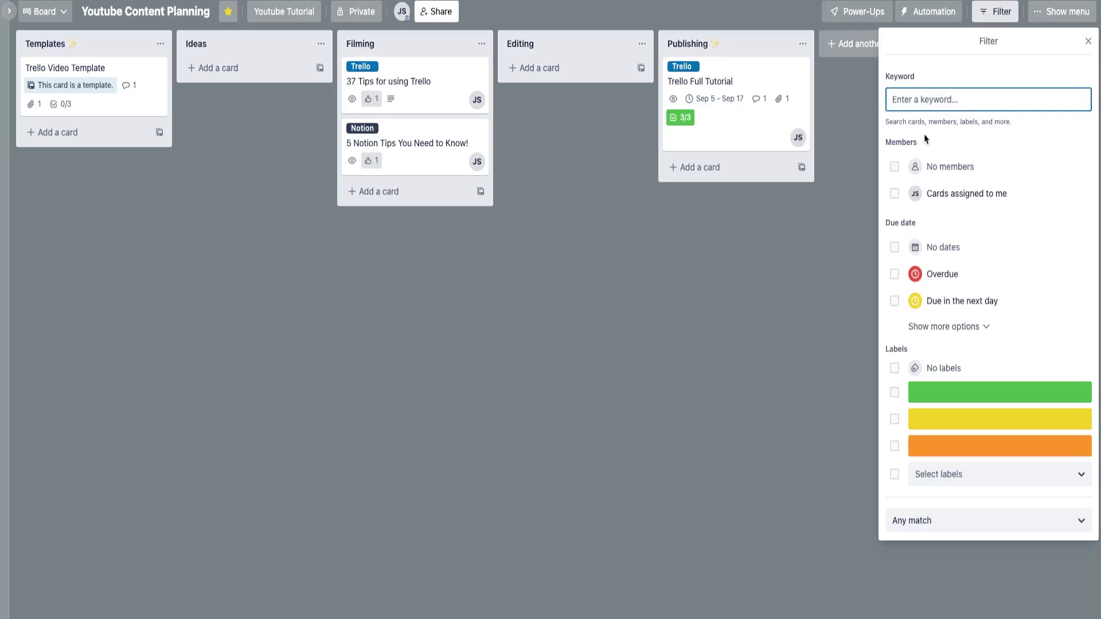
click(895, 195)
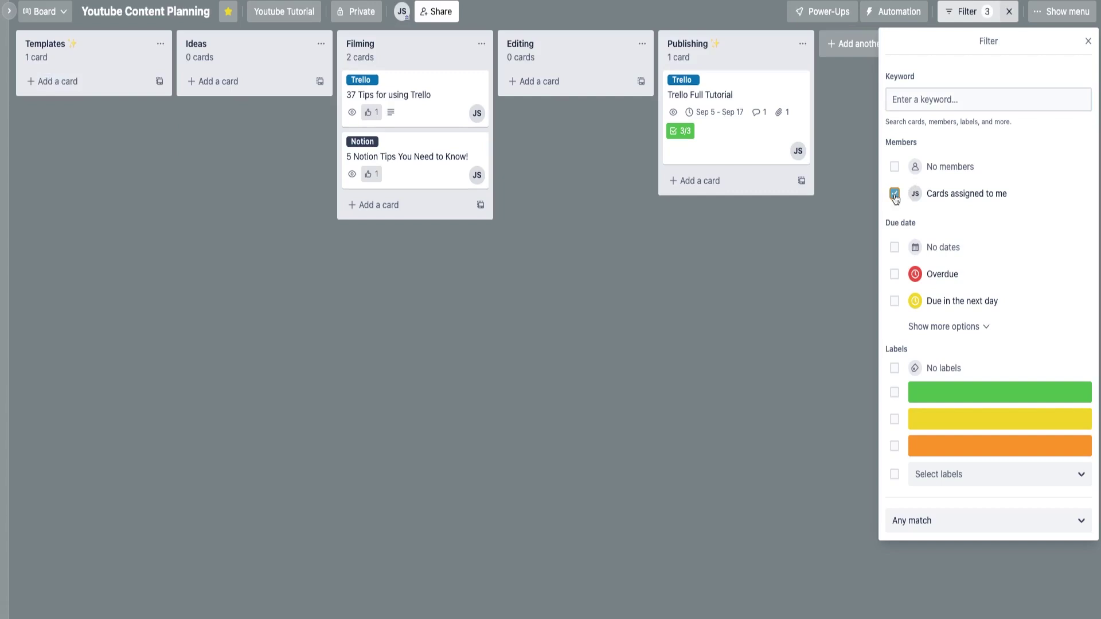
click(895, 195)
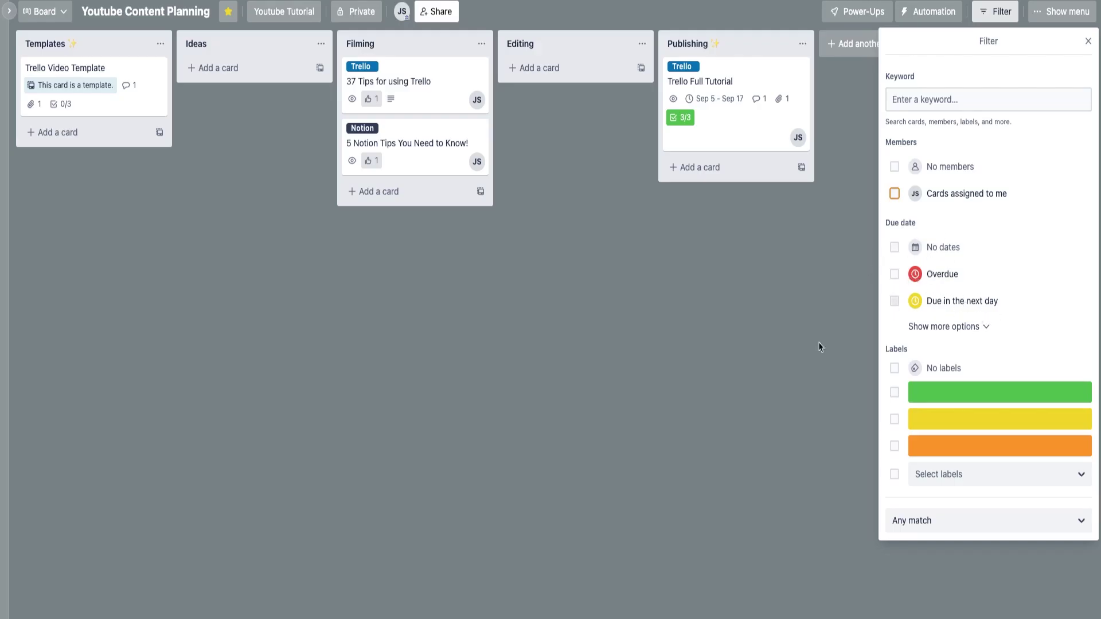
Step: Filter the board's cards by the Trello label and set the matching mode to Exact match
click(1050, 483)
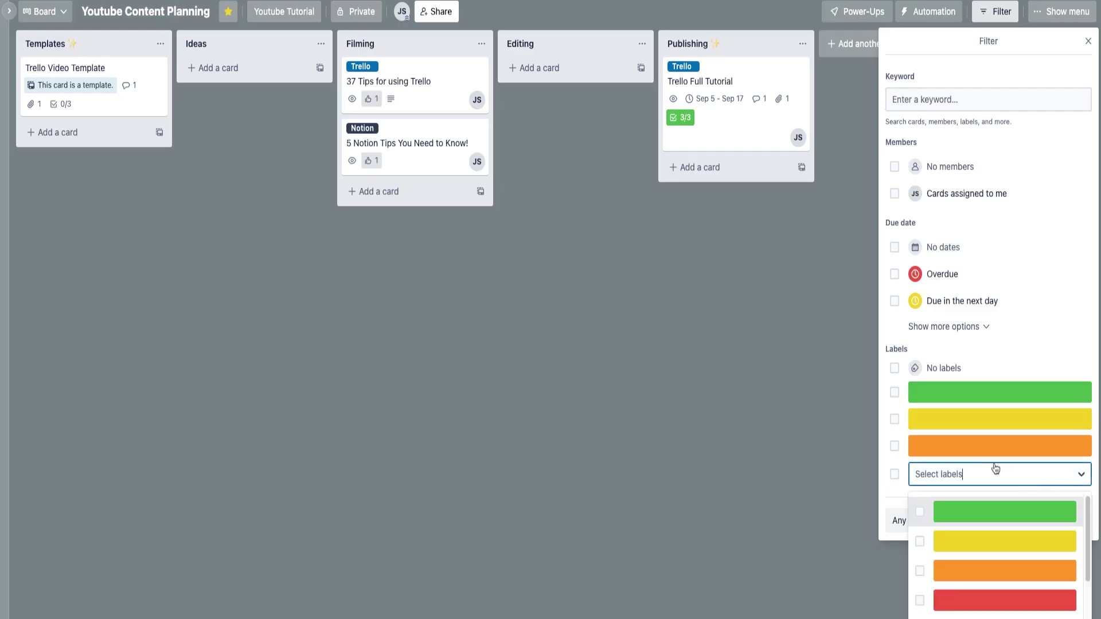
scroll(996, 560, down, 3)
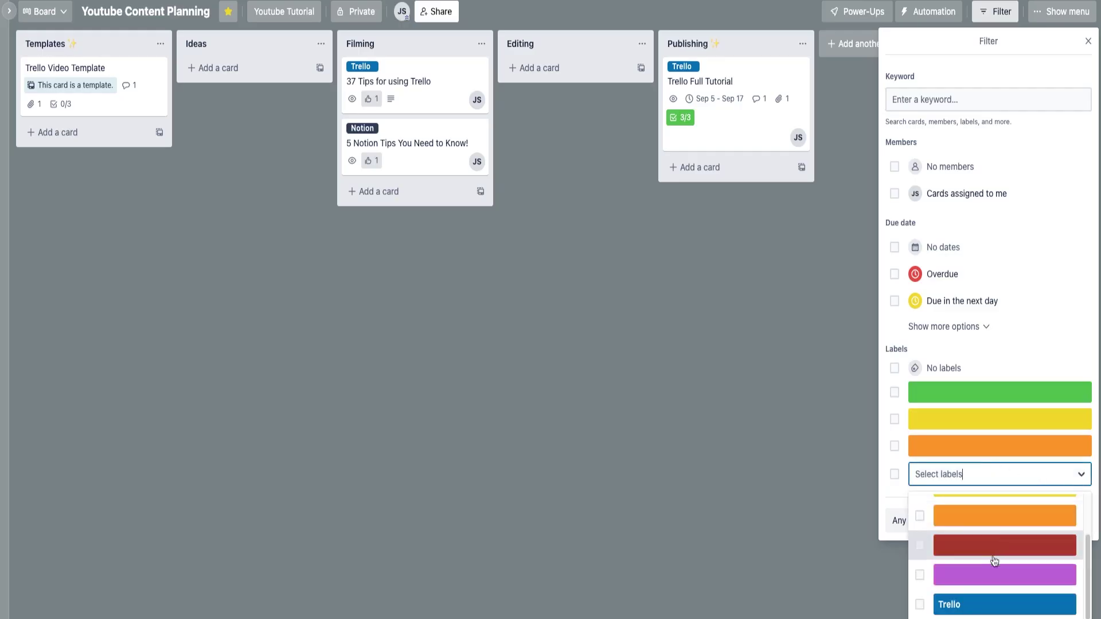
click(920, 604)
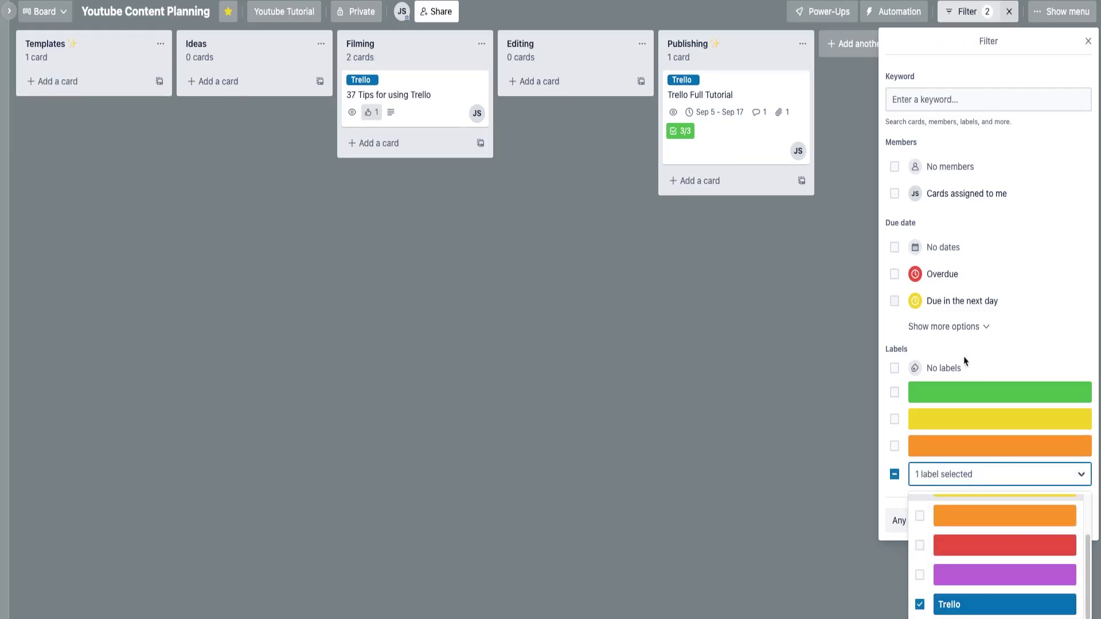
click(949, 99)
text(37)
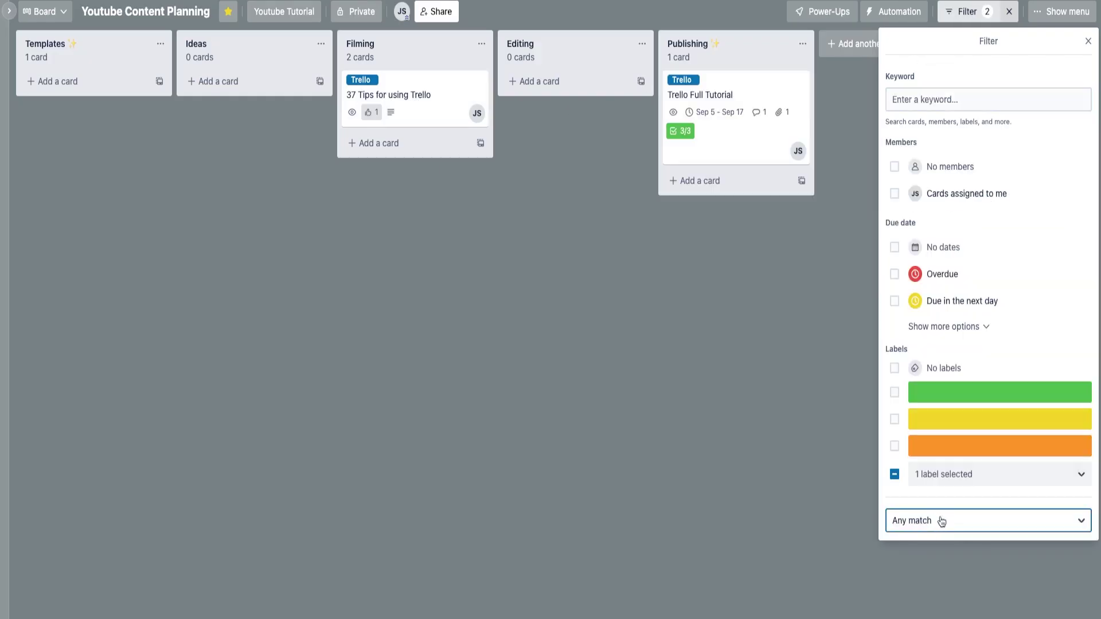
click(931, 524)
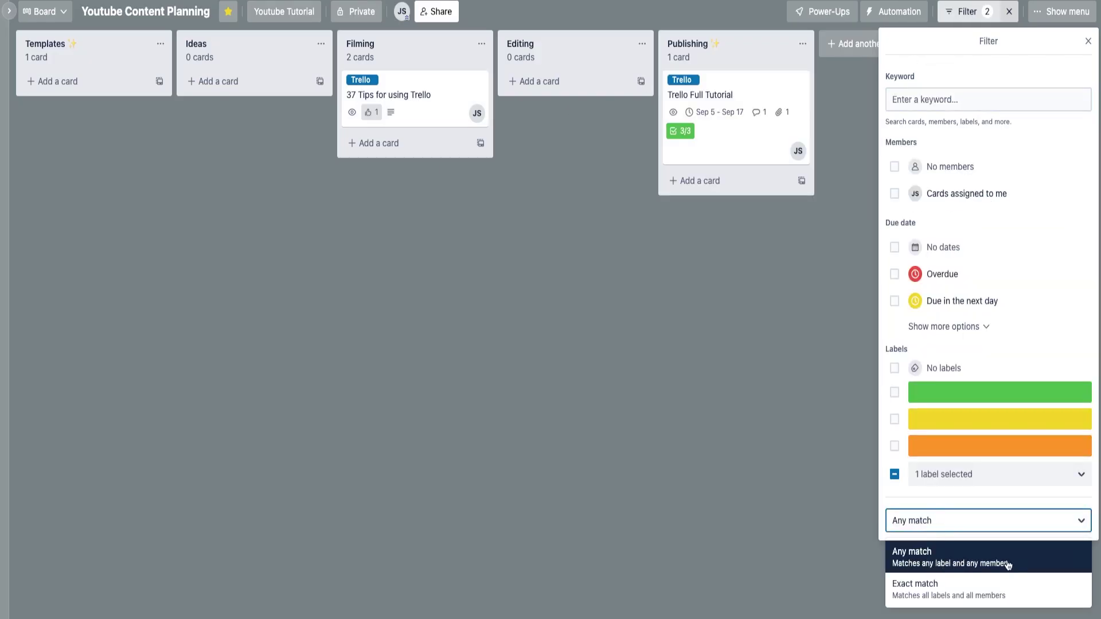
click(1010, 593)
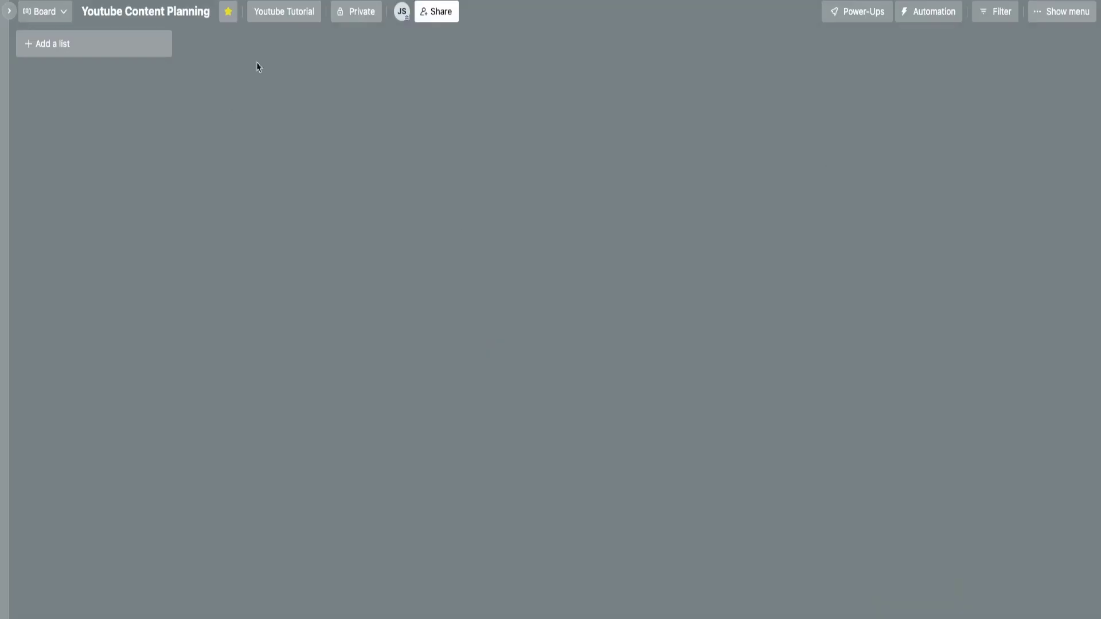
Step: Rename the board as "2022 Goals"
click(190, 12)
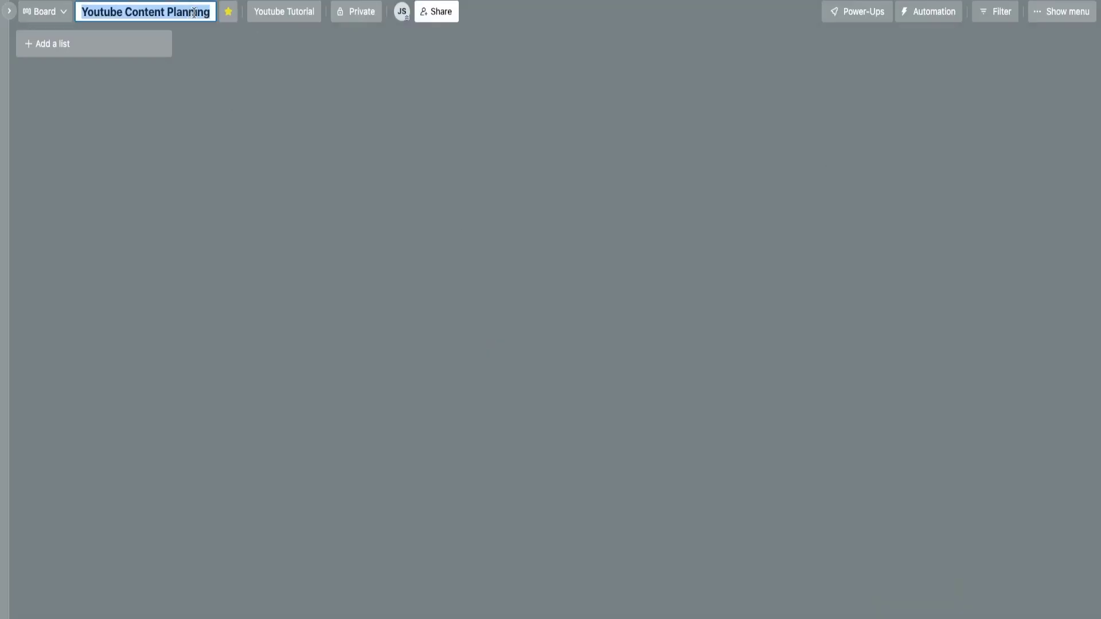
text(2022 Goals)
key(Return)
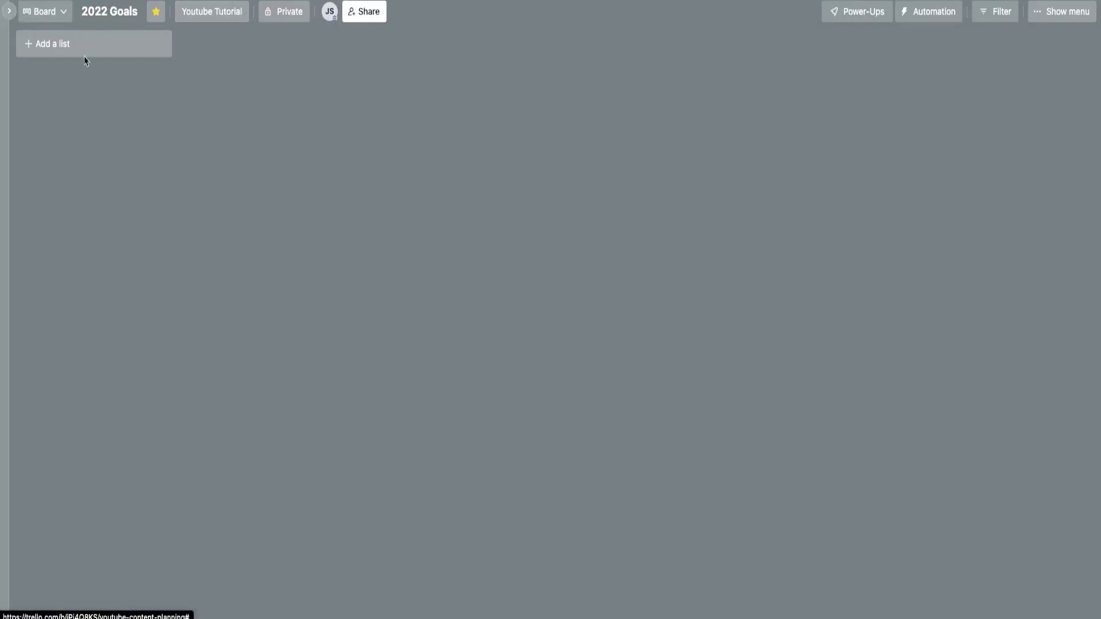
Step: Add the lists "Q1 Goals" and "Q2 Goals" to the empty board
click(126, 48)
text(Q1 Goals)
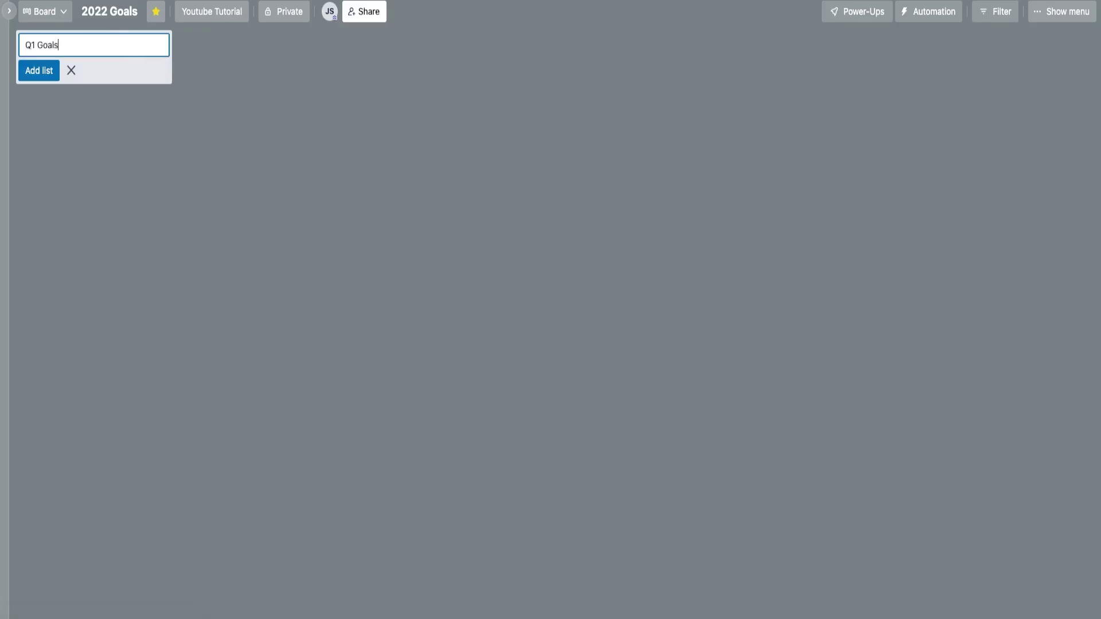
key(Return)
text(Q2 Goass)
key(BackSpace)
key(BackSpace)
text(ls)
key(Return)
Step: Add three more lists named "Q3 Goals", "Q4 Goals" and "Complete" after the Q2 Goals list
text(Q)
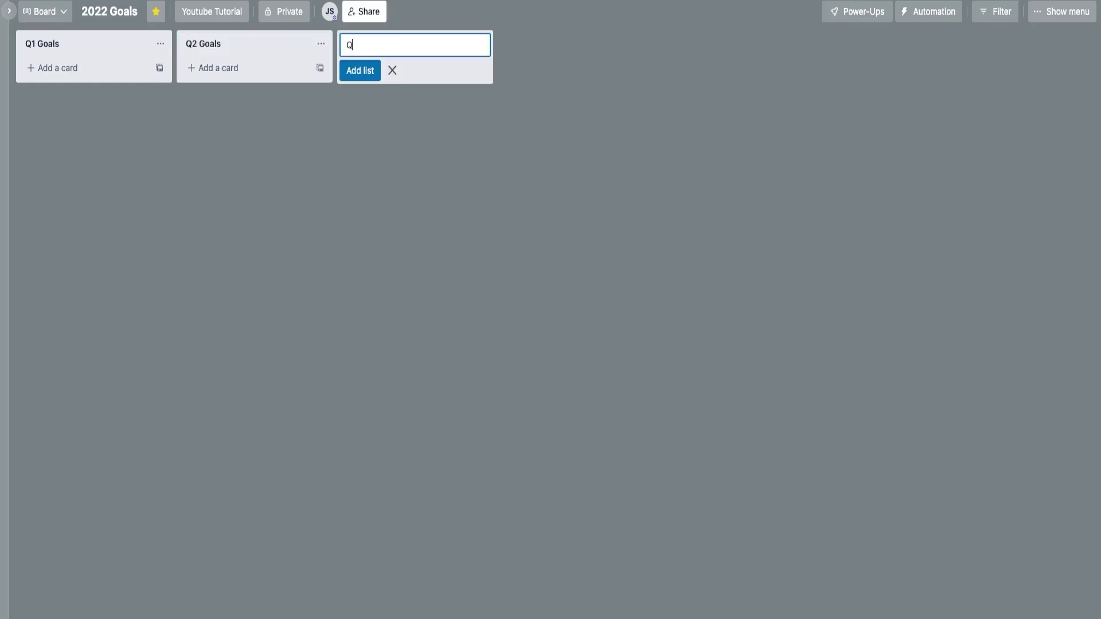
text(3 Goals)
key(Return)
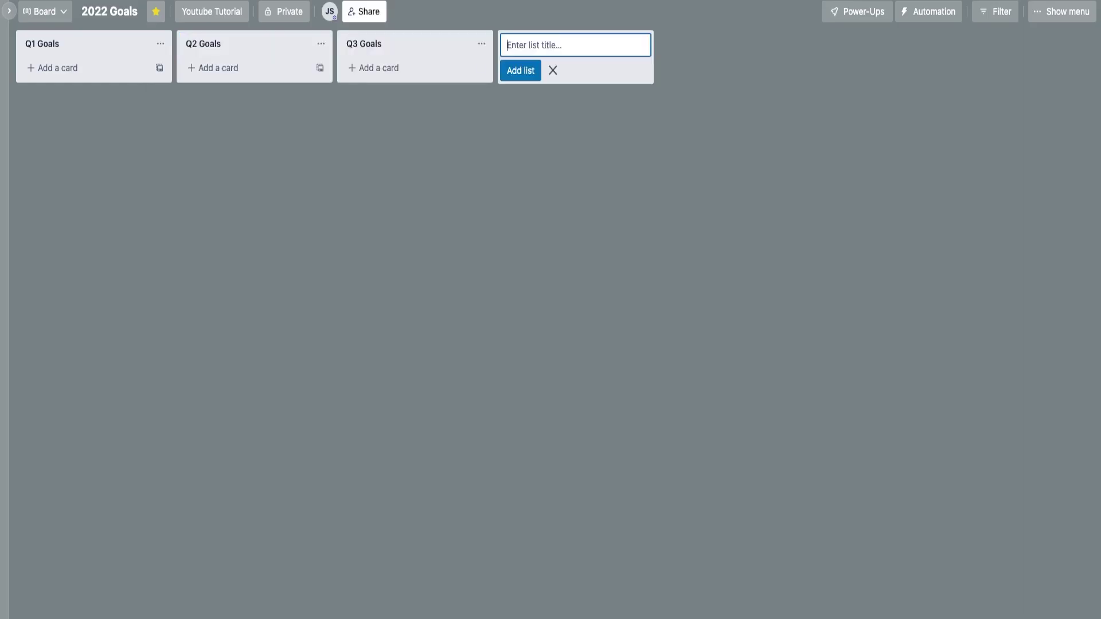
text(Q4 Goals)
key(BackSpace)
text(ls)
key(Return)
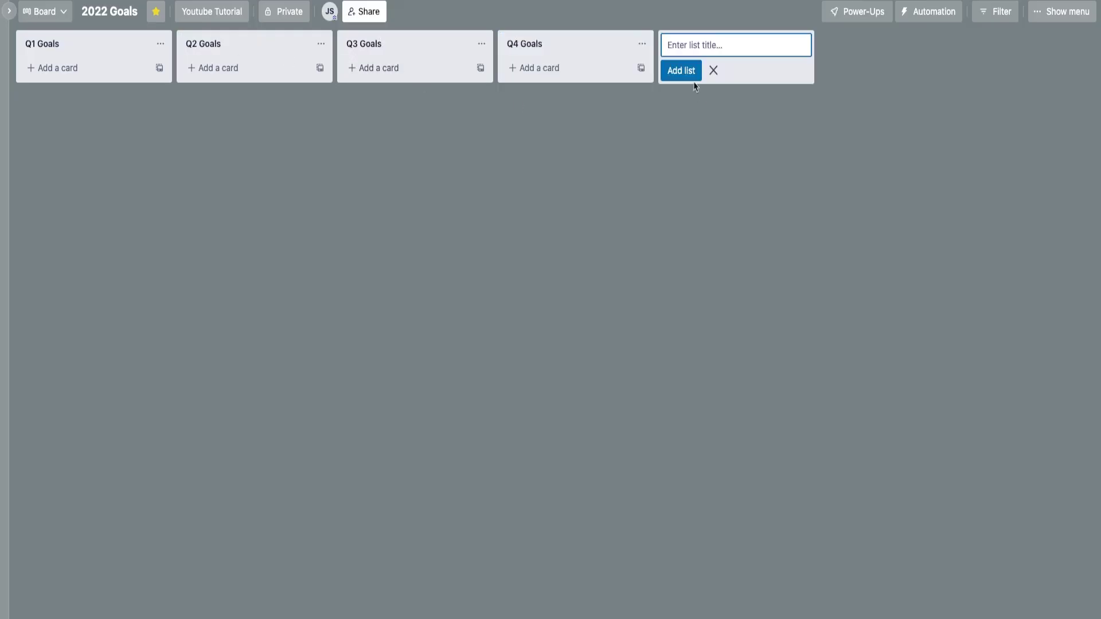
text(Complete)
key(Return)
click(701, 205)
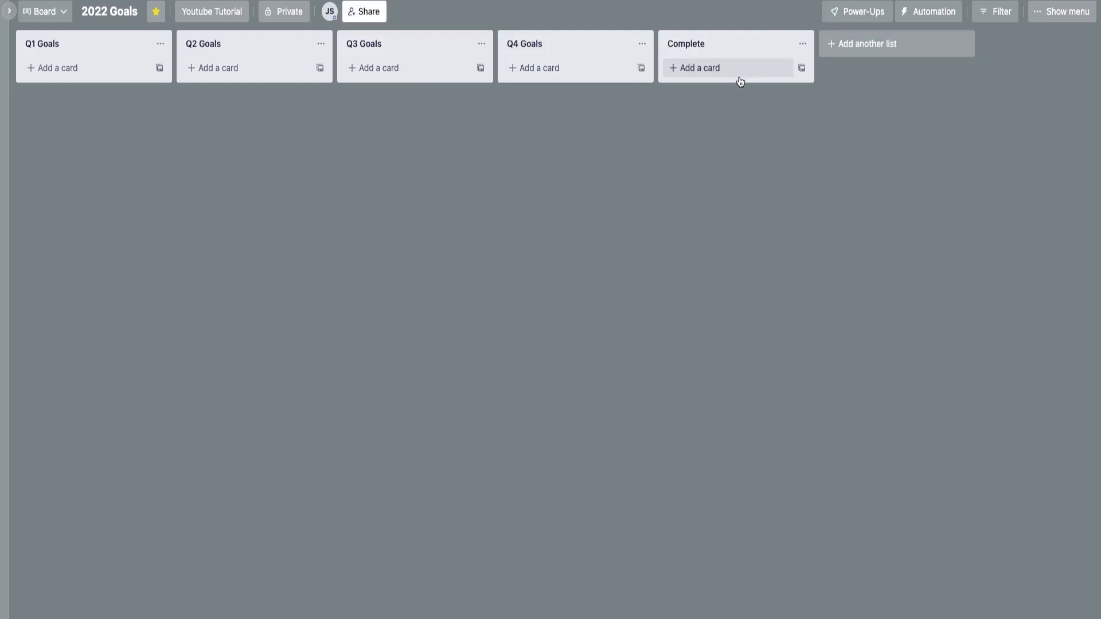
Step: Add the cards "Reach 20k Subscribers" and "Start running Youtube Ads" to the Q1 Goals list
click(65, 69)
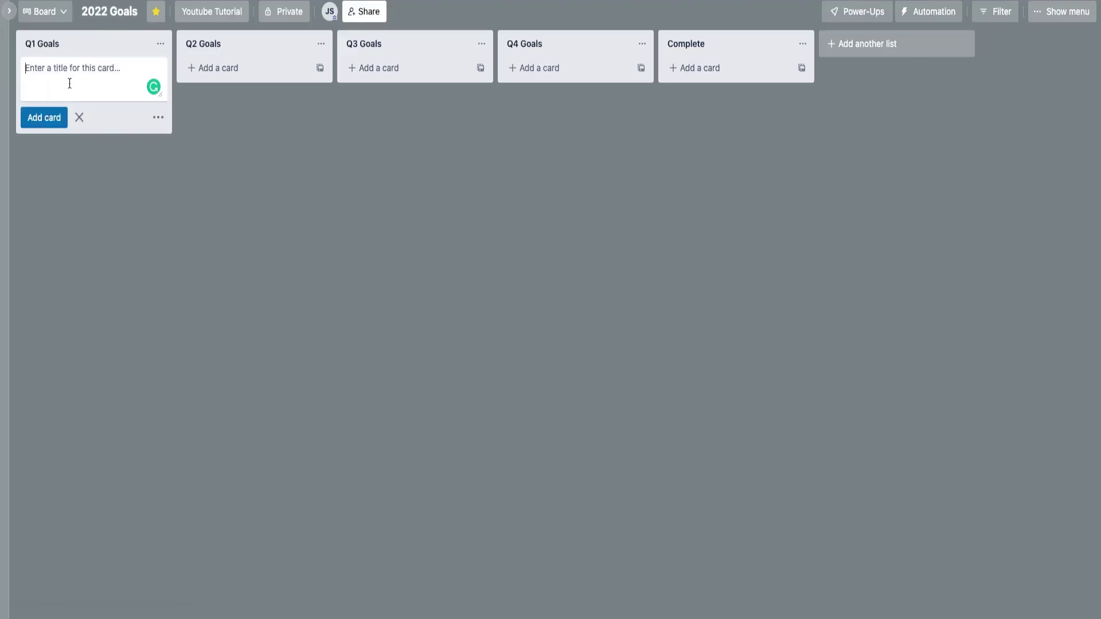
text(Reach 20k Subscribers)
key(Return)
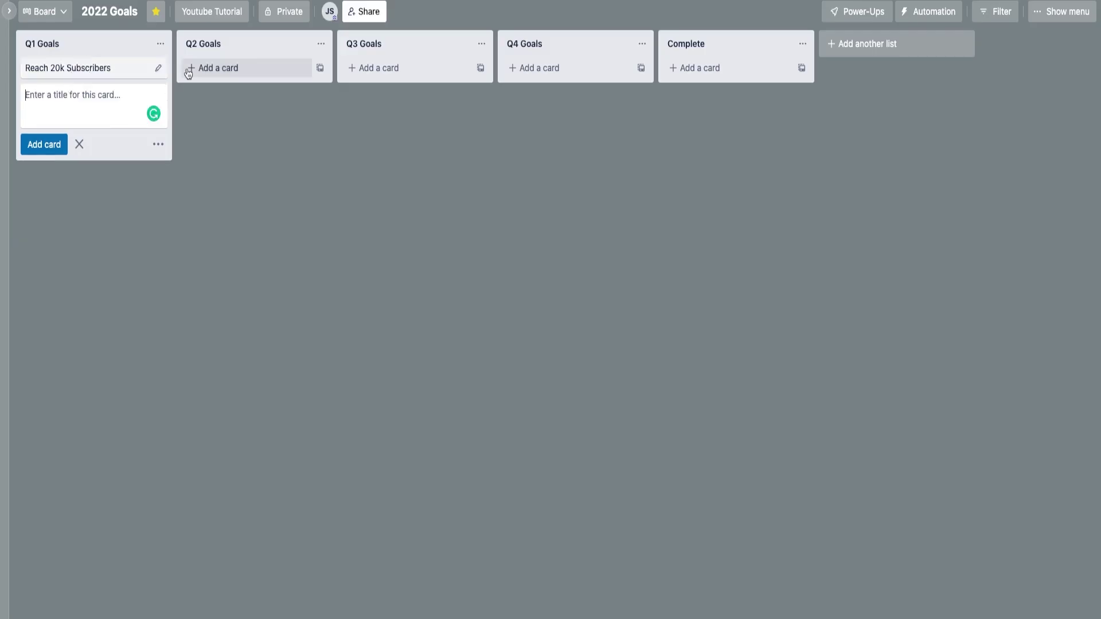
text(Start running Youtiubn)
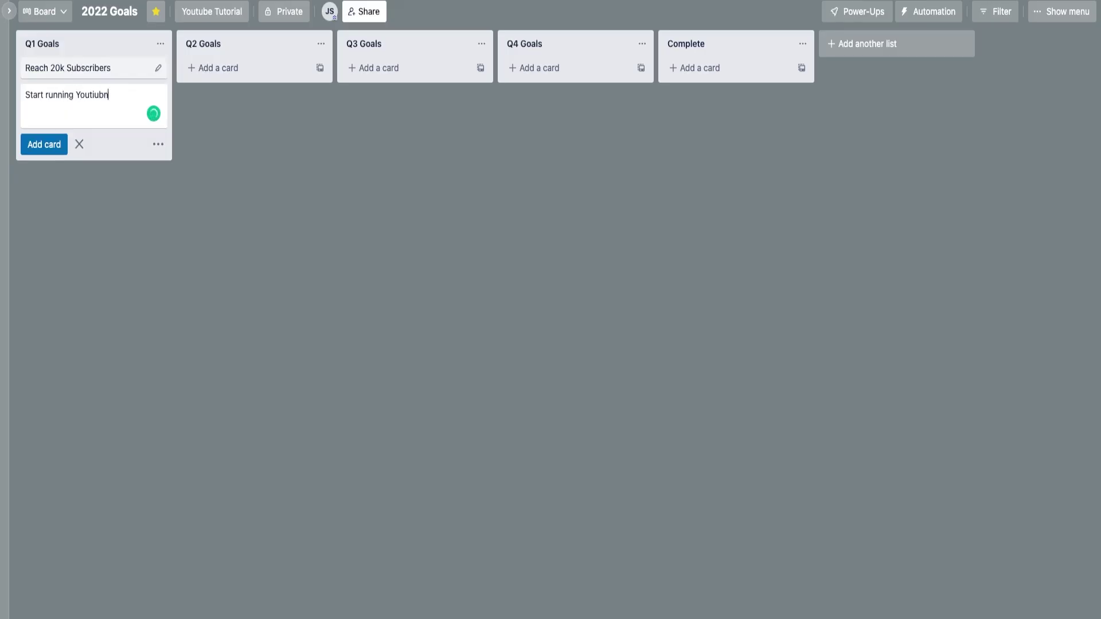
text(Ads)
key(Tab)
click(43, 144)
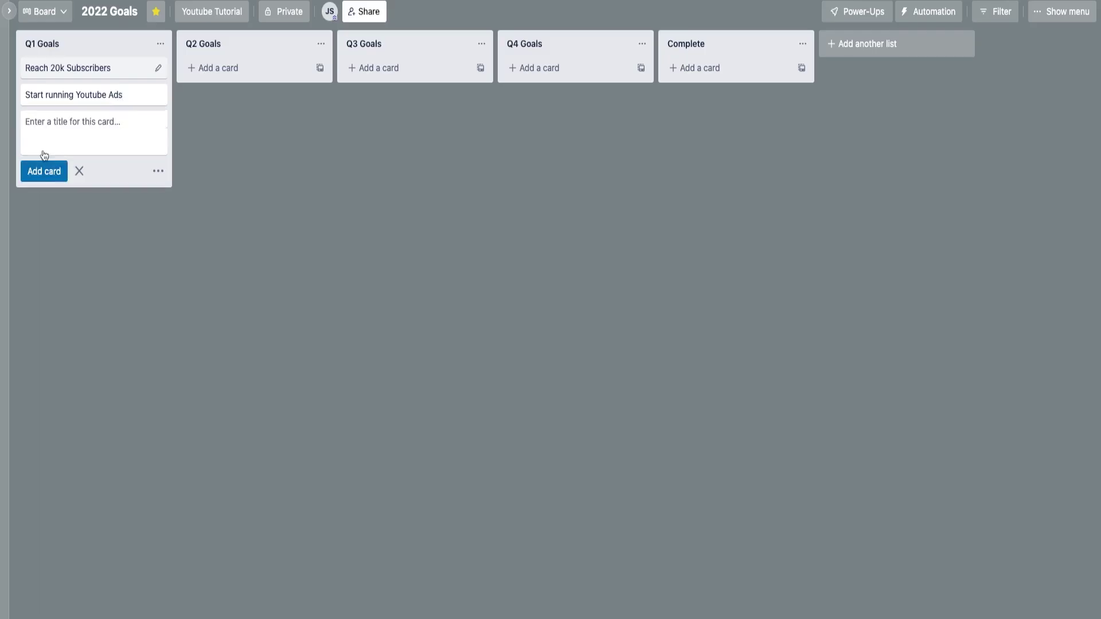
Step: Add a card titled "Complete Website" to the Q2 Goals list
click(227, 68)
text(Complete WE)
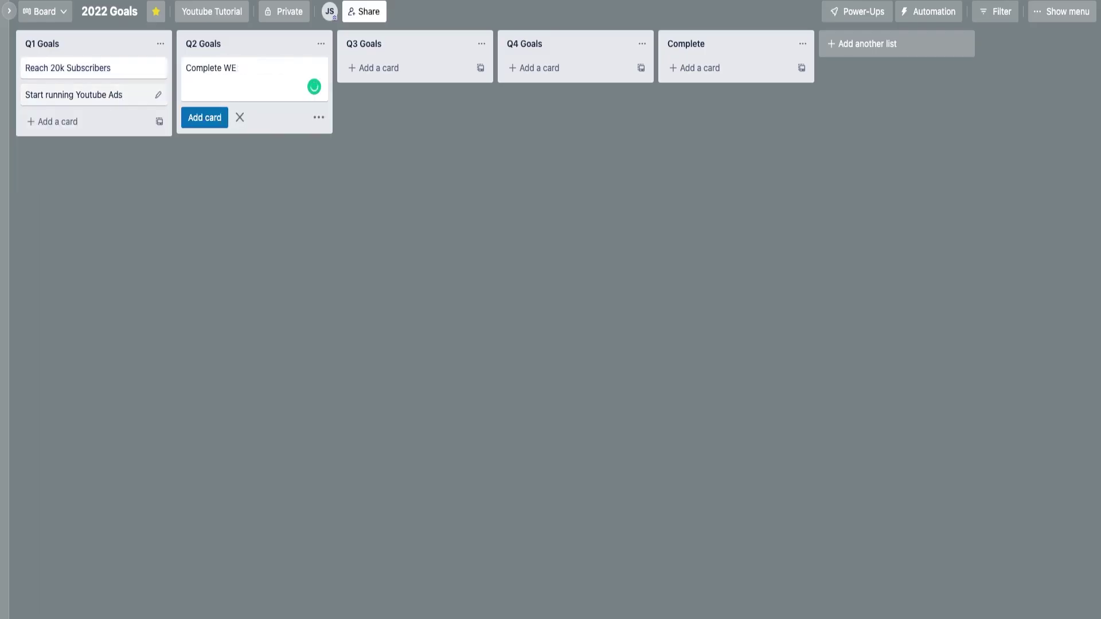
key(Return)
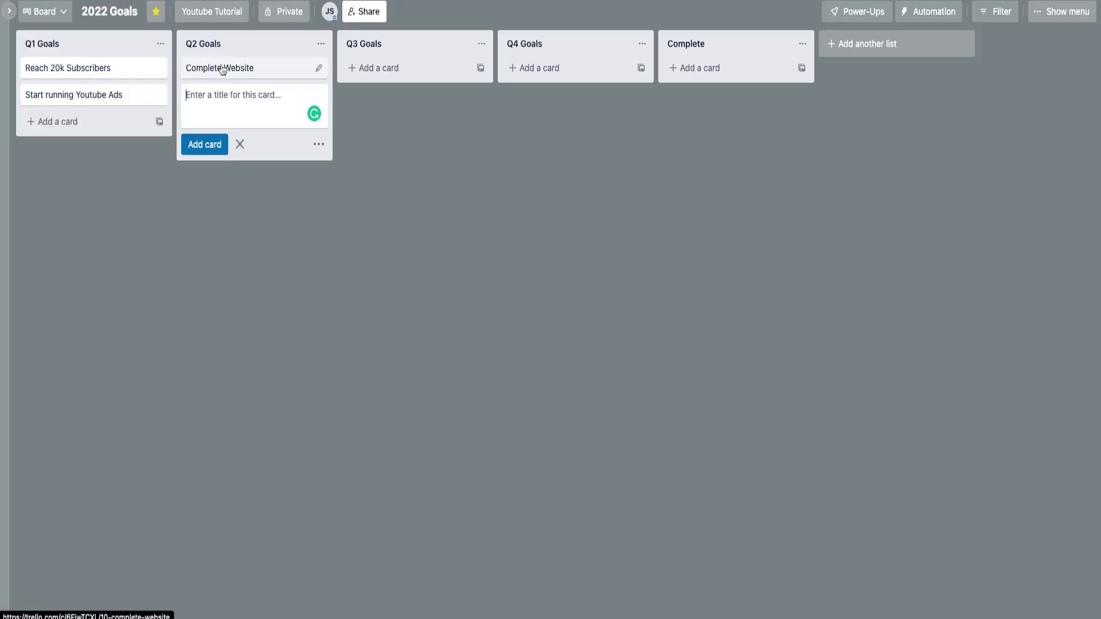
click(413, 212)
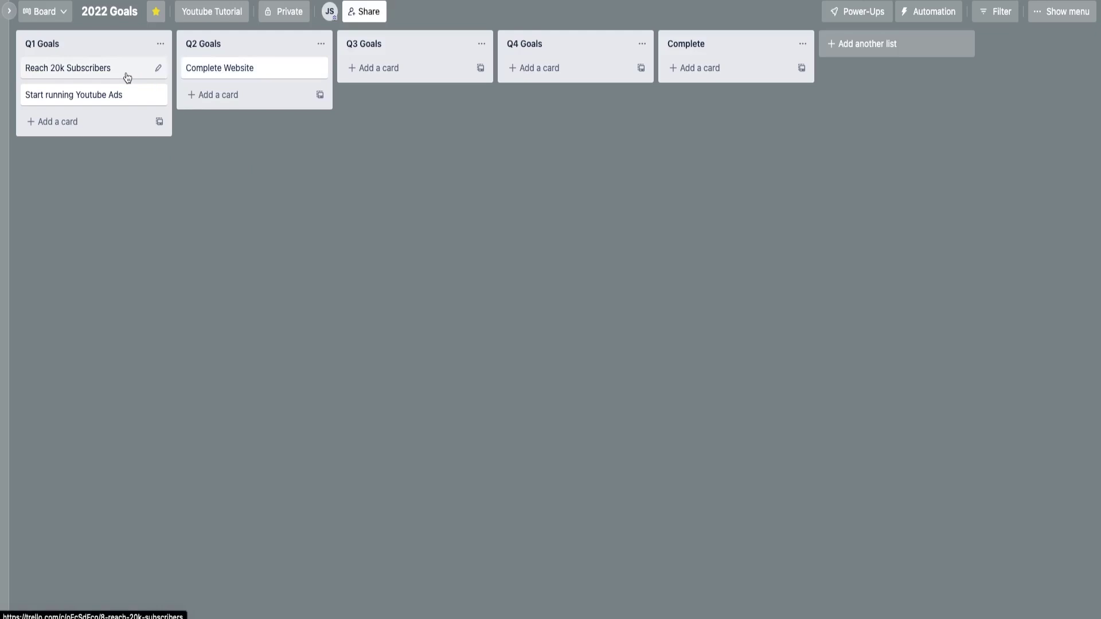
Step: Move the cards "Reach 20k Subscribers", "Complete Website" and "Start running Youtube Ads" to the Complete list
drag(127, 77, 413, 67)
drag(249, 79, 285, 74)
drag(403, 74, 711, 69)
drag(278, 72, 708, 67)
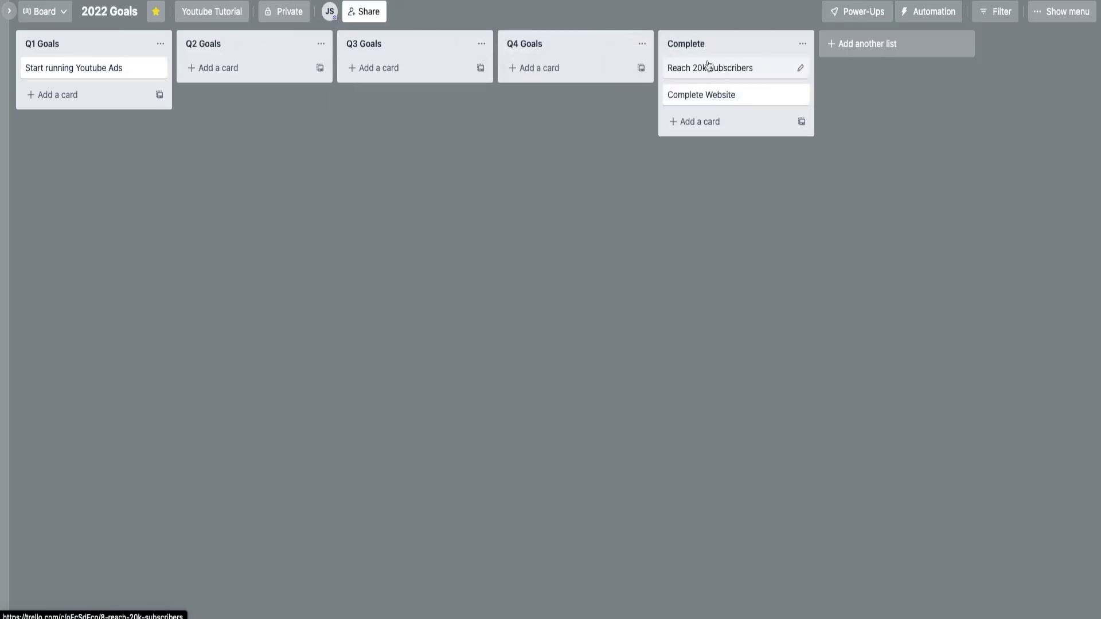
drag(54, 64, 711, 68)
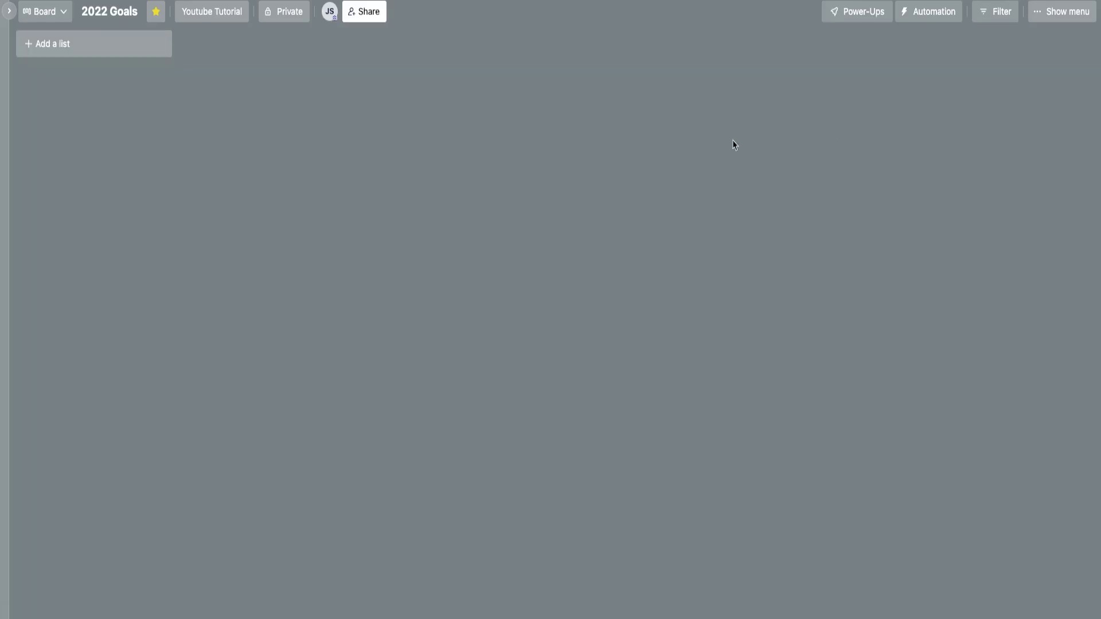
Step: Rename the board to "Weekly Goals"
click(96, 13)
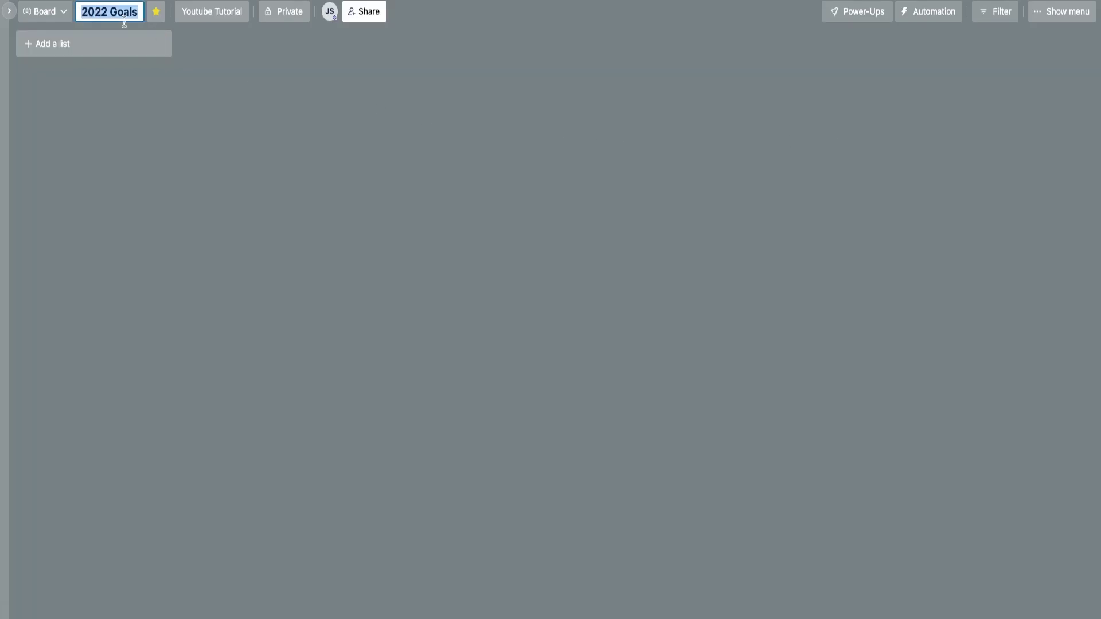
text(Weekly Goals)
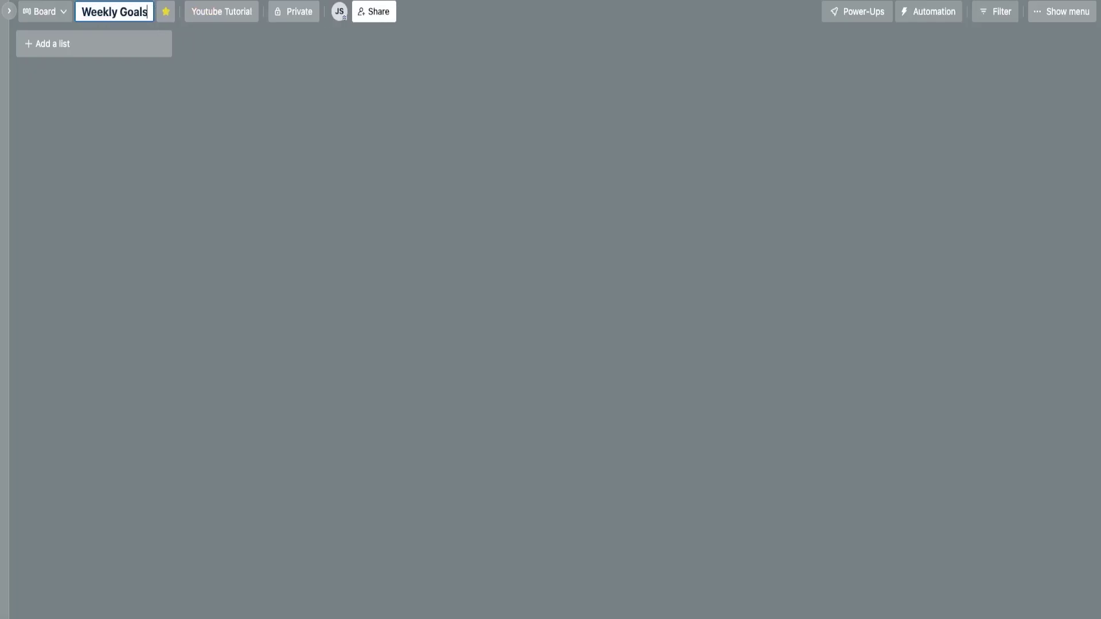
key(Return)
Step: Add three lists named "Monday", "Tuesday" and "Wednesday" to the empty board
click(106, 47)
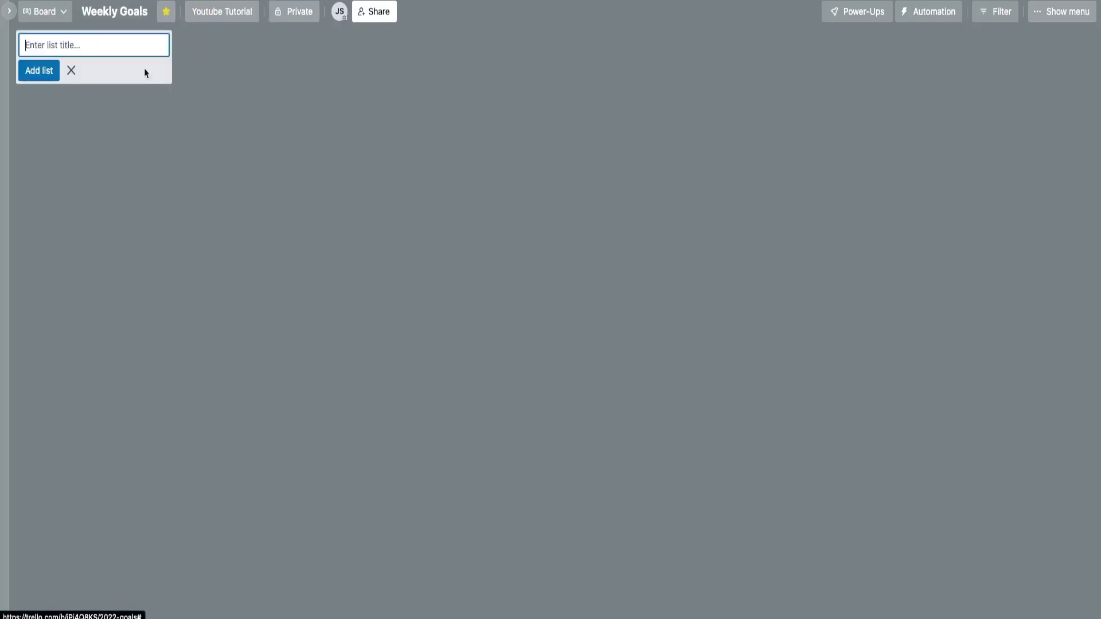
text(Monday)
key(Return)
text(Tuesday)
key(Return)
text(Wednes)
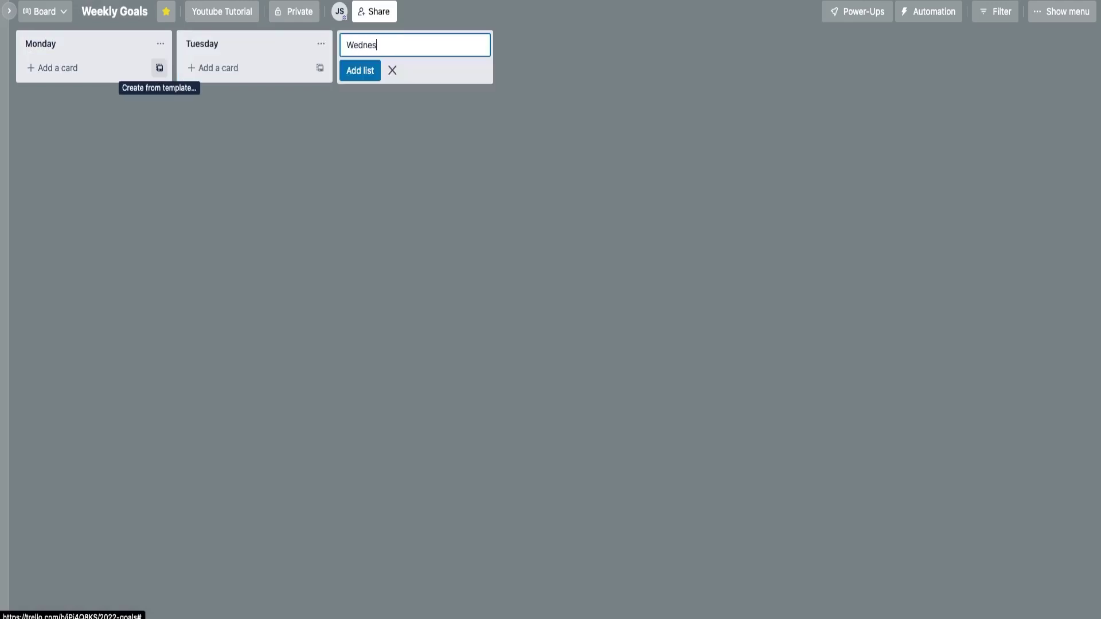
text(day)
key(Return)
Step: Add four more lists named "Thursday", "Friday", "Weekend" and "Backburner" after the Wednesday list
text(Thursday)
key(Return)
text(Friday)
key(Return)
text(Weekend)
key(Return)
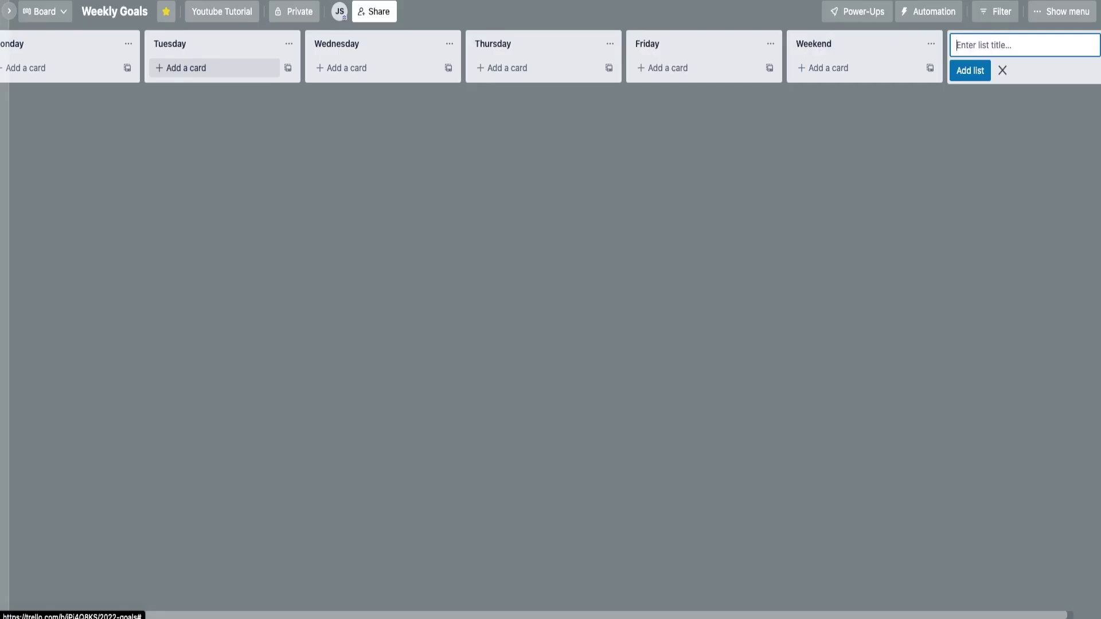
text(Backburner)
key(Return)
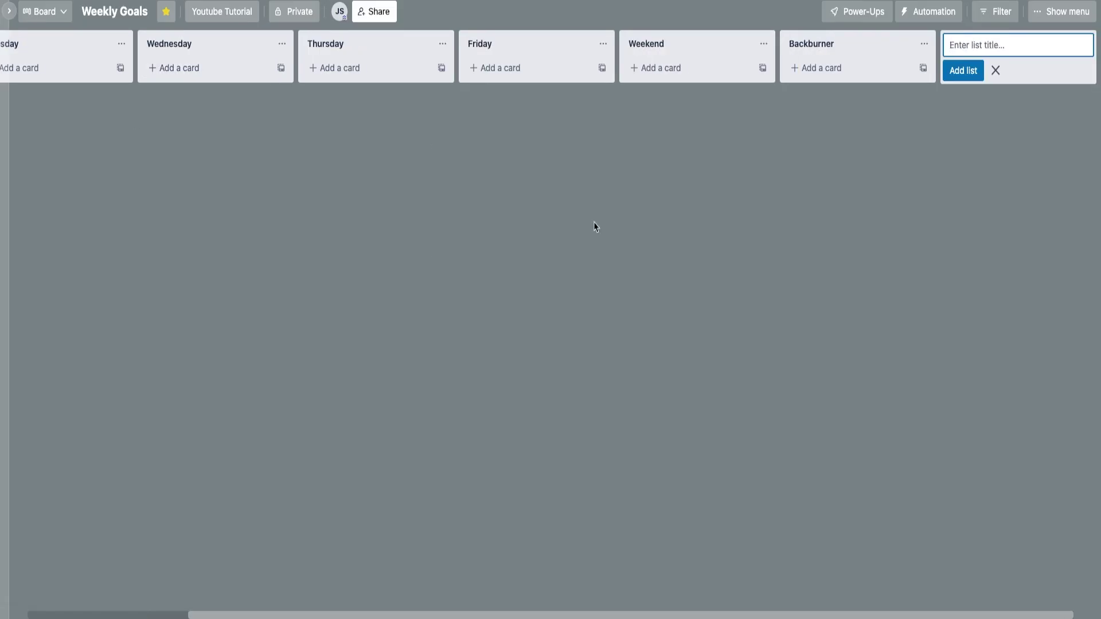
key(Escape)
Step: Add a list named "Complete" at the end of the board and move the Backburner list in front of Monday
drag(619, 614, 379, 591)
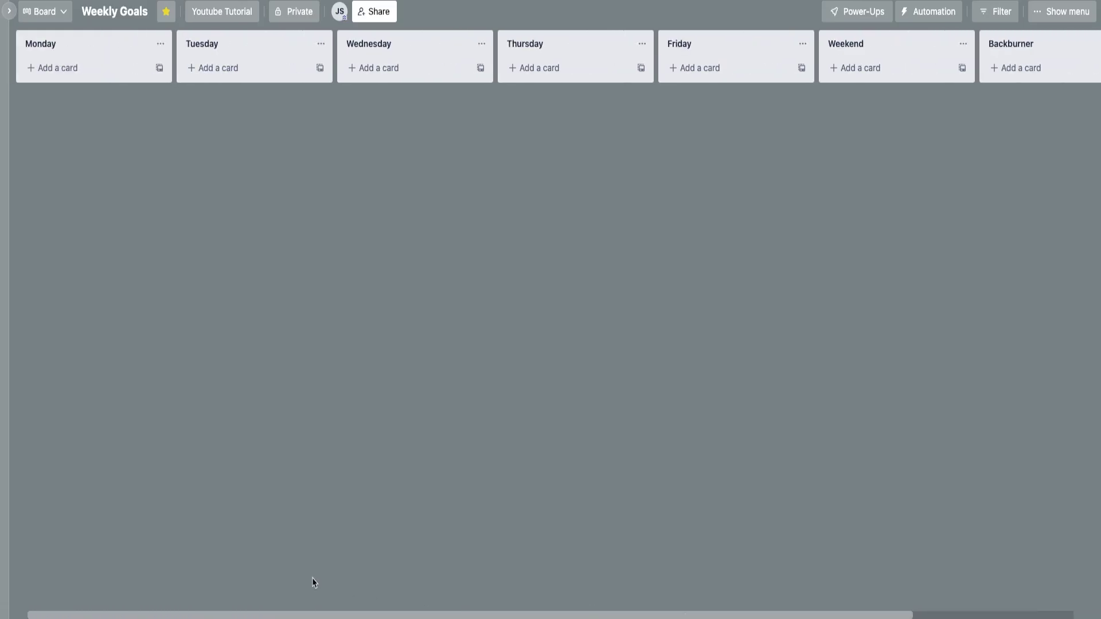
scroll(770, 282, right, 3)
click(1009, 44)
text(Co)
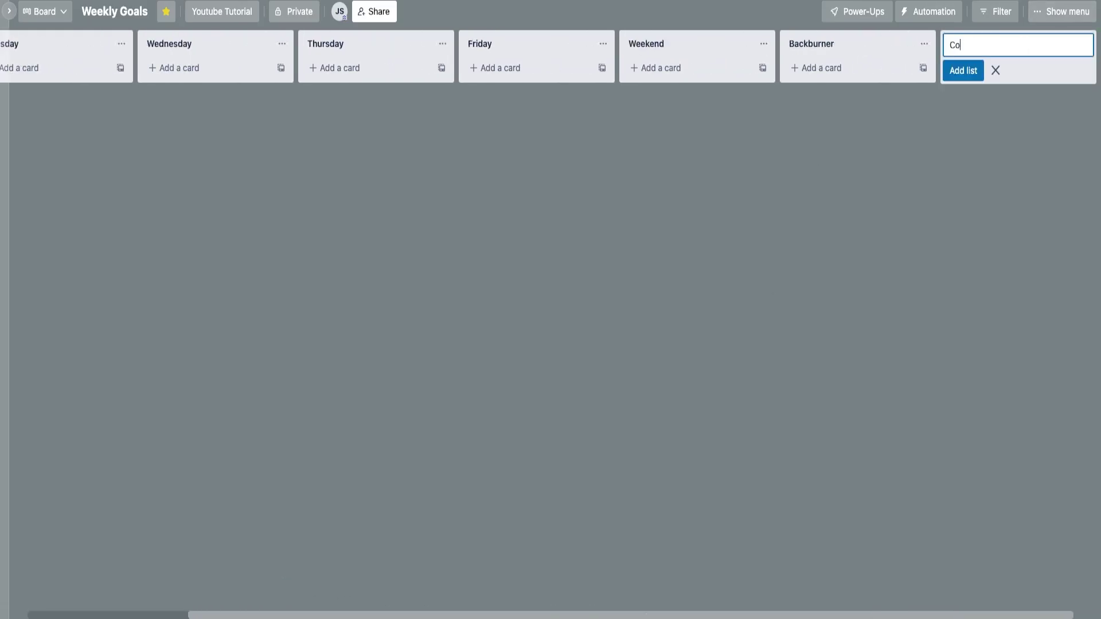
text(mplete)
key(Return)
drag(697, 49, 34, 54)
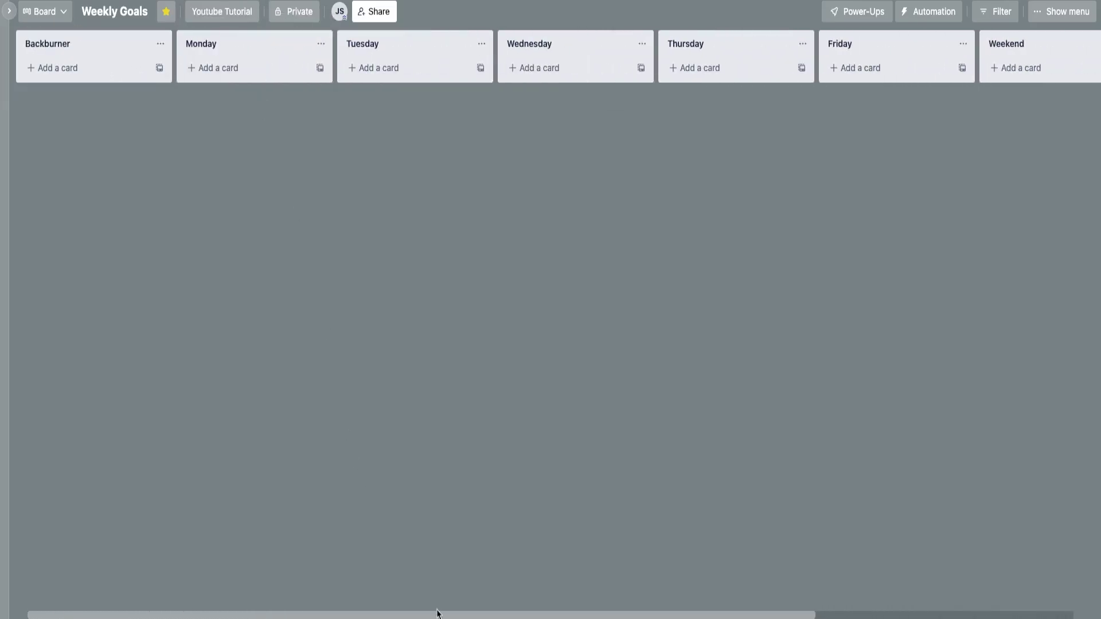
Step: Add the cards "Task 1", "Task 2" and "Task 3" to the Monday list
drag(811, 615, 727, 587)
click(235, 67)
text(Task 1)
key(Return)
text(Task 2)
key(Return)
text(Task)
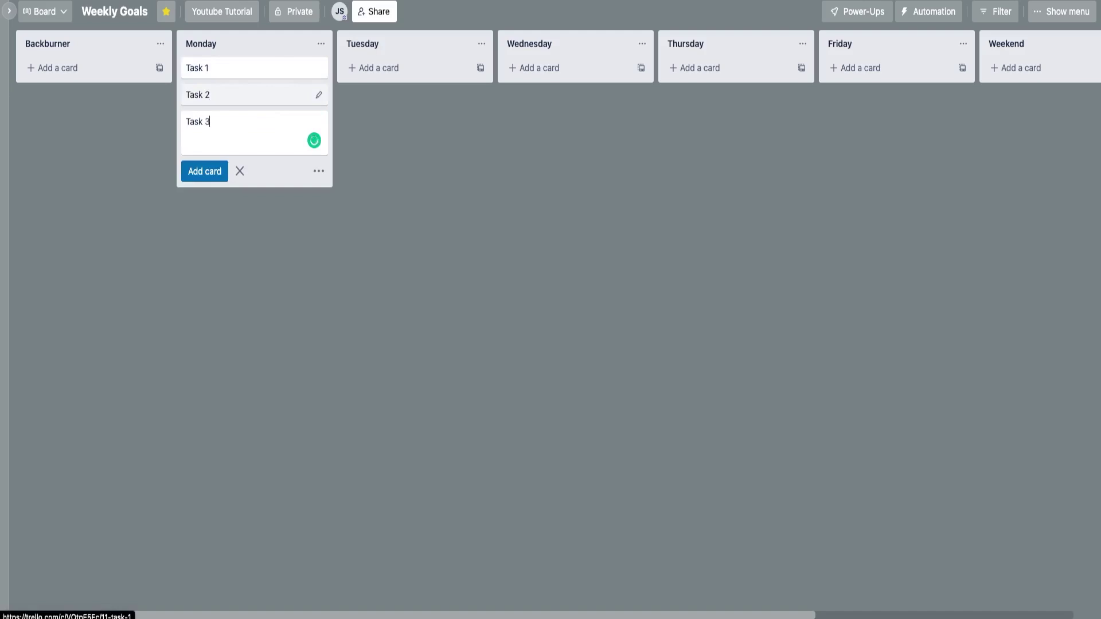
text( 3)
key(Return)
click(391, 151)
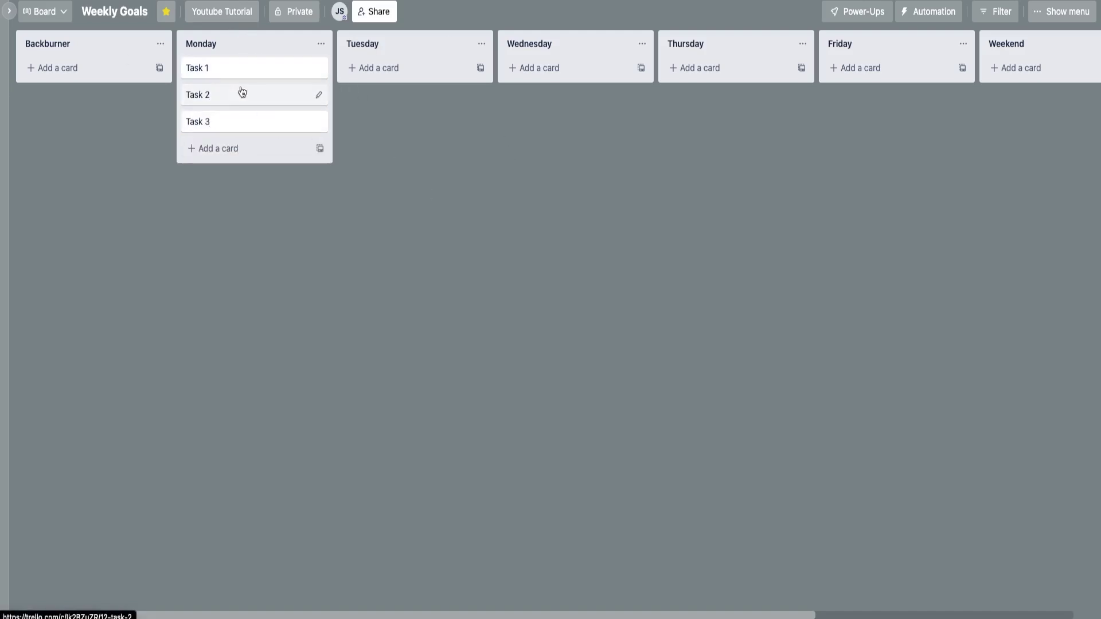
Step: Add a card titled "Morning Routine" to the Monday list and move it above Task 1
click(236, 156)
text(Morning Routine)
key(Return)
drag(236, 157, 240, 80)
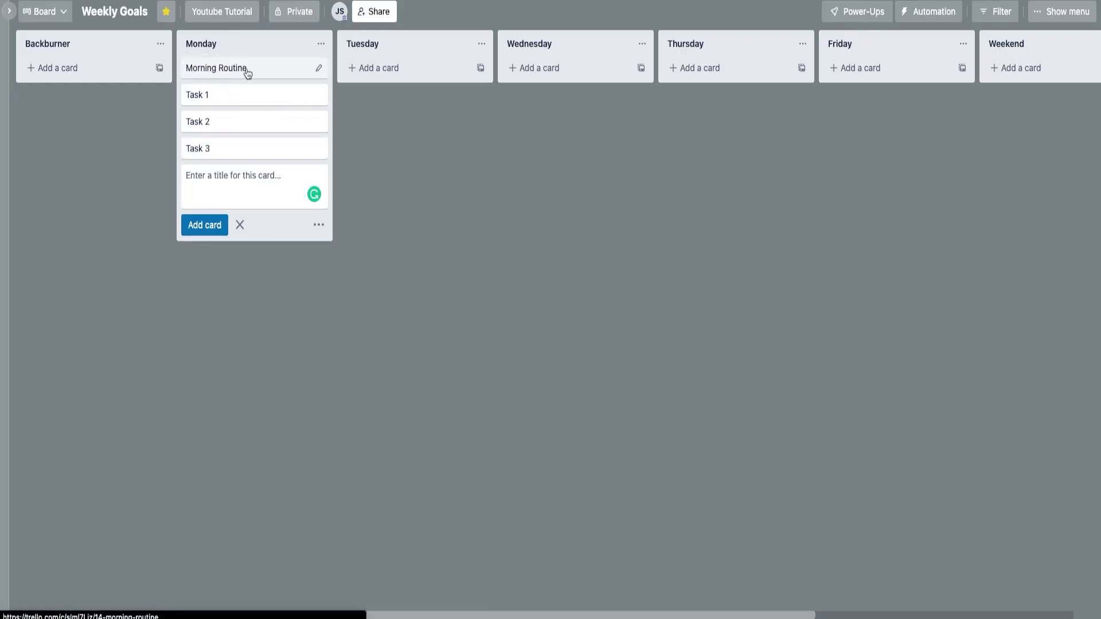
Step: Add a checklist titled "Morning To-Do" to the Morning Routine card
click(244, 71)
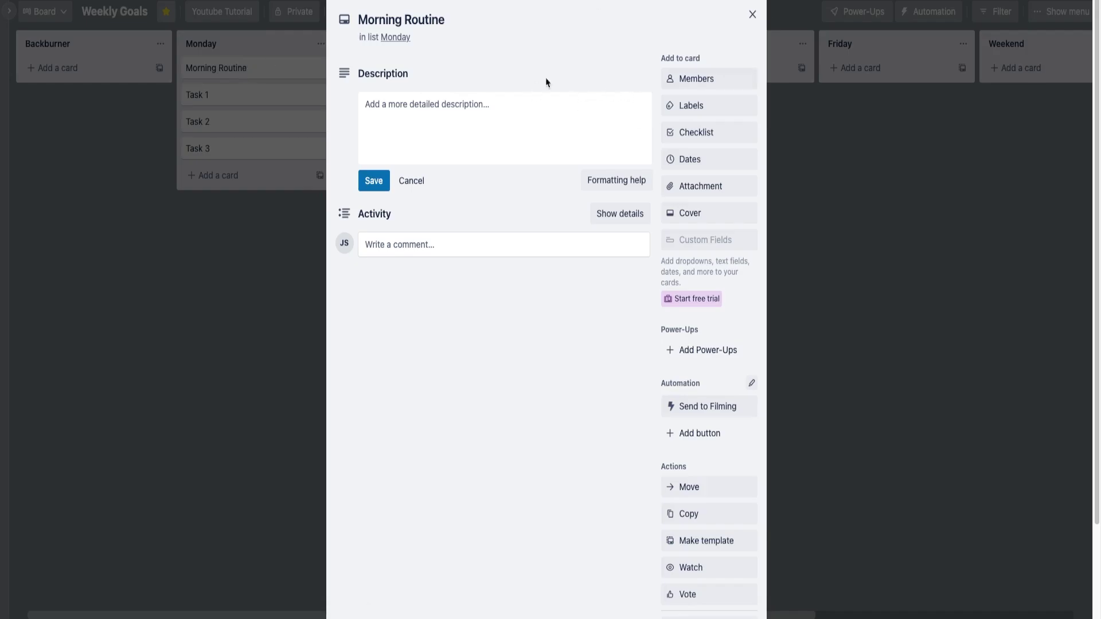
scroll(596, 150, down, 1)
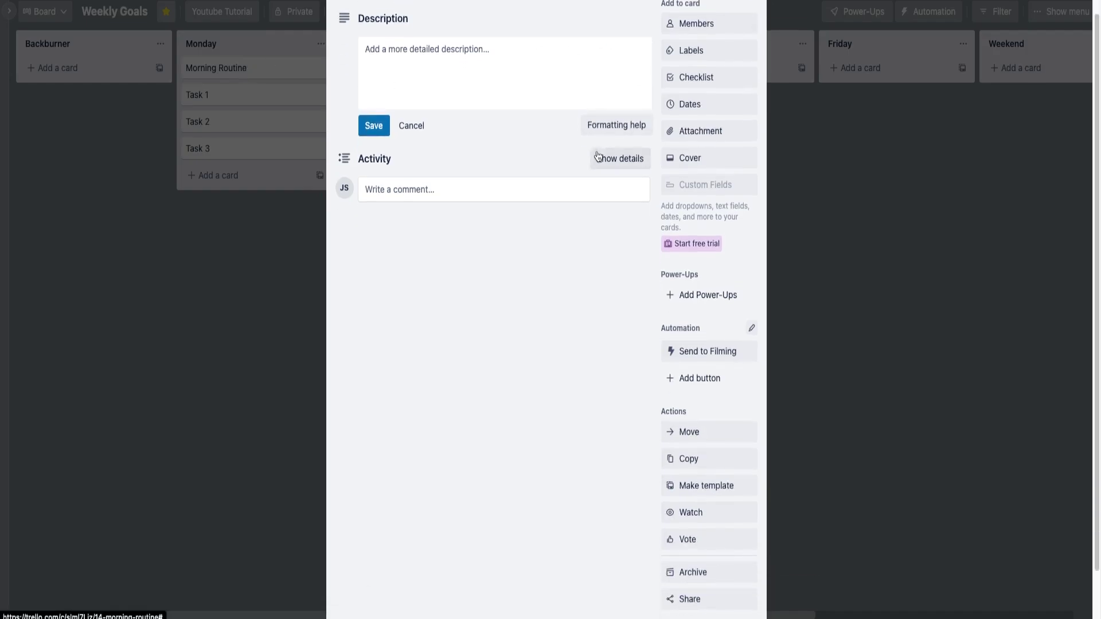
scroll(624, 342, down, 1)
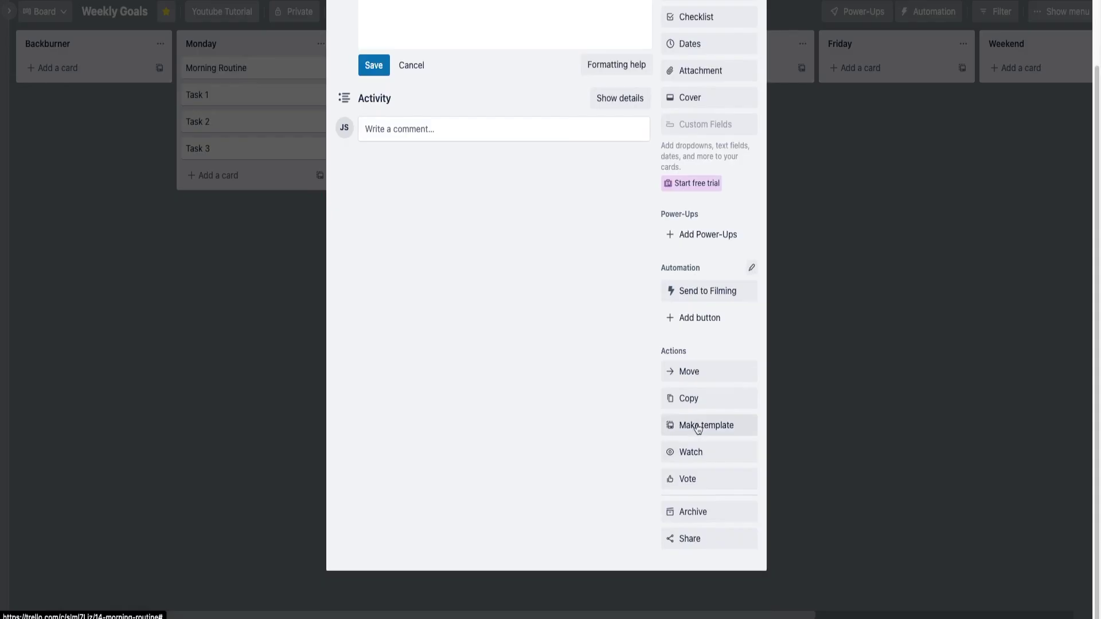
scroll(535, 391, up, 2)
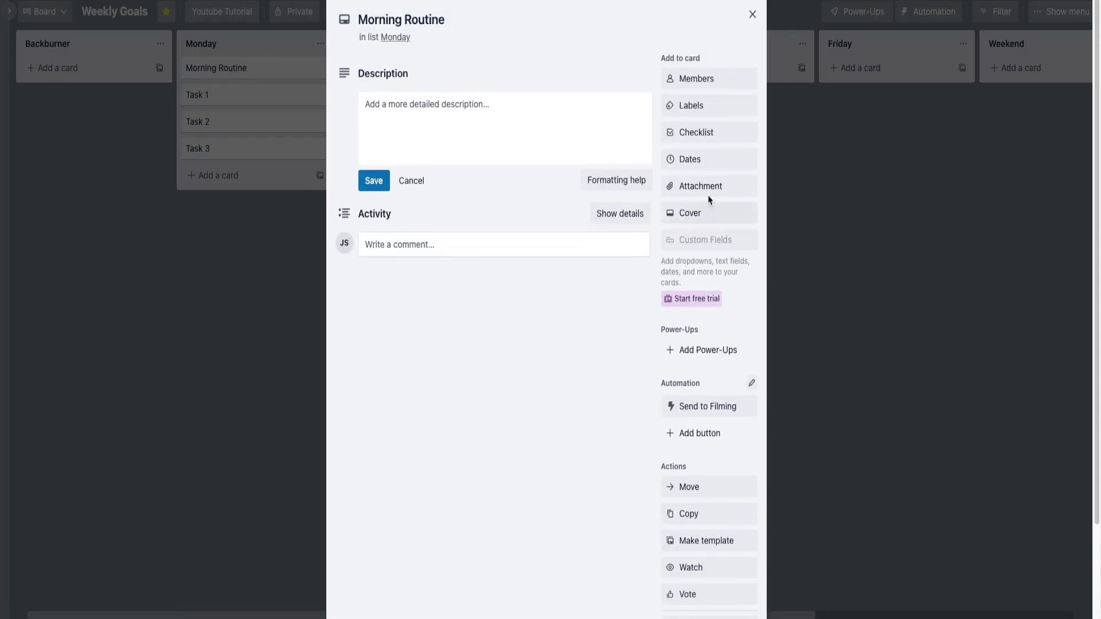
click(696, 132)
text(Morning To-D)
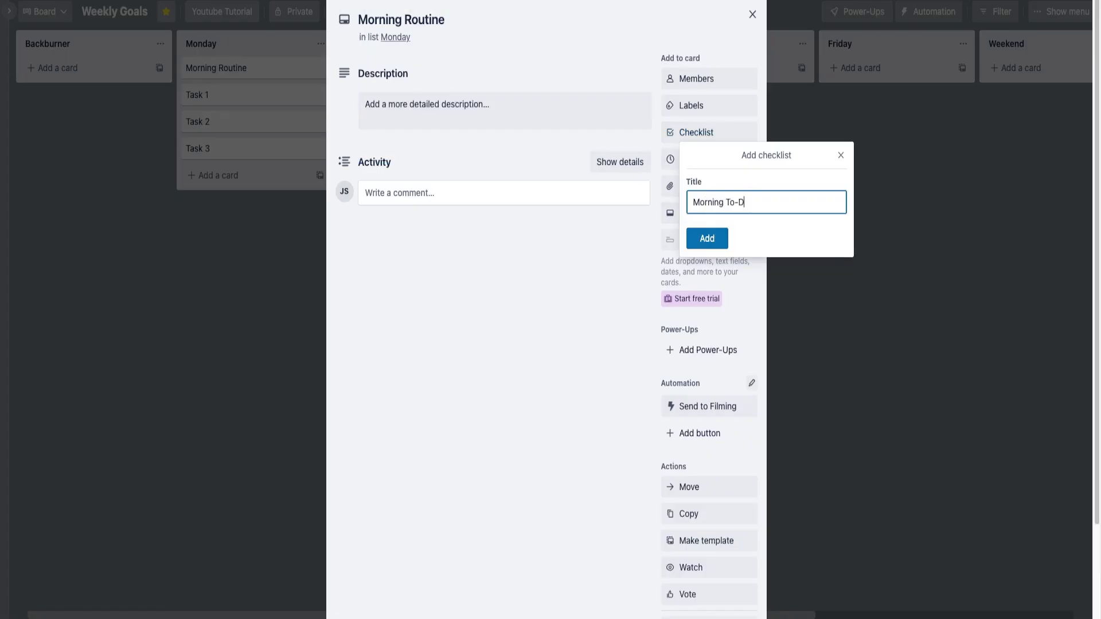
text(o)
key(Return)
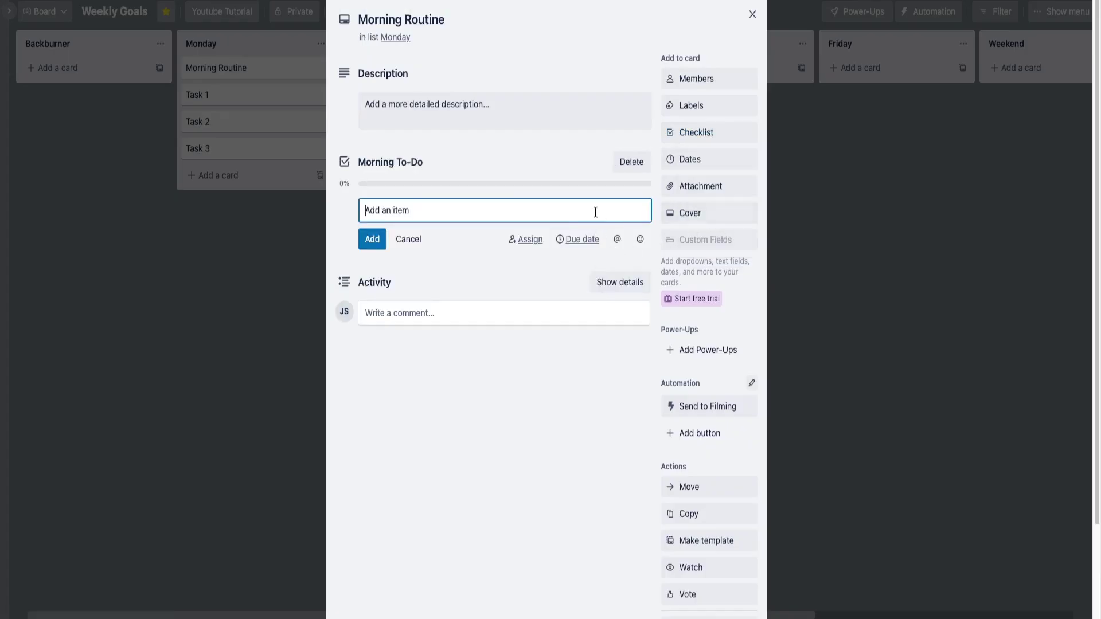
Step: Add the items "Workout", "Drink half gallon of water", "eat breakfast" and "shower" to the Morning To-Do checklist
text(Workout)
key(Return)
text(Drink hal)
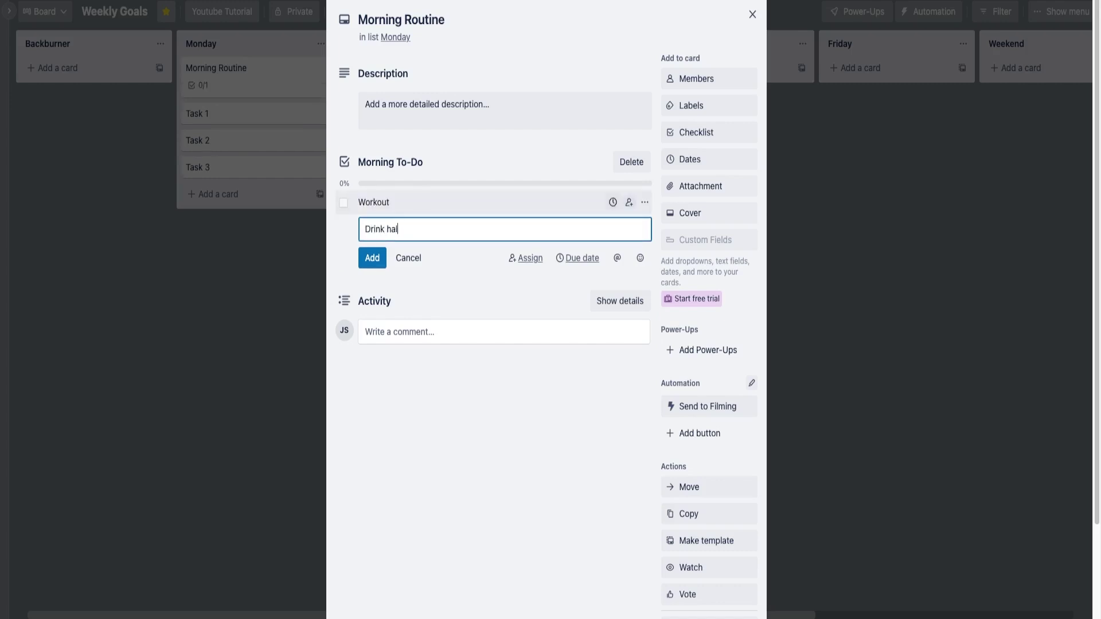
text(f gallon of water)
key(Return)
text(eat breakfast)
key(Return)
text(shower)
key(Return)
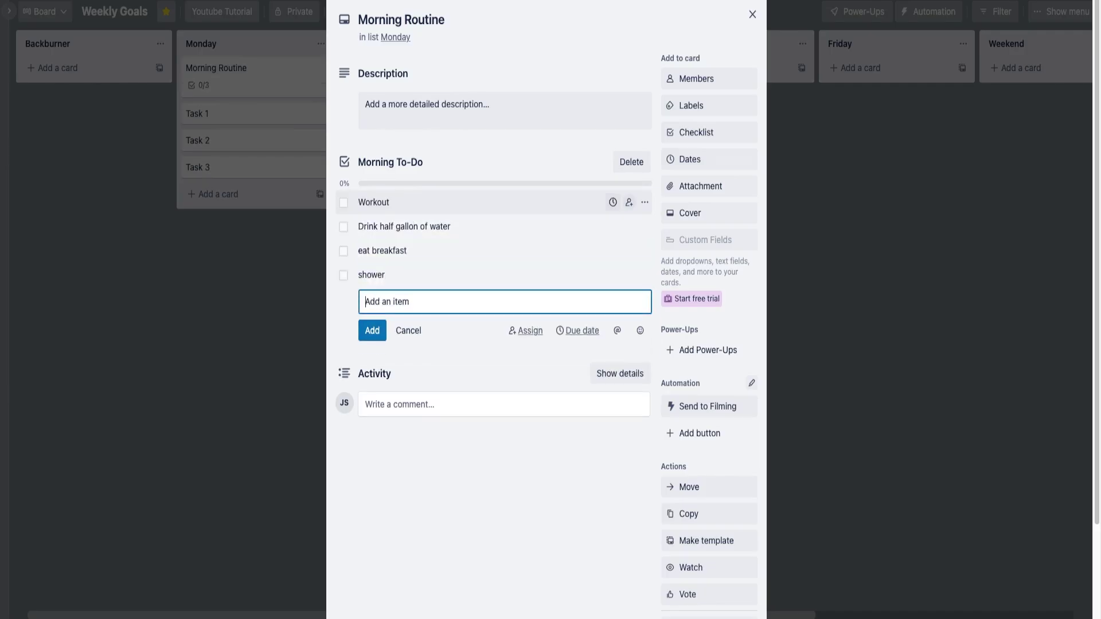
Step: Check off the Workout and "Drink half gallon of water" items, and uncheck both again
click(344, 202)
click(344, 227)
click(344, 227)
click(343, 203)
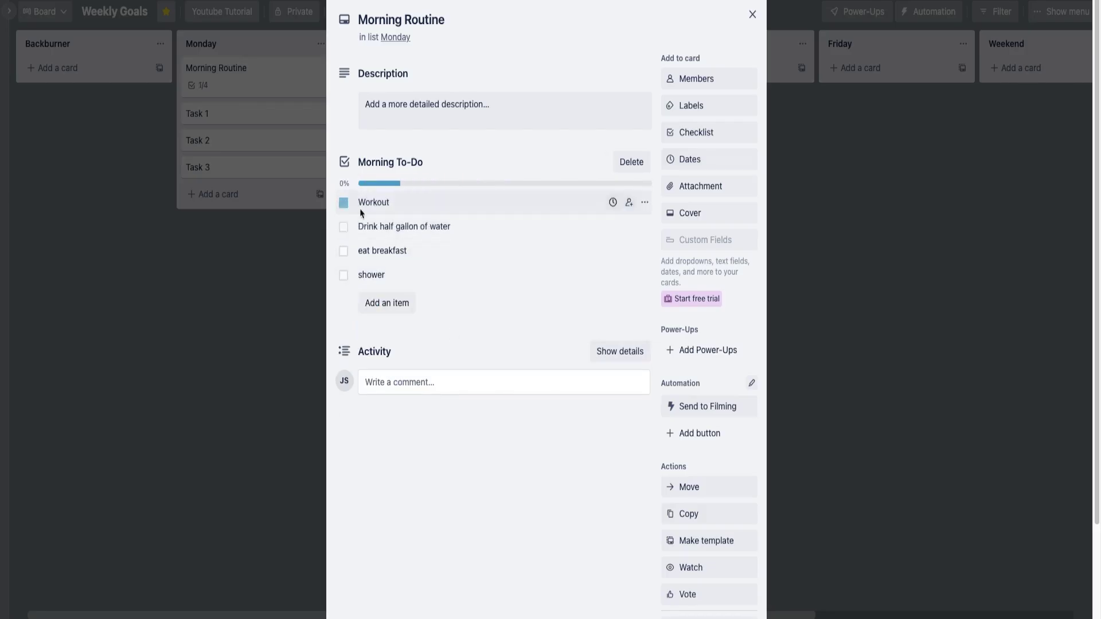
Step: Turn the Morning Routine card into a template and close the card
scroll(570, 325, down, 2)
click(694, 453)
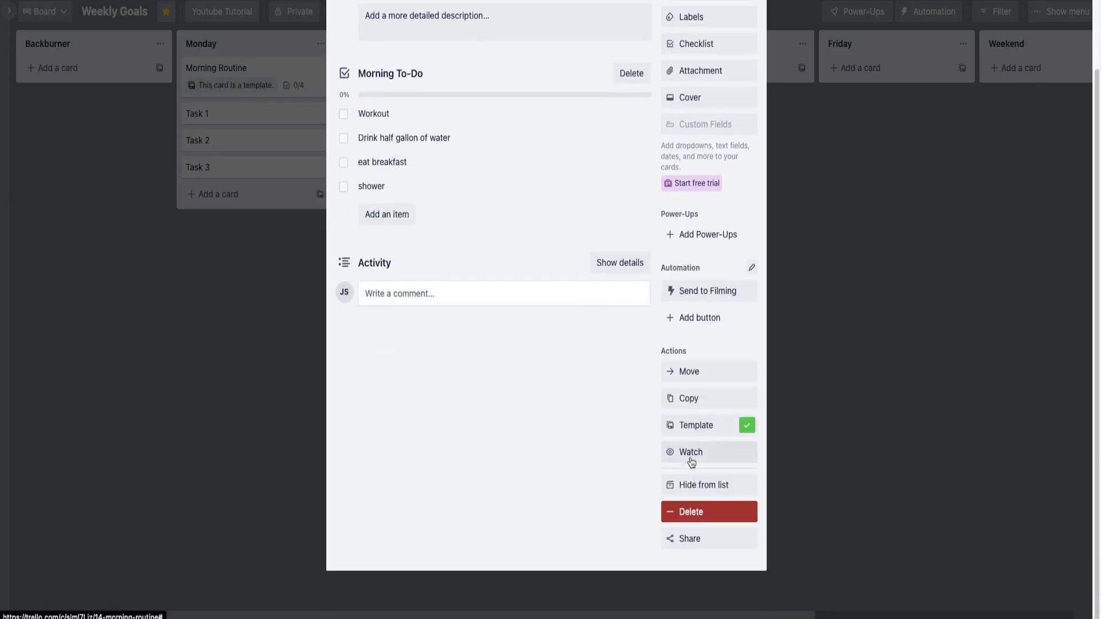
scroll(688, 18, up, 2)
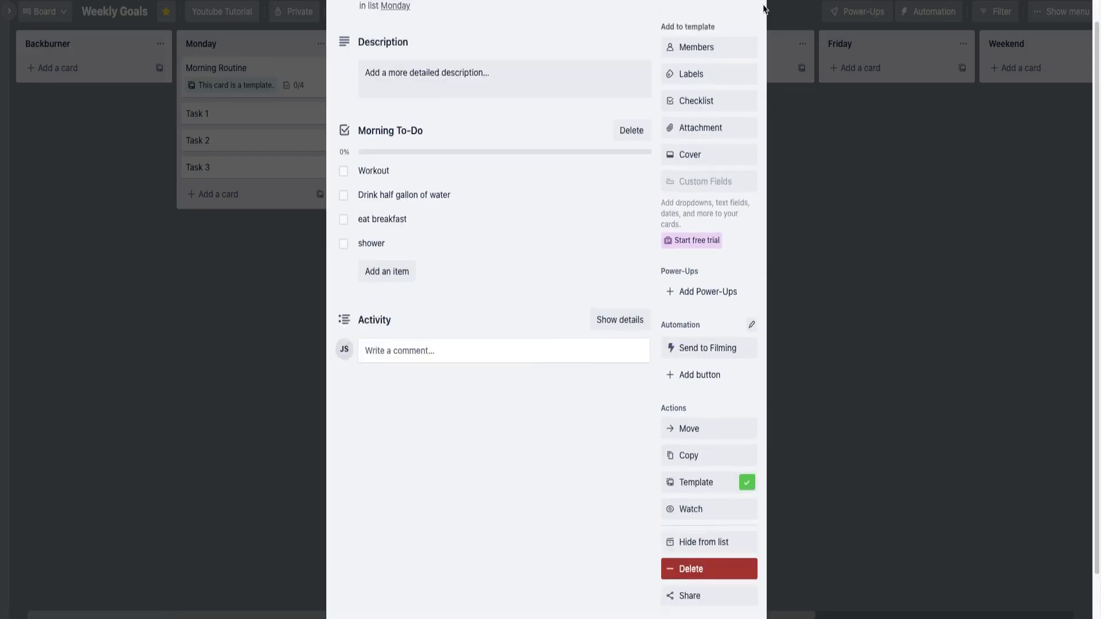
click(752, 15)
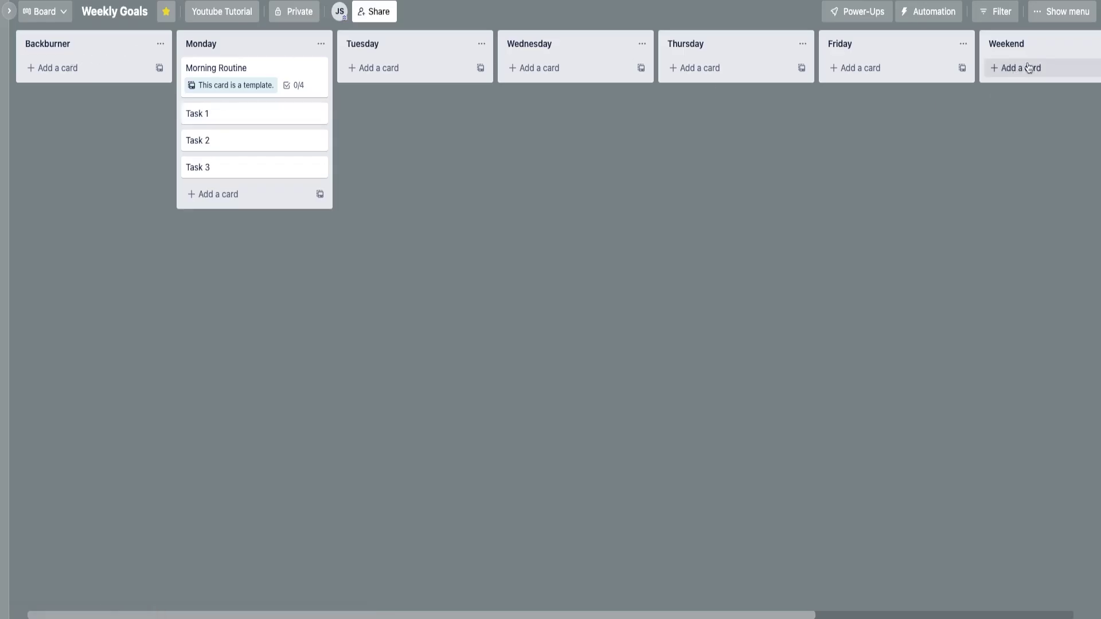
Step: Add a list named "Template" after the Complete list and move the Morning Routine template card into it
drag(688, 614, 941, 613)
click(1041, 40)
text(Template)
key(Return)
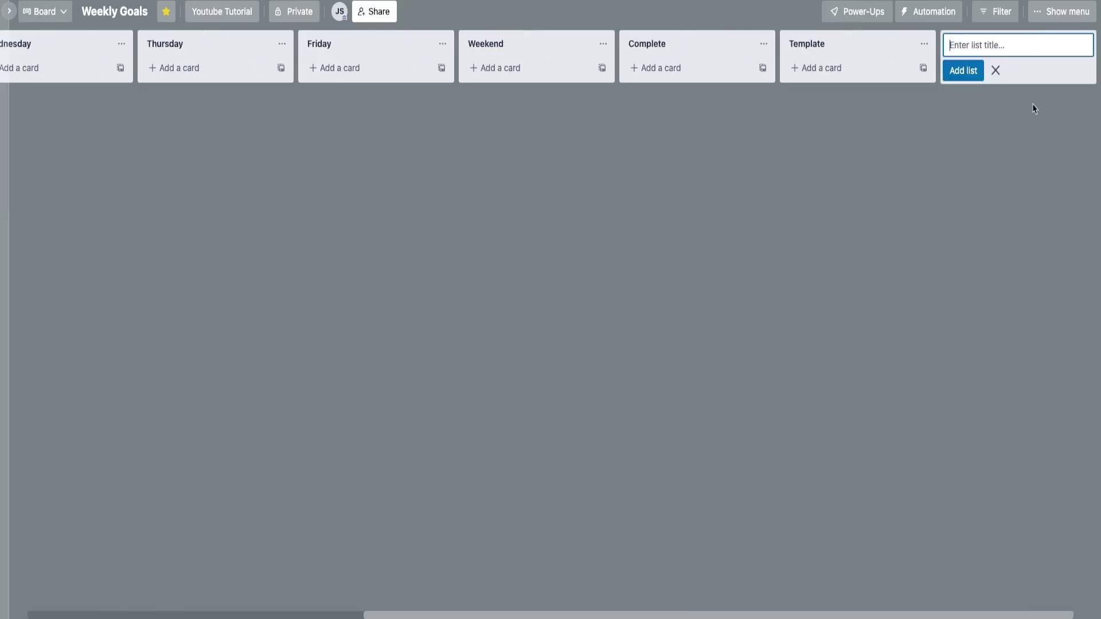
drag(666, 614, 458, 591)
drag(42, 80, 895, 77)
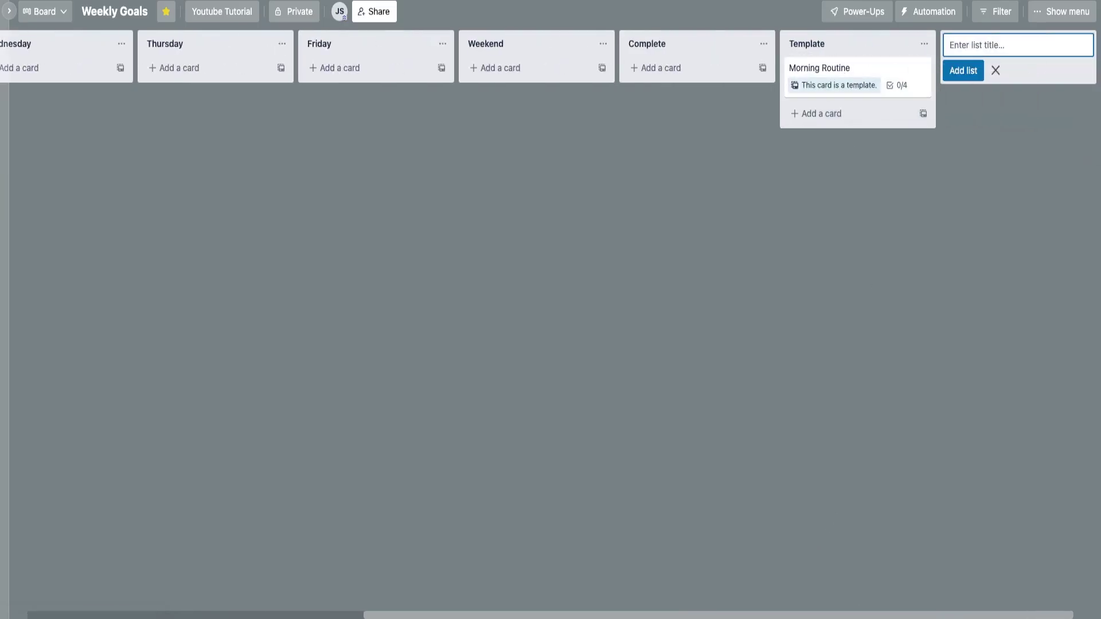
Step: Create a Morning Routine card from the template in the Monday list, keeping its checklist, and move it above Task 1
drag(837, 614, 554, 555)
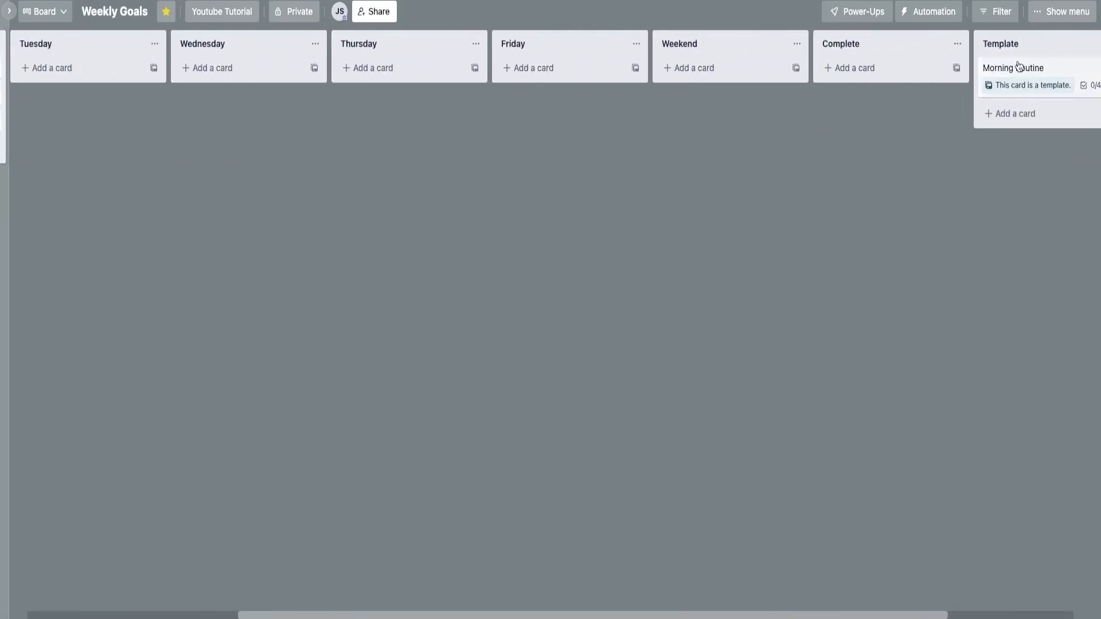
click(1042, 71)
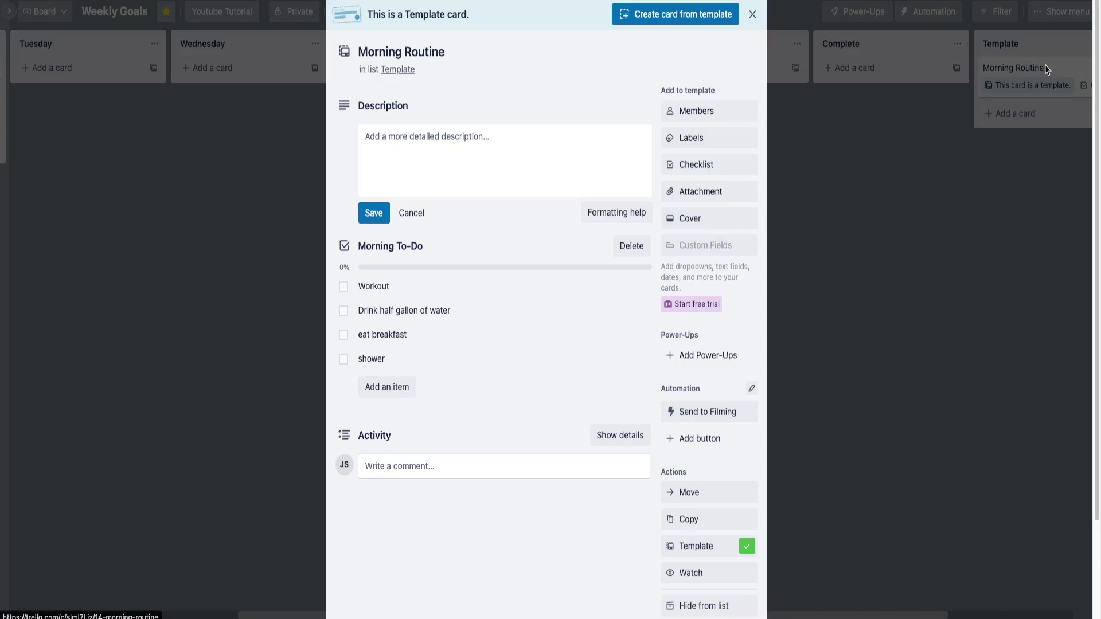
click(666, 18)
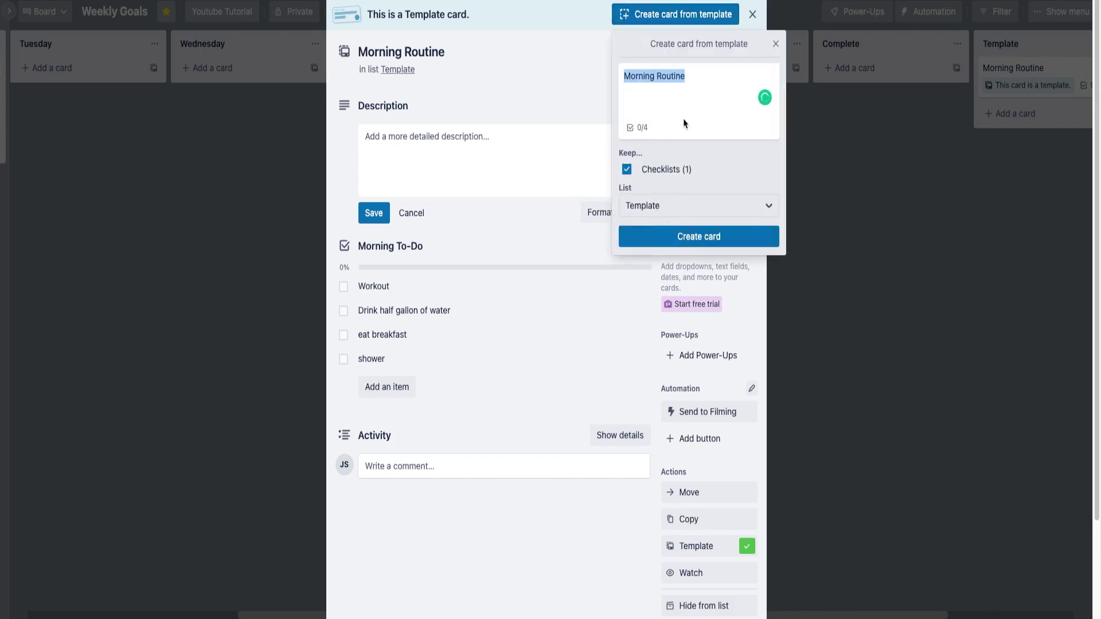
click(677, 210)
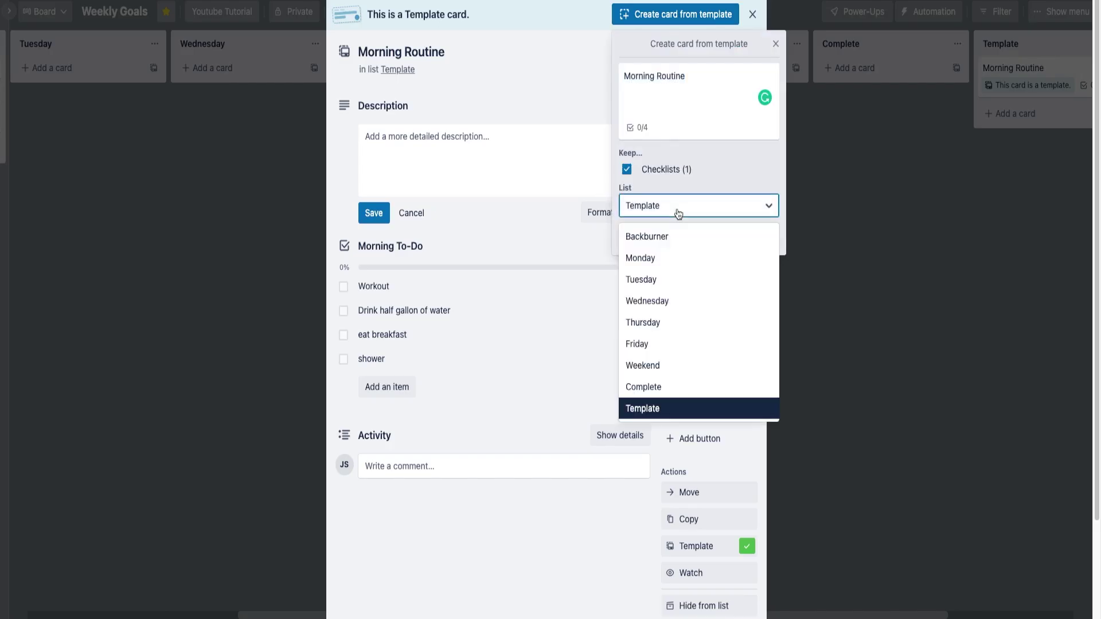
click(670, 255)
click(673, 242)
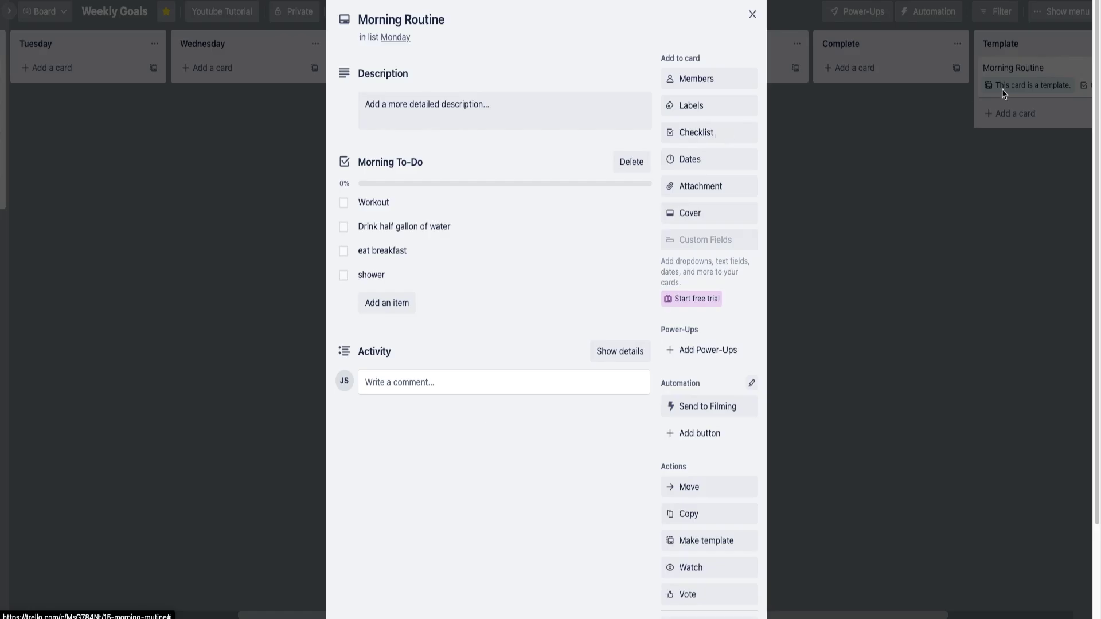
click(752, 14)
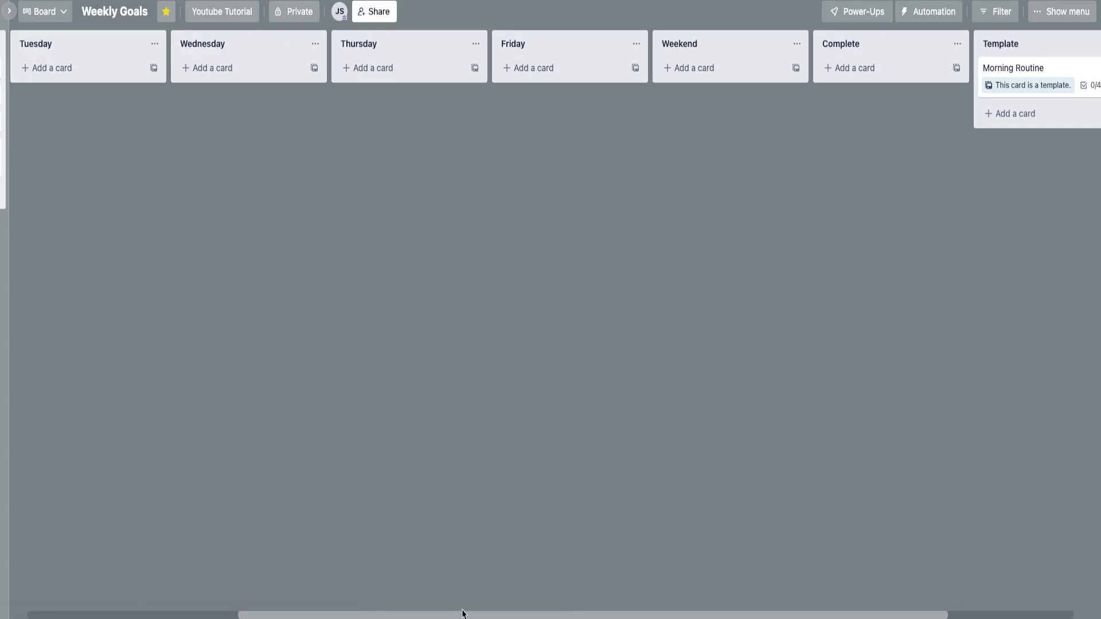
drag(442, 616, 246, 597)
drag(258, 162, 255, 77)
Step: Check off "Drink half gallon of water" and "eat breakfast" in Monday's Morning Routine card, and close the card
click(255, 78)
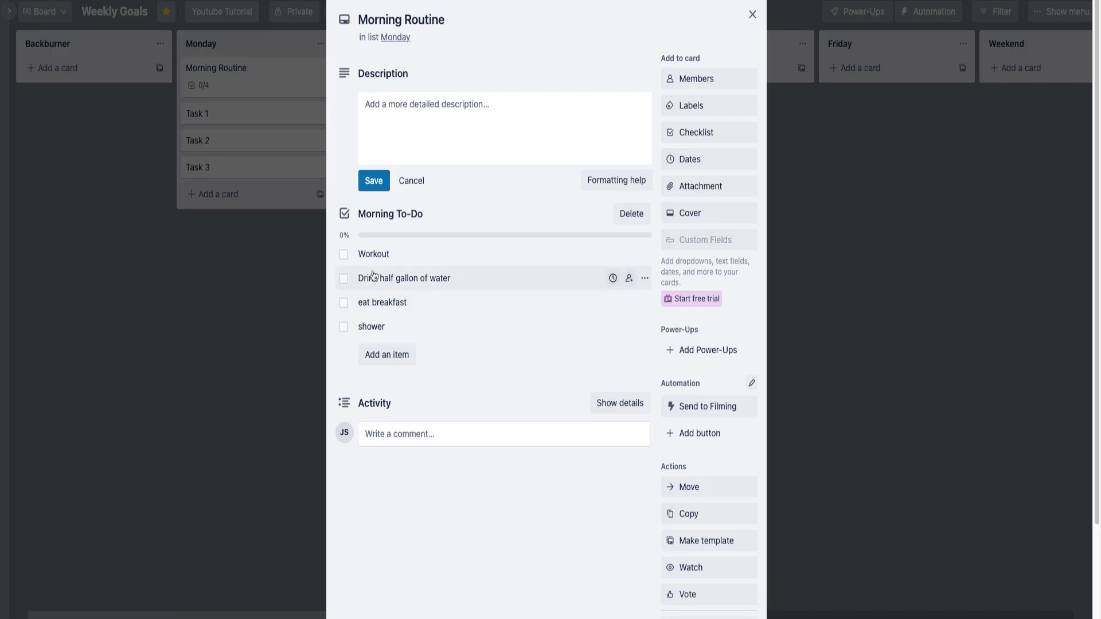
click(347, 258)
click(343, 251)
click(344, 227)
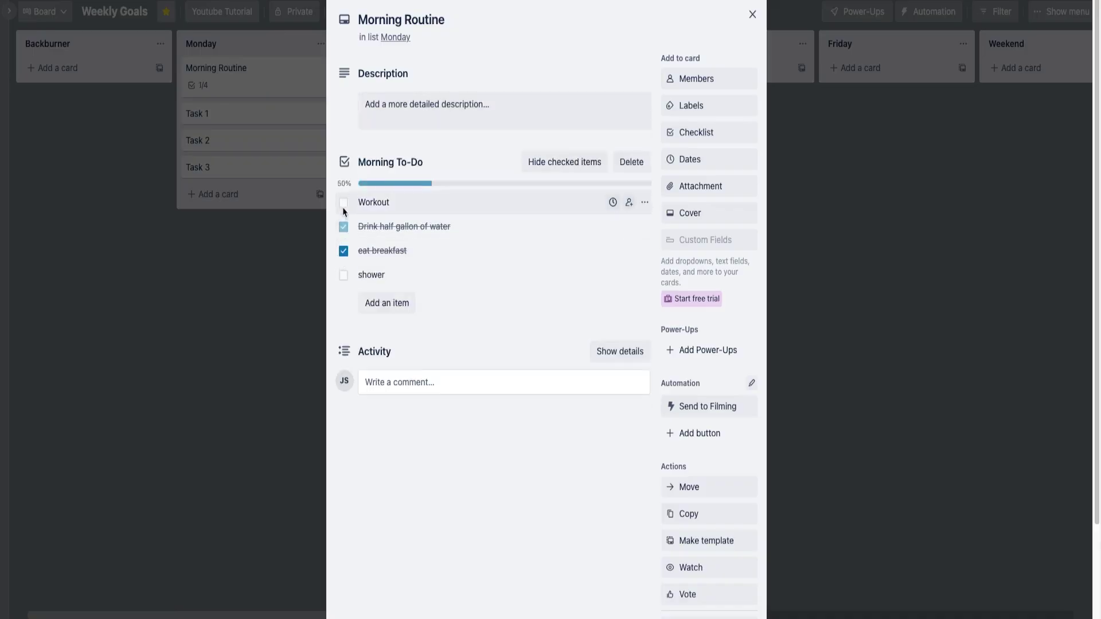
click(753, 15)
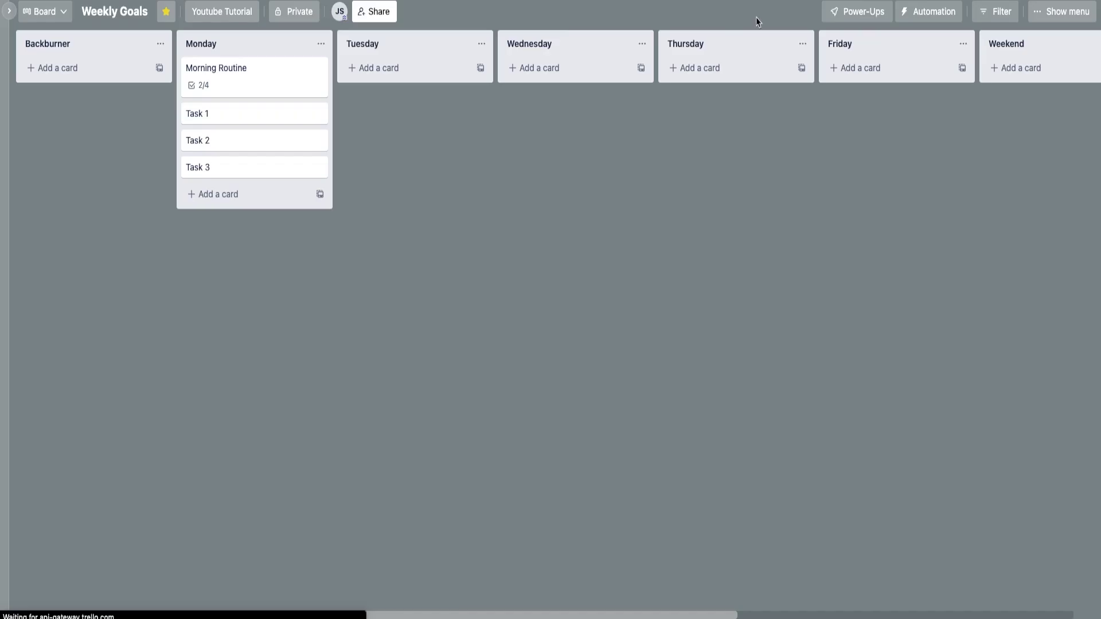
Step: Copy Monday's Morning Routine card with its checklist to position 1 of the Tuesday list, and close the card
click(285, 85)
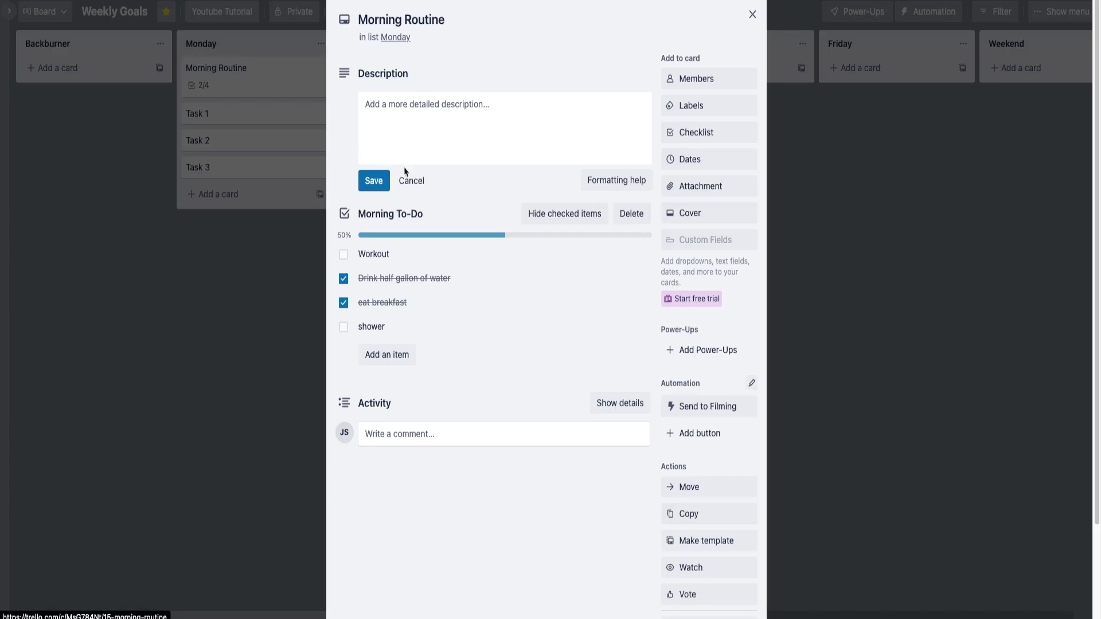
click(712, 521)
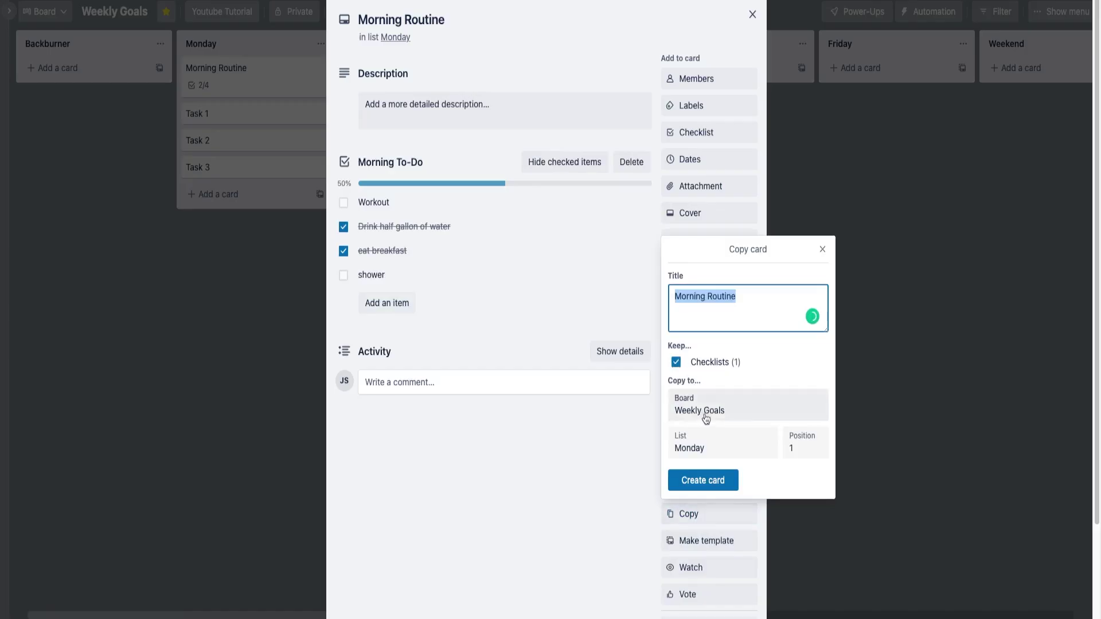
click(721, 443)
click(717, 458)
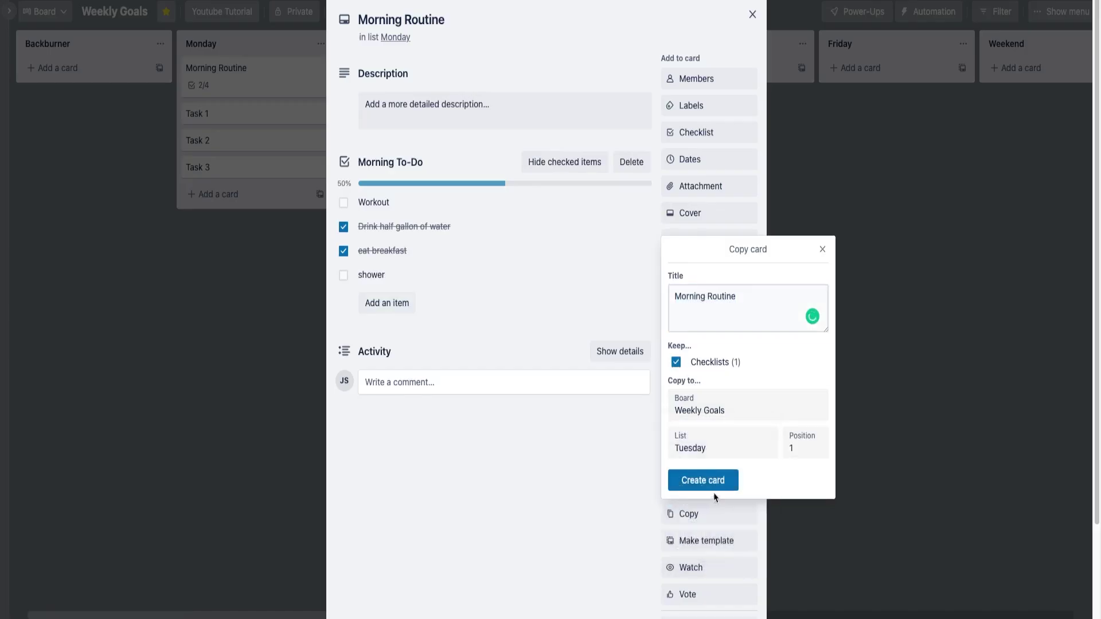
click(719, 486)
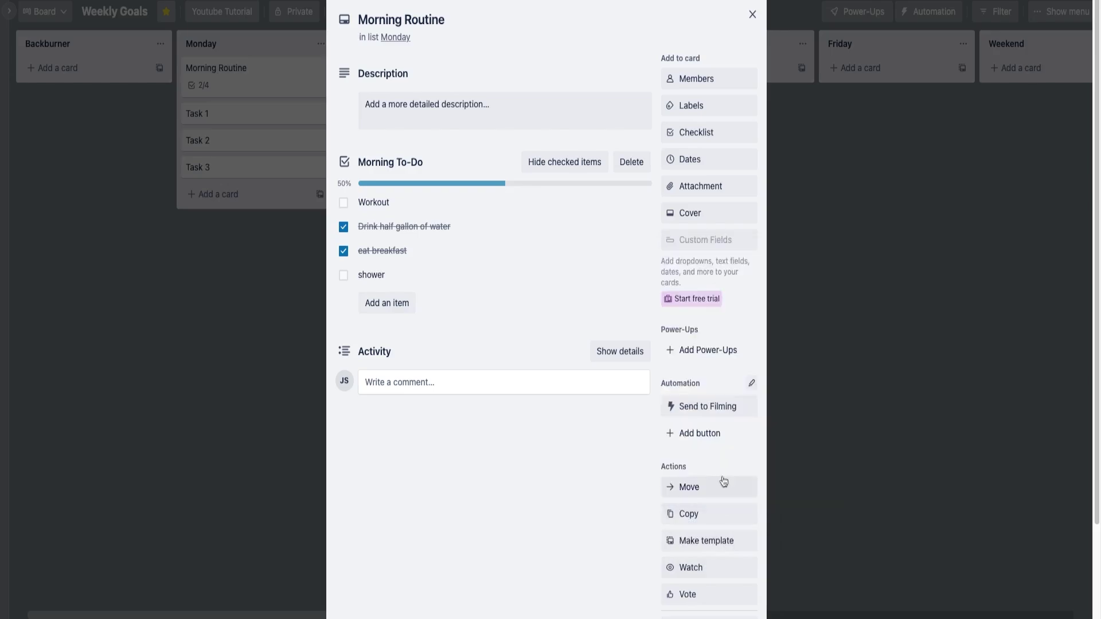
click(752, 15)
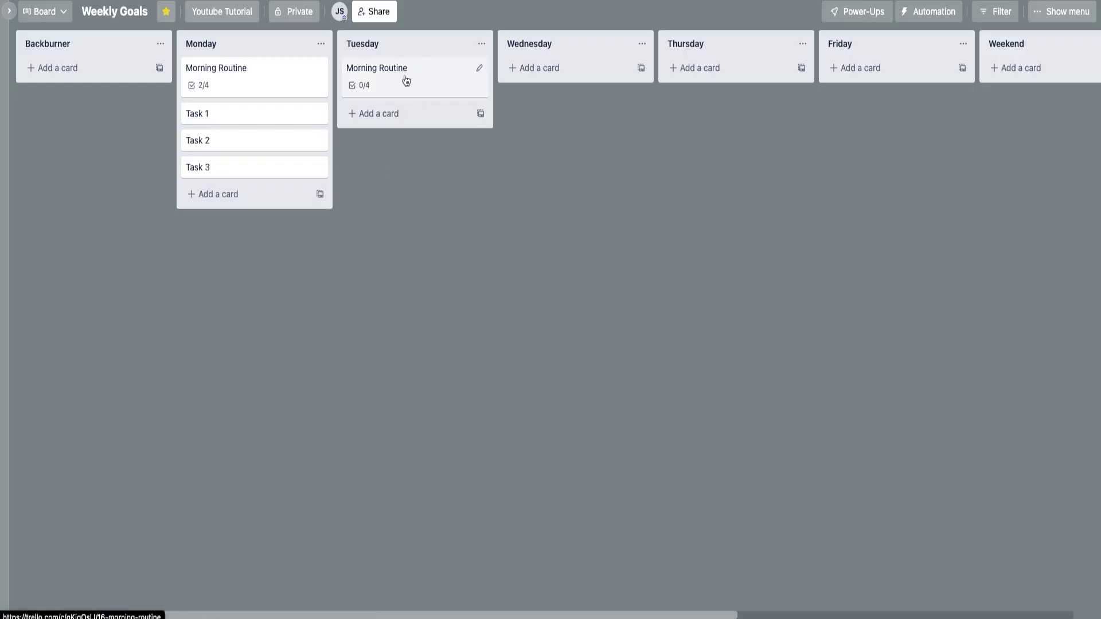
Step: Compare the Morning To-Do checklists of the Tuesday and Monday Morning Routine cards
click(389, 94)
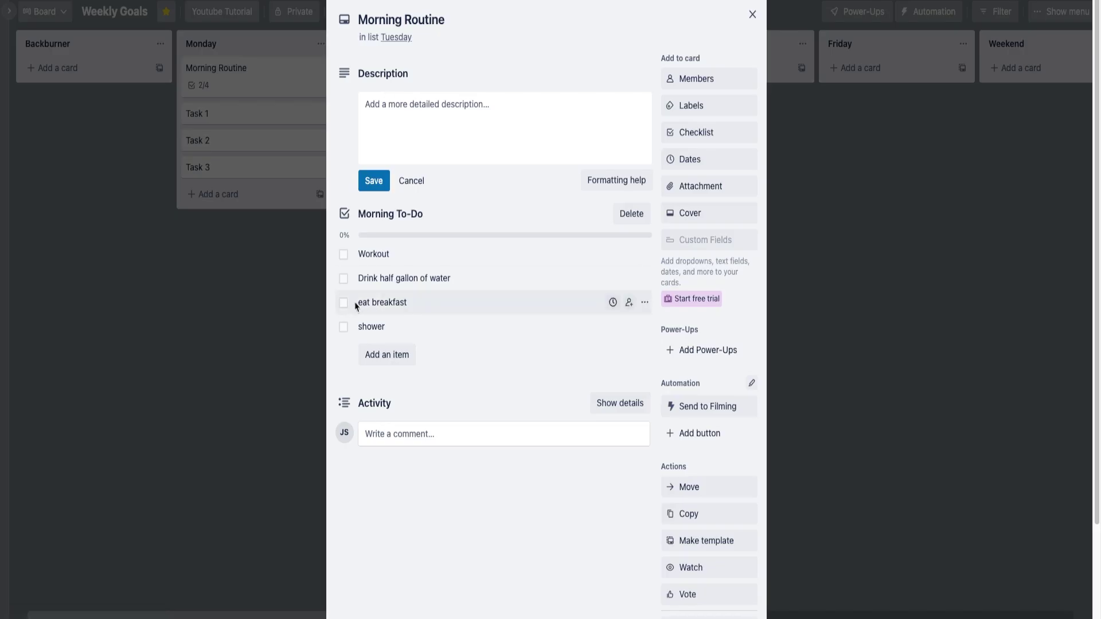
click(752, 14)
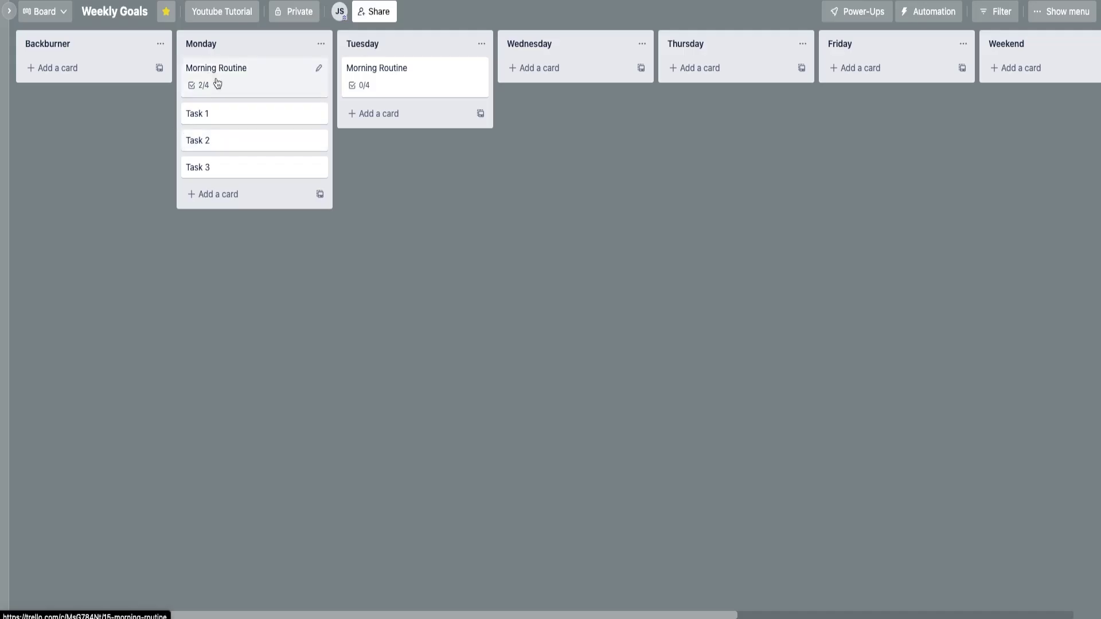
click(221, 72)
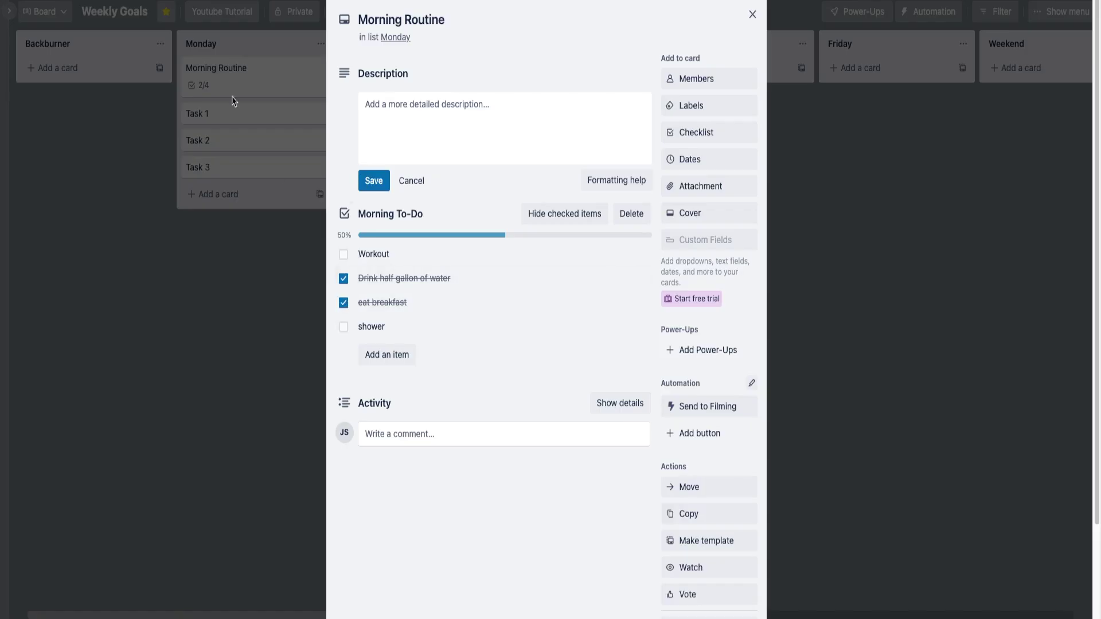
click(753, 14)
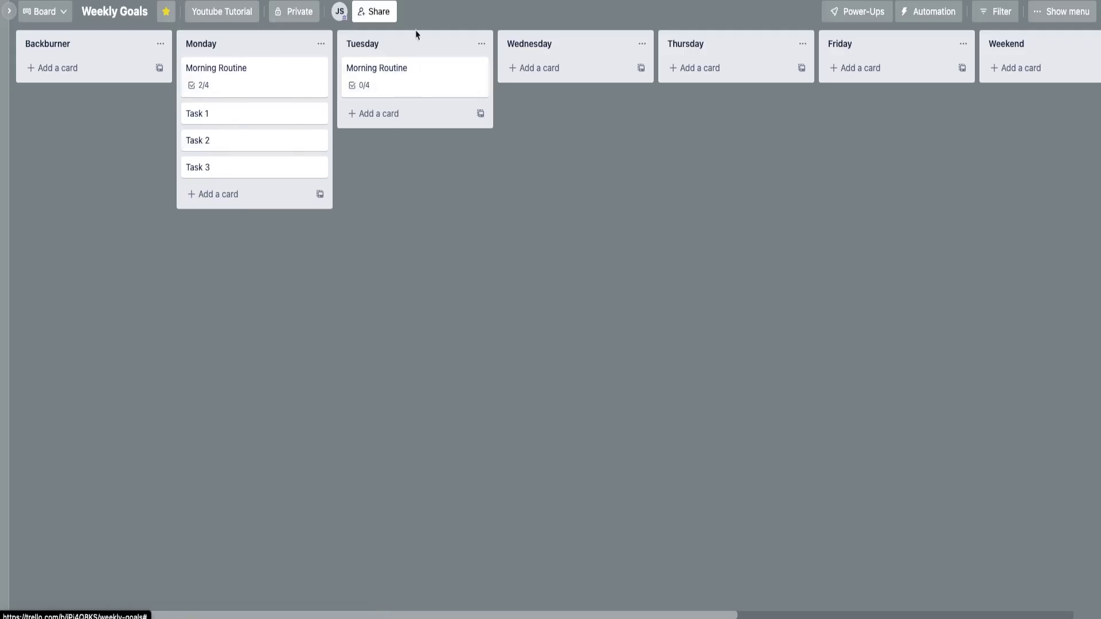
Step: Check off "Workout" and "Drink half gallon of water" in Tuesday's Morning Routine card, and close the card
click(408, 92)
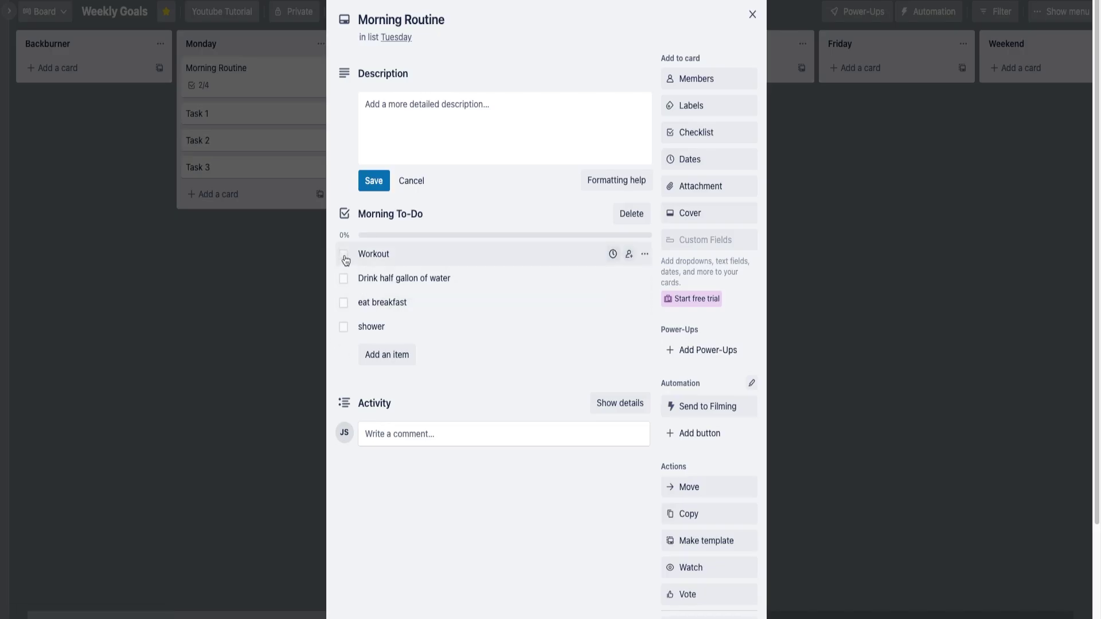
click(345, 256)
click(345, 278)
click(752, 13)
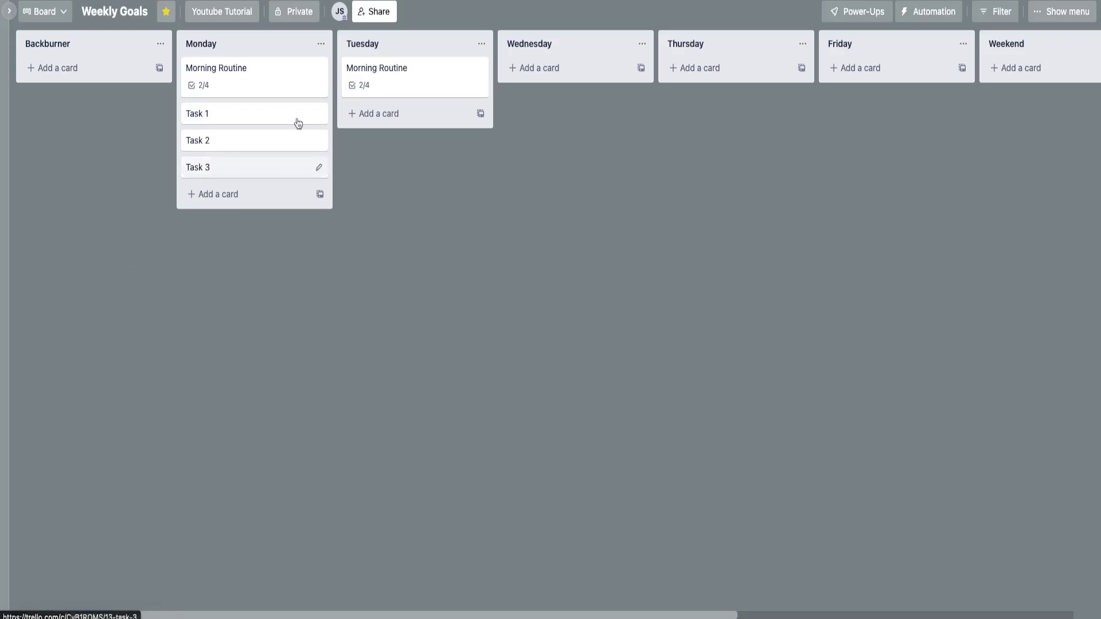
Step: View Monday's Task 1 card, close it and move it to the Complete list
click(267, 119)
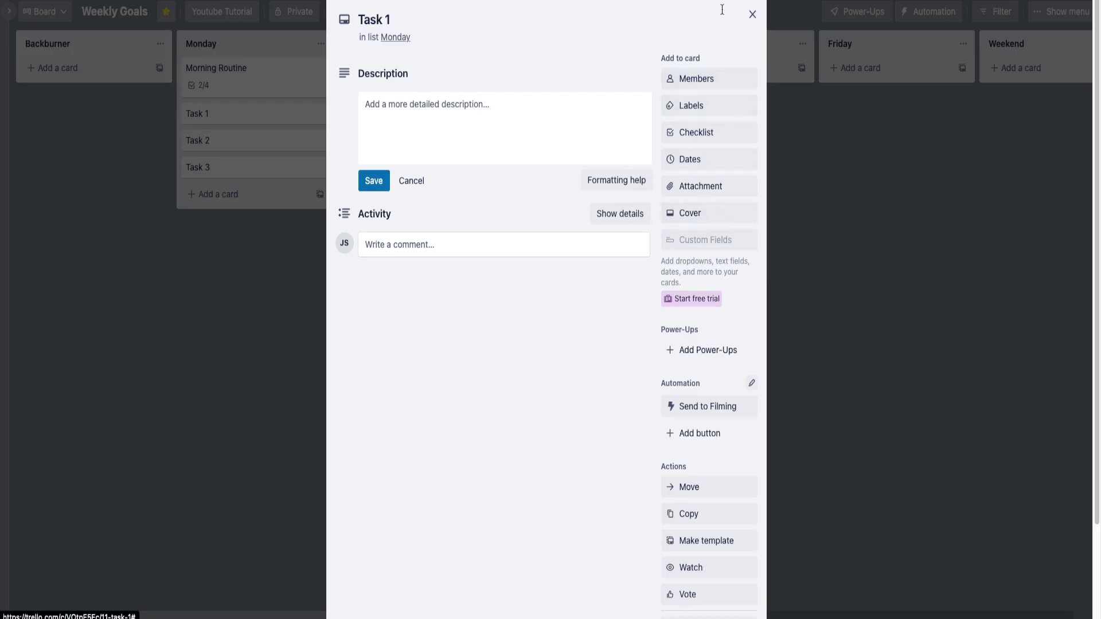
click(753, 15)
drag(246, 122, 738, 87)
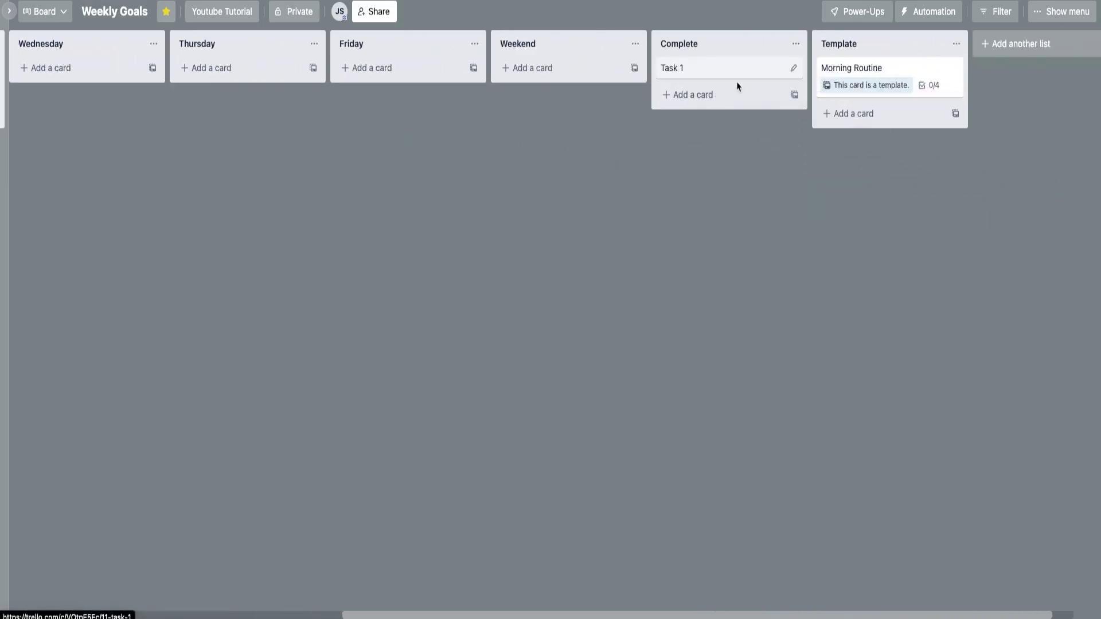
Step: Move Task 2 and Task 3 from Monday to below Tuesday's Morning Routine card, and move Task 3 on to the Backburner list
scroll(229, 591, left, 6)
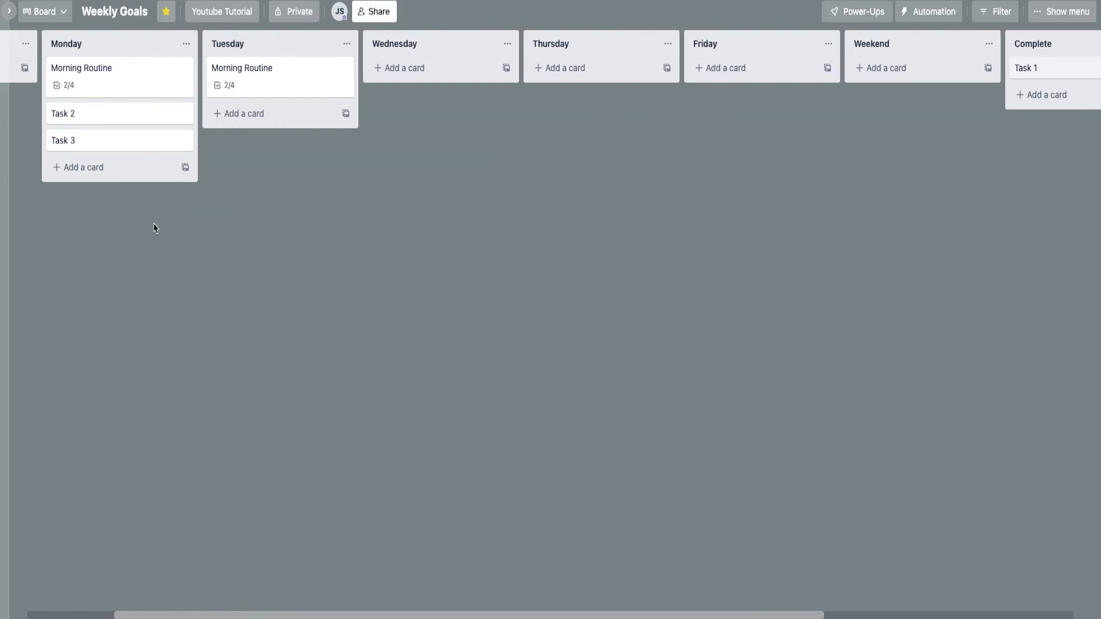
drag(128, 113, 291, 105)
drag(126, 115, 279, 130)
drag(283, 617, 199, 616)
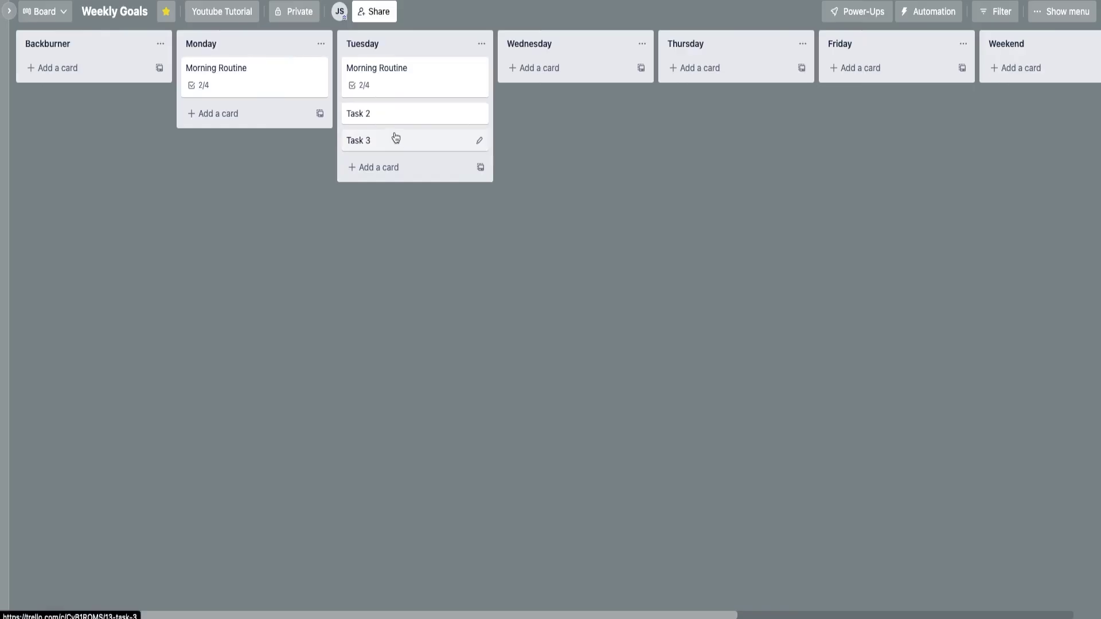
drag(394, 145, 103, 80)
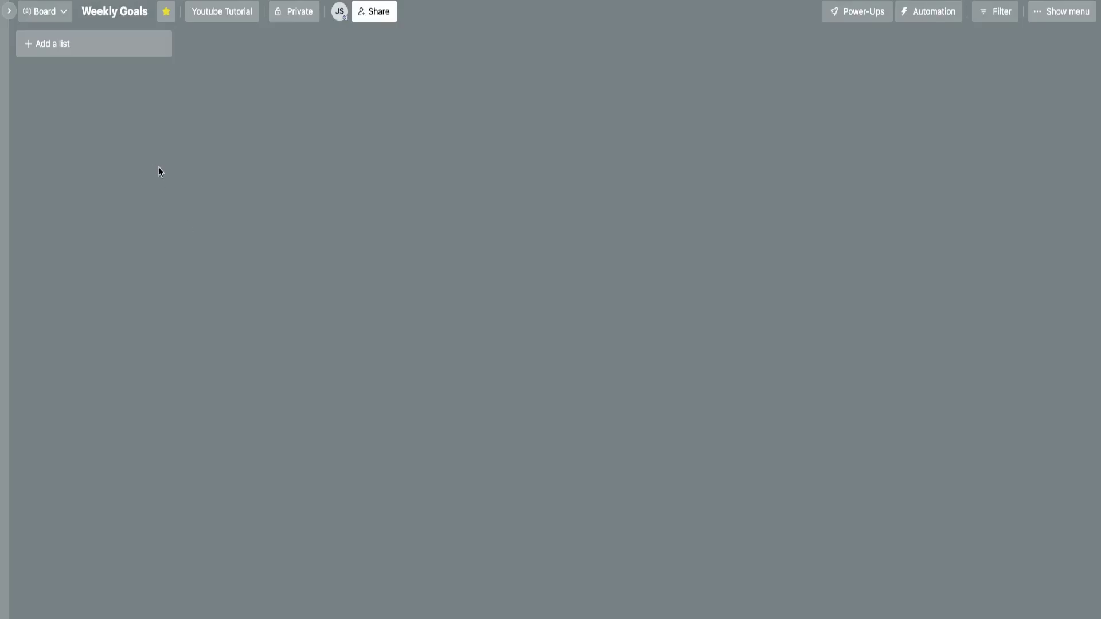
Step: Rename the empty Weekly Goals board as "Software as a service roadmap"
click(115, 10)
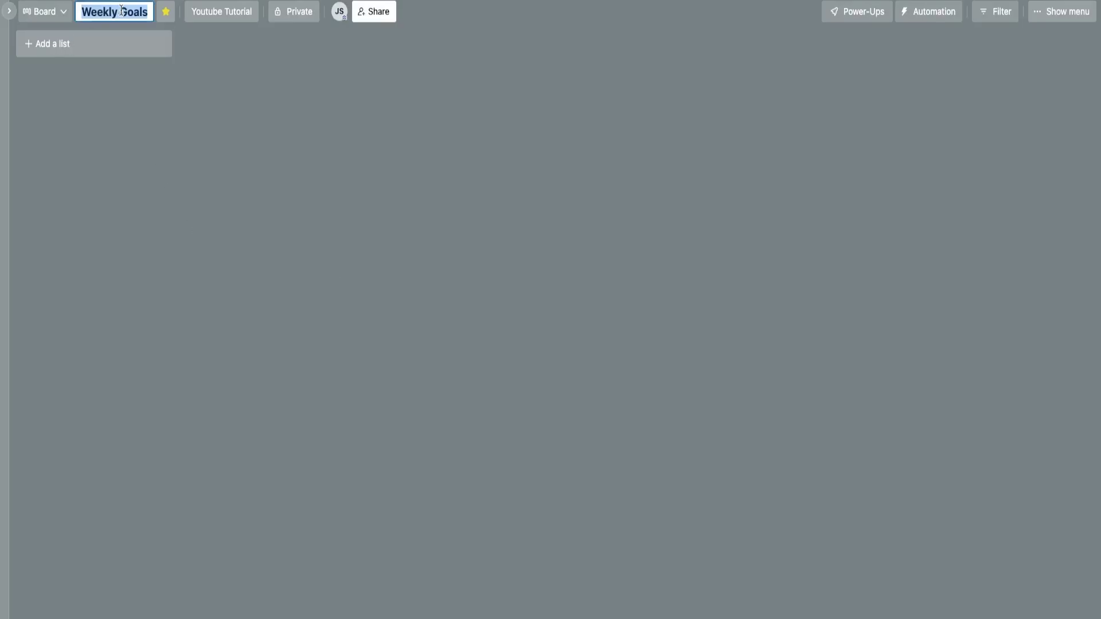
text(Softw)
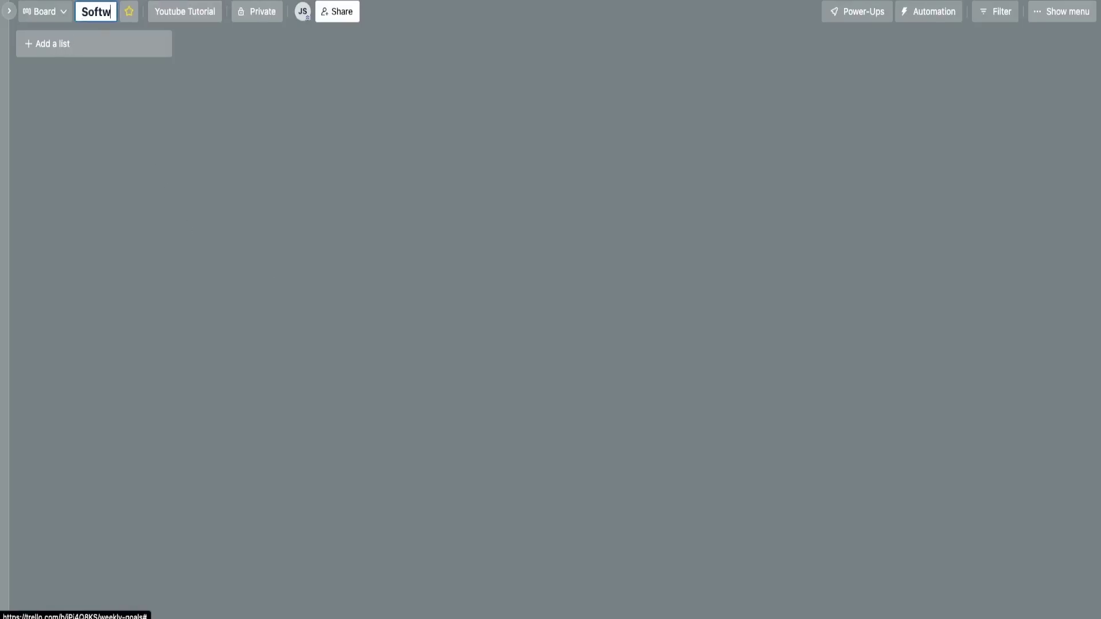
text(are as a serv)
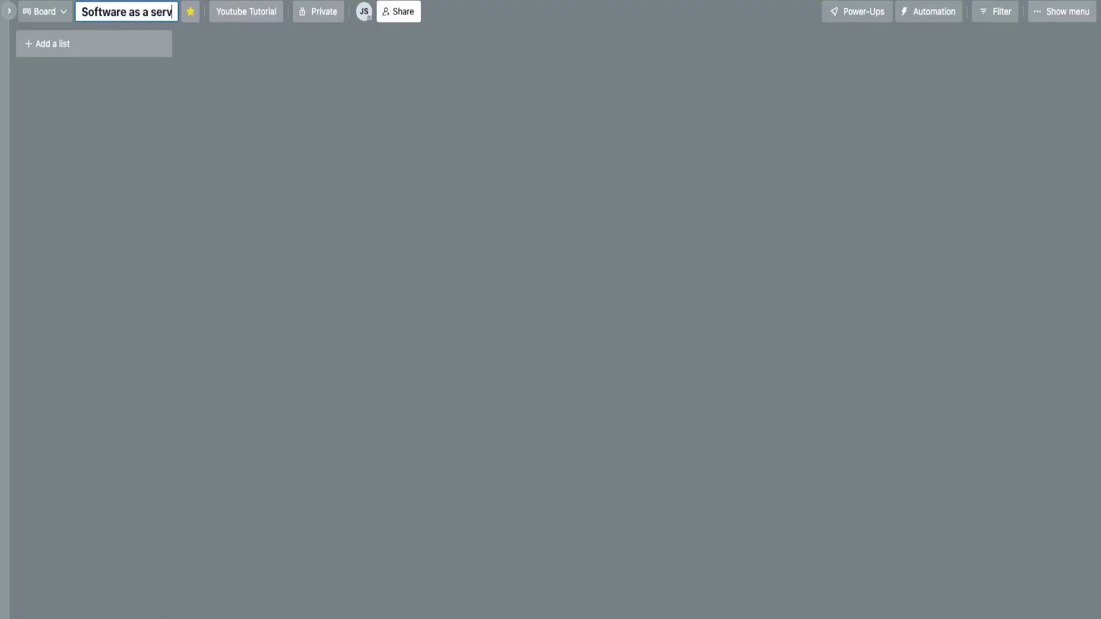
text(ice roadmap)
key(Return)
Step: Add a first list named "Requested Features" to the roadmap board
click(52, 44)
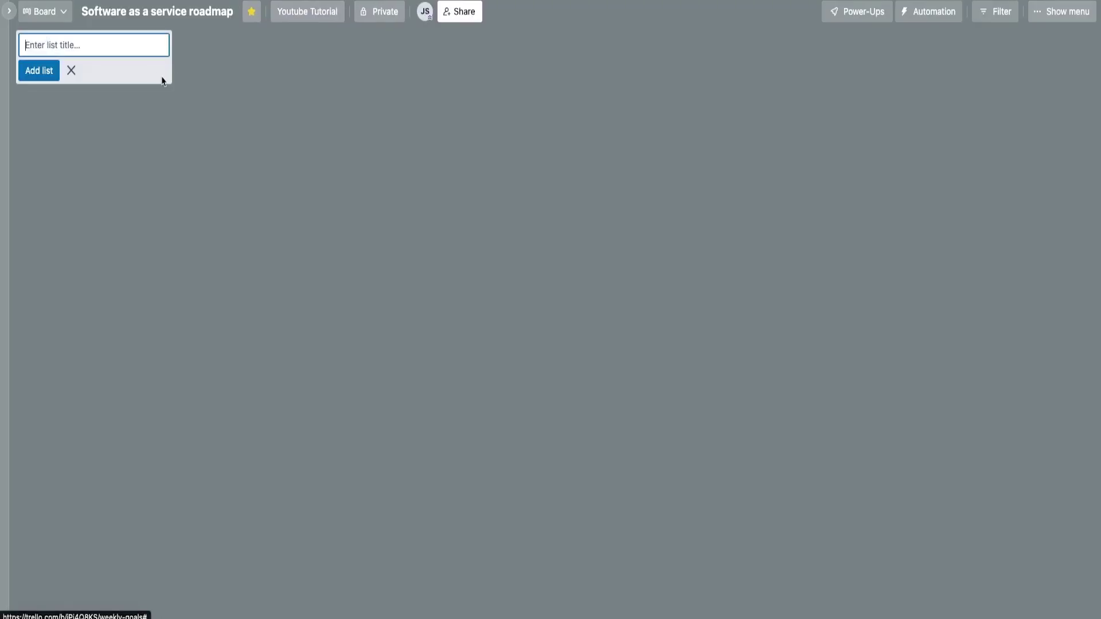
text(Requested)
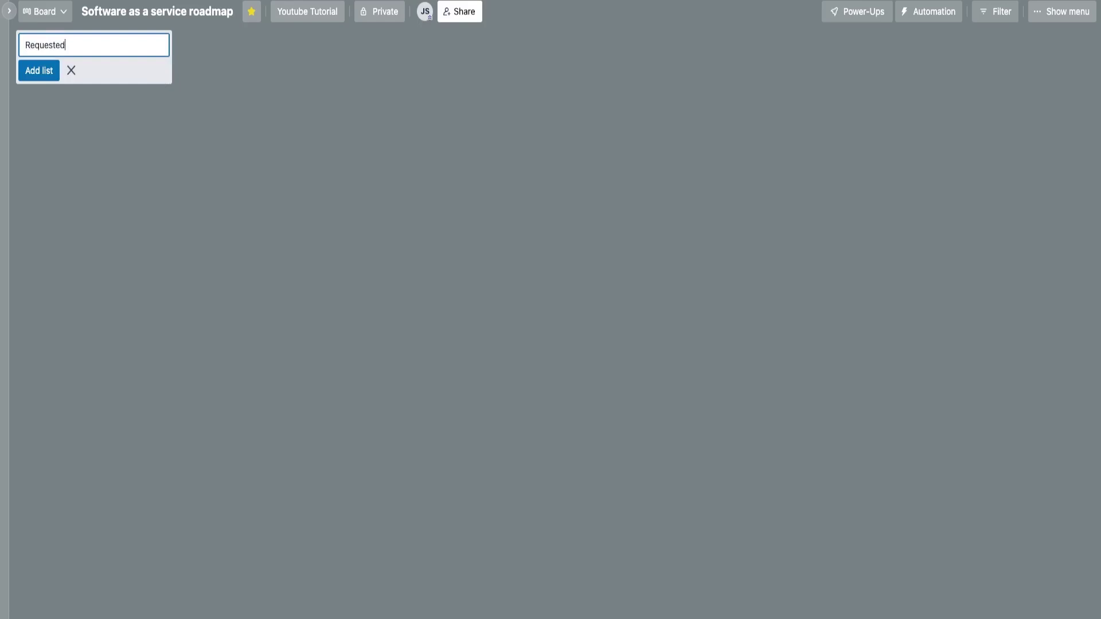
text( Features)
key(Return)
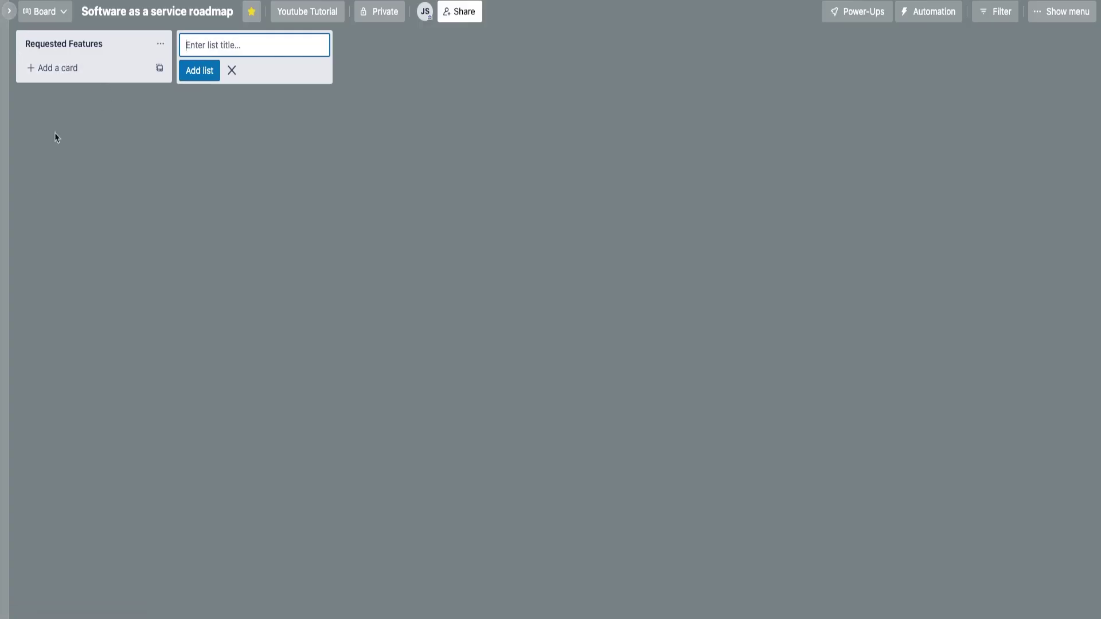
Step: Add a card titled "I want to change the color of my lists" to the Requested Features list
click(76, 69)
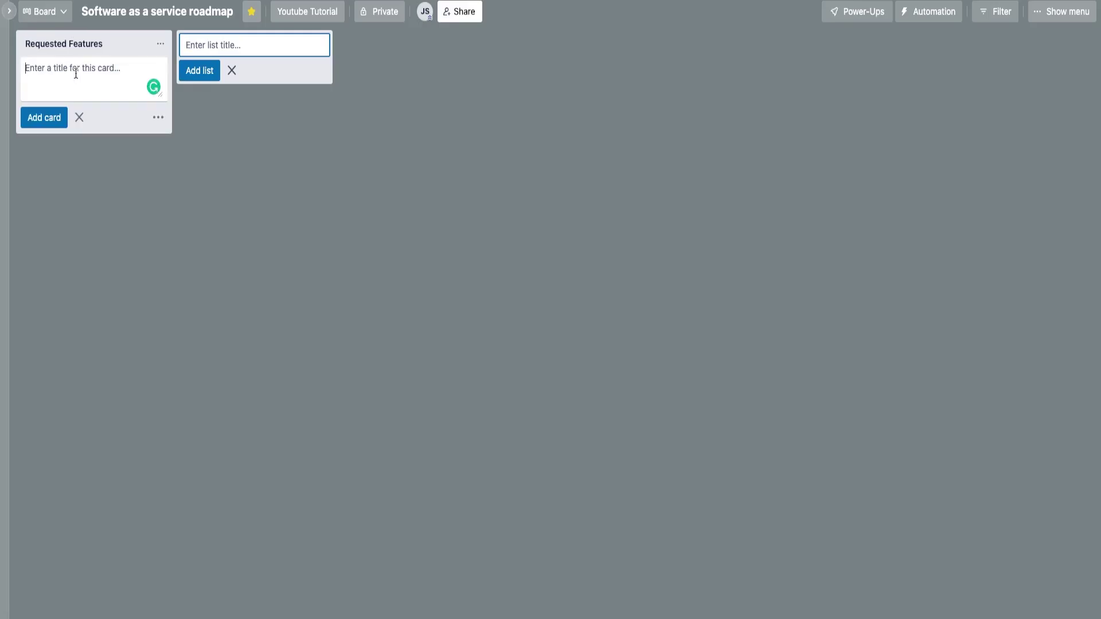
text(I want to change the color of my lists)
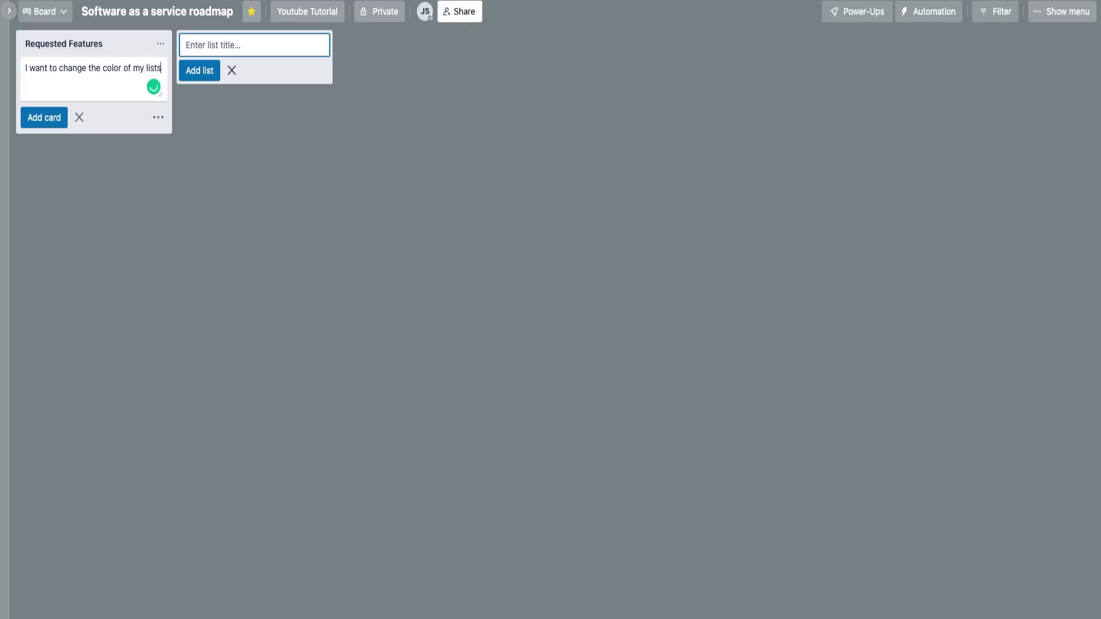
key(Return)
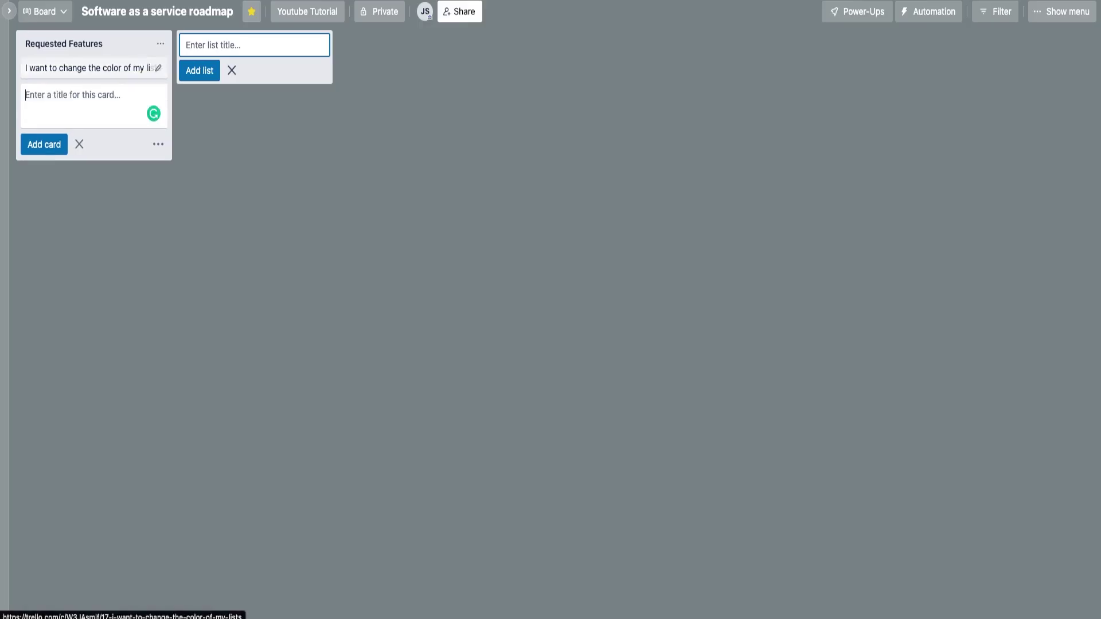
Step: Vote for the "I want to change the color of my lists" card, leave its description empty and close it
click(68, 68)
scroll(656, 299, down, 2)
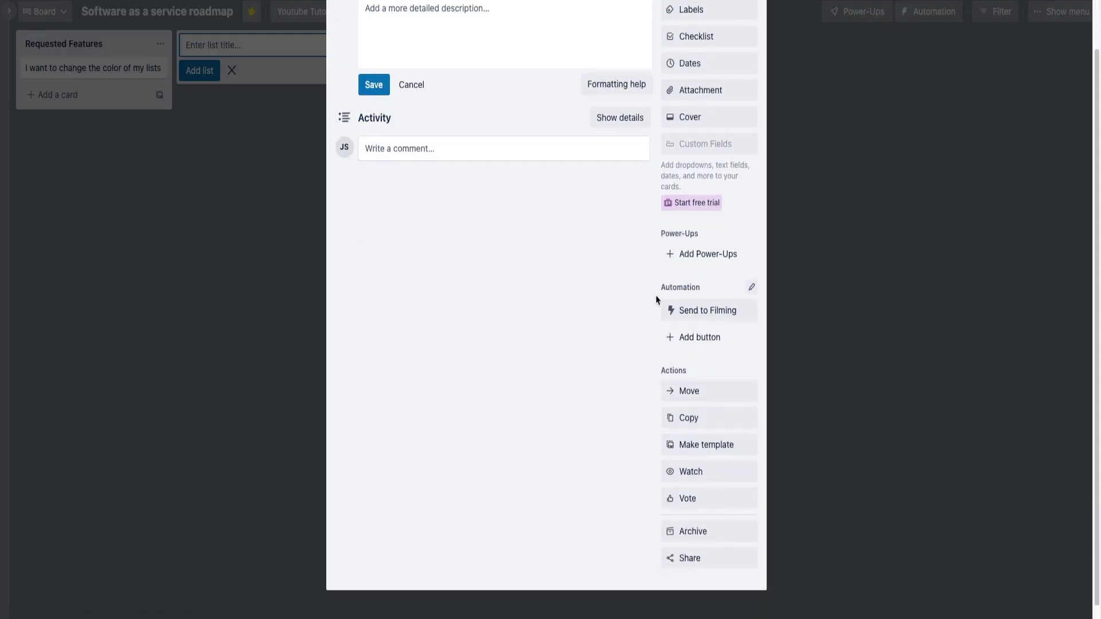
click(688, 499)
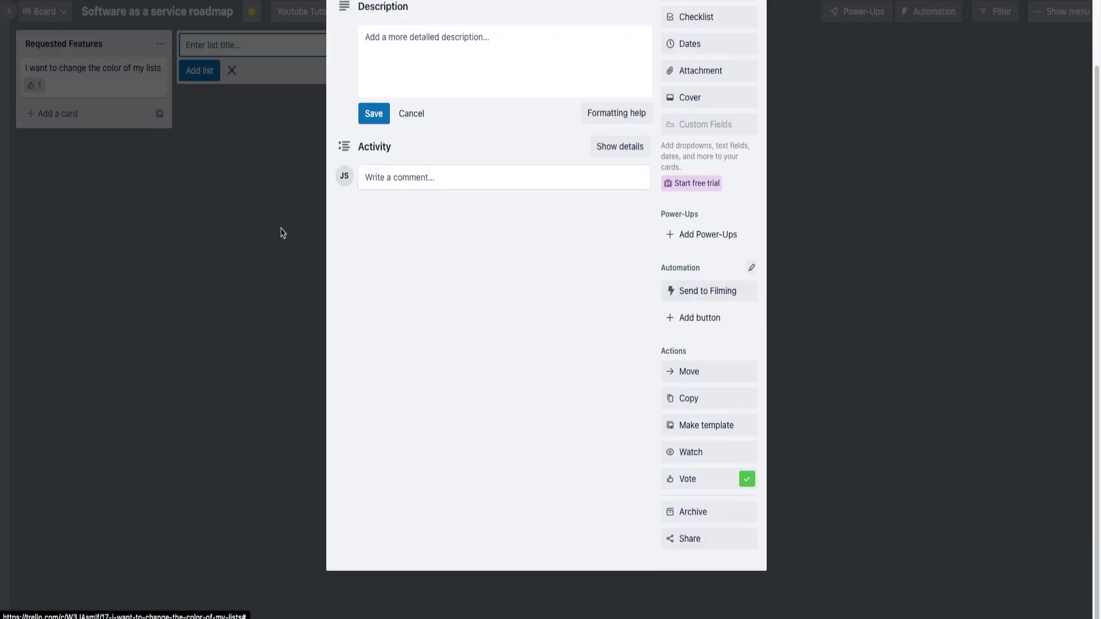
scroll(601, 121, up, 2)
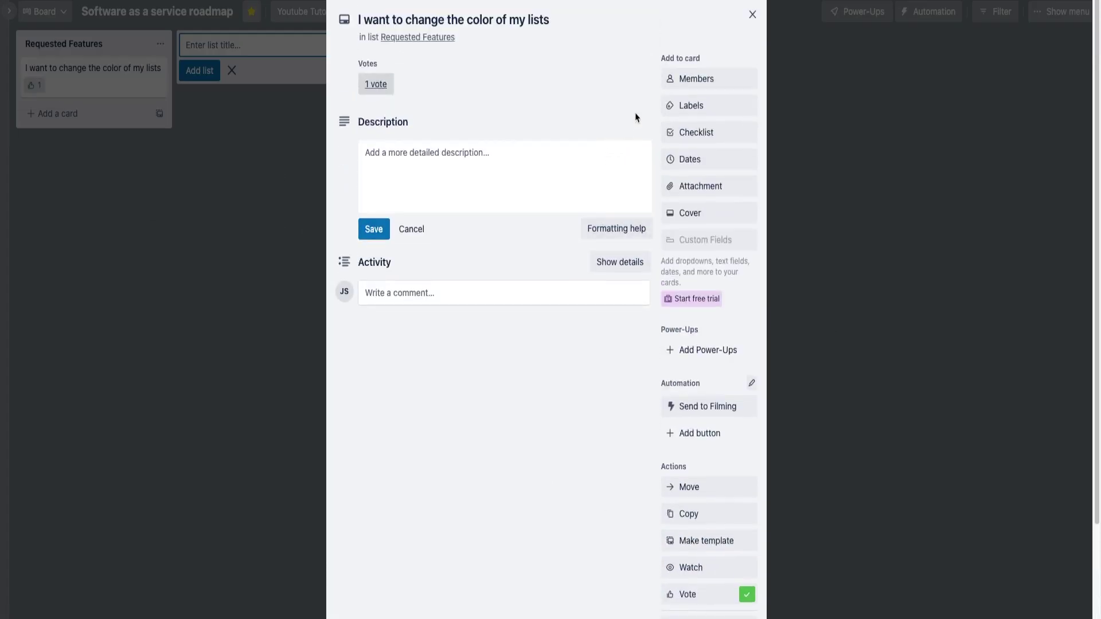
click(508, 176)
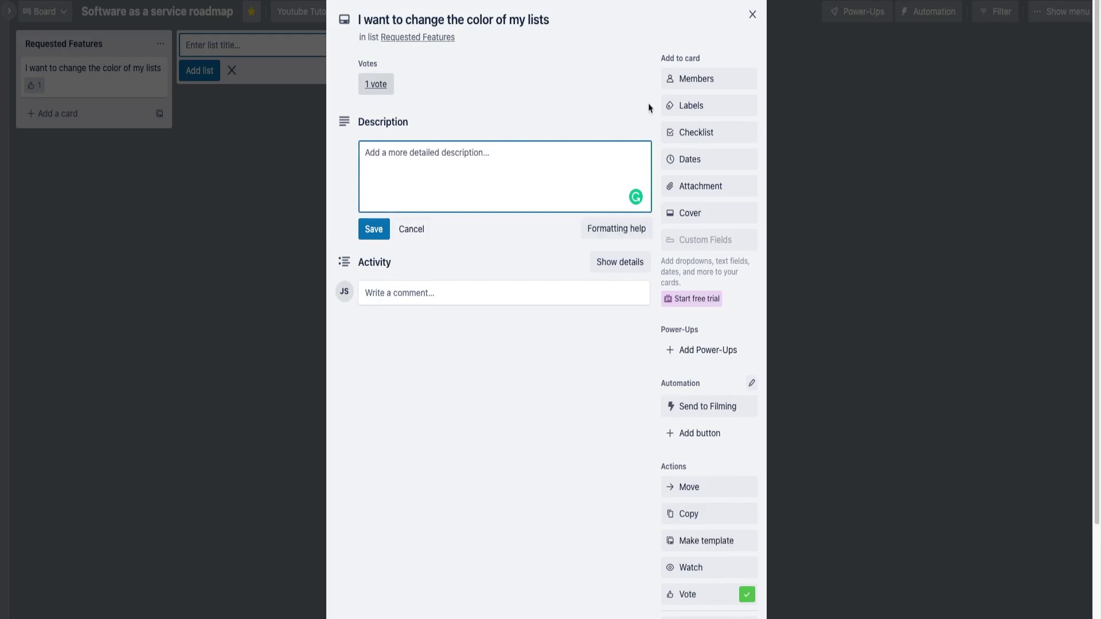
click(752, 14)
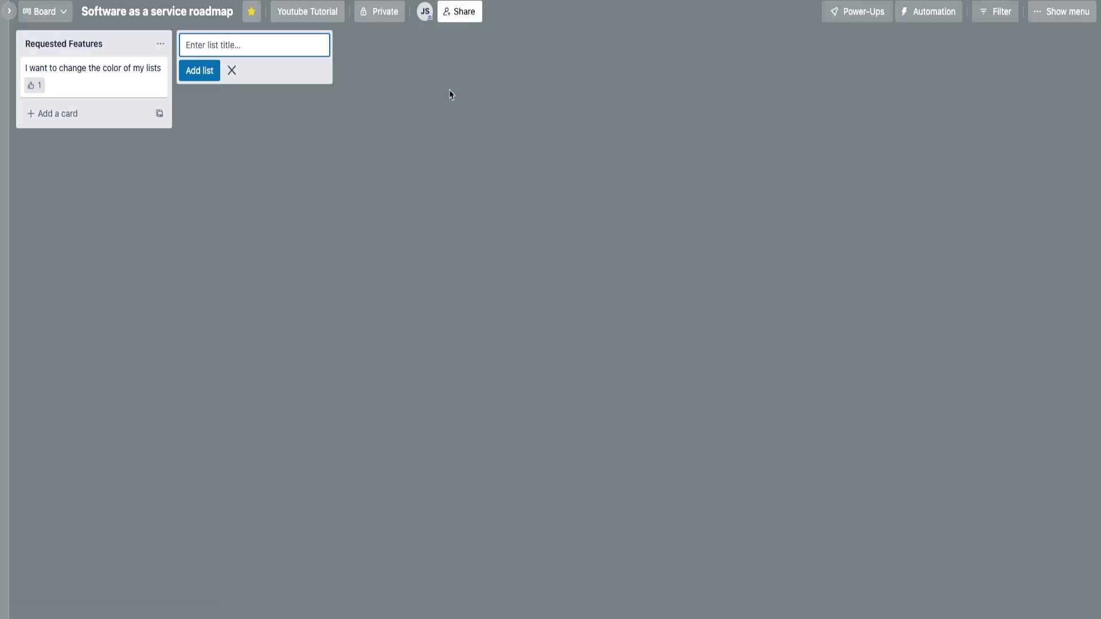
Step: Add a list named "In-Progress" after Requested Features and move the list color request card into it
text(U)
text(n-Progress)
key(Return)
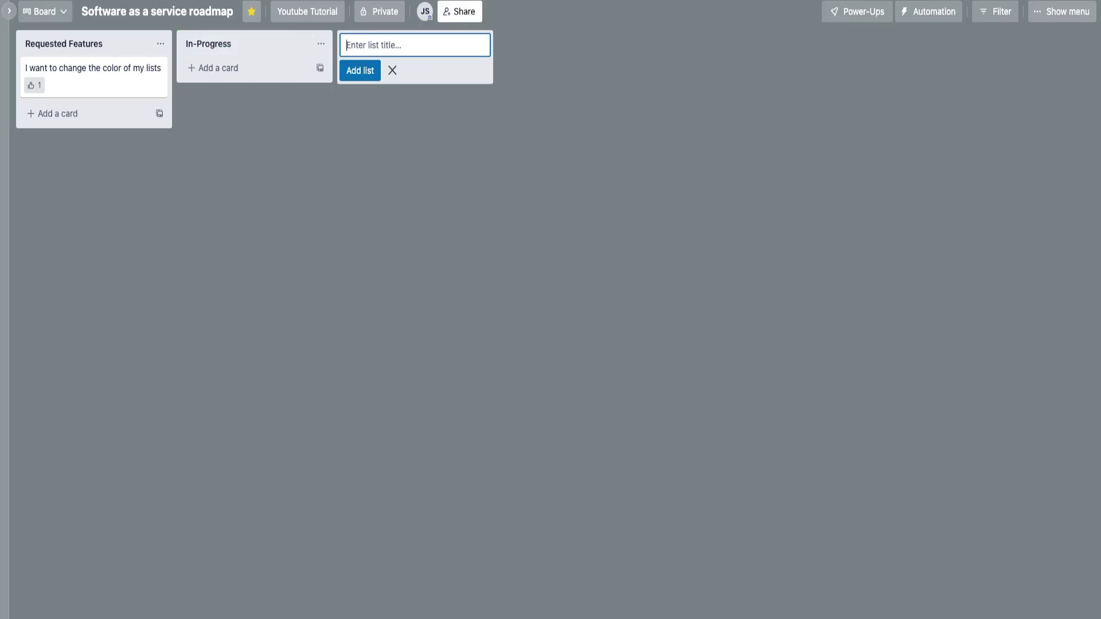
drag(62, 68, 281, 83)
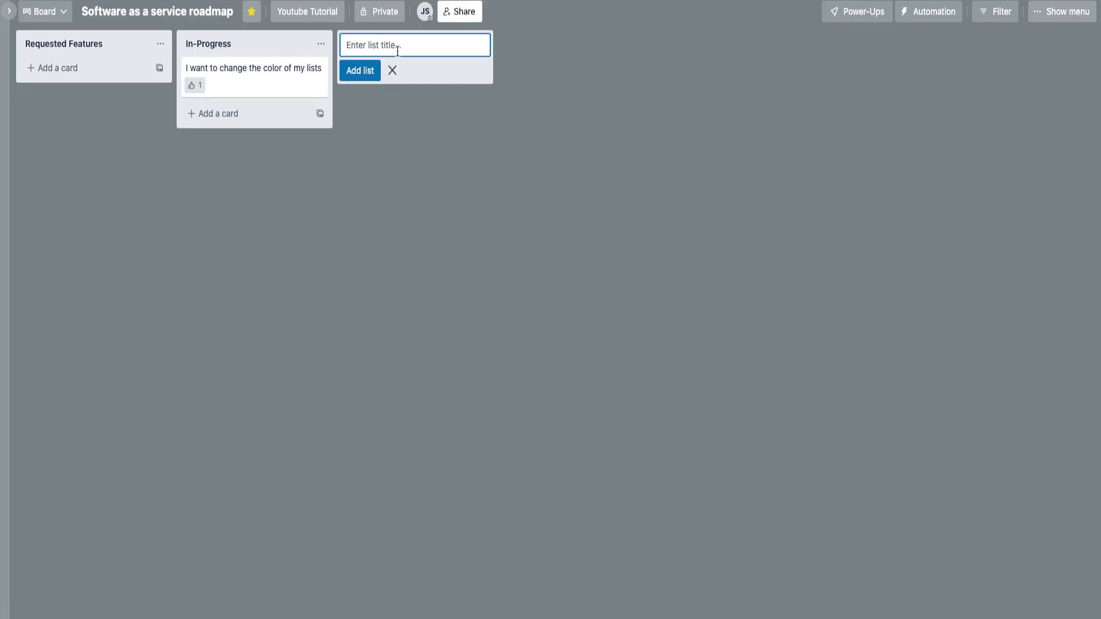
Step: Add a list named "Complete" after In-Progress and move the list color request card into it
text(Complete)
key(Return)
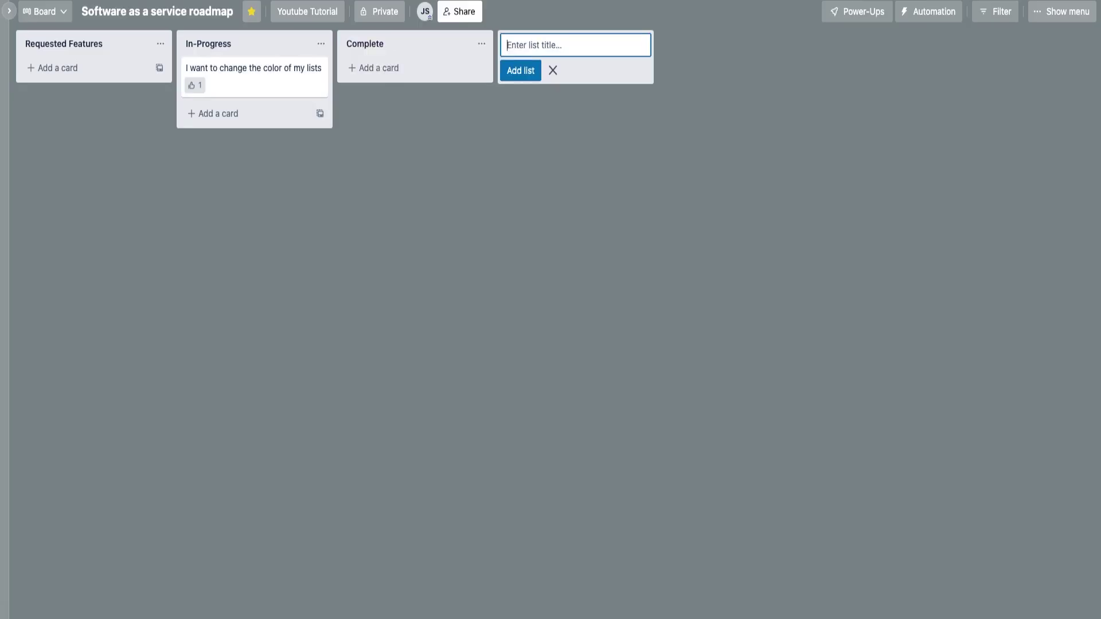
key(Escape)
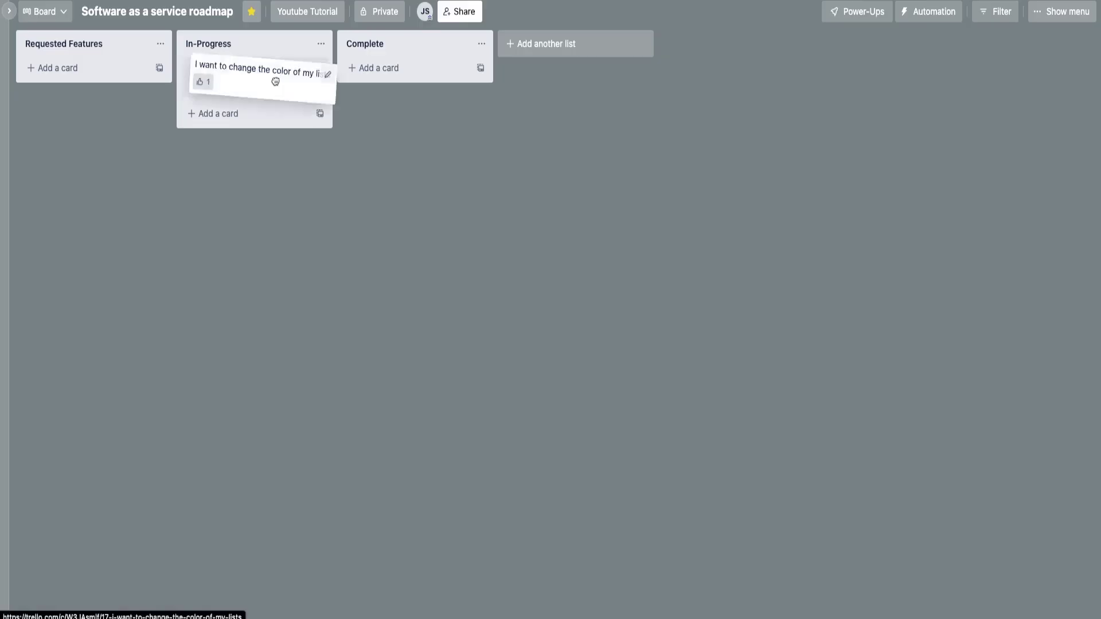
drag(265, 86, 475, 93)
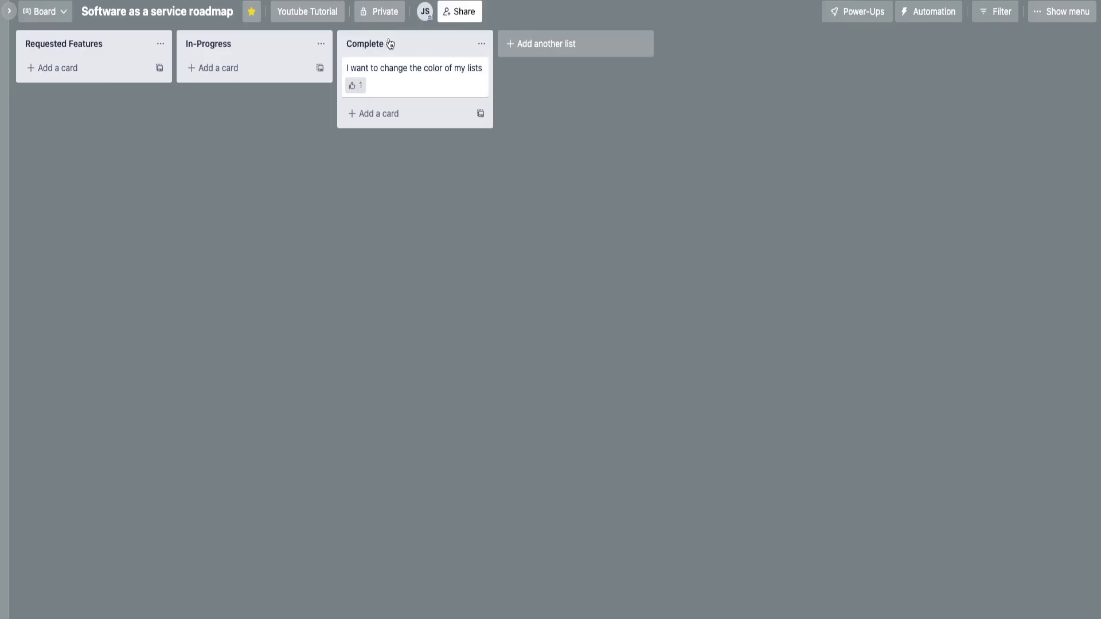
Step: Add a list named "Bugs" after Complete, then move the Bugs list to sit just before Complete
click(523, 46)
text(Bugs)
key(Return)
drag(522, 33, 359, 35)
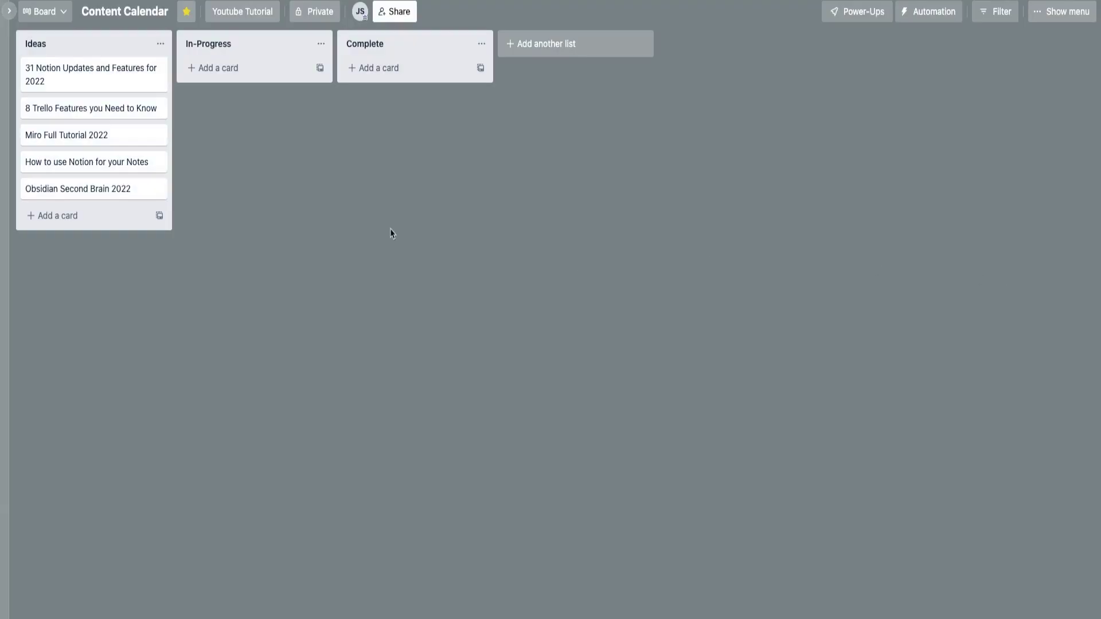
Step: Start the Premium free trial from the board view options of the Content Calendar board
click(62, 18)
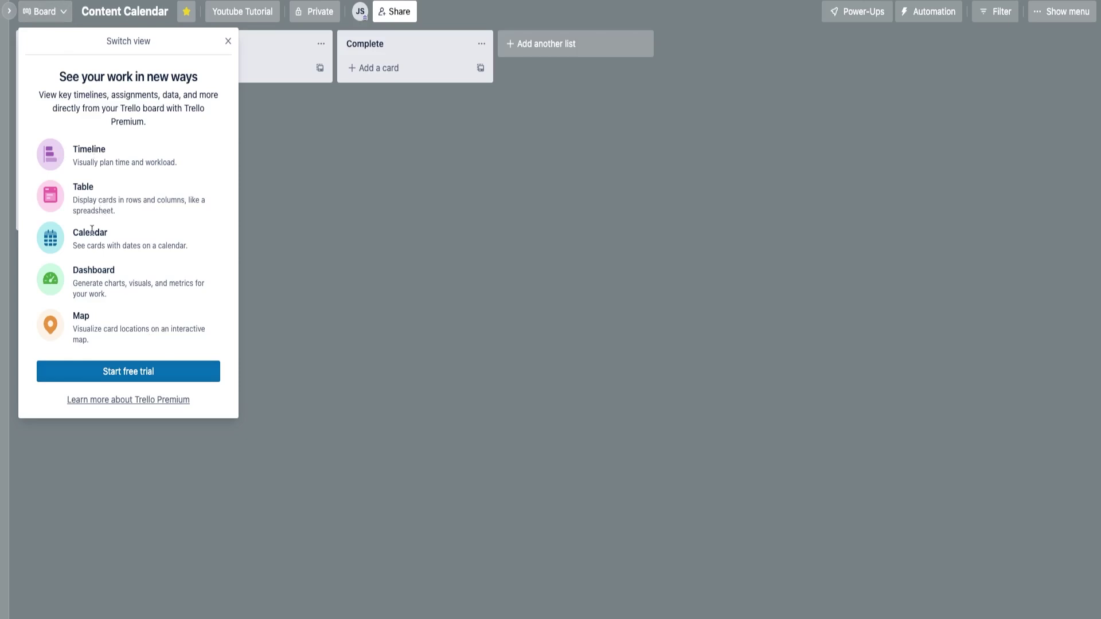
double_click(126, 307)
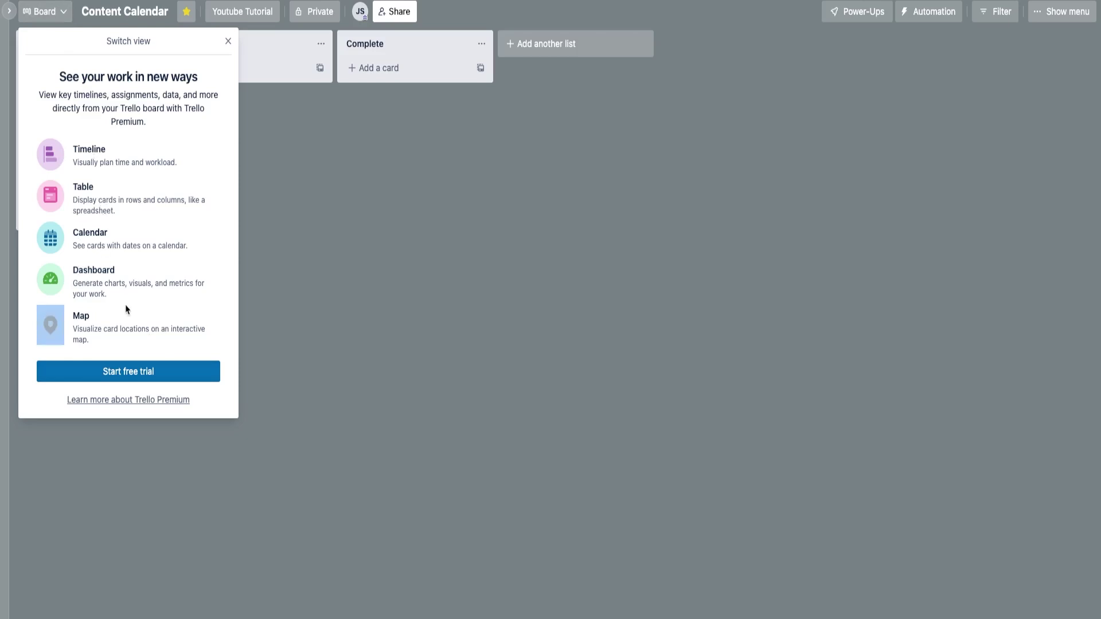
click(90, 325)
click(125, 378)
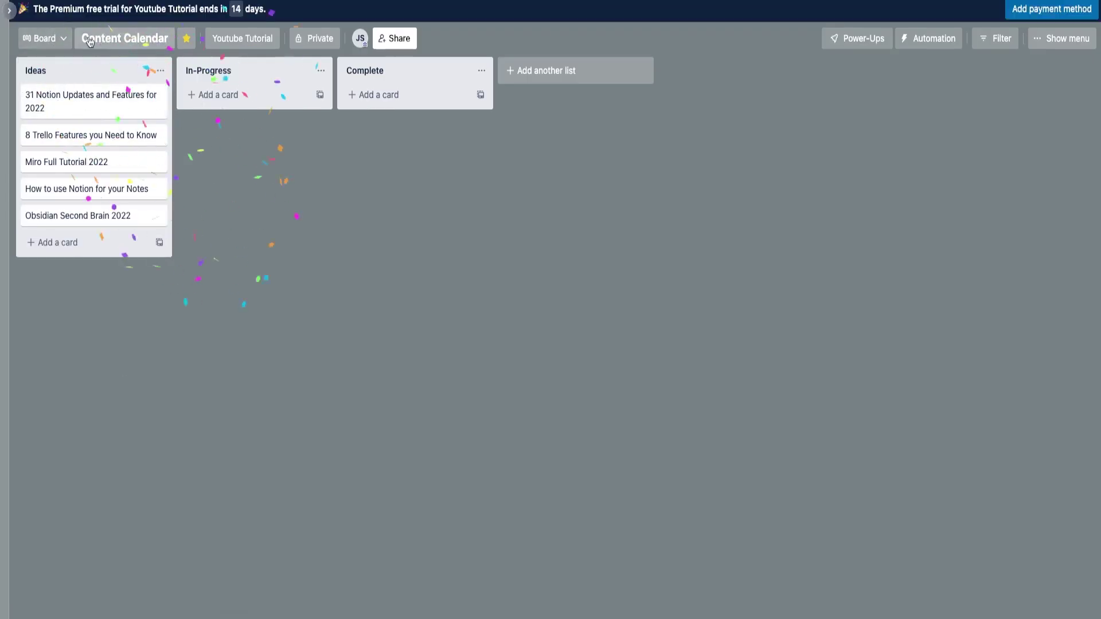
drag(94, 3, 272, 11)
click(276, 12)
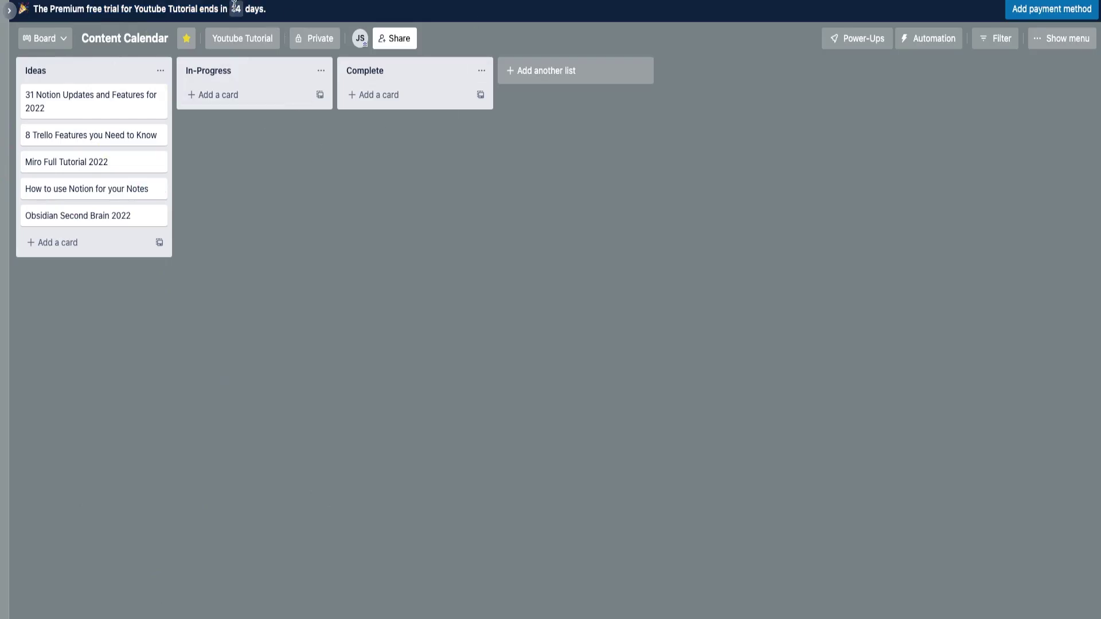
Step: Examine the Content Calendar board in the Map view and return to the Board view
click(59, 43)
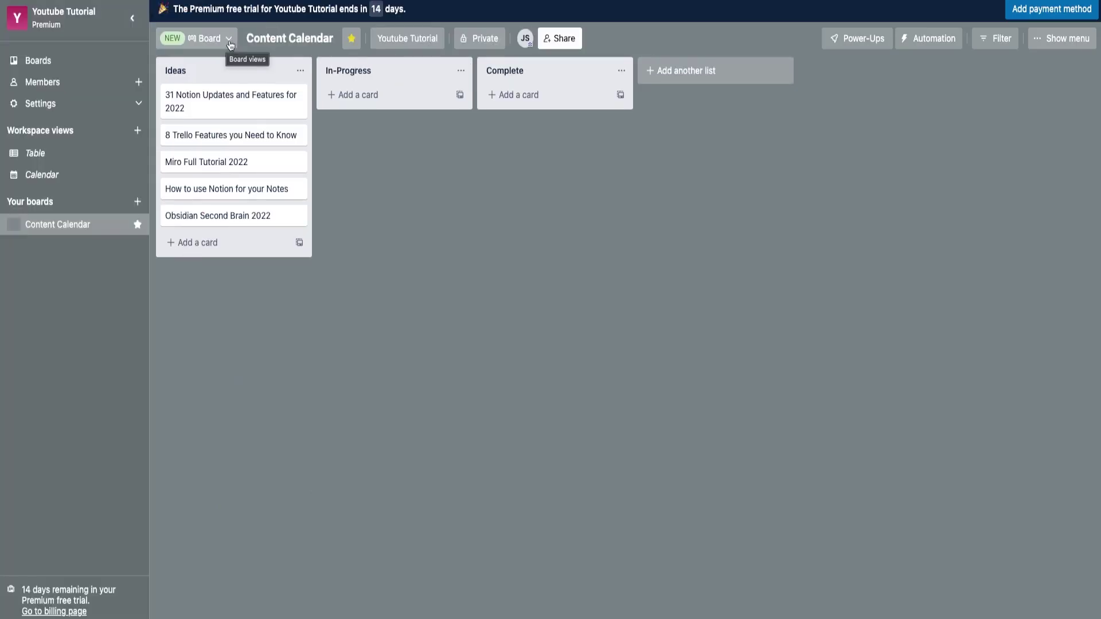
click(229, 40)
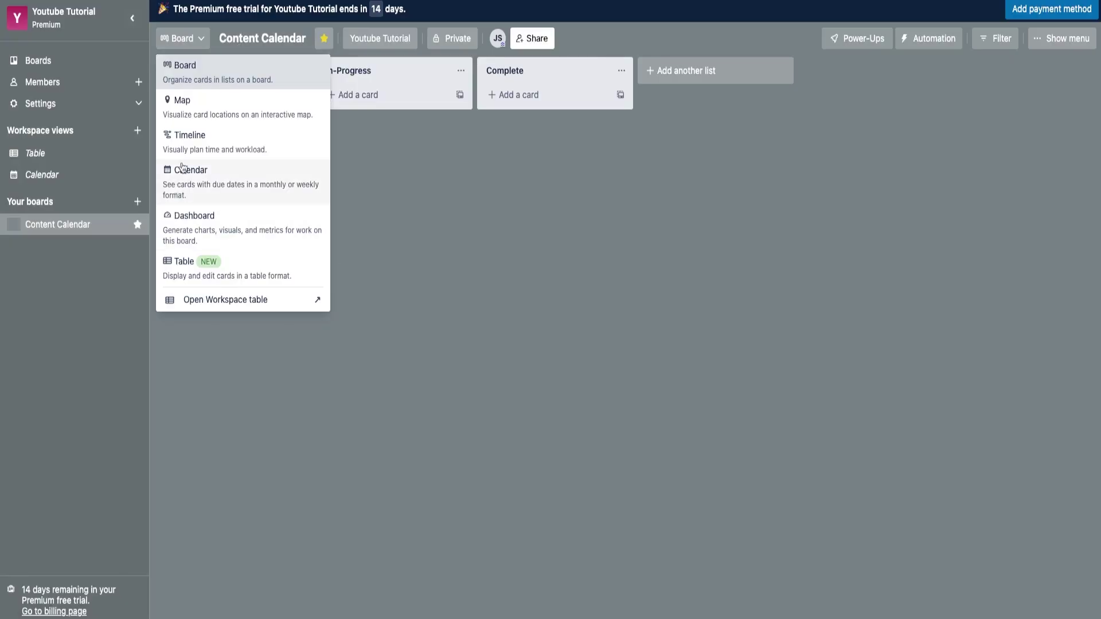
click(271, 119)
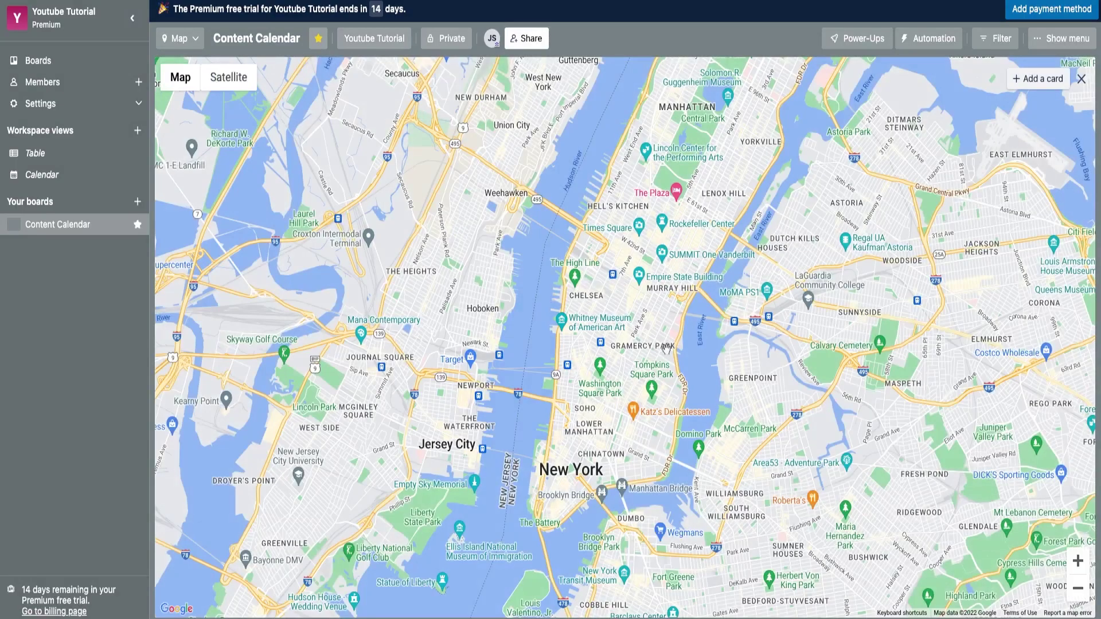
scroll(667, 348, down, 3)
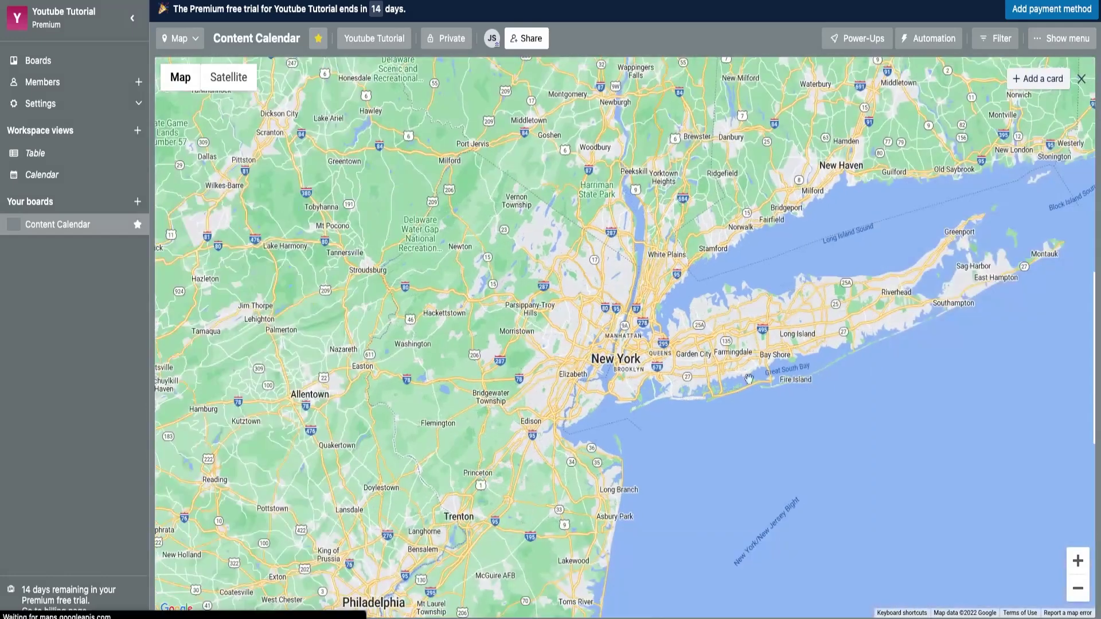
click(190, 42)
click(189, 77)
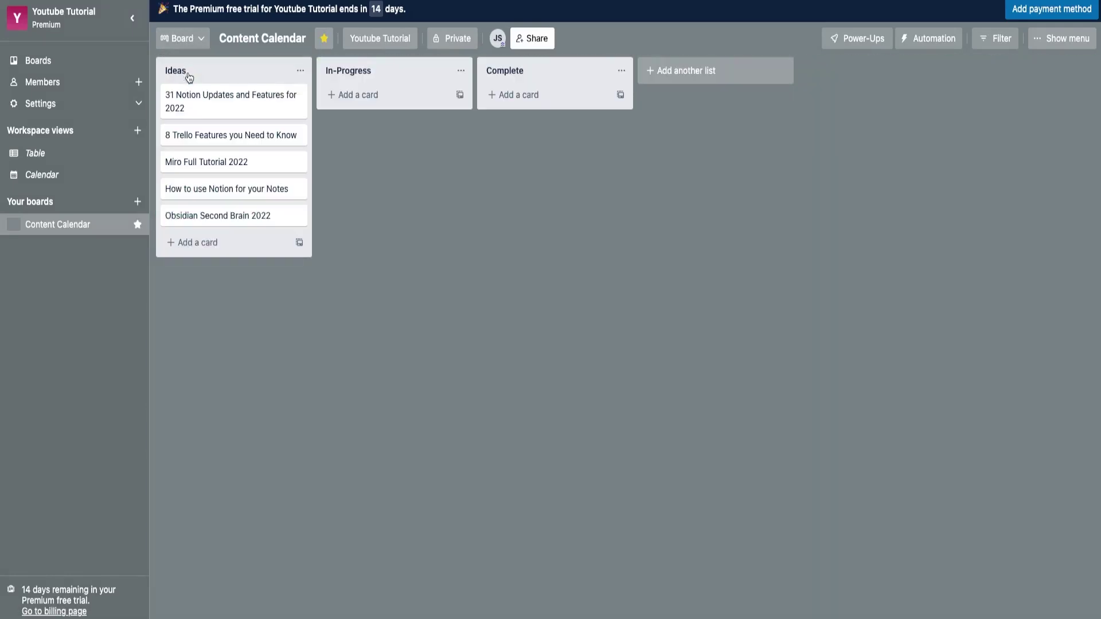
Step: Set the location of the "31 Notion Updates and Features for 2022" card to New York, NY, USA and close it
click(208, 111)
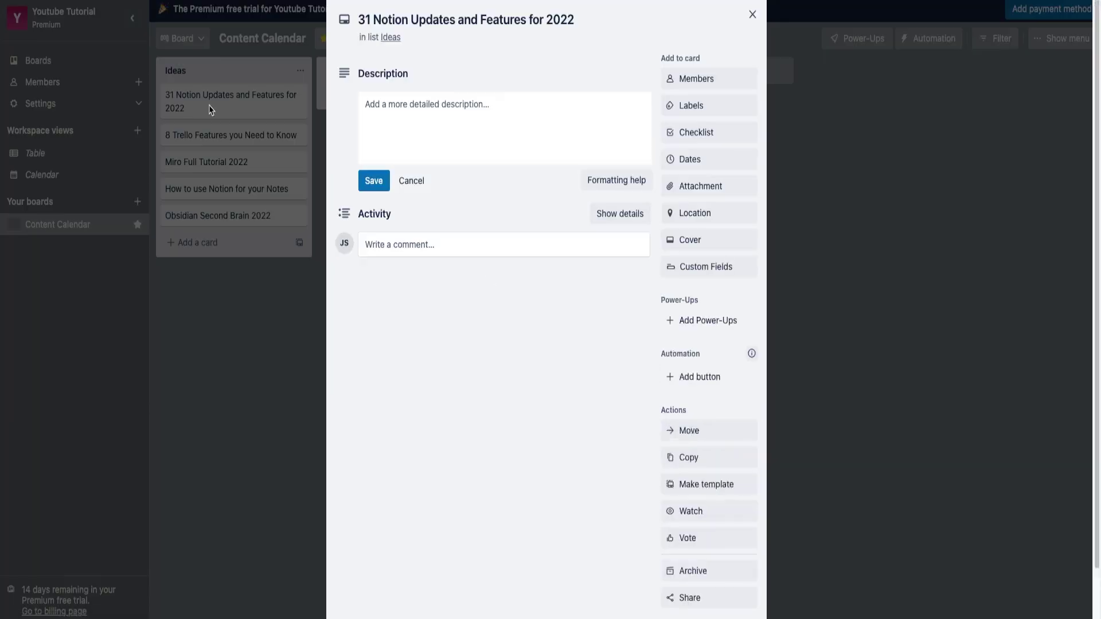
click(712, 217)
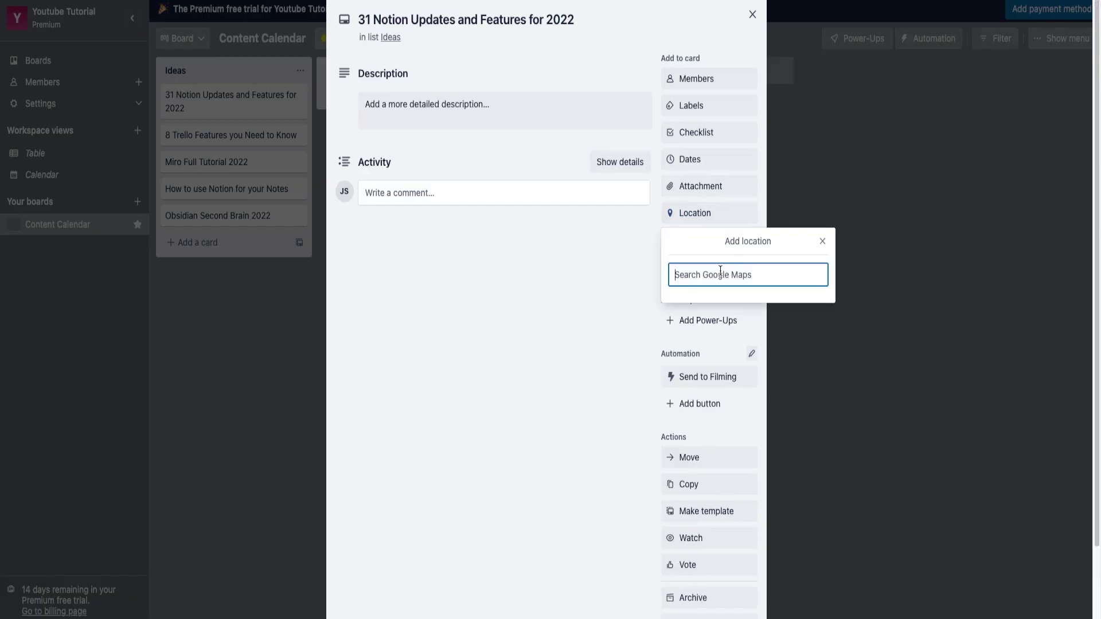
text(New)
key(Return)
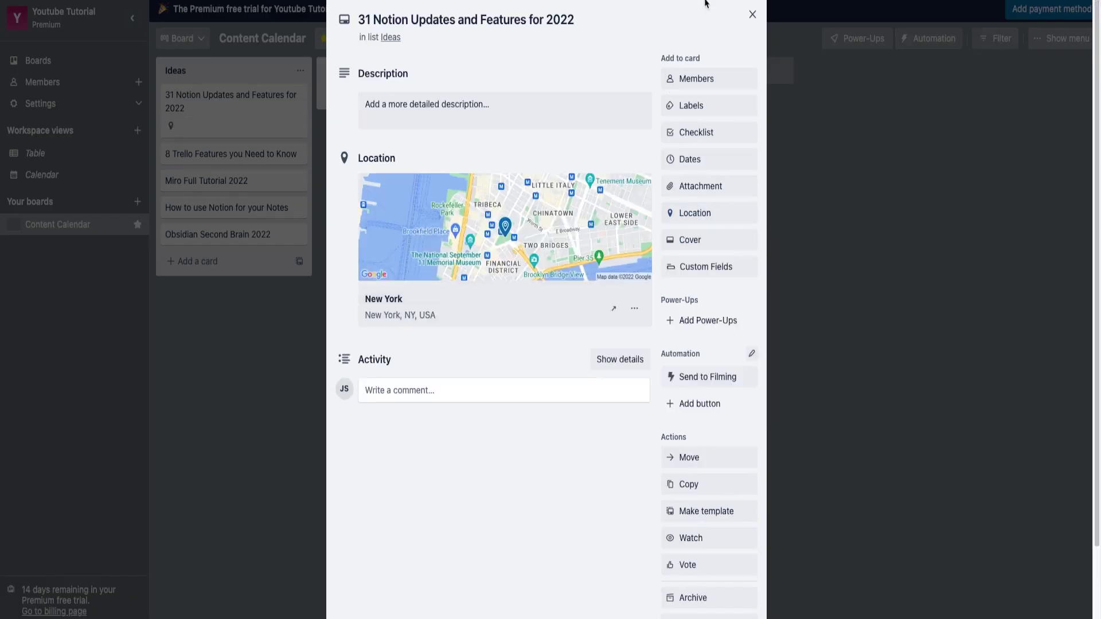
click(753, 15)
Step: Set the location of the "8 Trello Features you Need to Know" card to New Jersey, USA and close it
click(273, 165)
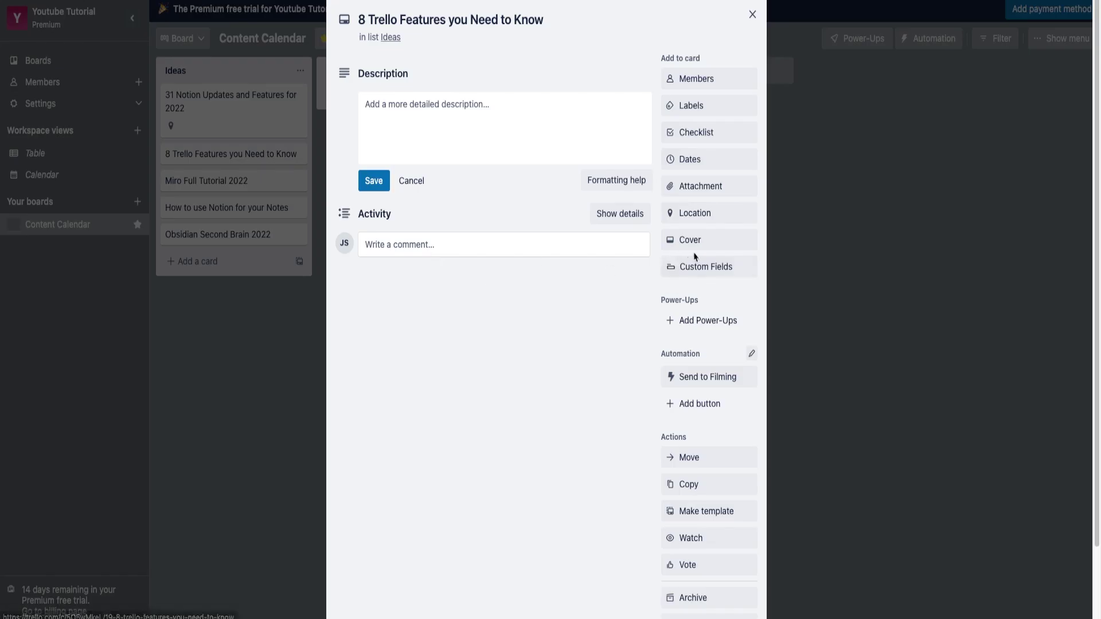
click(703, 213)
text(New Jers)
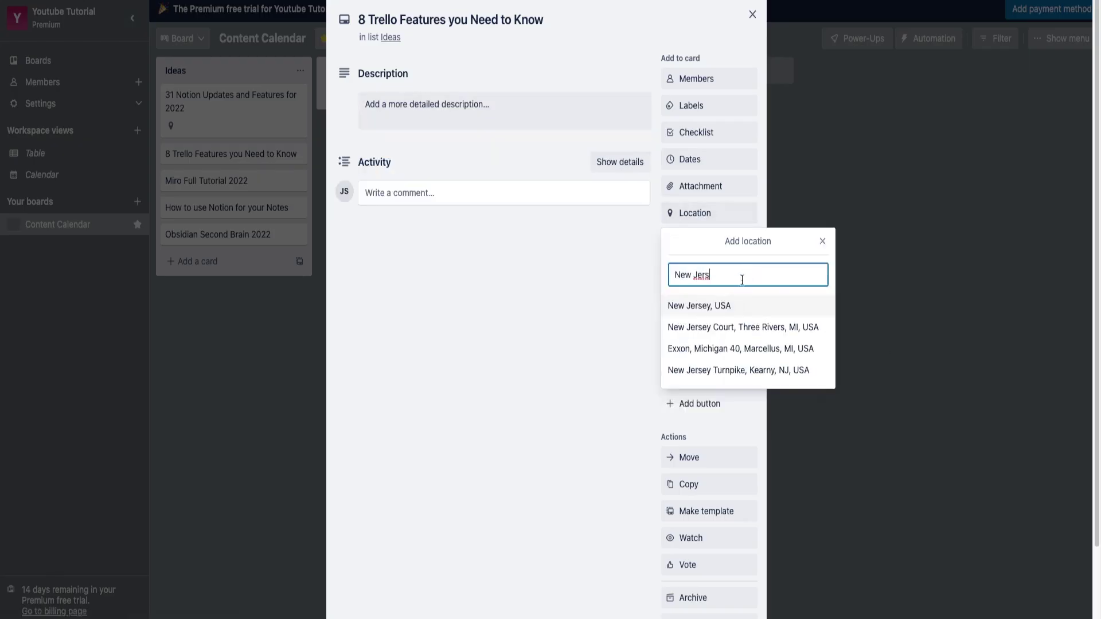
click(745, 306)
click(752, 14)
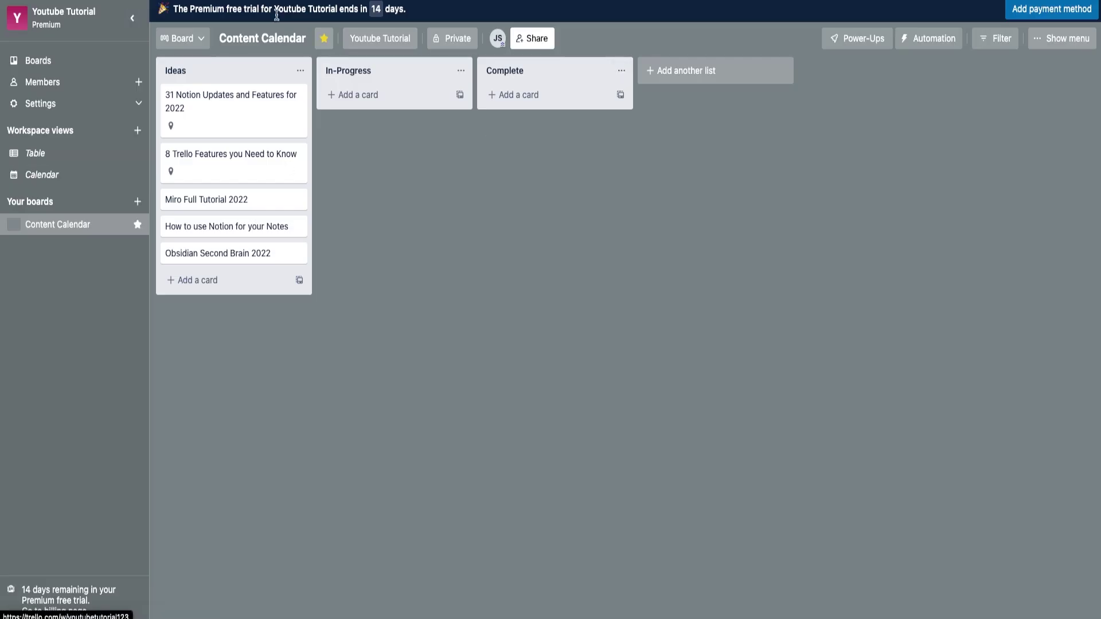
Step: Open the Map view and examine the card pins around New York and New Jersey, including the New York pin's card
click(182, 38)
click(202, 109)
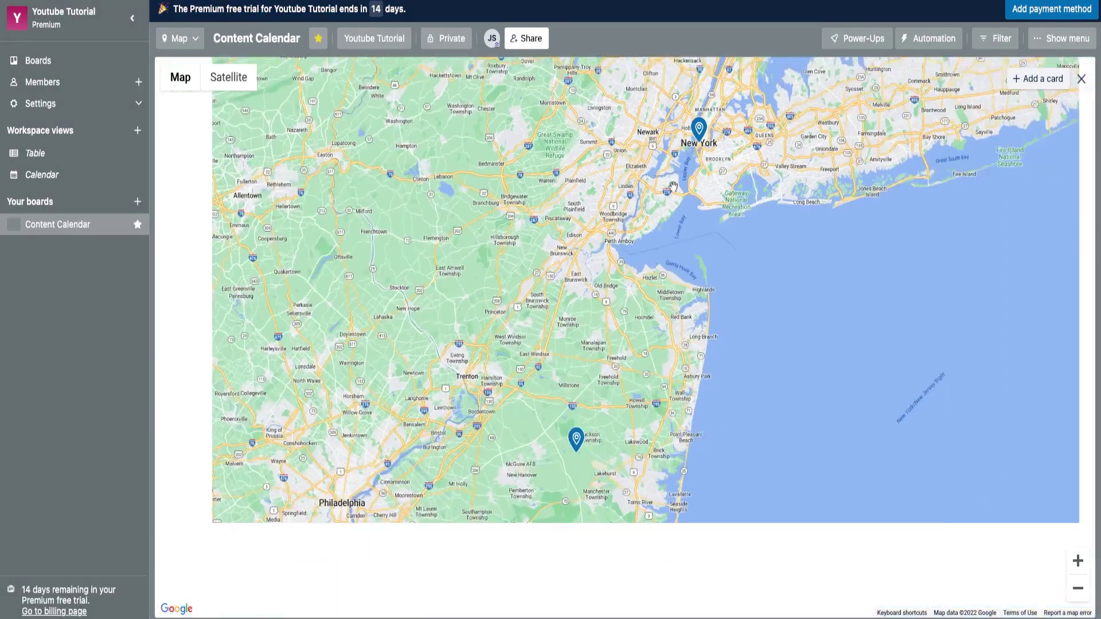
scroll(673, 187, down, 3)
drag(674, 204, 844, 289)
scroll(754, 336, down, 2)
scroll(755, 336, down, 2)
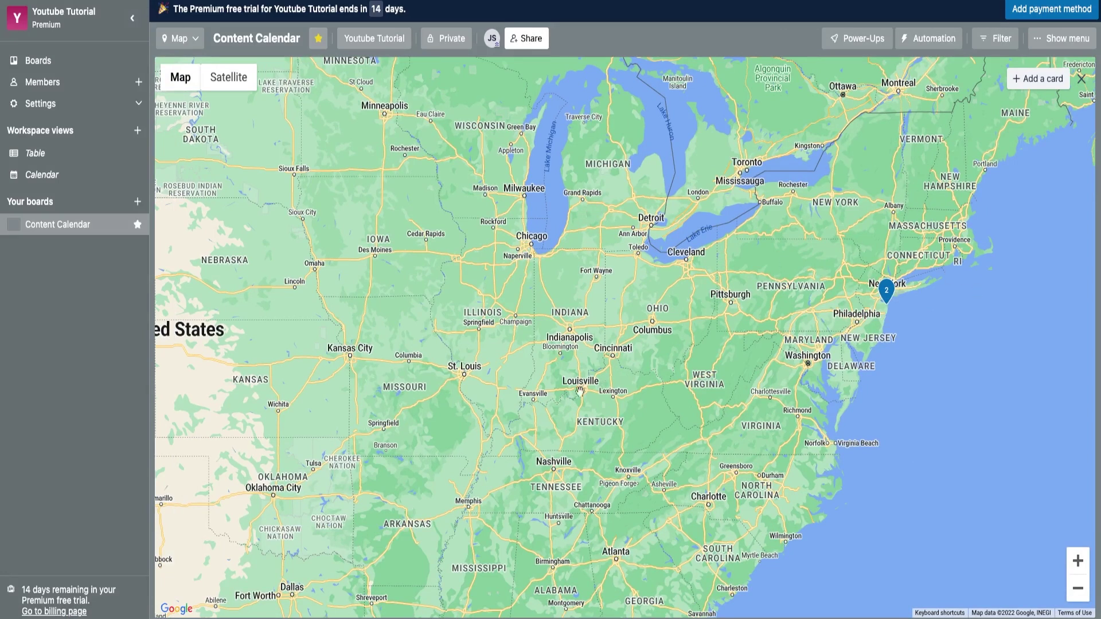
scroll(917, 301, up, 5)
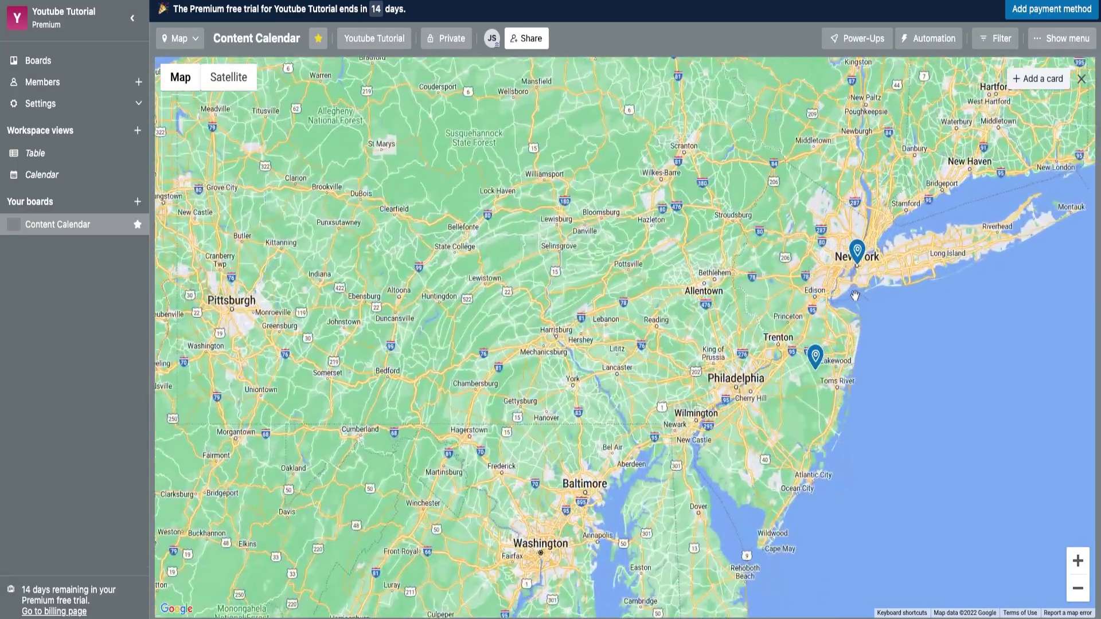
mouse_move(857, 253)
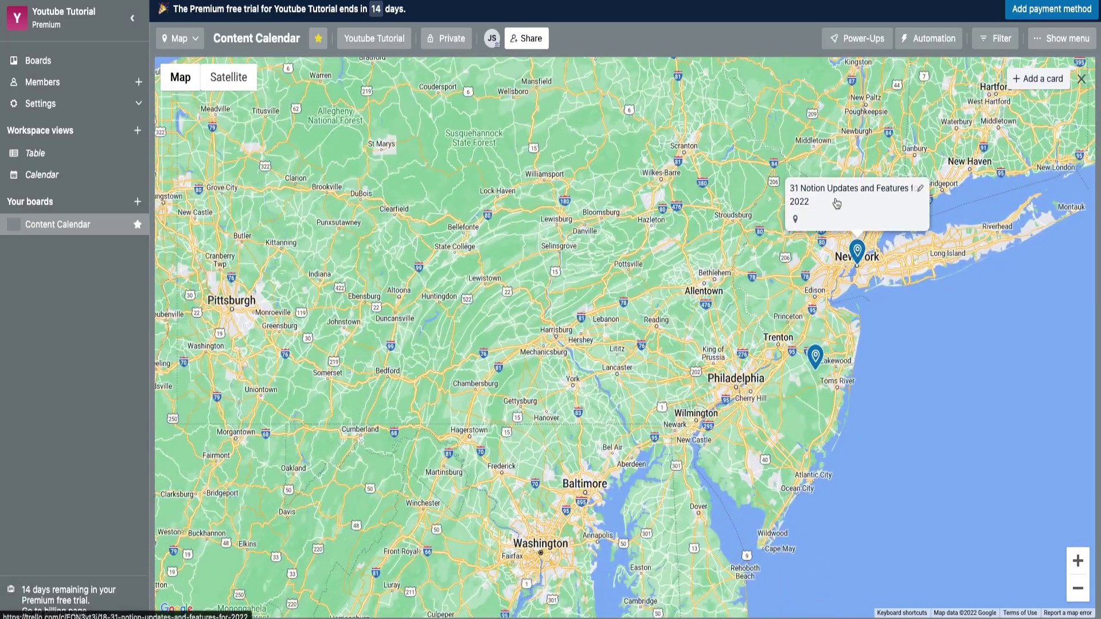
click(857, 253)
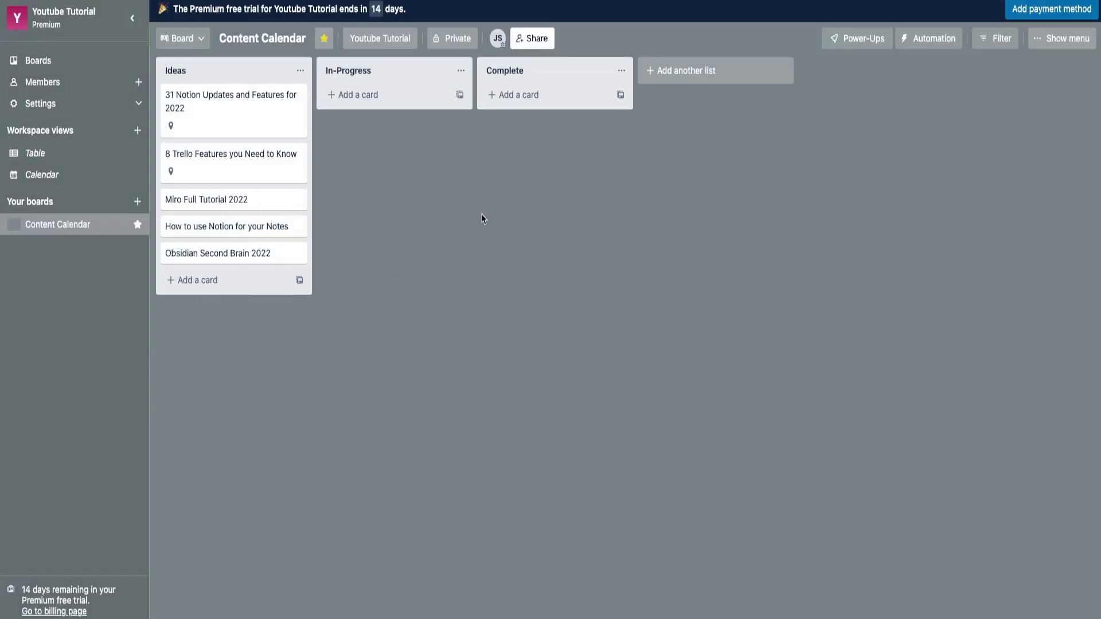
Step: Schedule the "31 Notion Updates and Features for 2022" card from 09/05/2022 to 09/22/2022 and close it
click(251, 126)
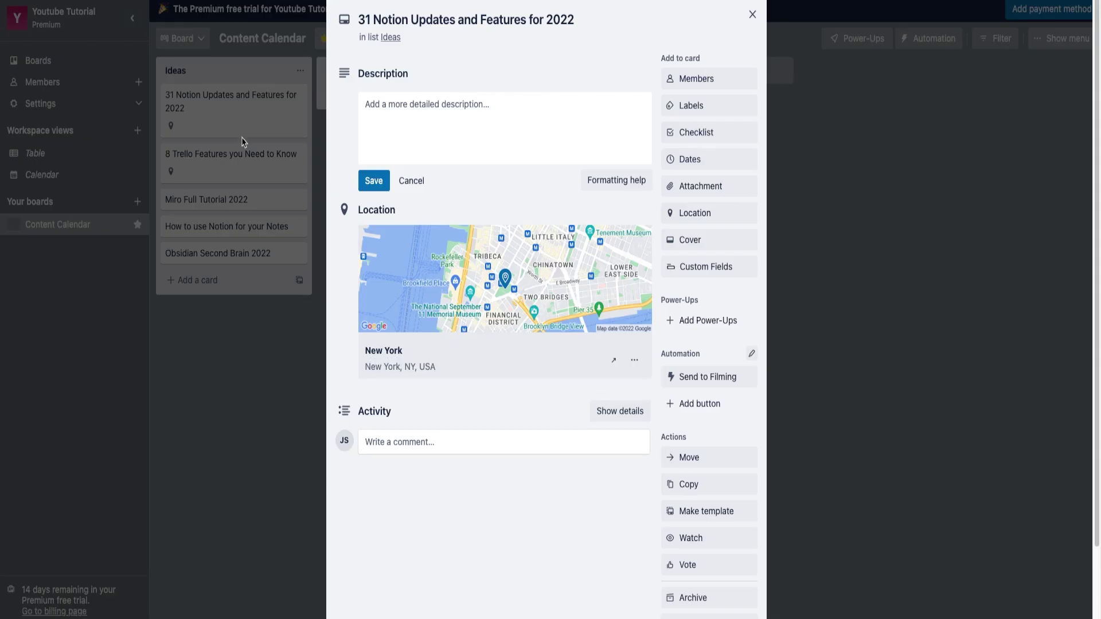
click(680, 160)
click(673, 252)
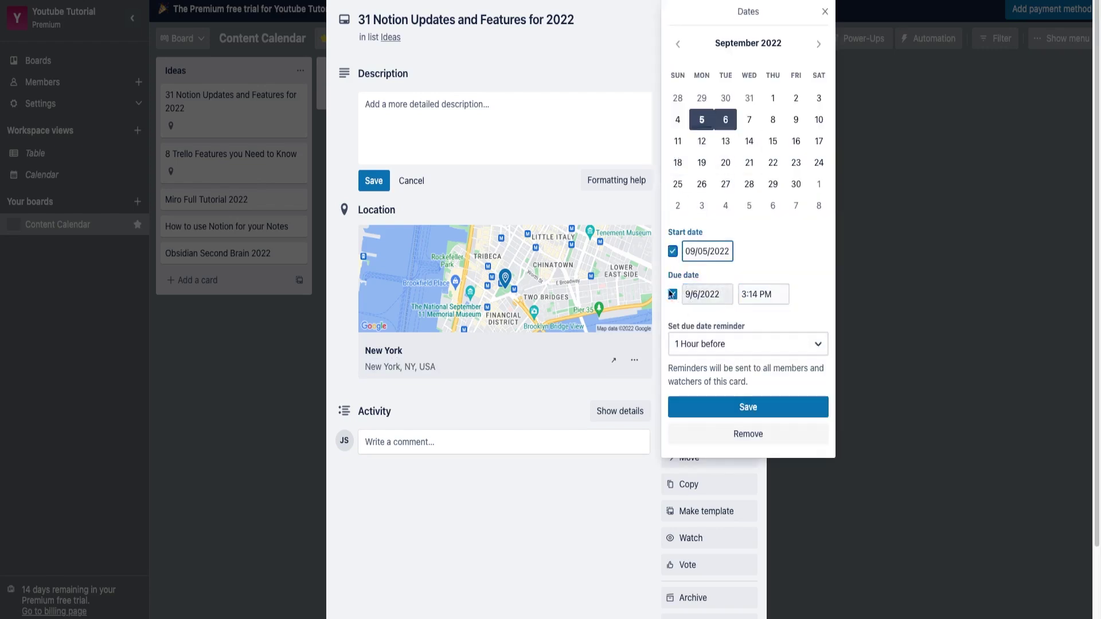
click(703, 122)
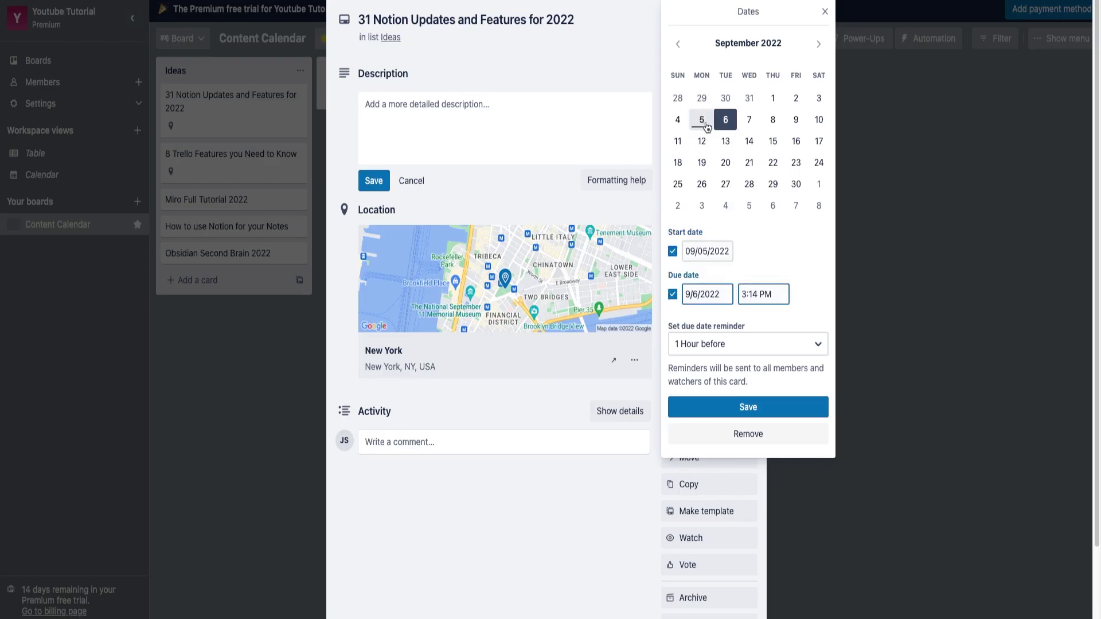
click(773, 163)
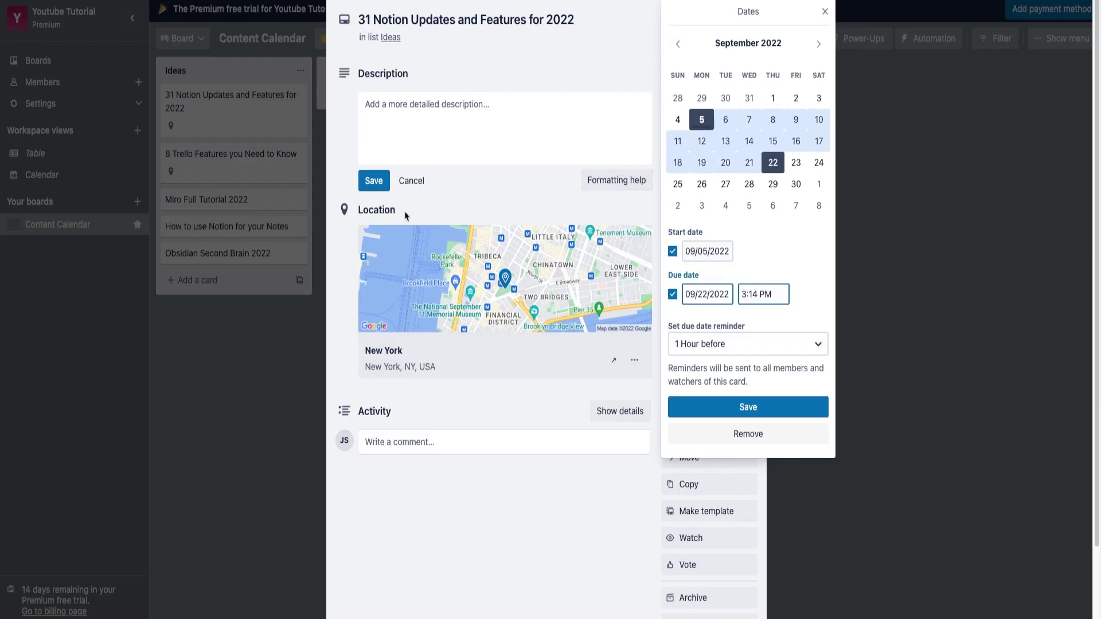
click(760, 408)
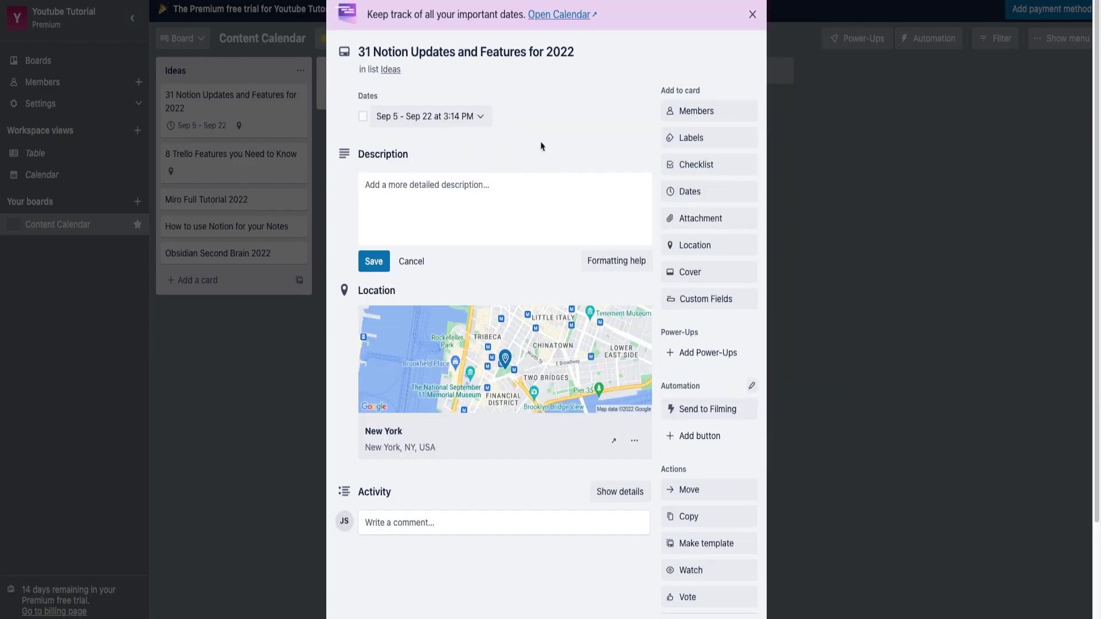
click(752, 14)
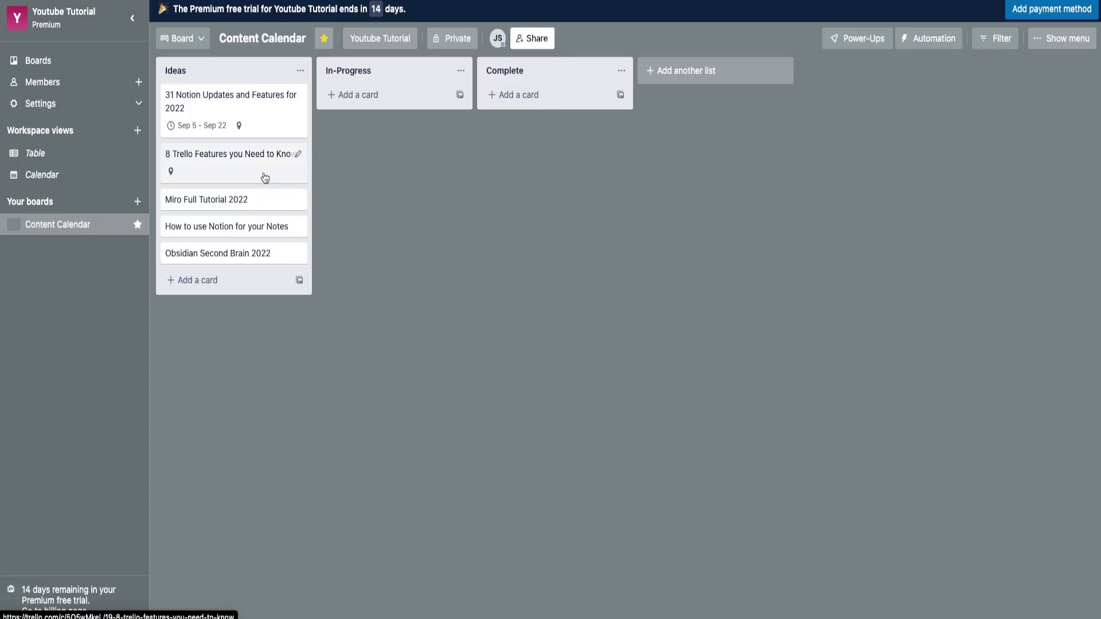
Step: Schedule the "8 Trello Features you Need to Know" card from Sep 7 to Sep 20
click(265, 177)
click(705, 158)
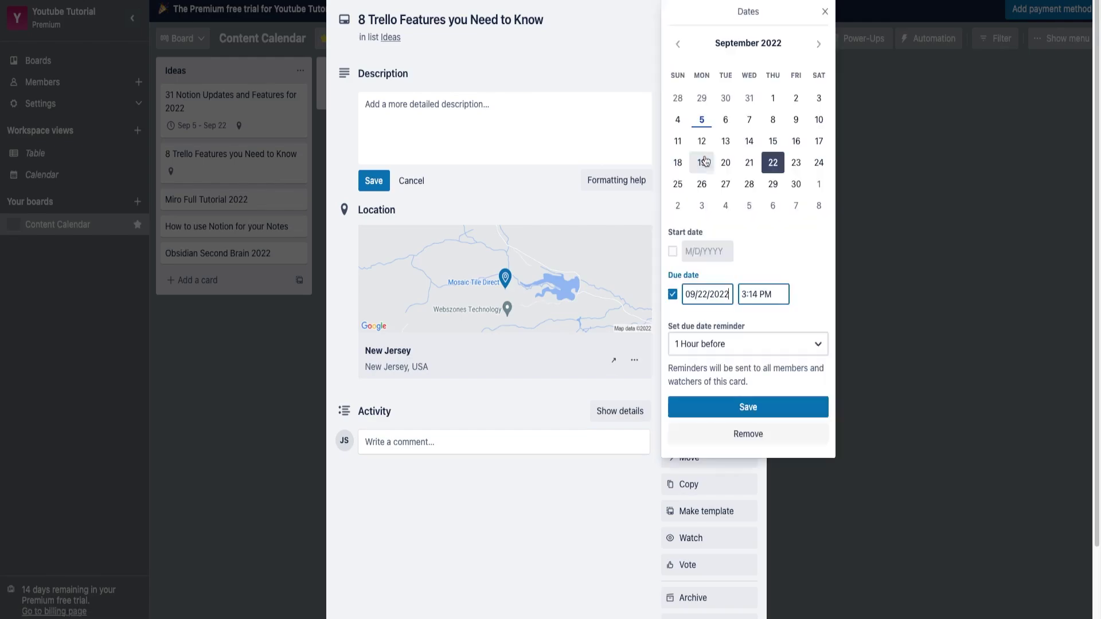
click(673, 249)
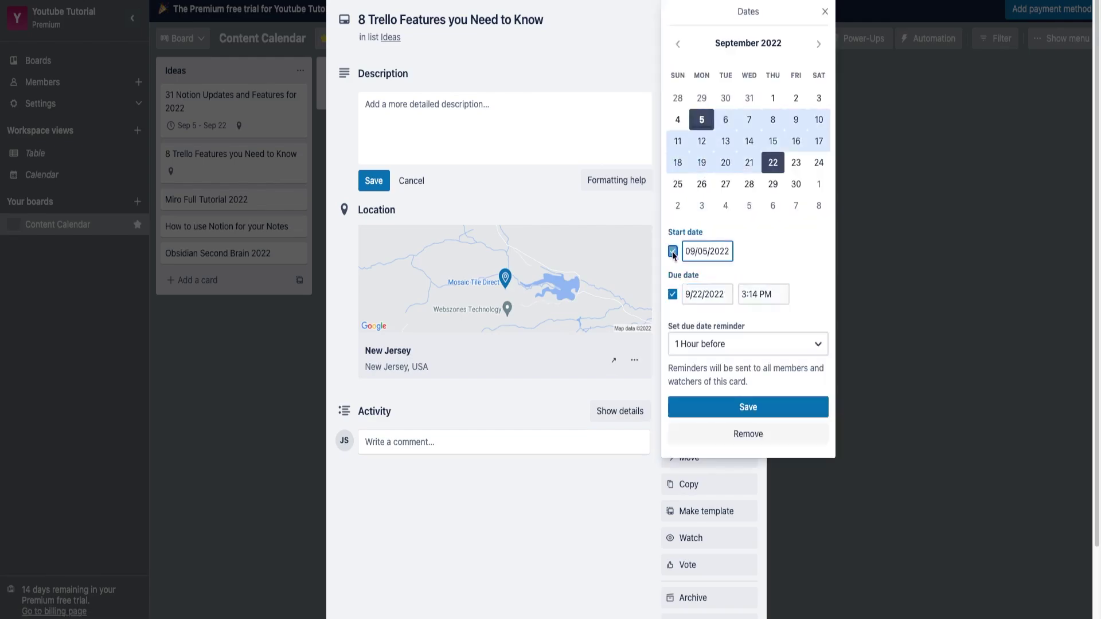
click(747, 123)
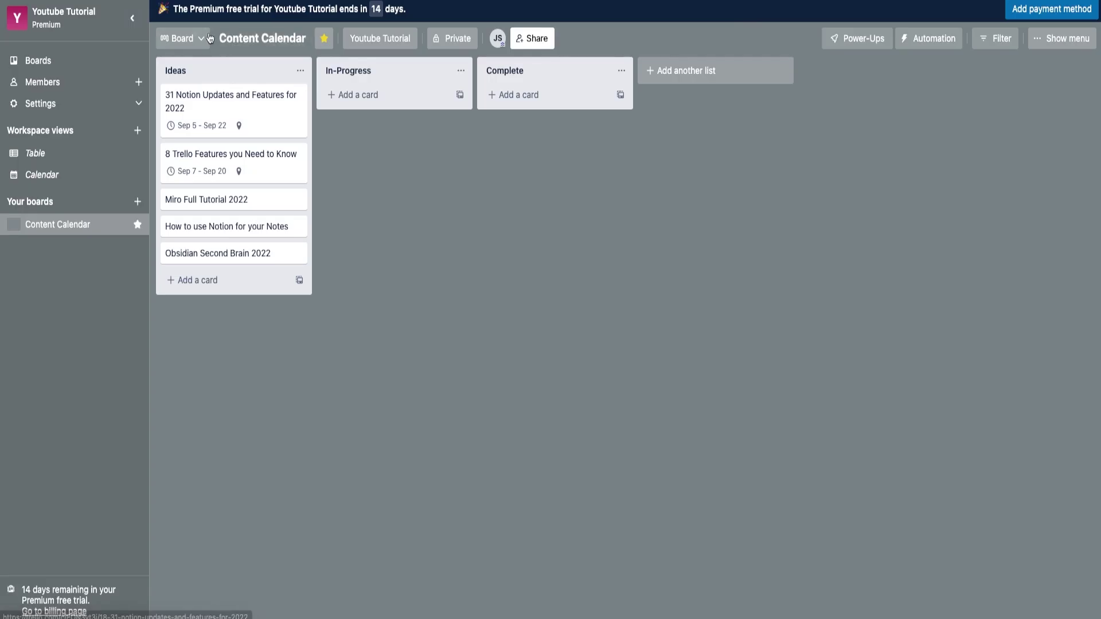
Step: Switch to the Timeline view and schedule the unscheduled "Miro Full Tutorial 2022" card in Ideas from Sep 9 to Sep 18
click(209, 38)
click(226, 150)
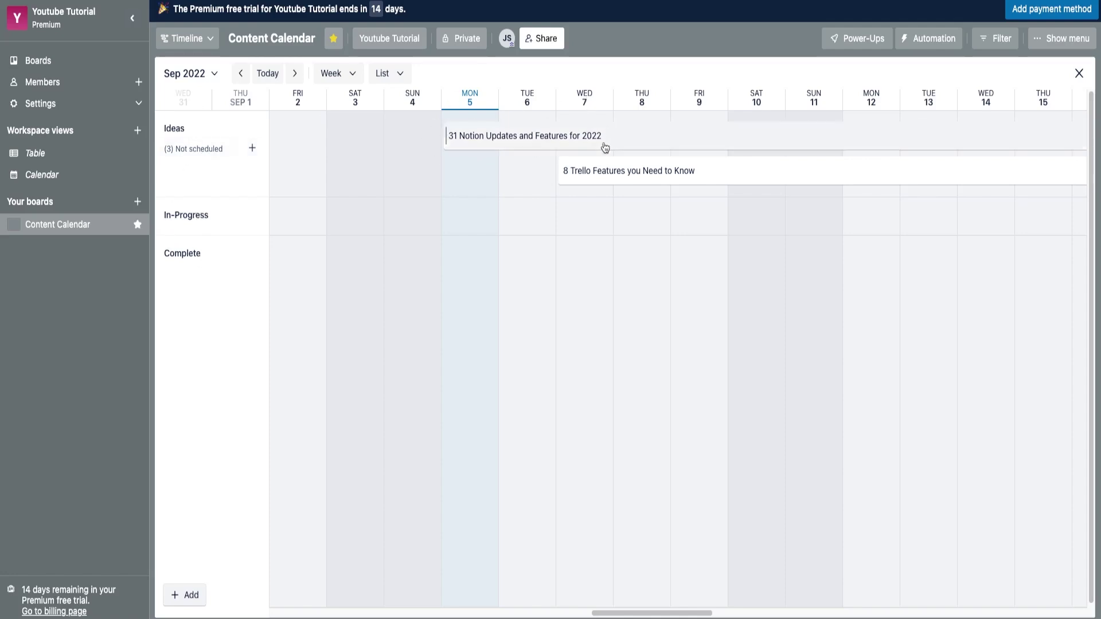
click(198, 150)
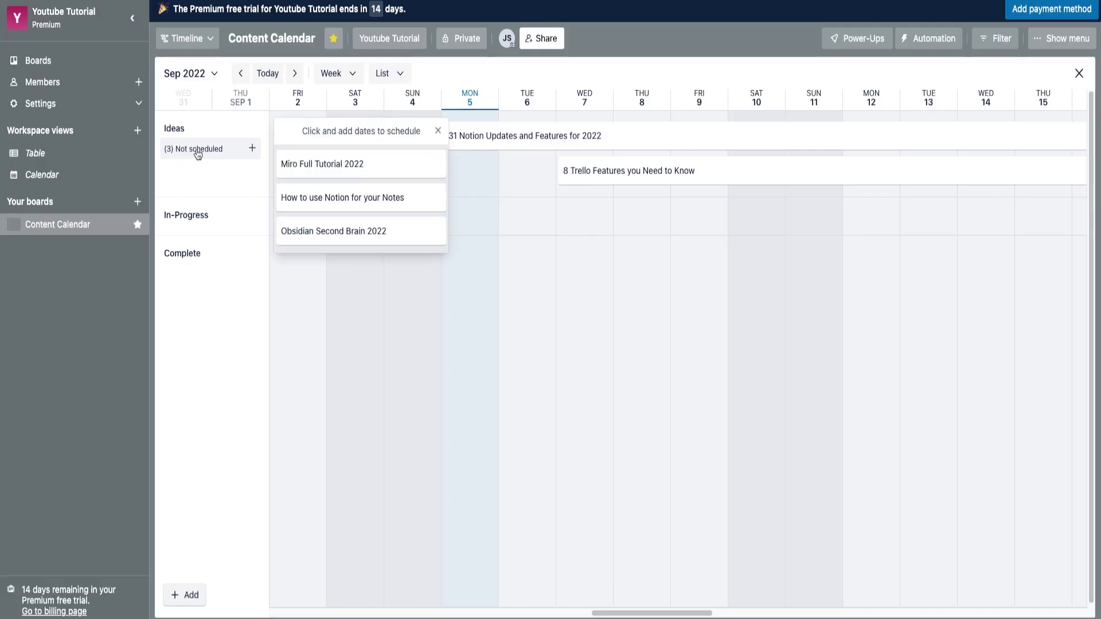
click(348, 166)
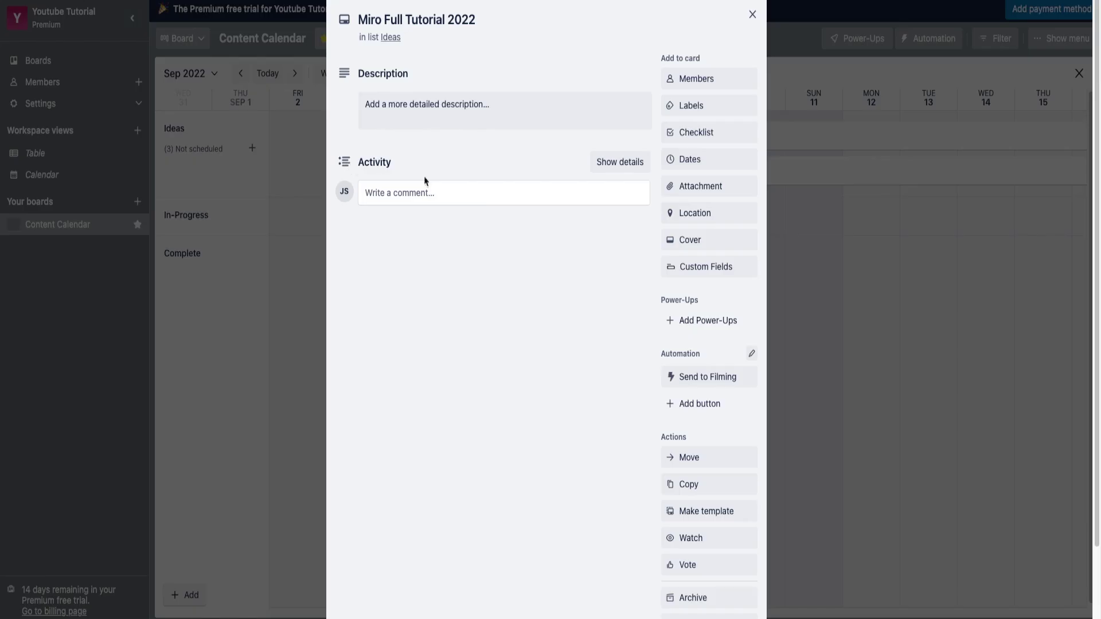
click(691, 158)
click(673, 251)
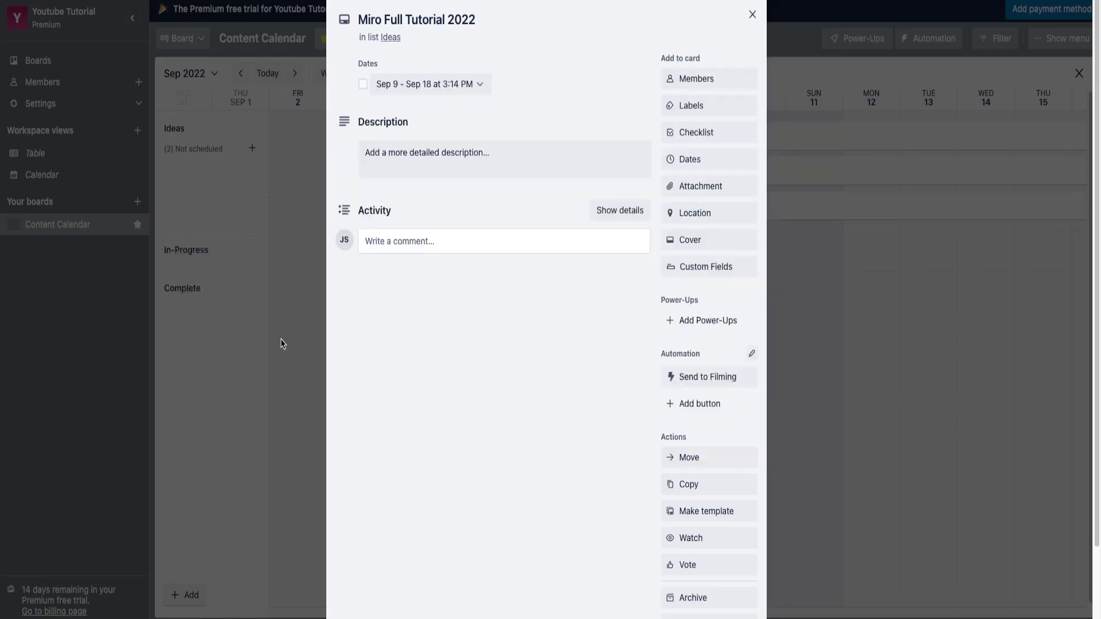
click(283, 340)
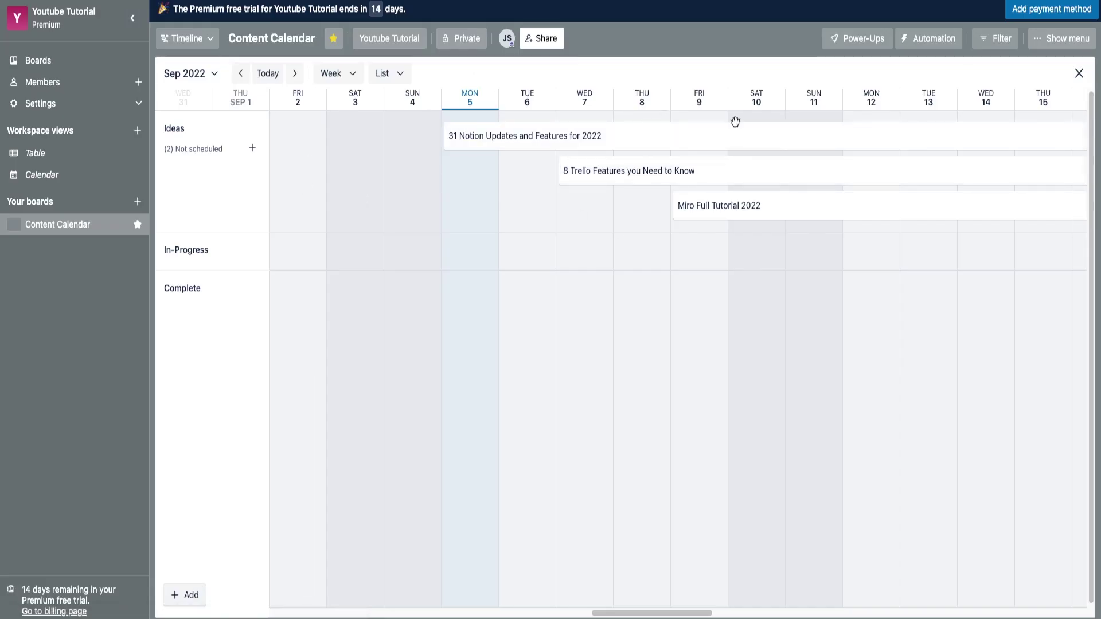
Step: Move the "31 Notion Updates and Features for 2022" card to the In-Progress list at position 1
click(609, 136)
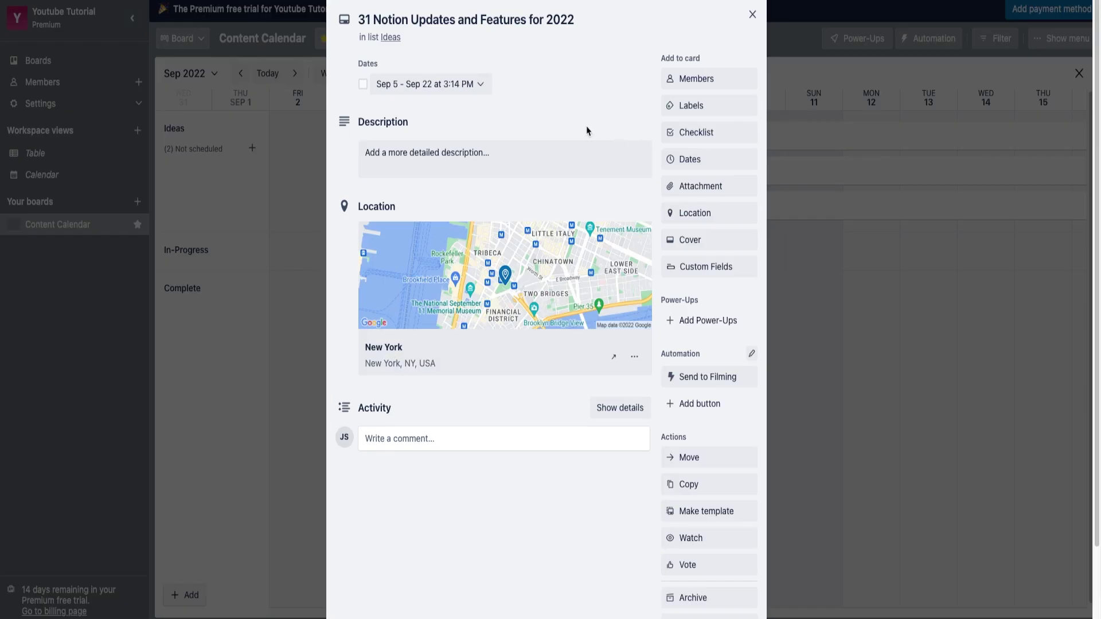
click(390, 37)
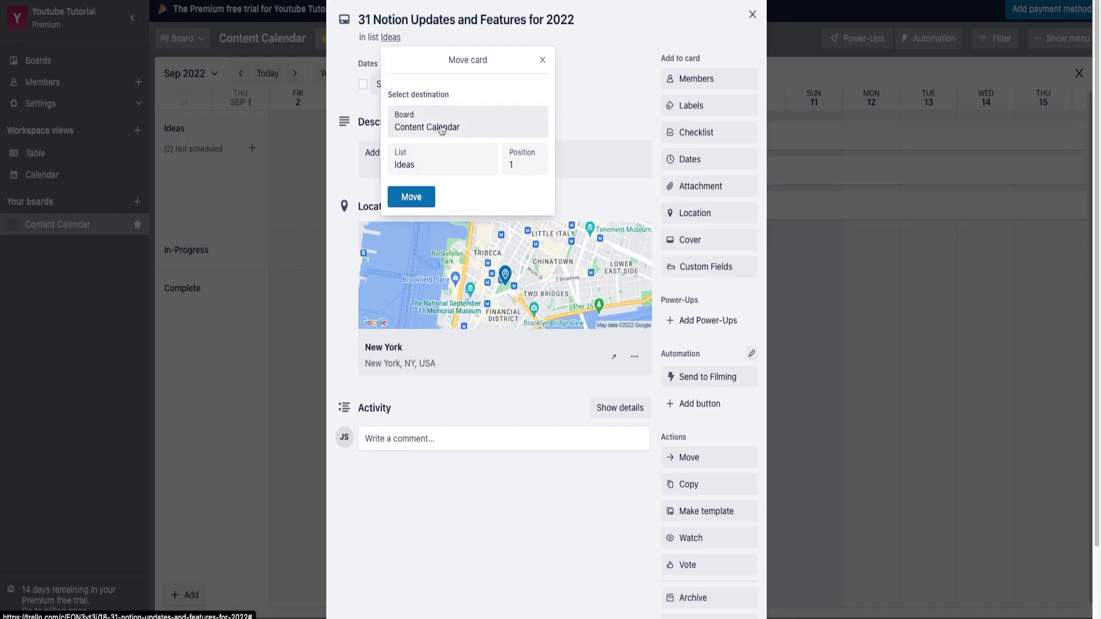
click(444, 162)
click(446, 179)
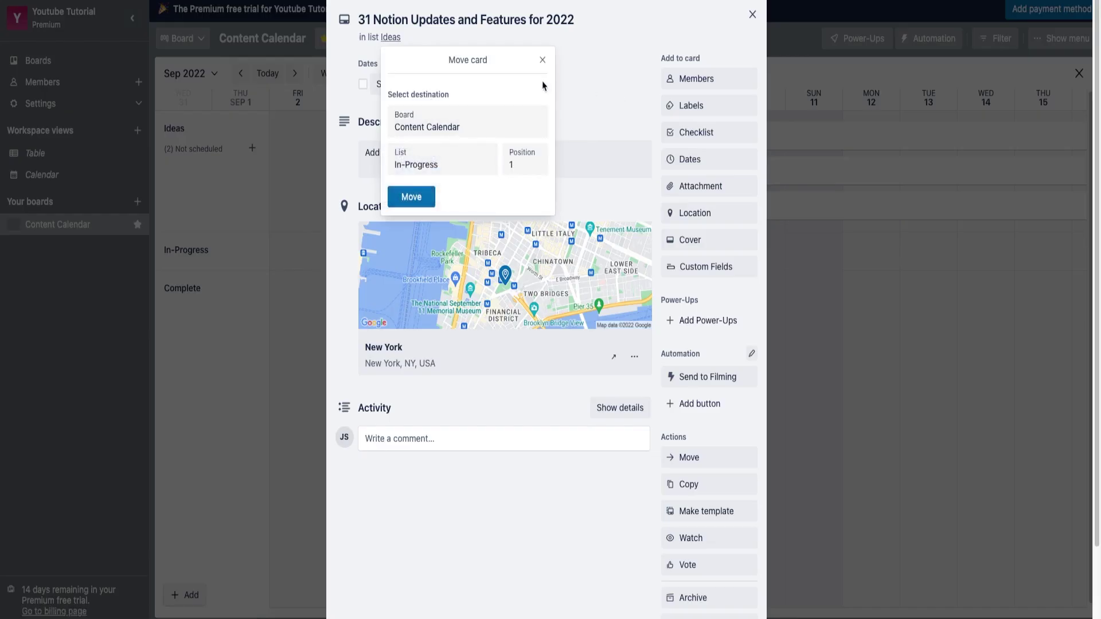
click(410, 198)
click(740, 23)
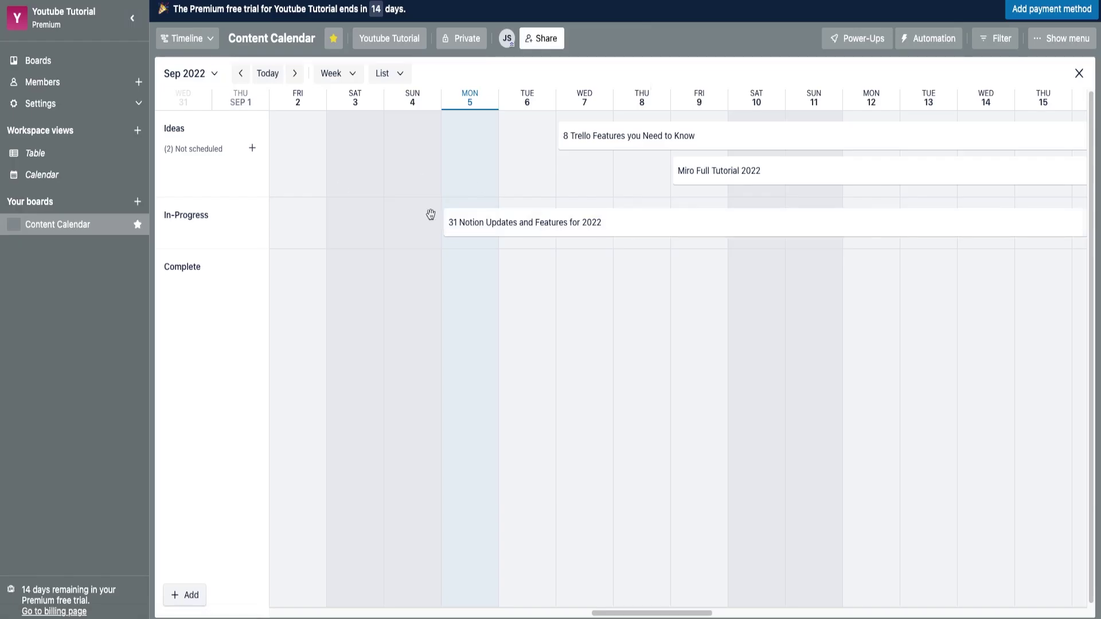
mouse_move(455, 219)
mouse_down()
mouse_move(686, 216)
mouse_move(448, 226)
mouse_up()
drag(644, 612, 649, 589)
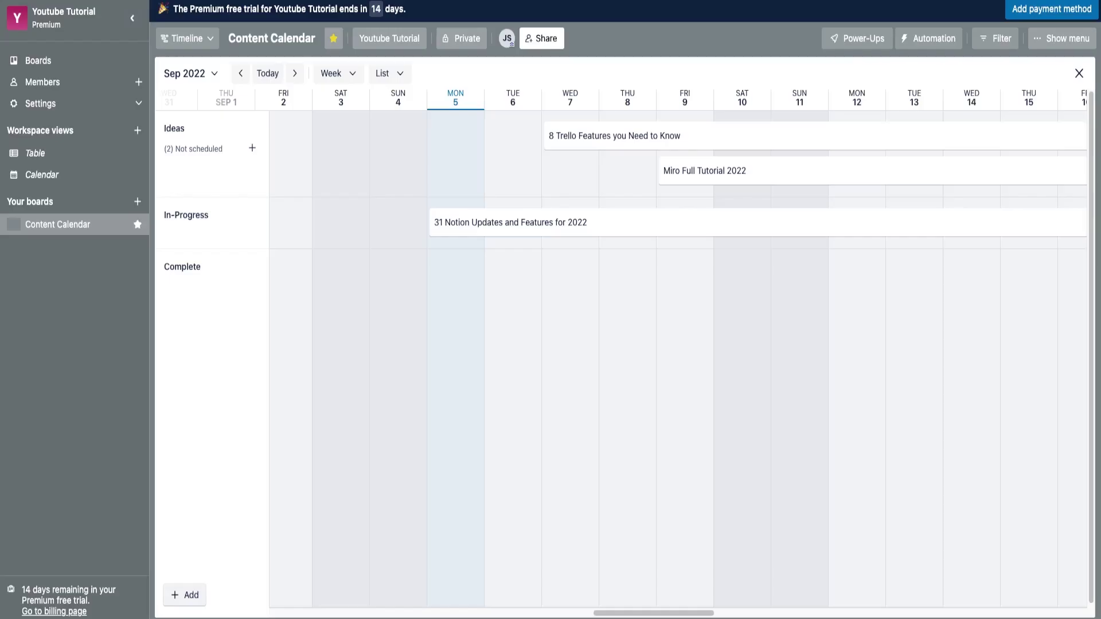
Step: Switch to the Calendar view, remove the start date from the "31 Notion Updates and Features for 2022" card, and close it
click(190, 39)
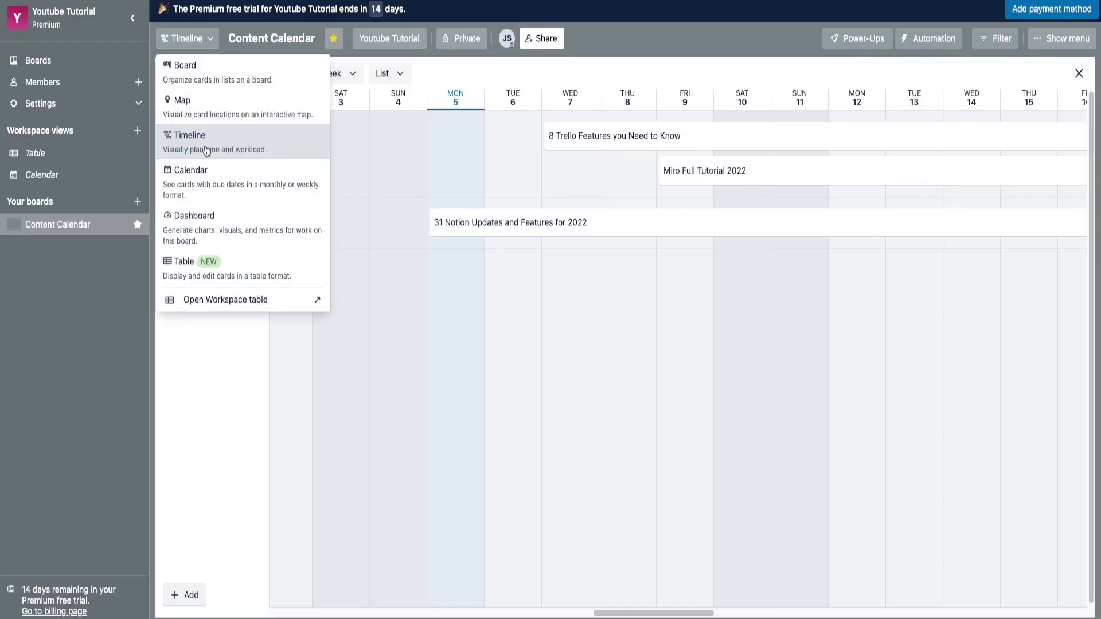
click(208, 188)
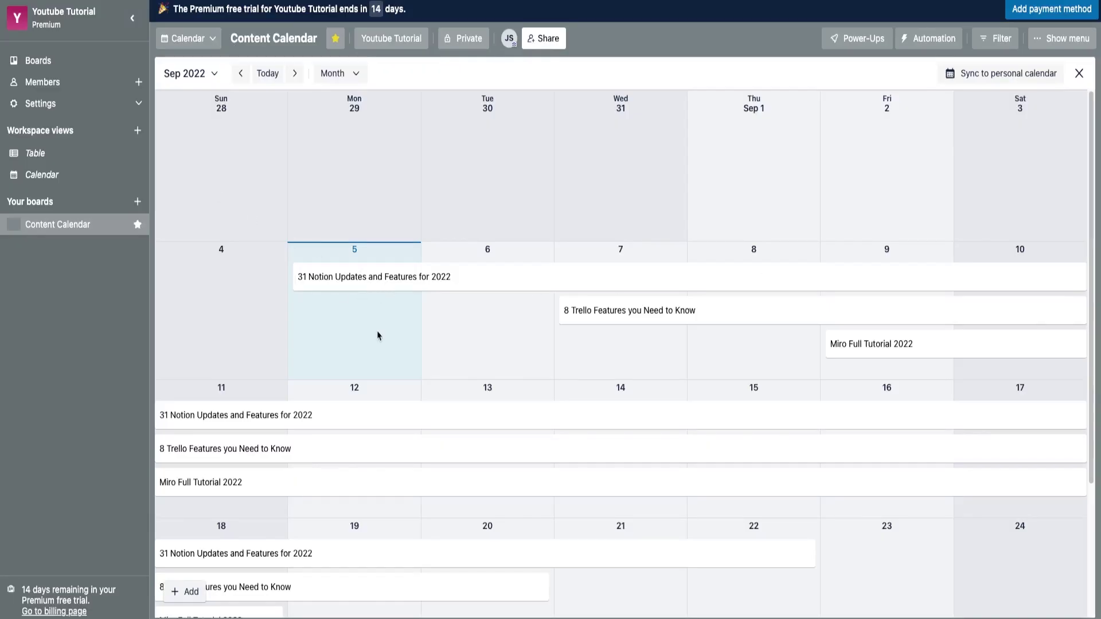
click(389, 288)
click(709, 163)
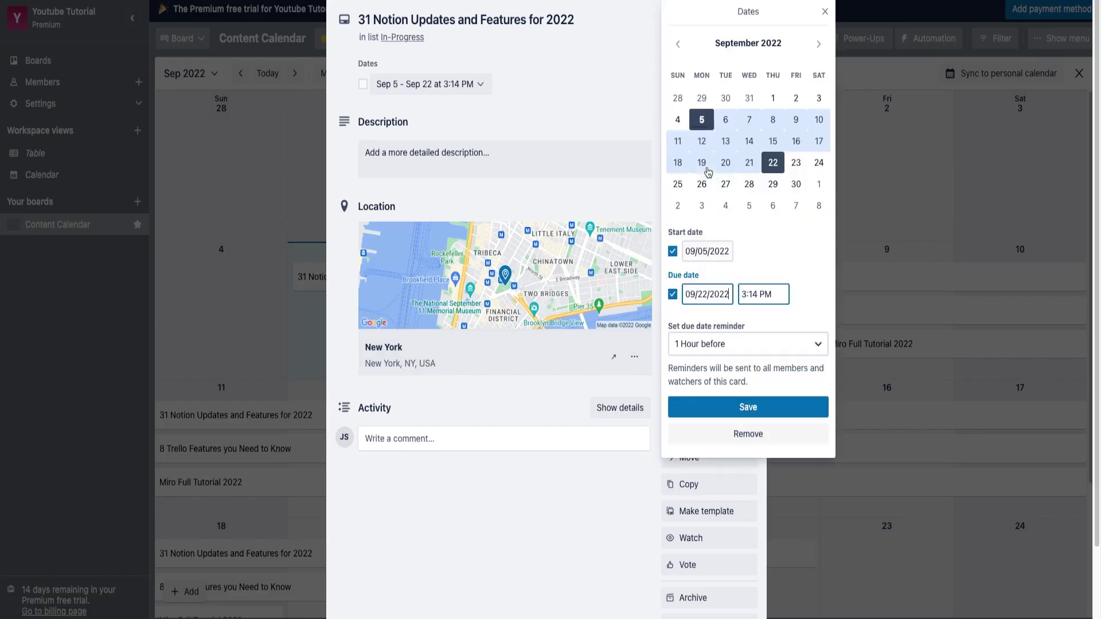
click(673, 252)
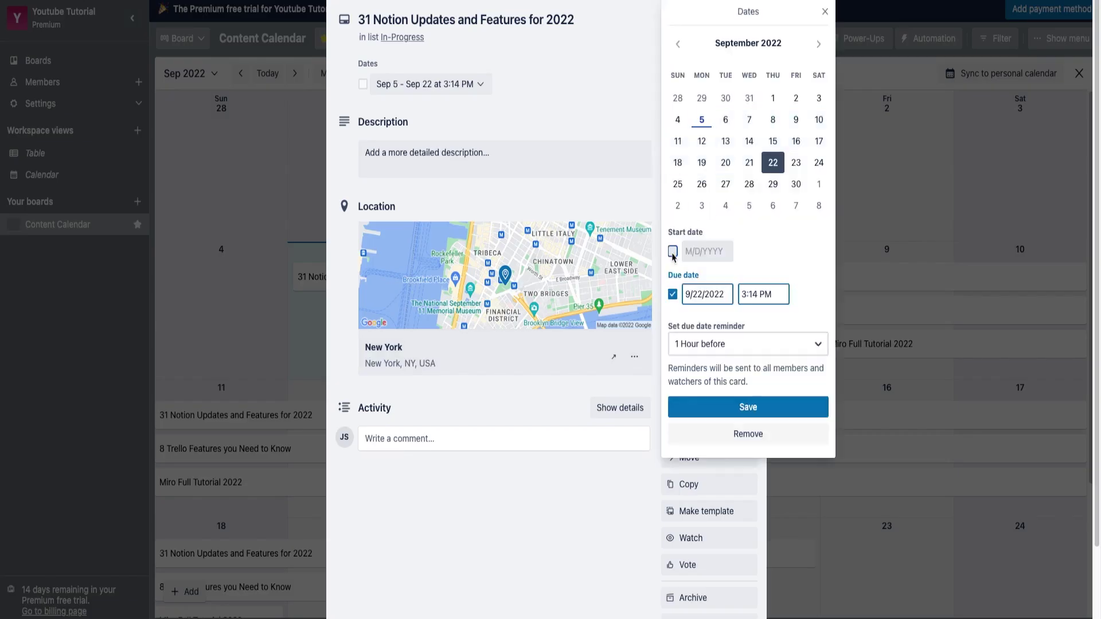
click(745, 407)
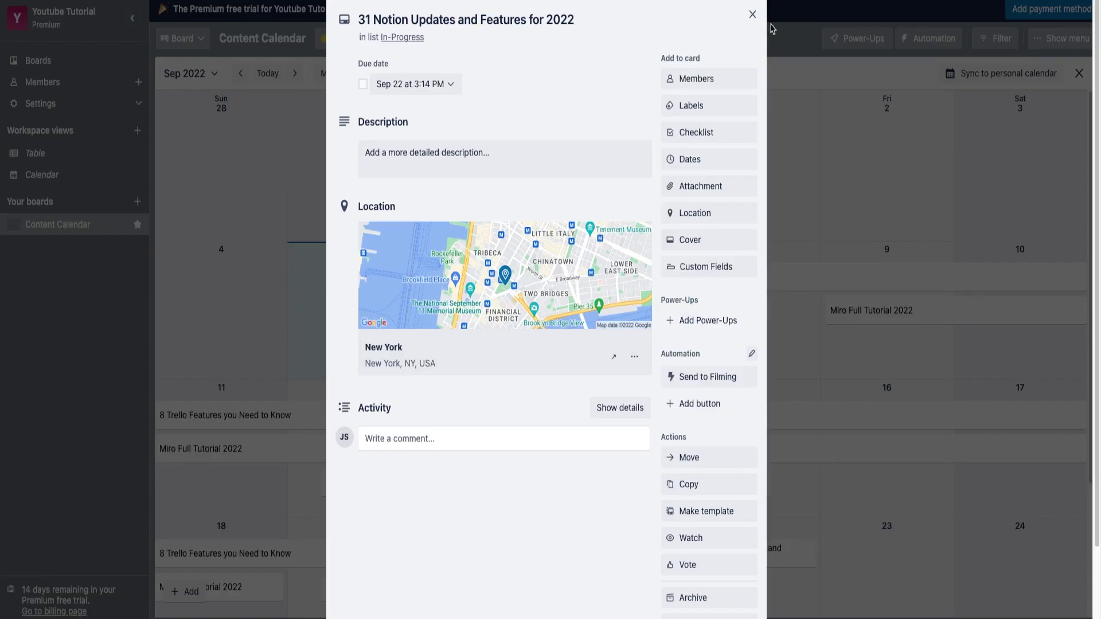
click(752, 14)
Step: Shift and shorten the "8 Trello Features you Need to Know" card in the calendar so it covers only Sep 7
scroll(737, 345, down, 1)
scroll(740, 370, down, 1)
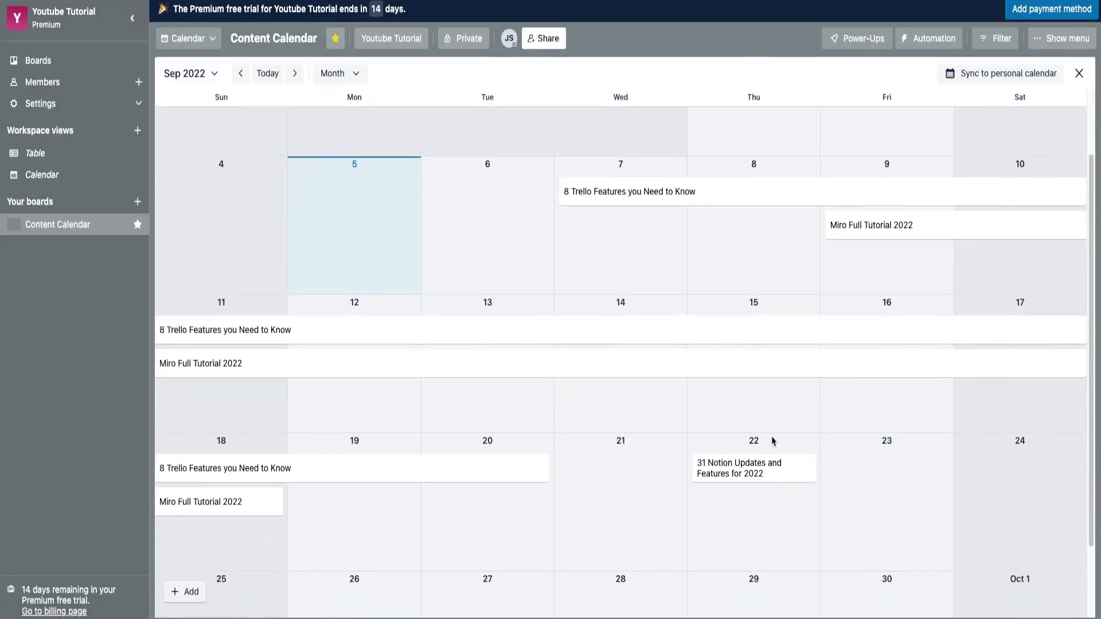
mouse_move(695, 468)
mouse_down()
mouse_move(600, 474)
mouse_move(698, 476)
mouse_up()
drag(812, 463, 740, 484)
drag(544, 467, 555, 261)
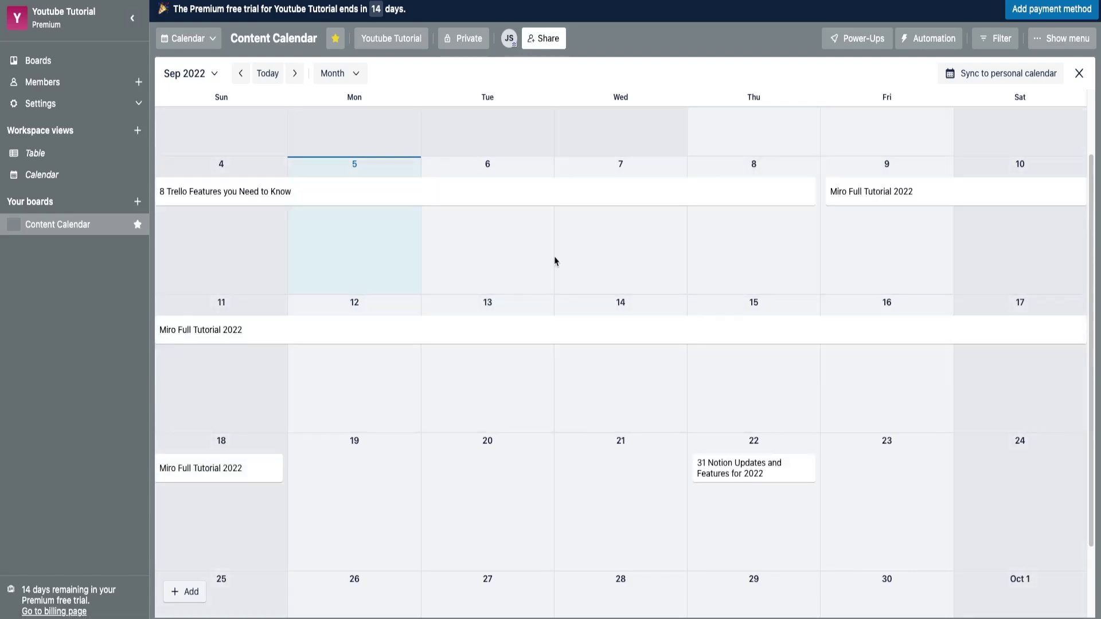
drag(813, 192, 504, 204)
drag(404, 200, 578, 189)
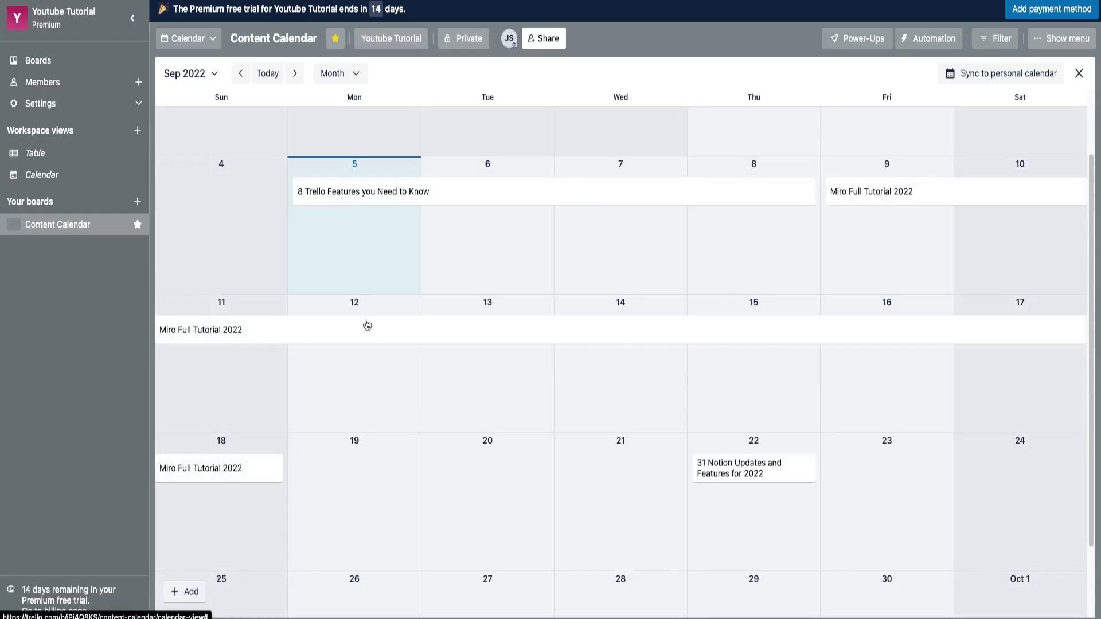
drag(811, 192, 561, 260)
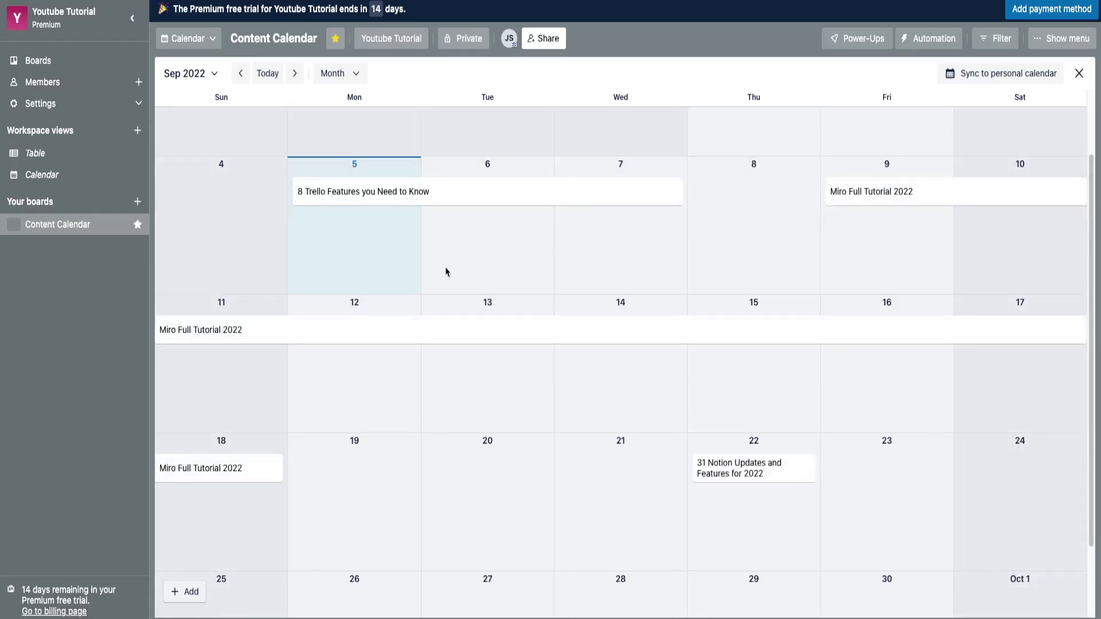
drag(679, 191, 571, 205)
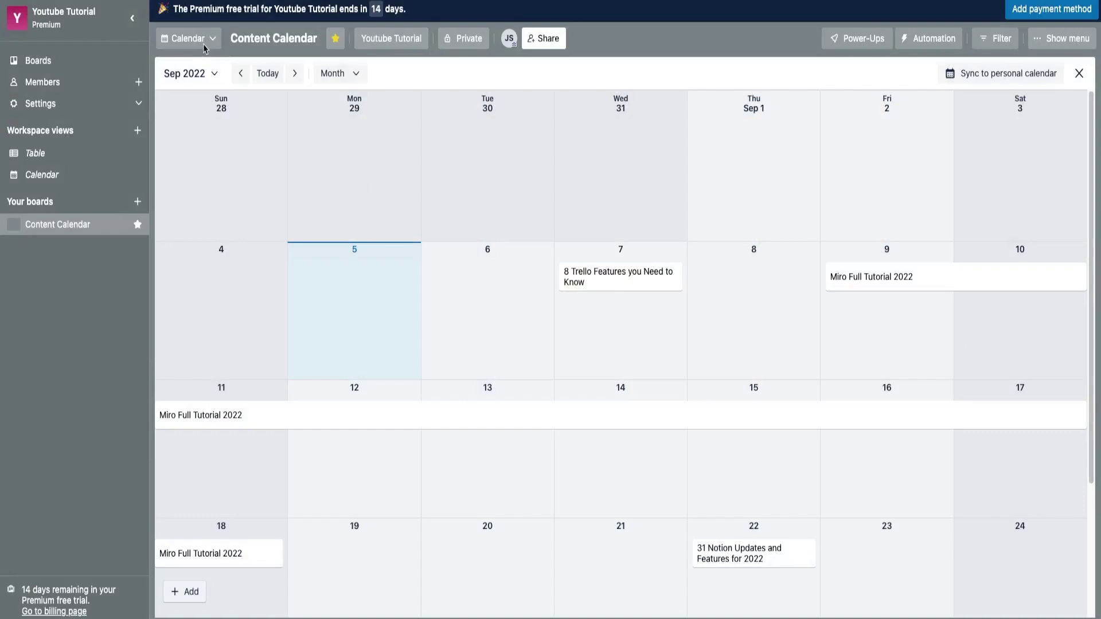
Step: Switch the board to the Dashboard view and look through its chart tiles
click(204, 47)
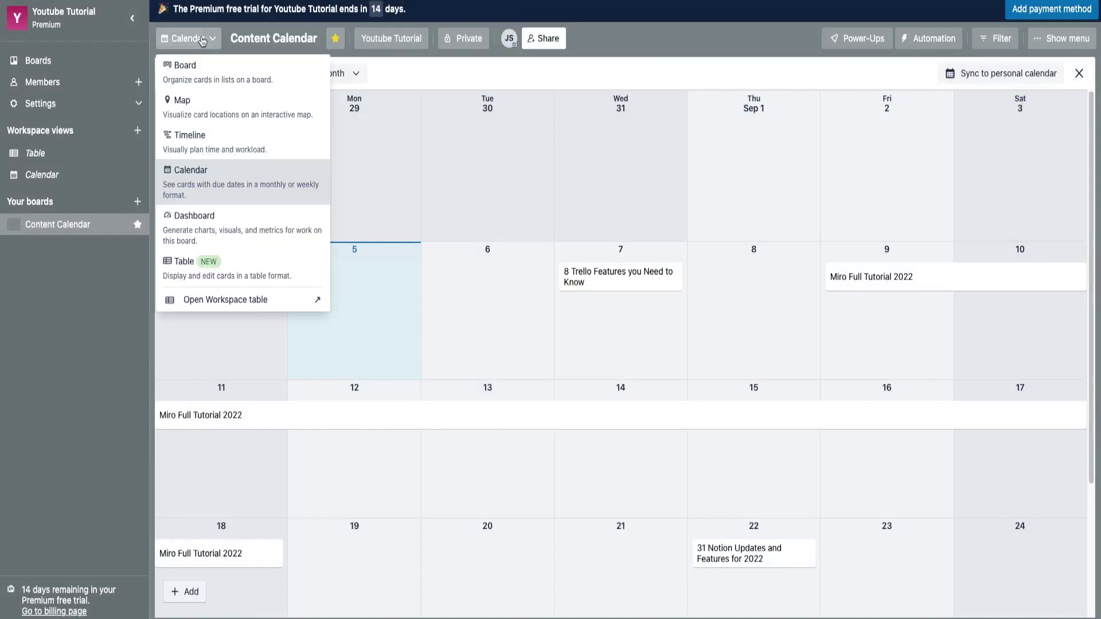
click(215, 231)
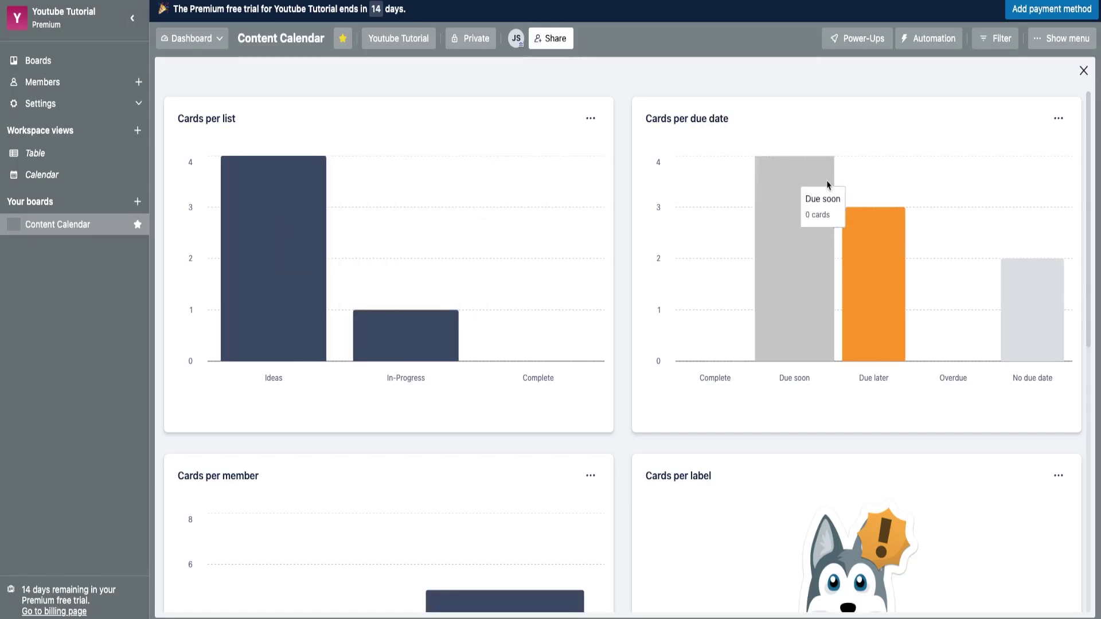
scroll(941, 249, down, 6)
scroll(776, 382, down, 2)
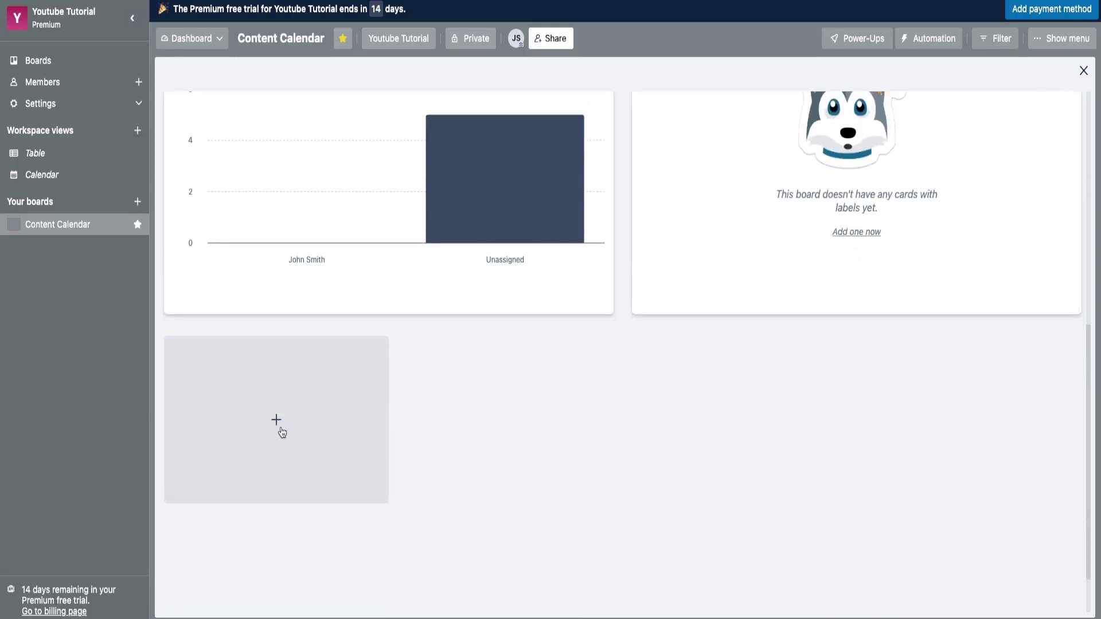
Step: Add a line chart tile to the dashboard showing cards per member for the past week
click(277, 431)
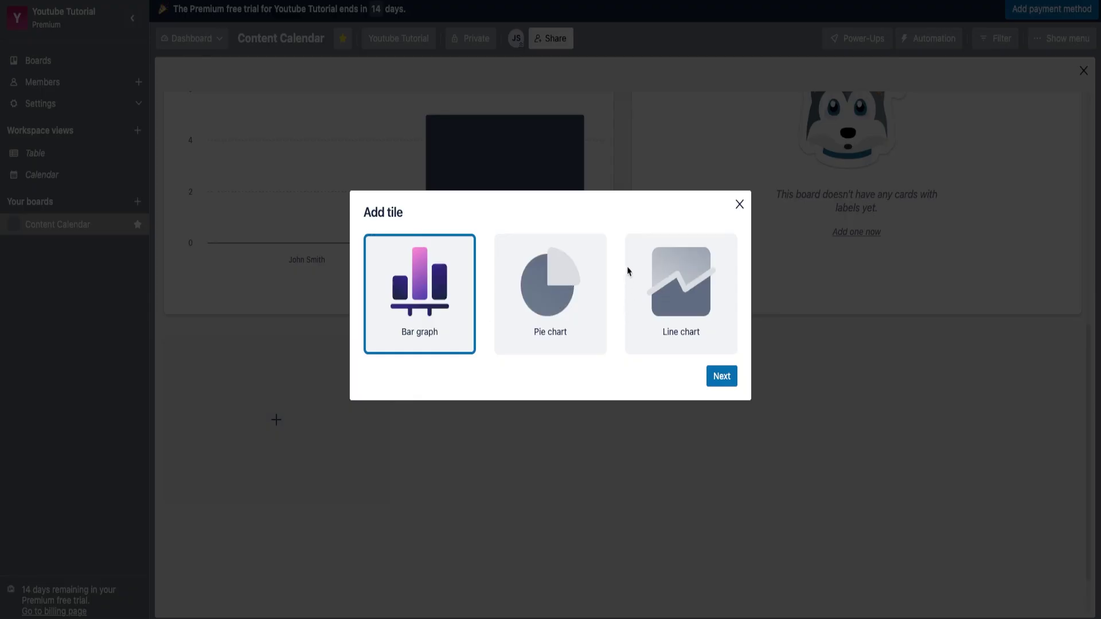
click(713, 308)
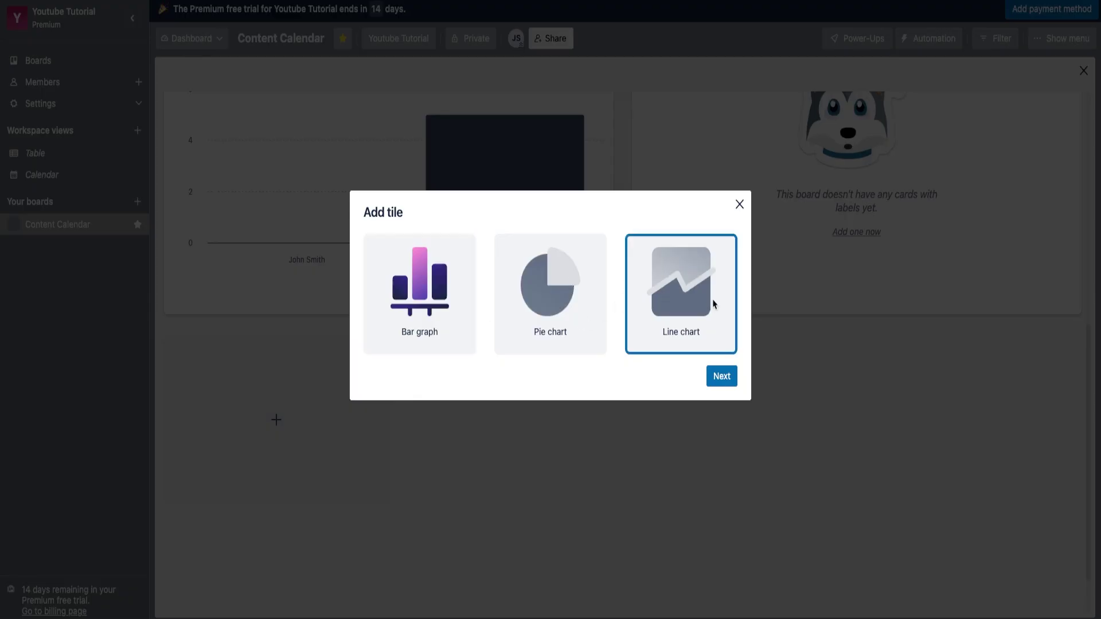
click(722, 378)
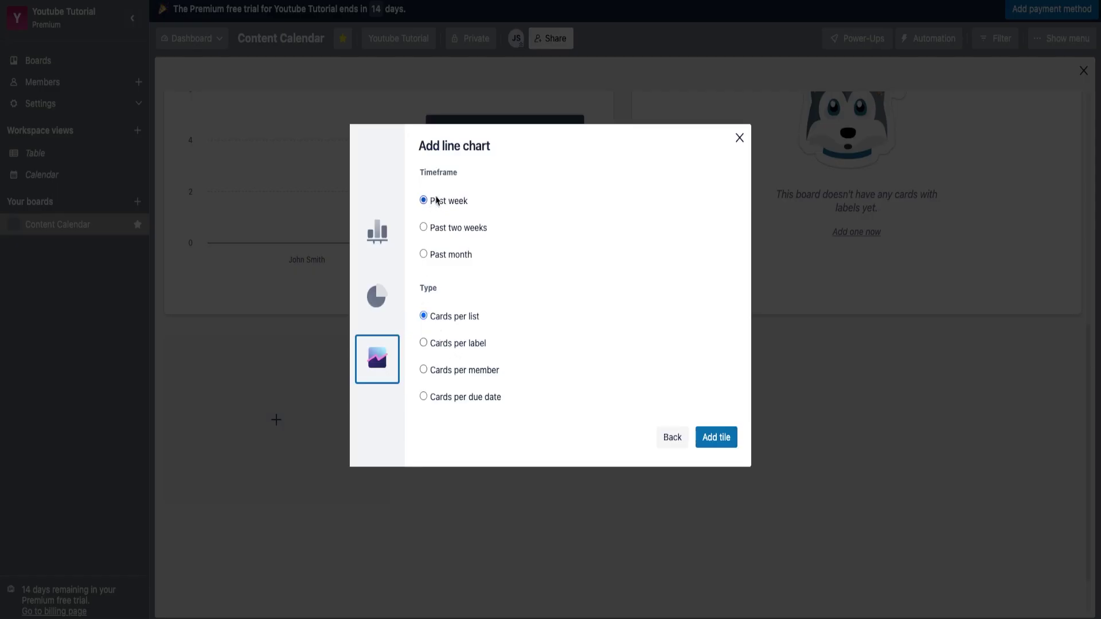
click(442, 386)
click(445, 376)
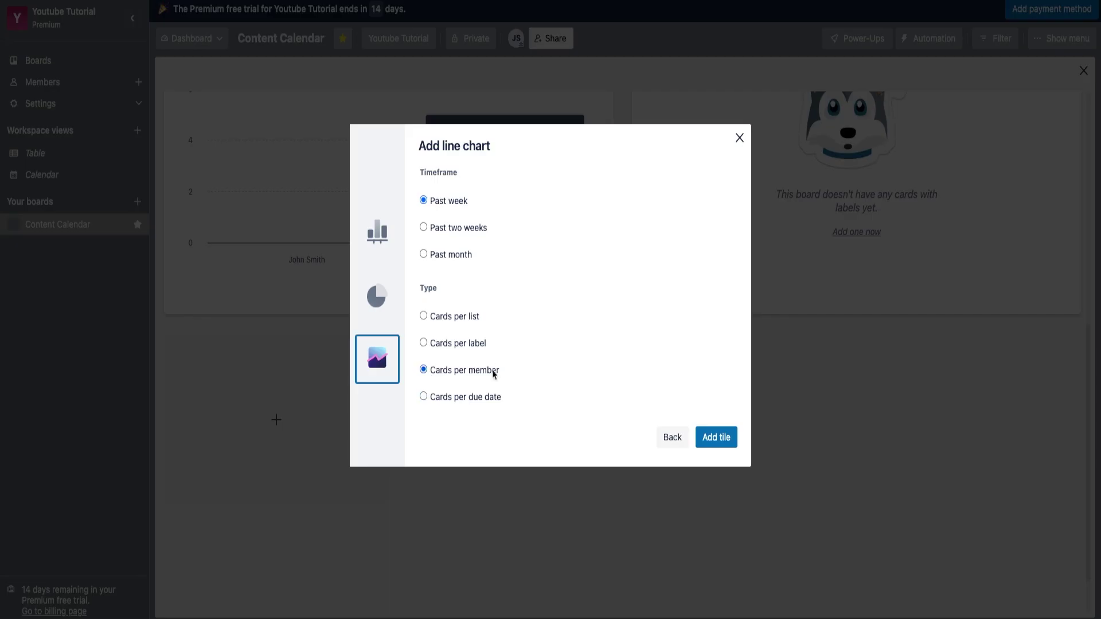
click(712, 439)
scroll(688, 438, down, 1)
mouse_move(359, 573)
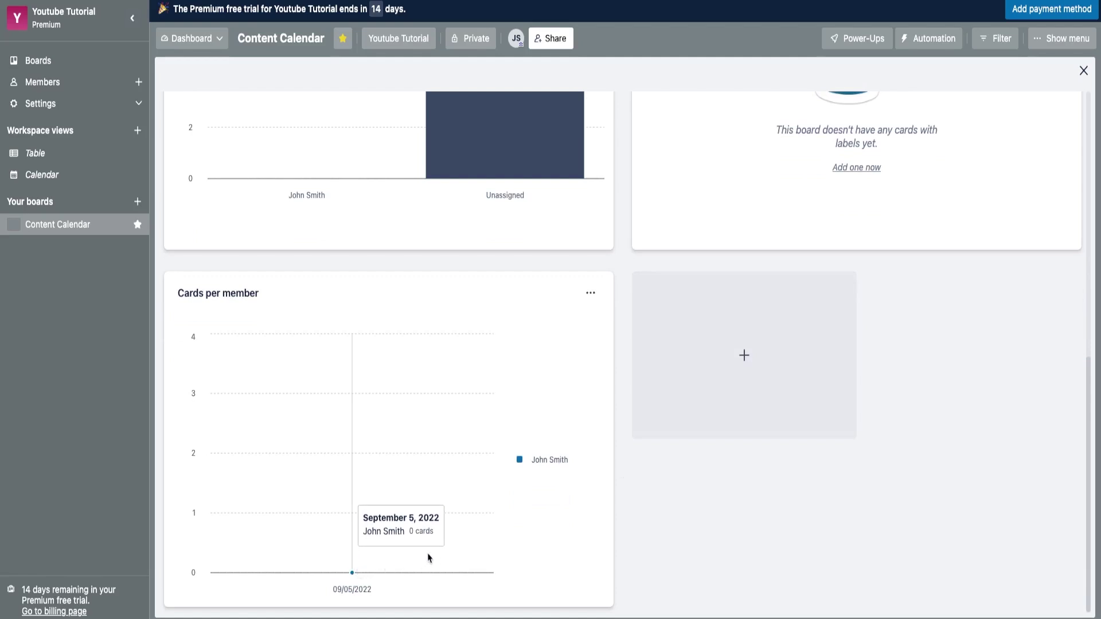
Step: Review the cards per list and cards per due date charts, and switch the board to the Table view
scroll(458, 555, up, 5)
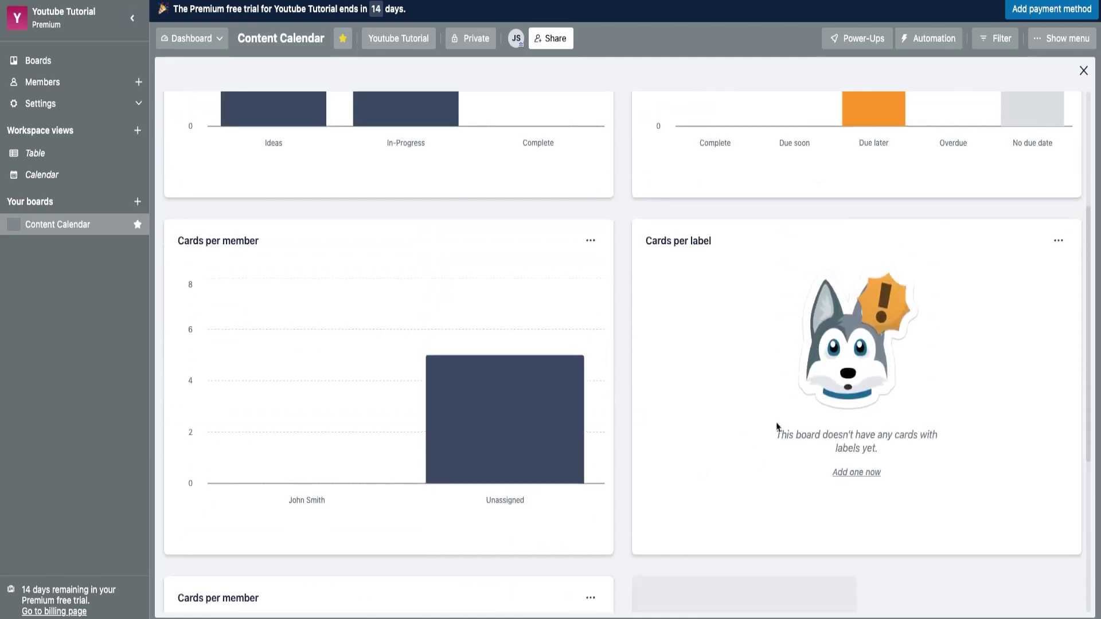
scroll(646, 149, up, 4)
mouse_move(707, 293)
mouse_move(399, 331)
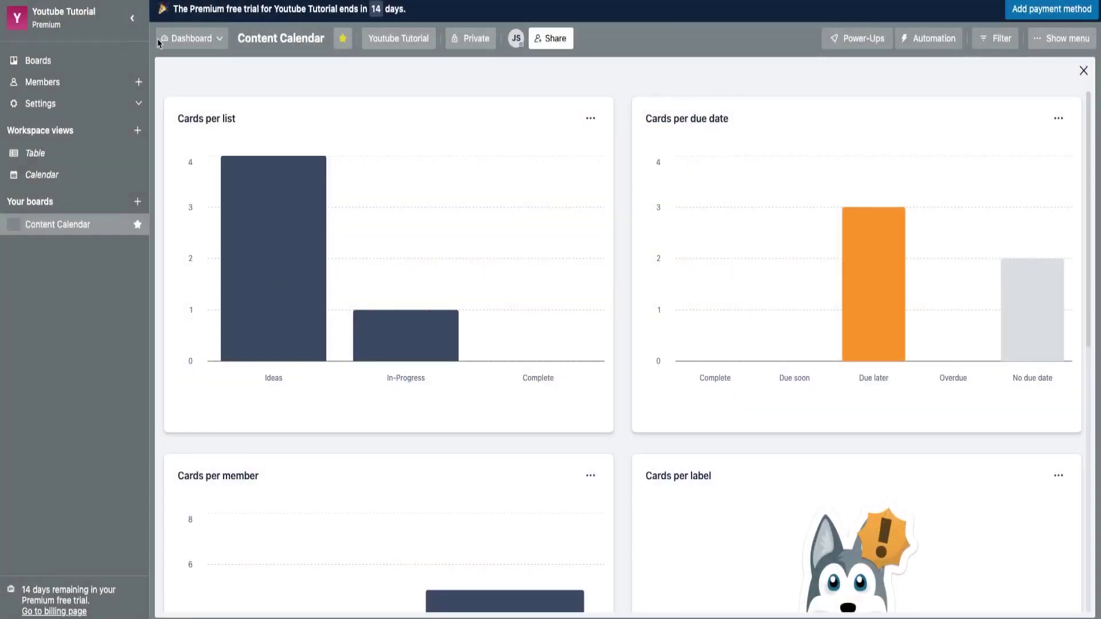
click(192, 38)
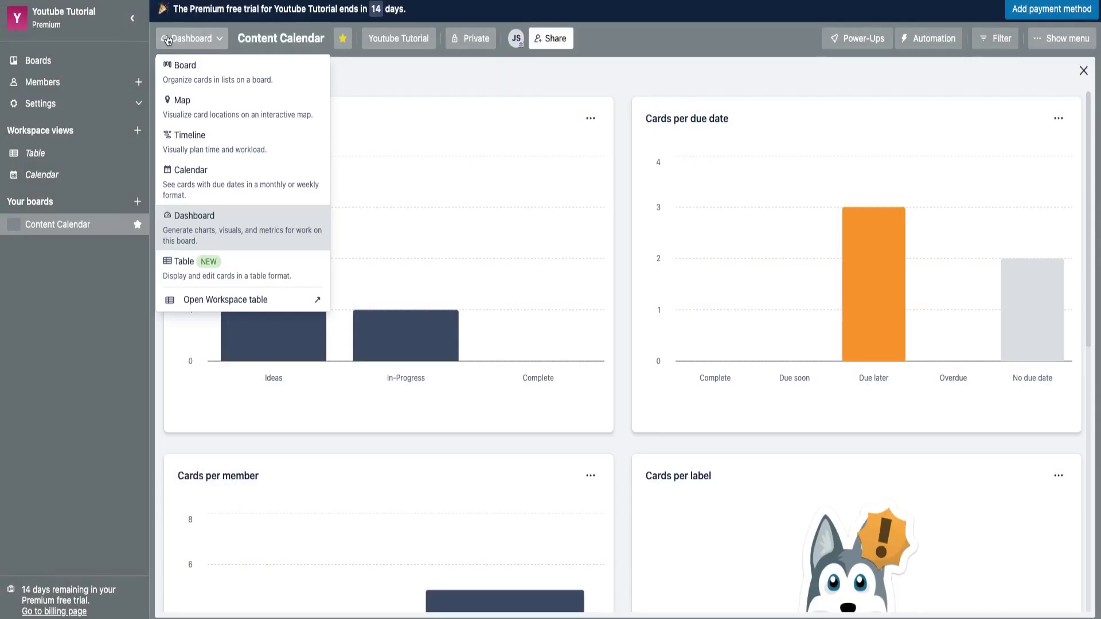
click(256, 274)
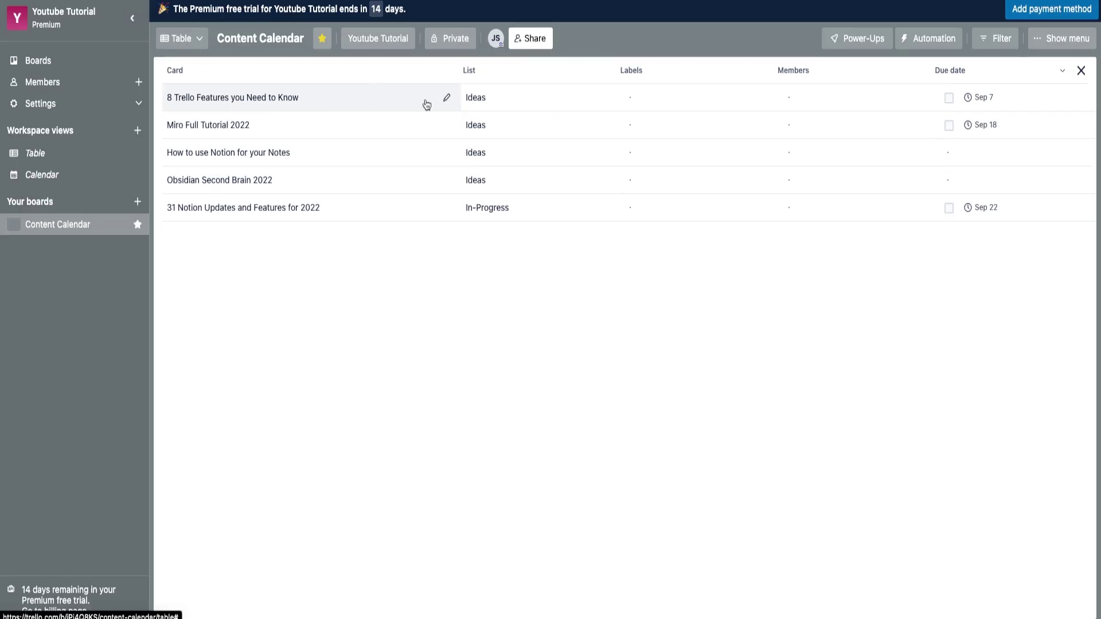
Step: Change the list of the "8 Trello Features you Need to Know" card to In-Progress in the table
click(506, 103)
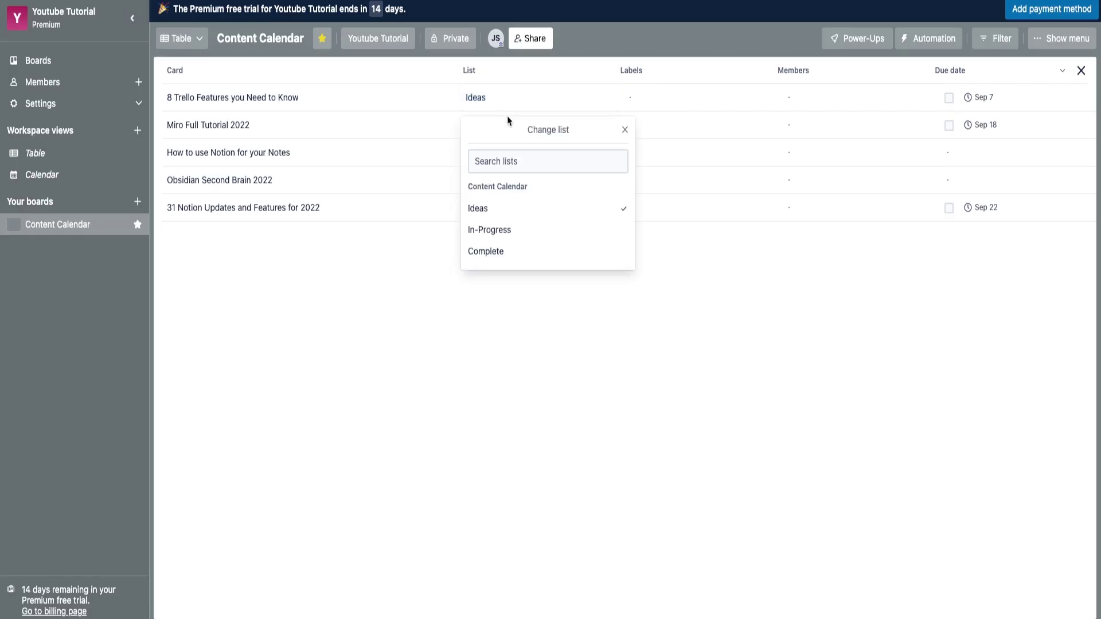
click(524, 229)
click(339, 344)
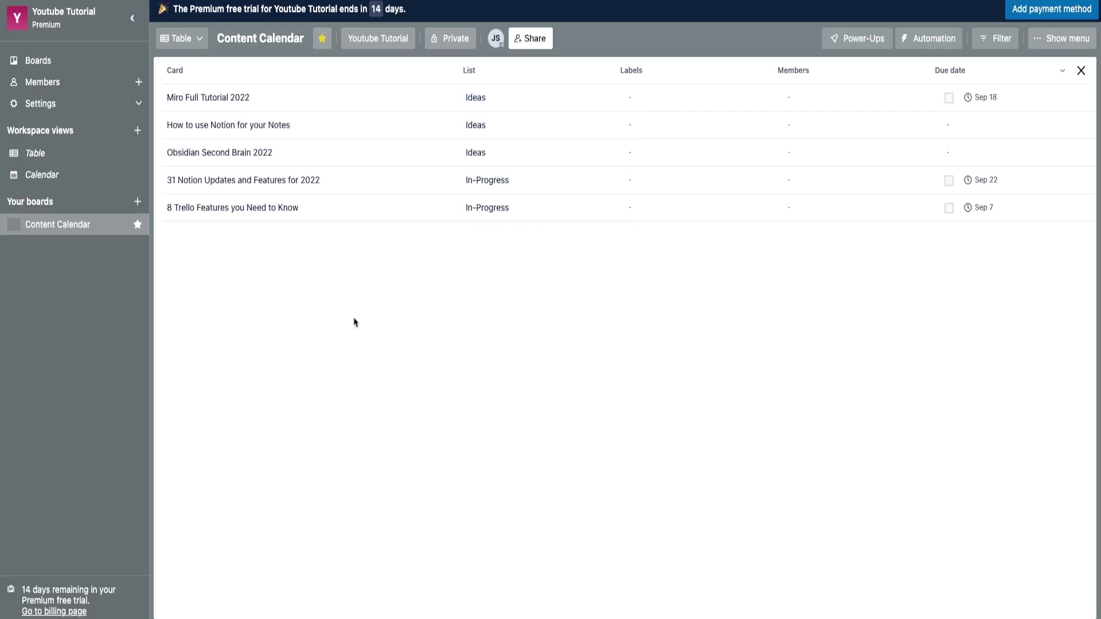
Step: Assign the board member to the "Miro Full Tutorial 2022" and "How to use Notion for your Notes" cards in the table
click(790, 101)
click(835, 211)
click(568, 260)
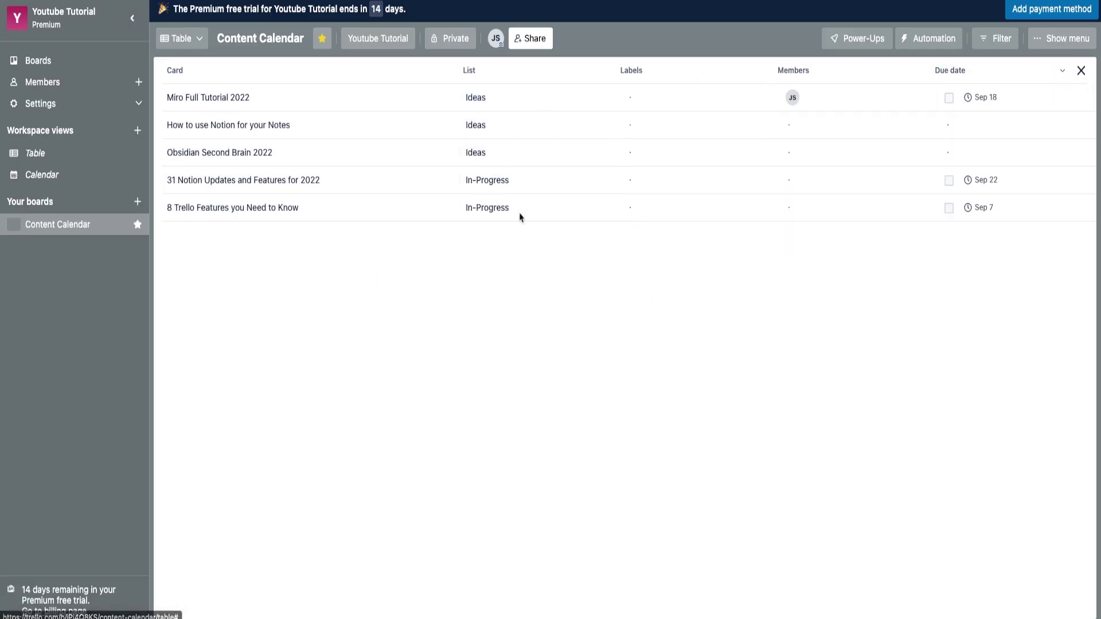
click(789, 125)
click(865, 179)
click(541, 195)
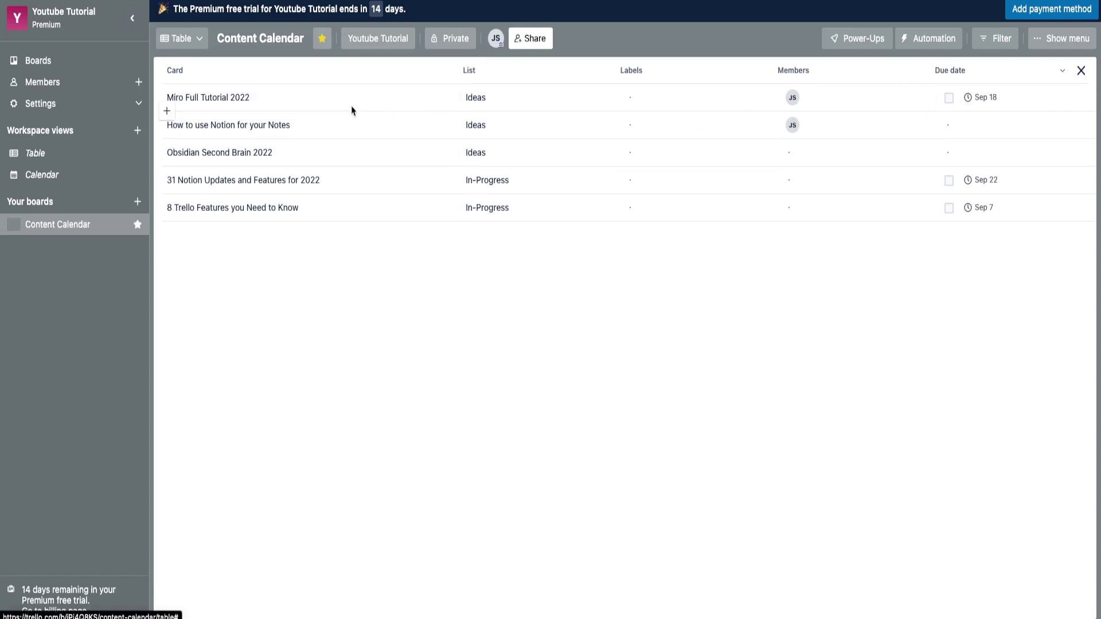
Step: Open the details of the "Miro Full Tutorial 2022" card from the table
click(326, 99)
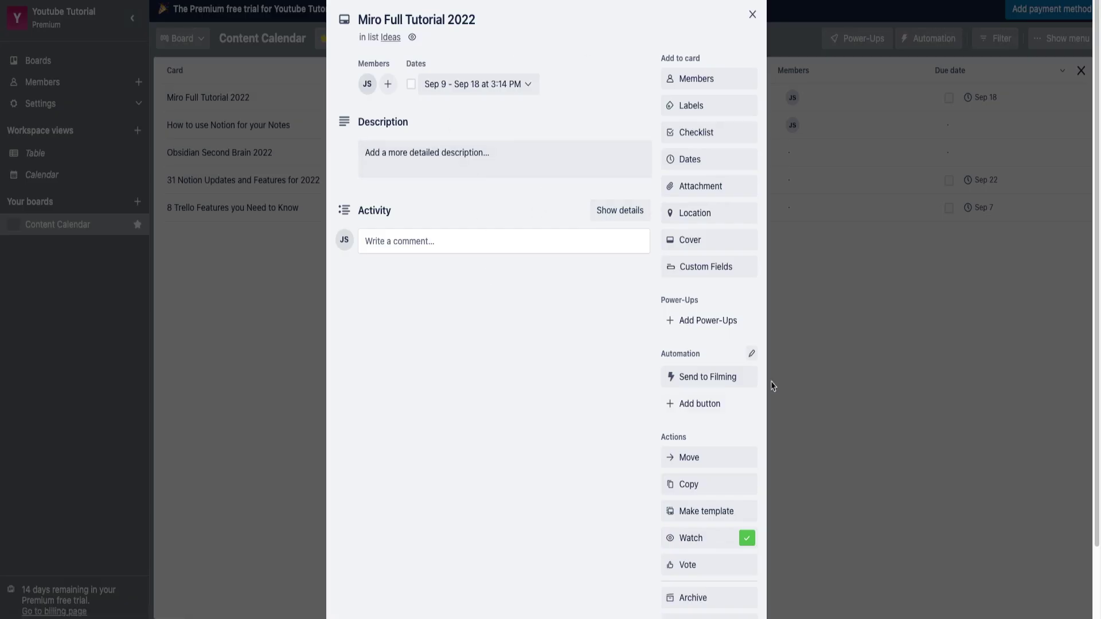